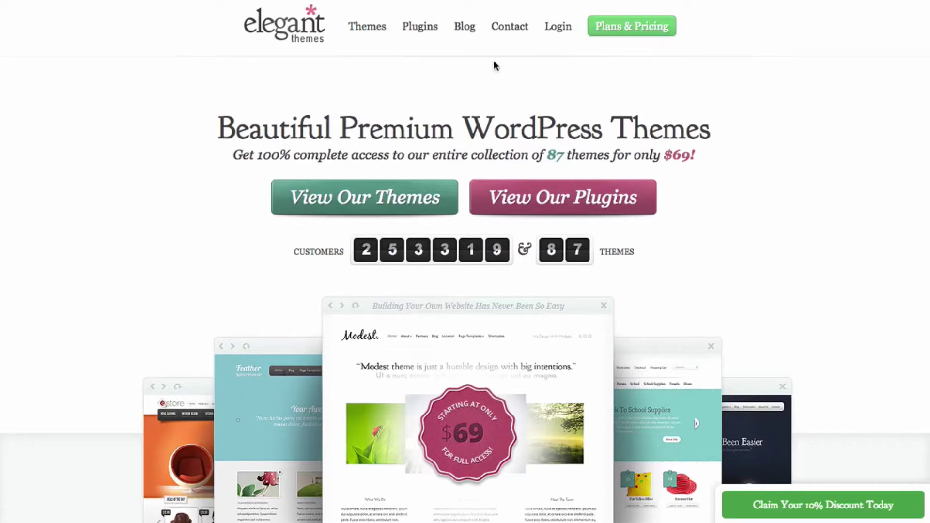
- Open the Elegant Themes members area and download the HandHeld plugin package
{"action": "left_click", "coordinate": [559, 29]}
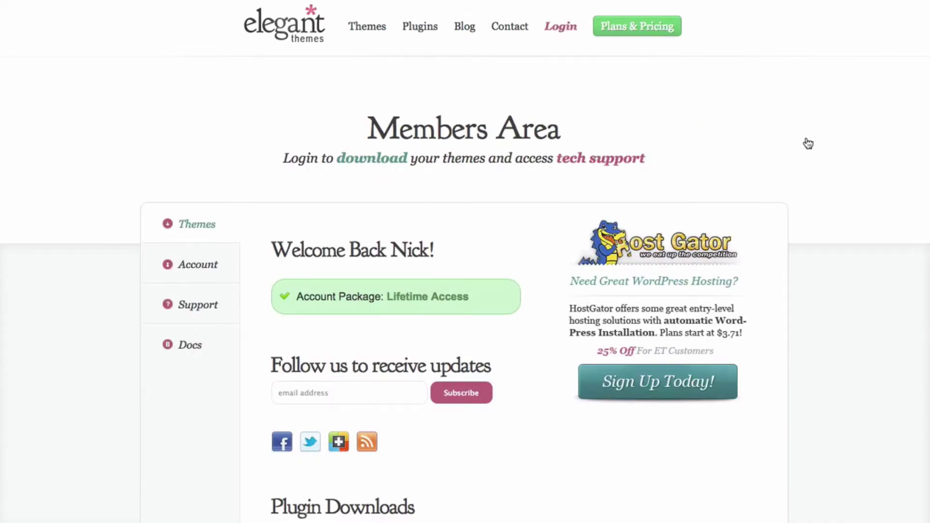
{"action": "scroll", "coordinate": [849, 114], "scroll_direction": "down", "scroll_amount": 5}
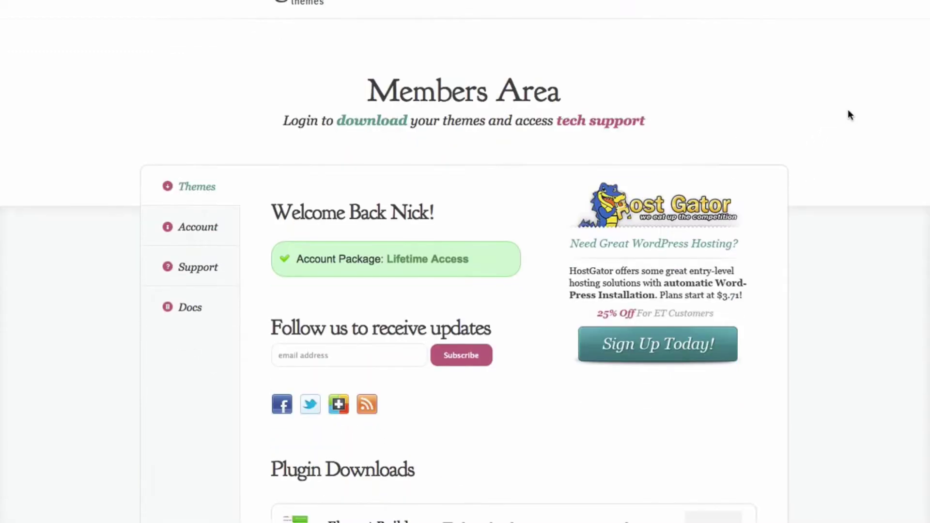
{"action": "scroll", "coordinate": [848, 116], "scroll_direction": "down", "scroll_amount": 3}
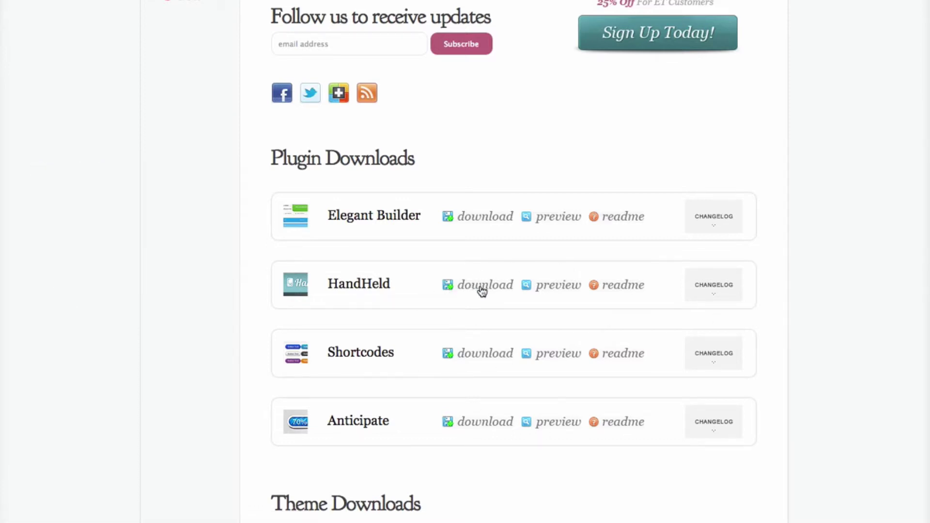
{"action": "mouse_move", "coordinate": [488, 281]}
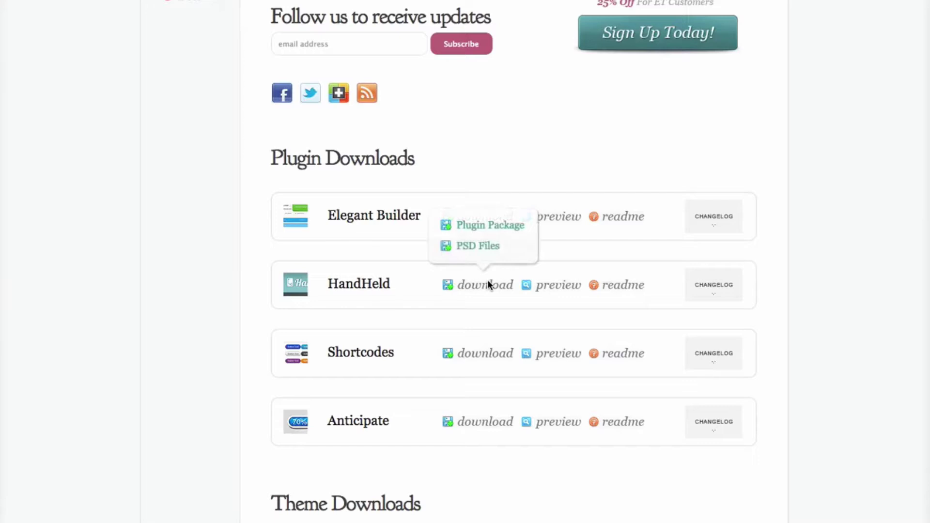
{"action": "left_click", "coordinate": [492, 231]}
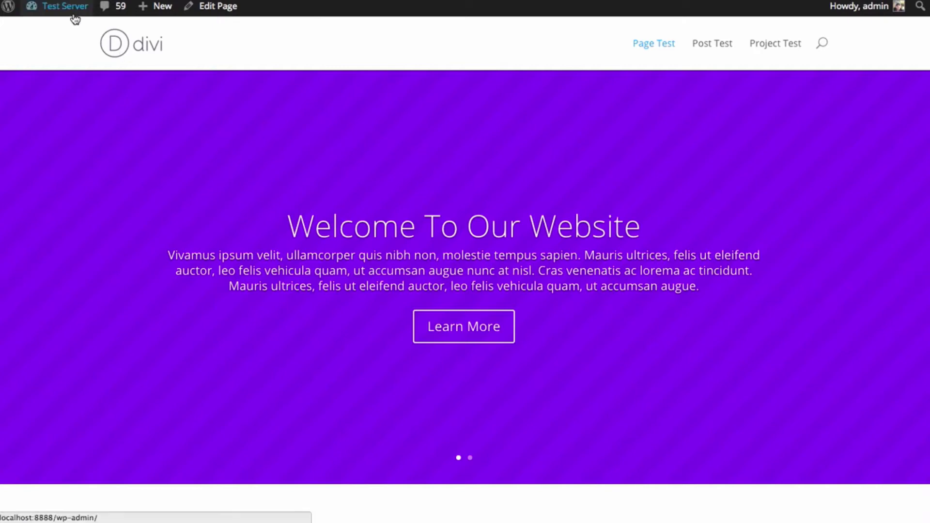
- Switch to the Test Server WordPress dashboard and open the upload form for adding a new plugin
{"action": "mouse_move", "coordinate": [70, 11]}
{"action": "left_click", "coordinate": [58, 32]}
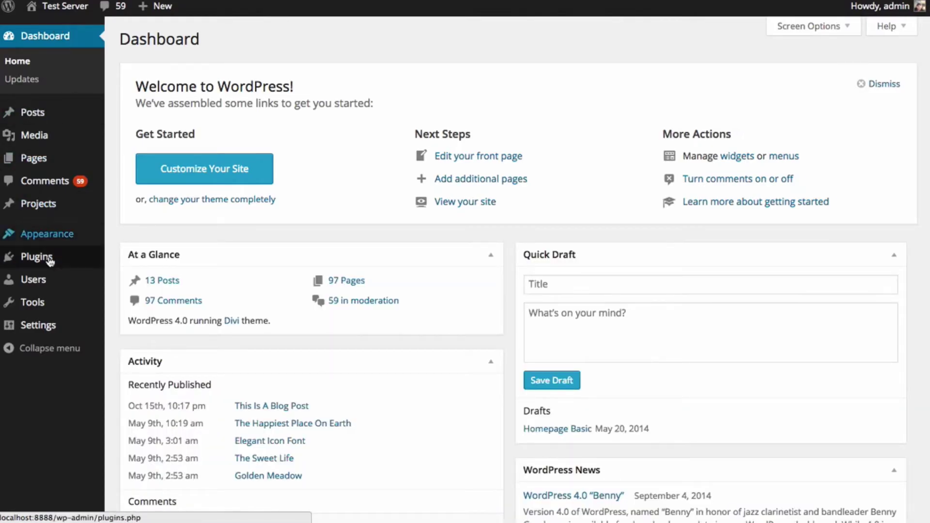
{"action": "mouse_move", "coordinate": [46, 263]}
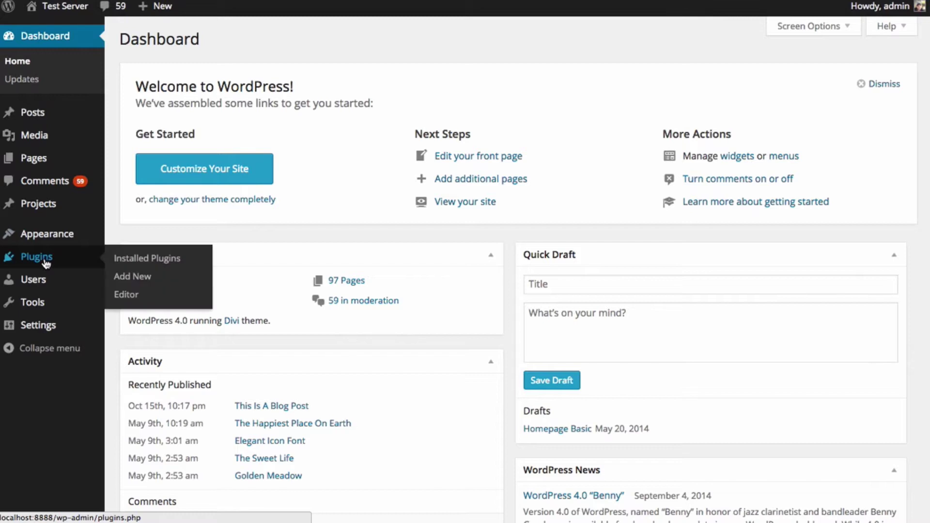
{"action": "left_click", "coordinate": [140, 281]}
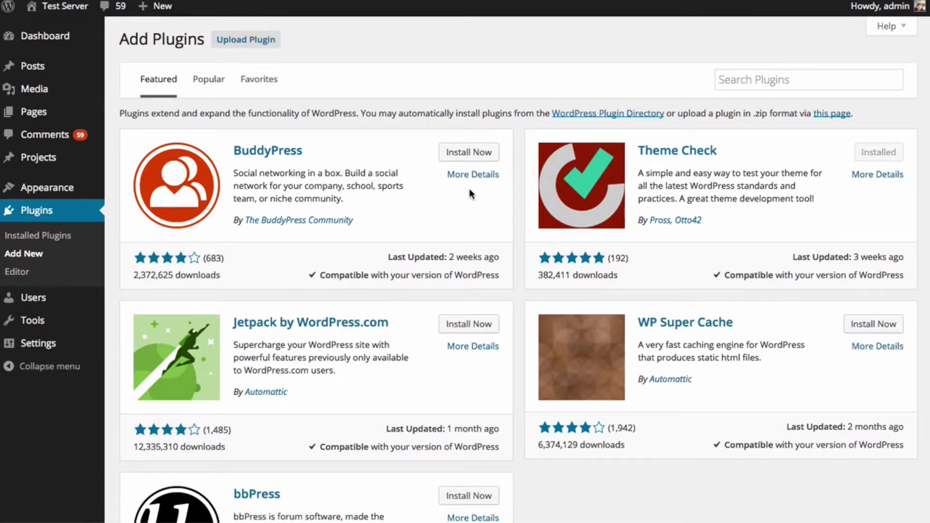
{"action": "left_click", "coordinate": [265, 44]}
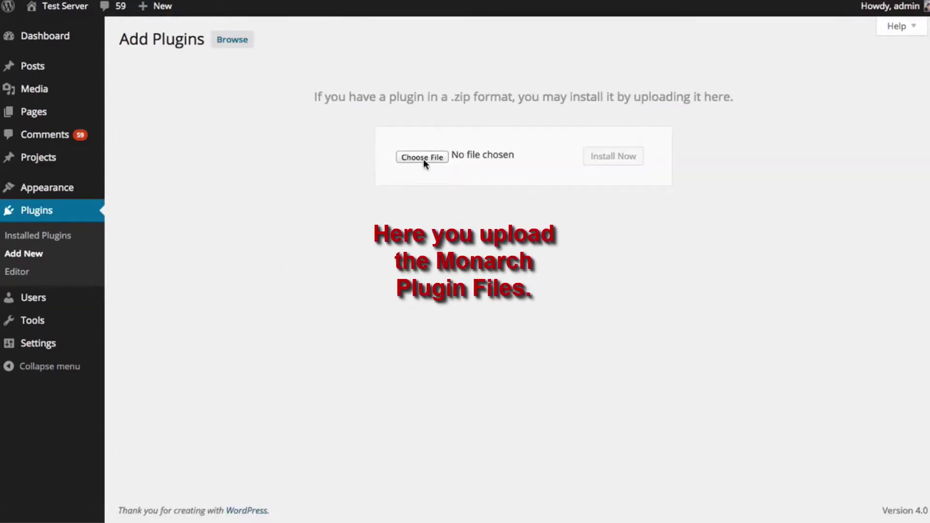
- Upload handheld.zip from the Downloads folder, then install and activate the plugin
{"action": "left_click", "coordinate": [423, 158]}
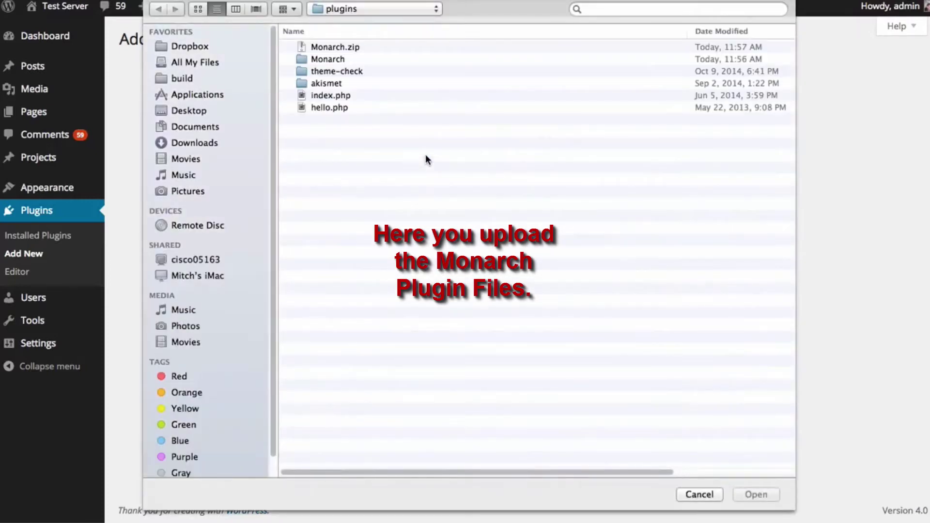
{"action": "left_click", "coordinate": [180, 142]}
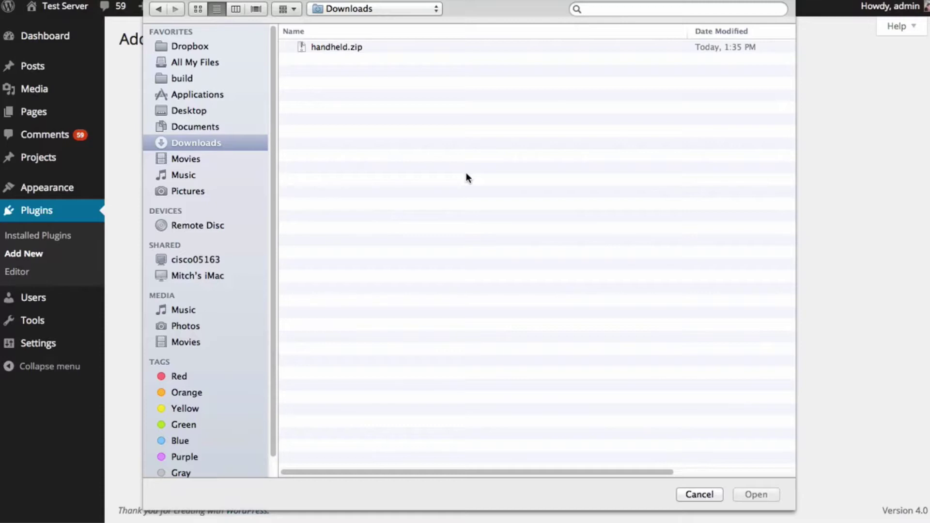
{"action": "left_click", "coordinate": [345, 48]}
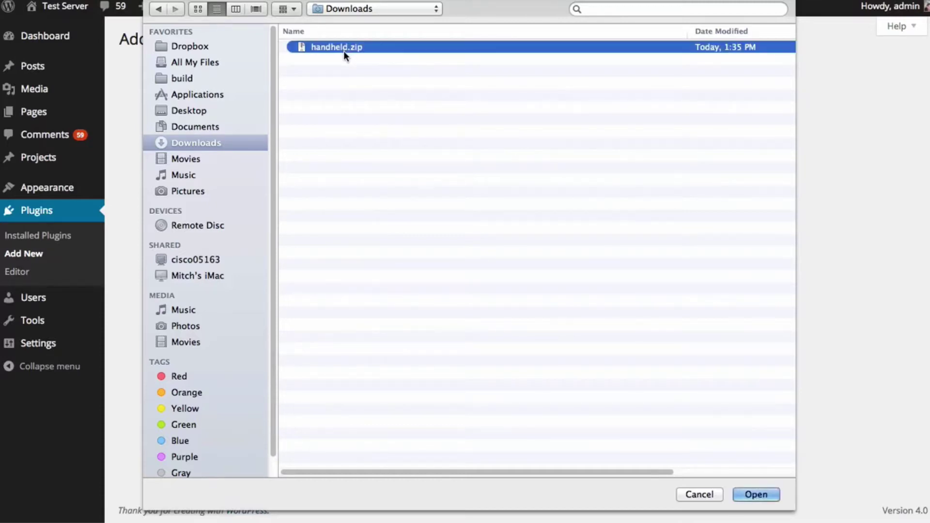
{"action": "left_click", "coordinate": [756, 494]}
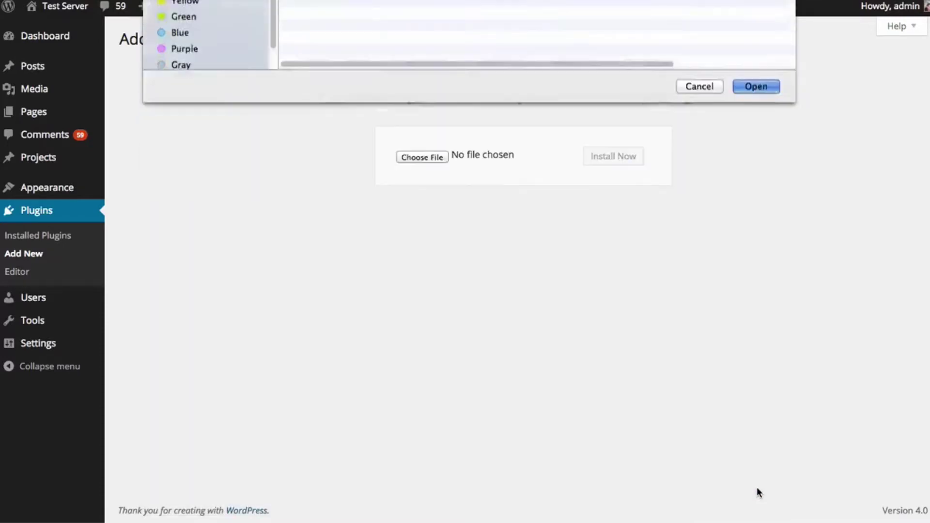
{"action": "left_click", "coordinate": [615, 160]}
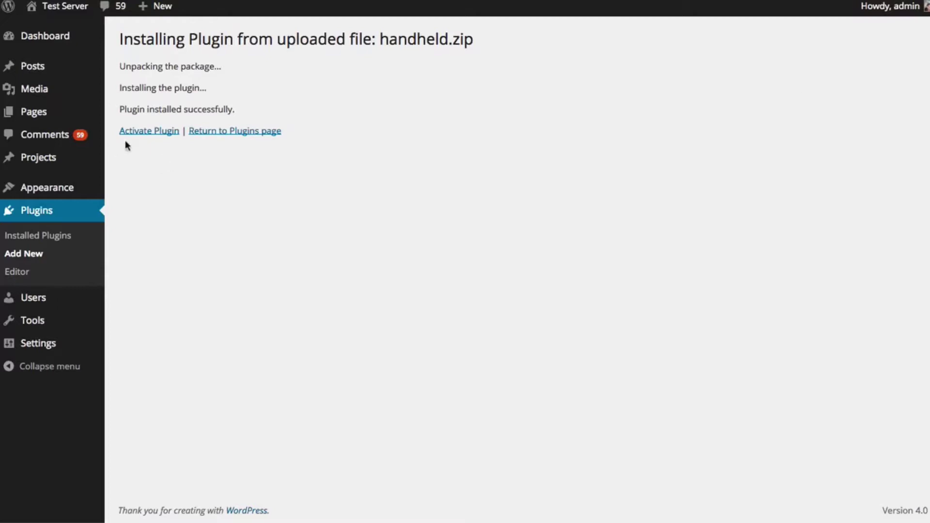
{"action": "left_click", "coordinate": [149, 131]}
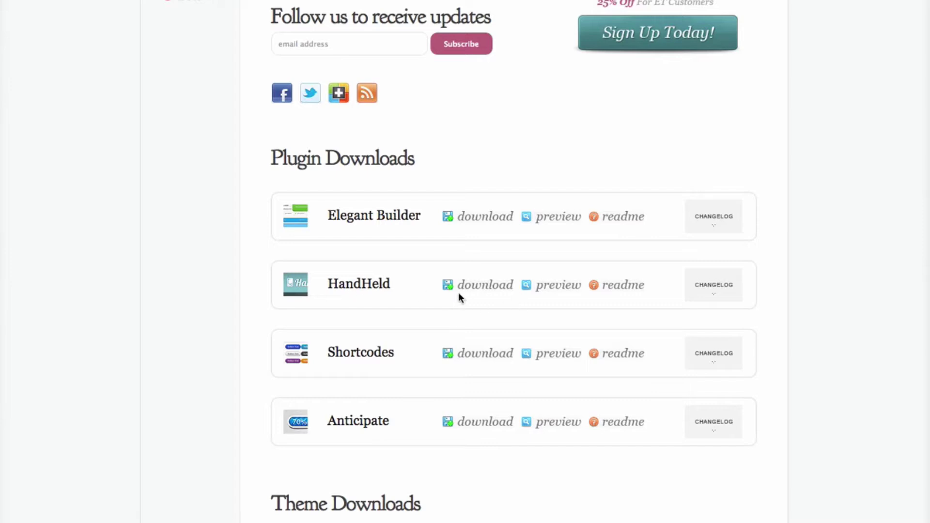
- Open the HandHeld plugin's readme in the members area and look through its setup instructions
{"action": "left_click", "coordinate": [622, 287]}
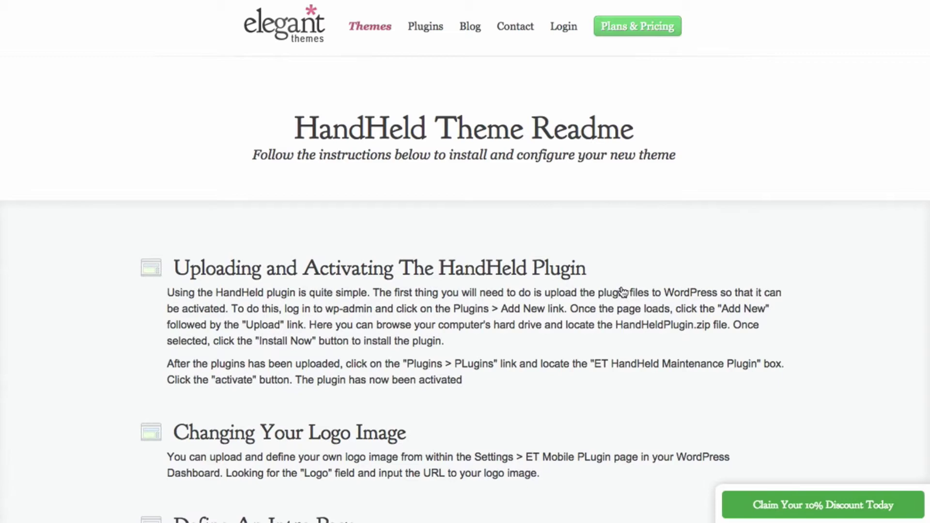
{"action": "scroll", "coordinate": [641, 272], "scroll_direction": "down", "scroll_amount": 3}
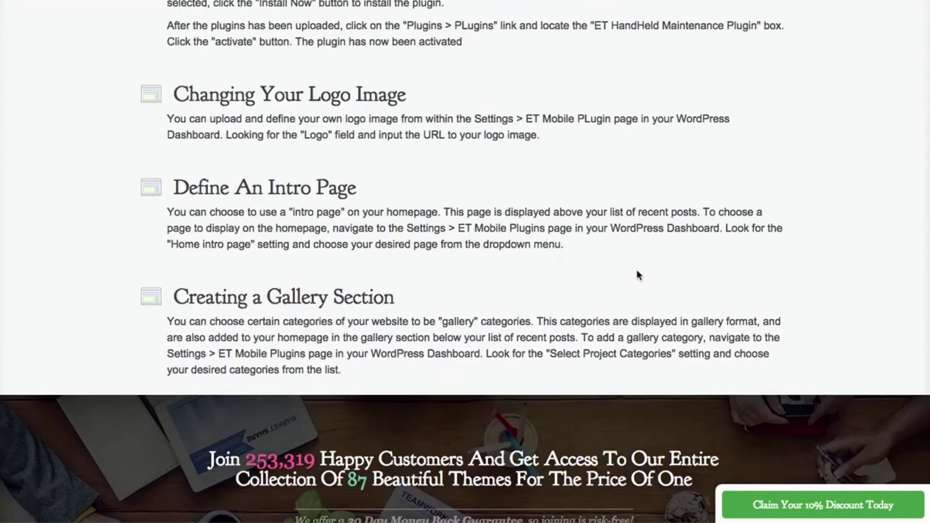
{"action": "scroll", "coordinate": [638, 272], "scroll_direction": "up", "scroll_amount": 7}
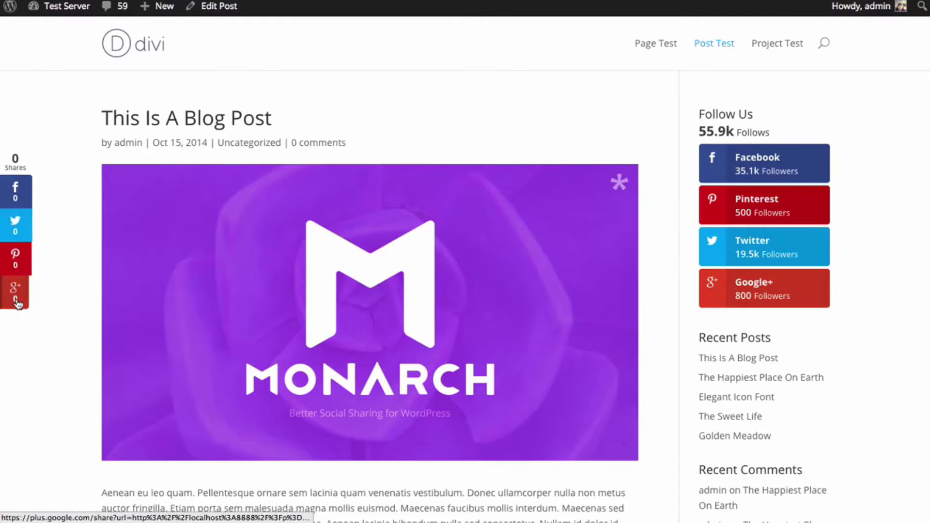
- Examine the floating sharing sidebar along the test blog post, and open and close its Twitter share window
{"action": "scroll", "coordinate": [13, 268], "scroll_direction": "down", "scroll_amount": 10}
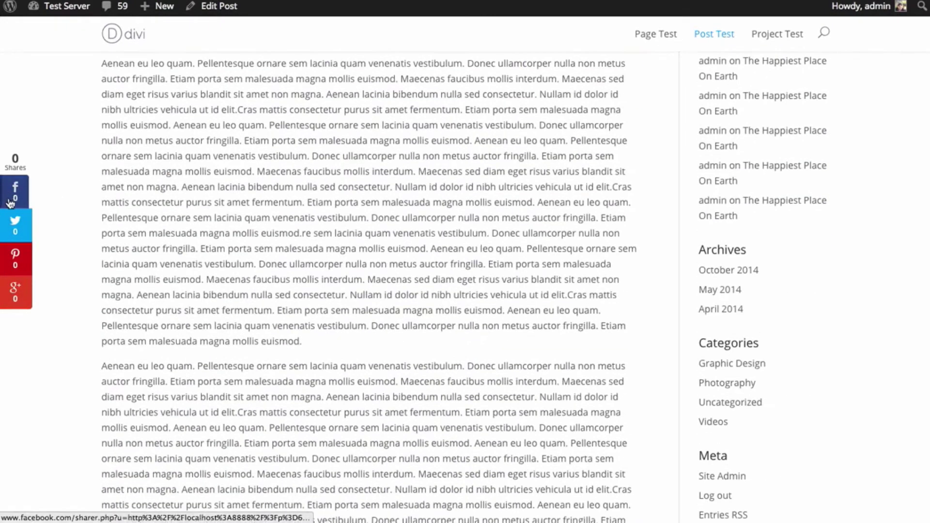
{"action": "scroll", "coordinate": [371, 261], "scroll_direction": "up", "scroll_amount": 10}
{"action": "scroll", "coordinate": [211, 222], "scroll_direction": "down", "scroll_amount": 13}
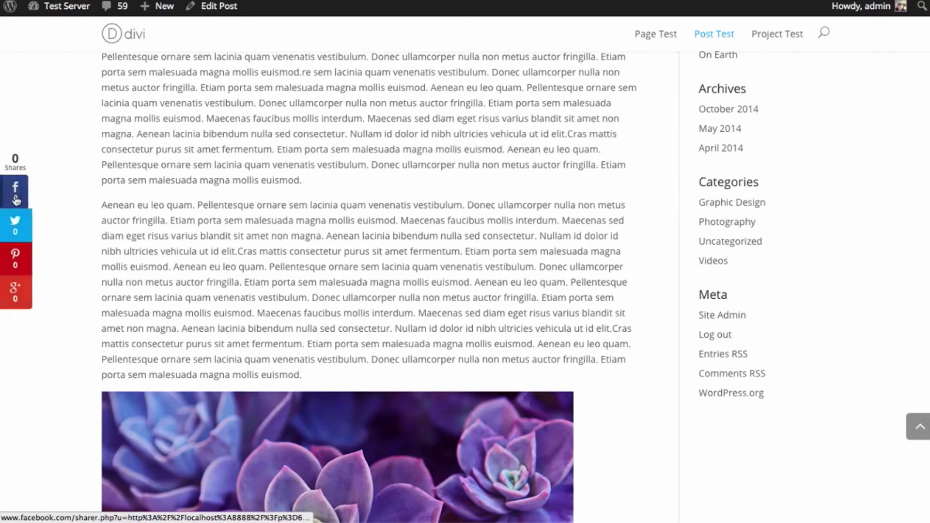
{"action": "left_click", "coordinate": [9, 237]}
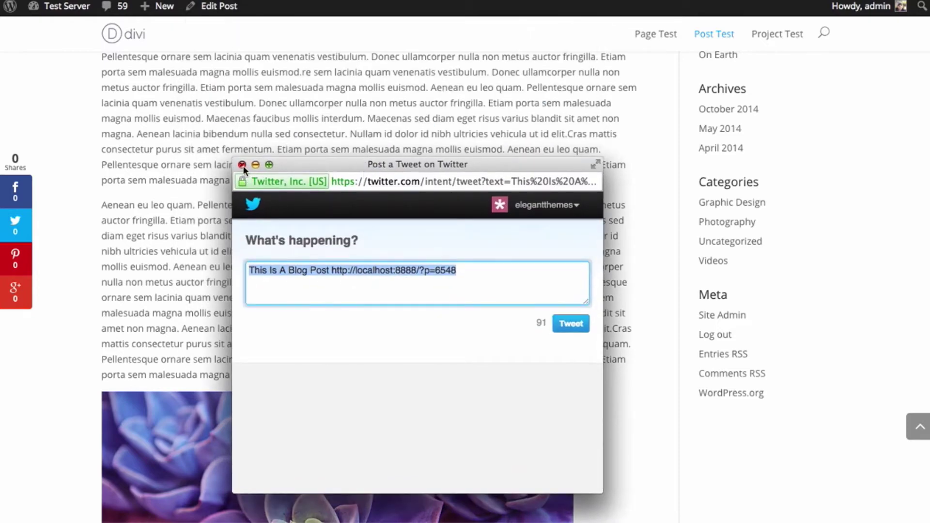
{"action": "left_click", "coordinate": [244, 166]}
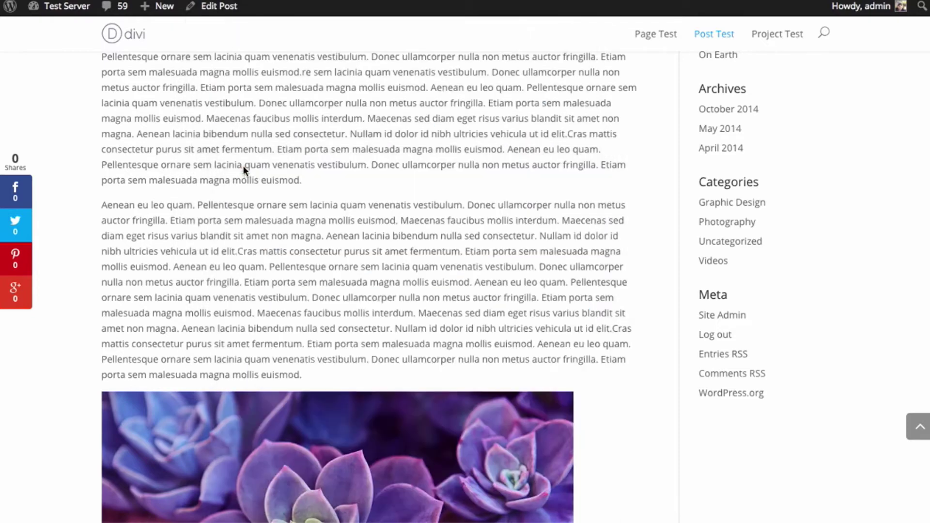
{"action": "scroll", "coordinate": [405, 272], "scroll_direction": "up", "scroll_amount": 15}
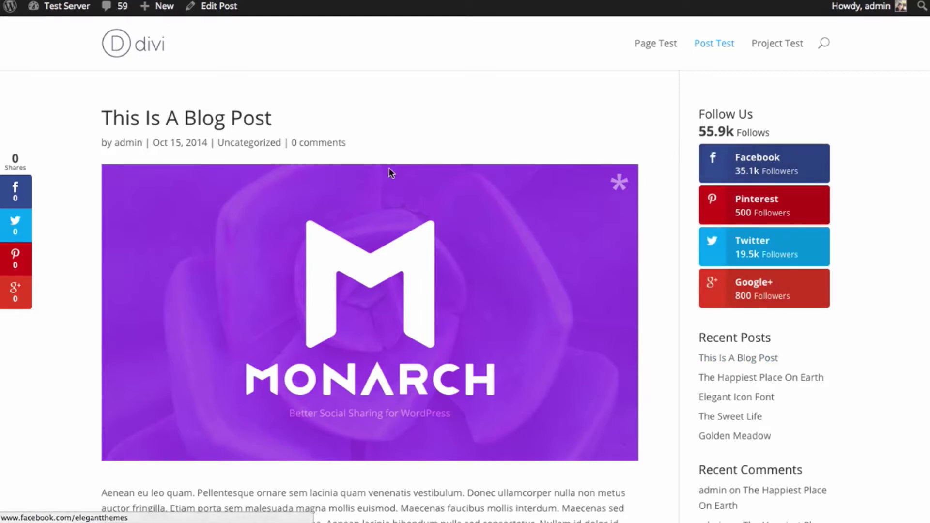
{"action": "scroll", "coordinate": [487, 165], "scroll_direction": "down", "scroll_amount": 3}
{"action": "scroll", "coordinate": [486, 165], "scroll_direction": "up", "scroll_amount": 3}
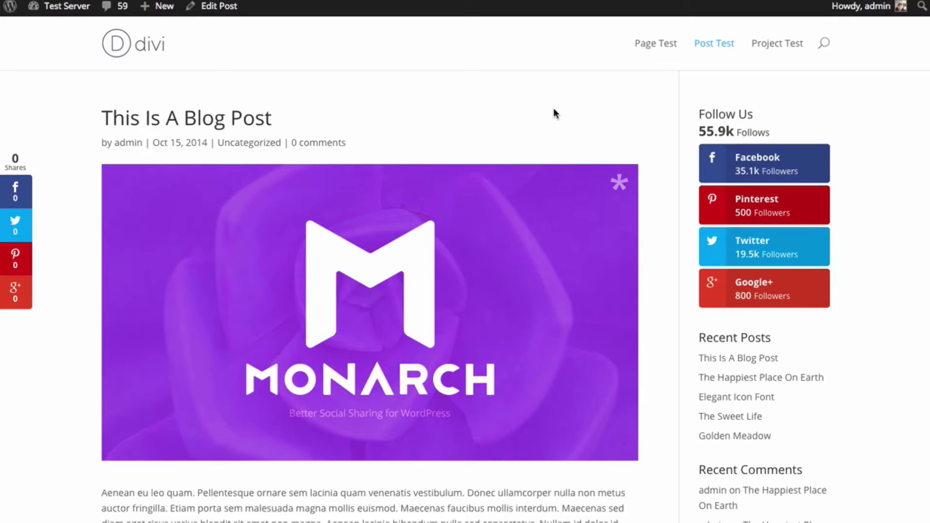
- Go from the blog post to the WordPress dashboard and open the Monarch Settings page
{"action": "left_click", "coordinate": [67, 6]}
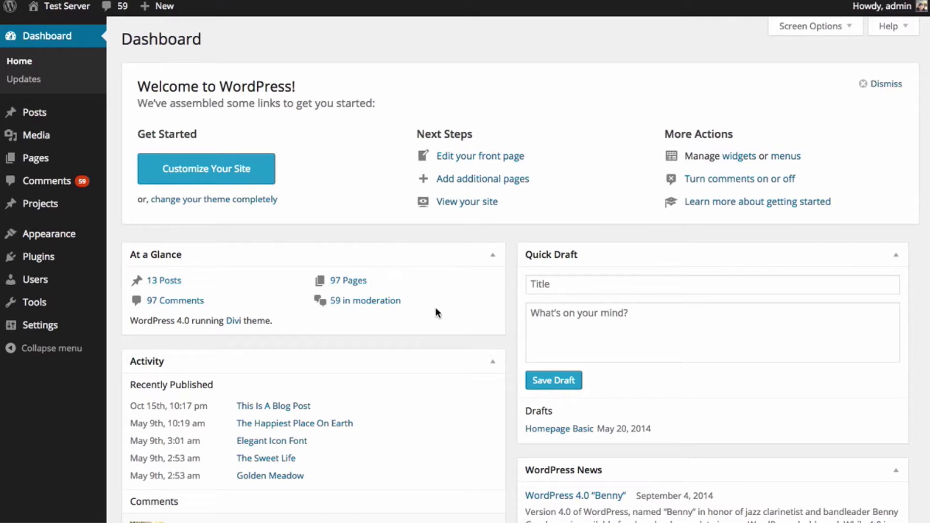
{"action": "mouse_move", "coordinate": [43, 308]}
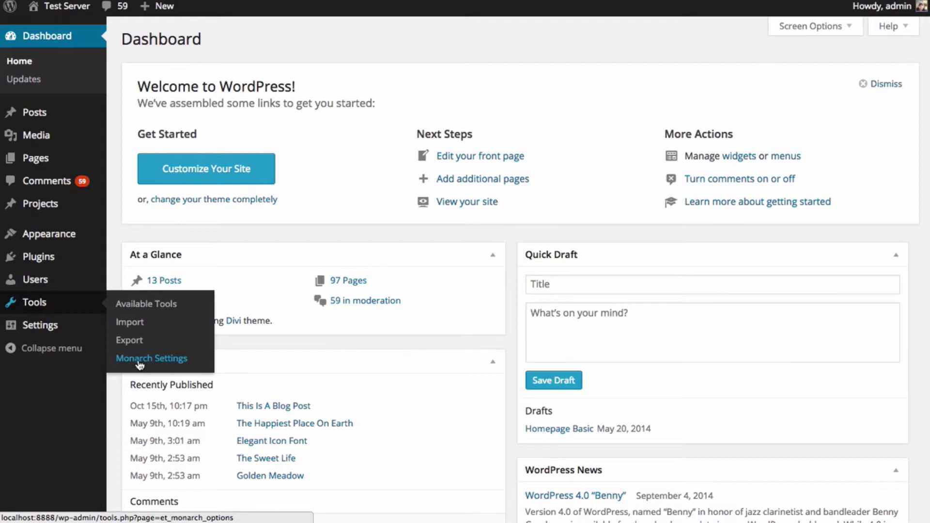
{"action": "left_click", "coordinate": [167, 361]}
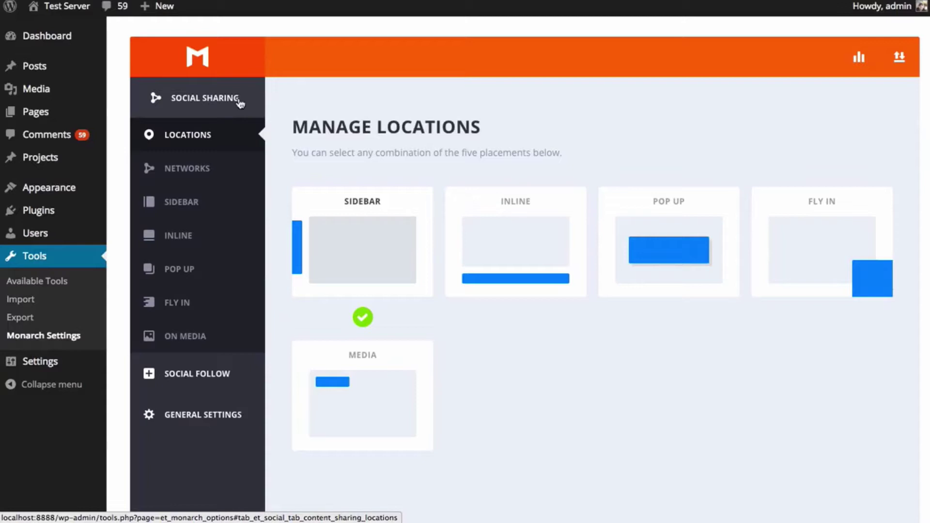
- Look through Monarch's Social Follow and General Settings sections and return to the Social Sharing locations
{"action": "left_click", "coordinate": [212, 376]}
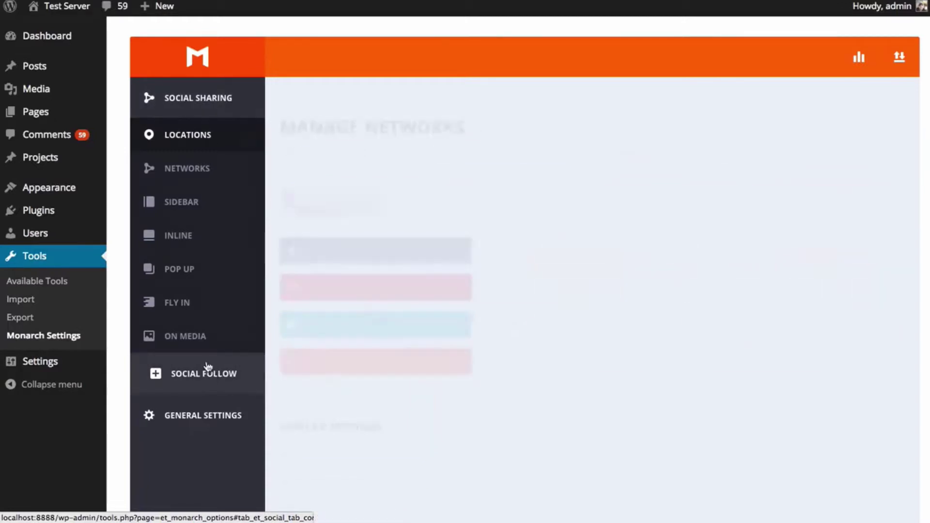
{"action": "left_click", "coordinate": [207, 281]}
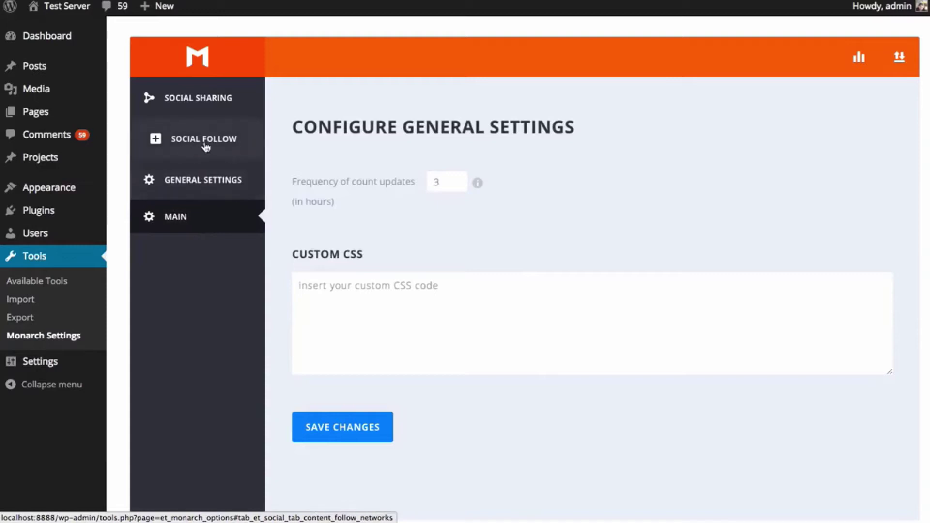
{"action": "left_click", "coordinate": [214, 106]}
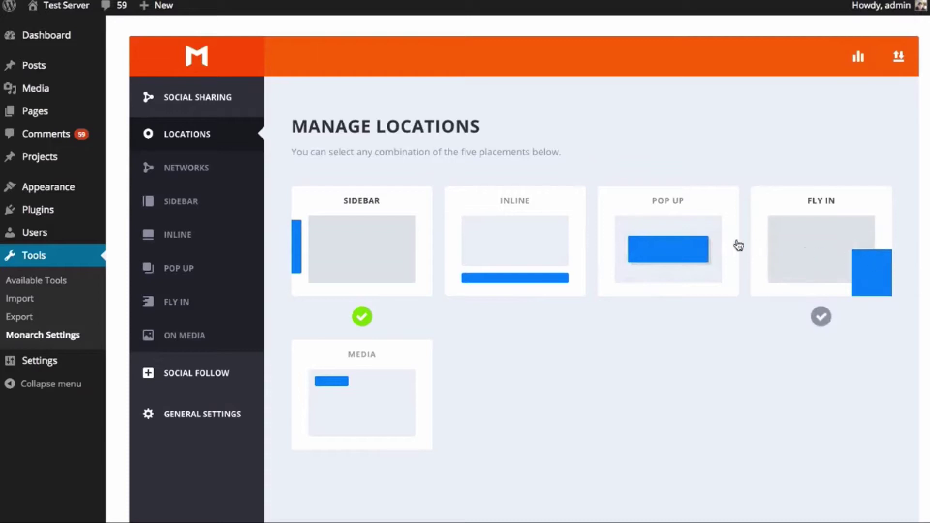
- Enable the Inline sharing location, turn off the Sidebar location, and save the Monarch settings
{"action": "left_click", "coordinate": [539, 271]}
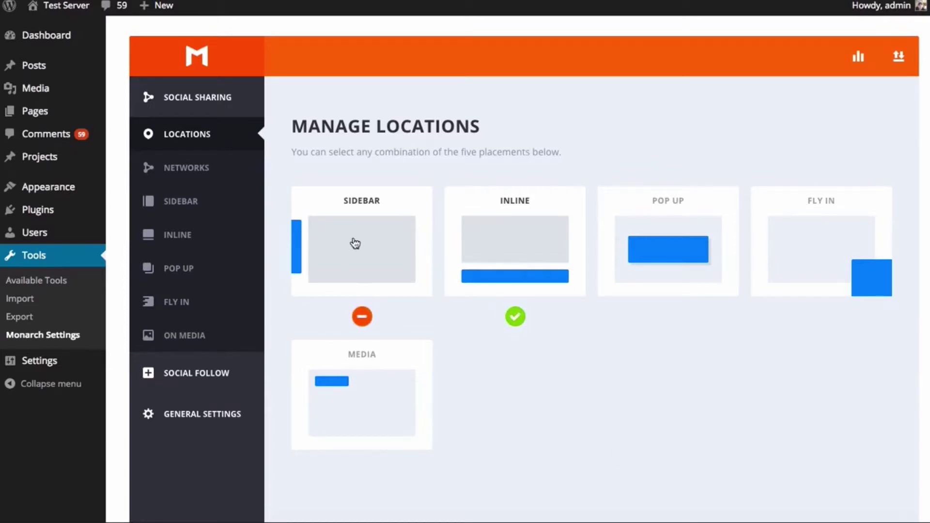
{"action": "left_click", "coordinate": [365, 213]}
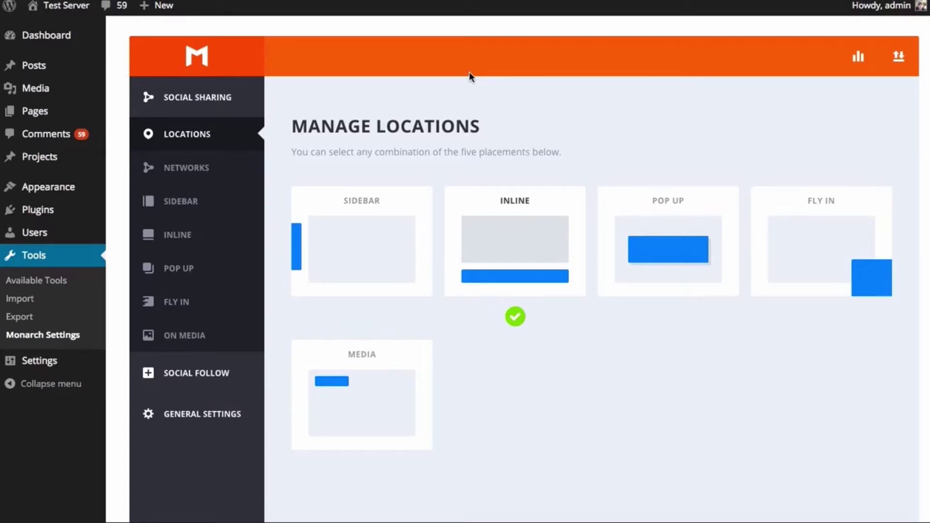
{"action": "scroll", "coordinate": [506, 300], "scroll_direction": "down", "scroll_amount": 4}
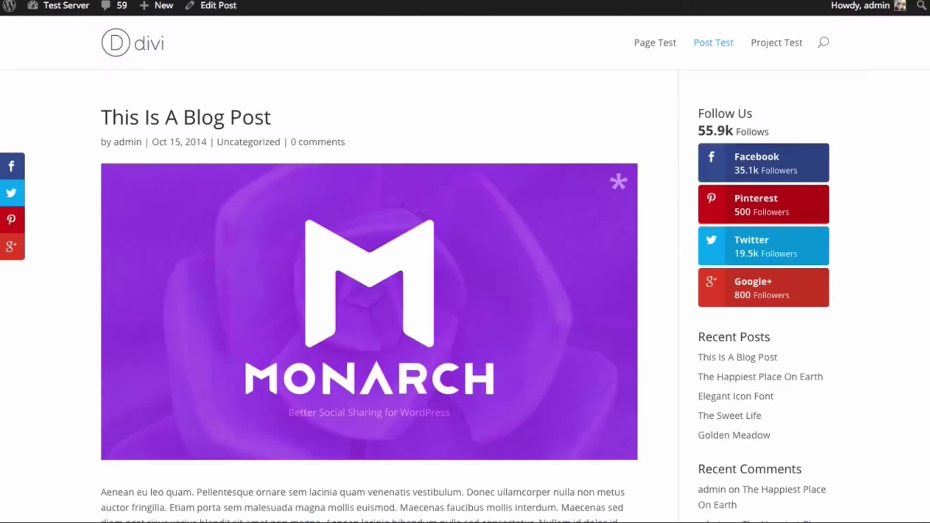
- Reload the test blog post and check the sharing buttons placed around its content
{"action": "key", "text": "ctrl+r"}
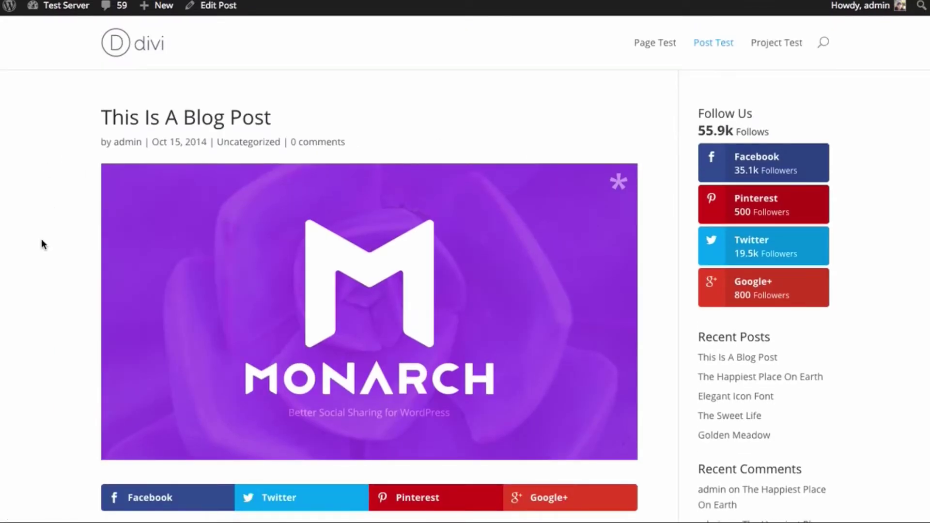
{"action": "scroll", "coordinate": [42, 240], "scroll_direction": "down", "scroll_amount": 5}
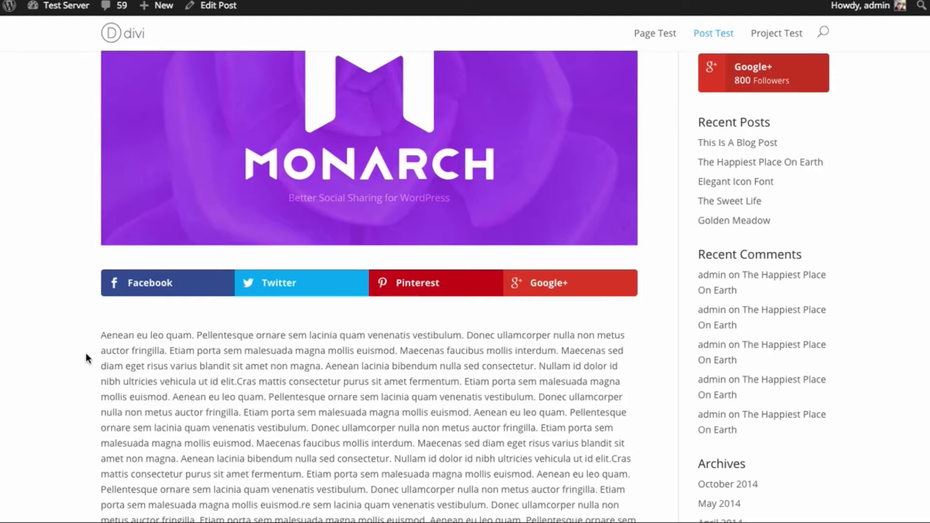
- Switch the sharing location from Inline to Pop Up, save the changes, and dismiss the pop-up on the test blog post
{"action": "scroll", "coordinate": [86, 352], "scroll_direction": "up", "scroll_amount": 5}
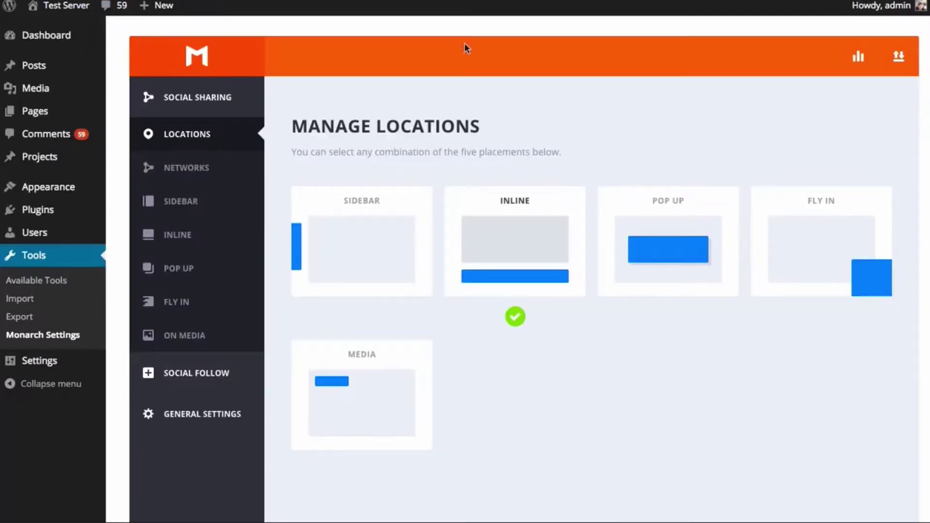
{"action": "left_click", "coordinate": [529, 237]}
{"action": "left_click", "coordinate": [666, 249]}
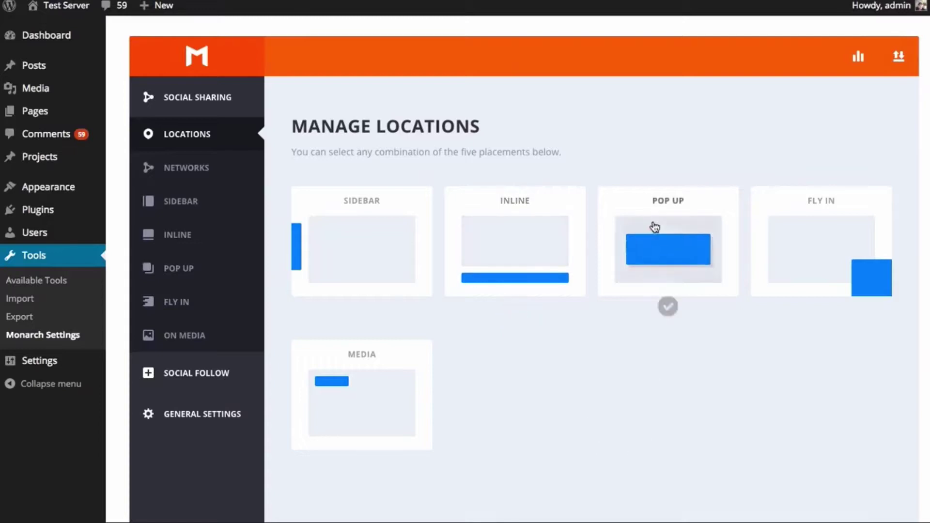
{"action": "scroll", "coordinate": [653, 441], "scroll_direction": "down", "scroll_amount": 4}
{"action": "left_click", "coordinate": [370, 423]}
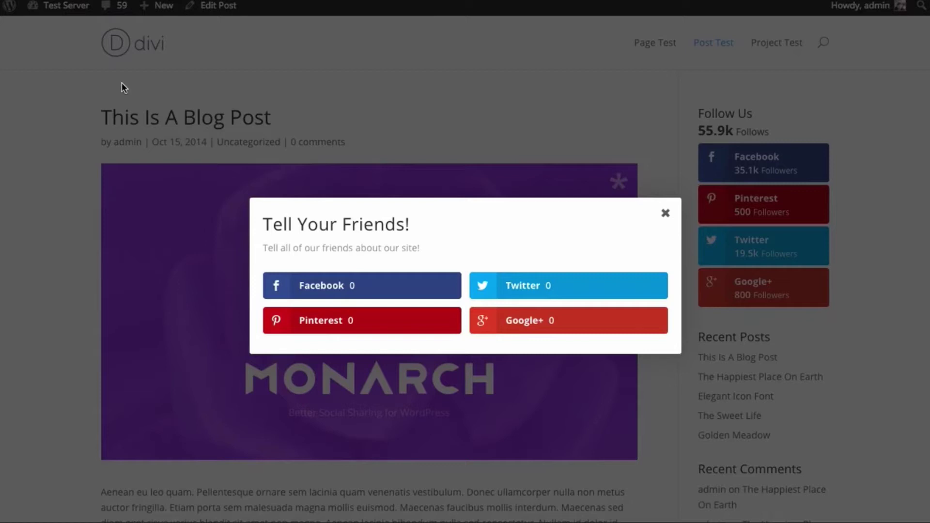
{"action": "left_click", "coordinate": [665, 212]}
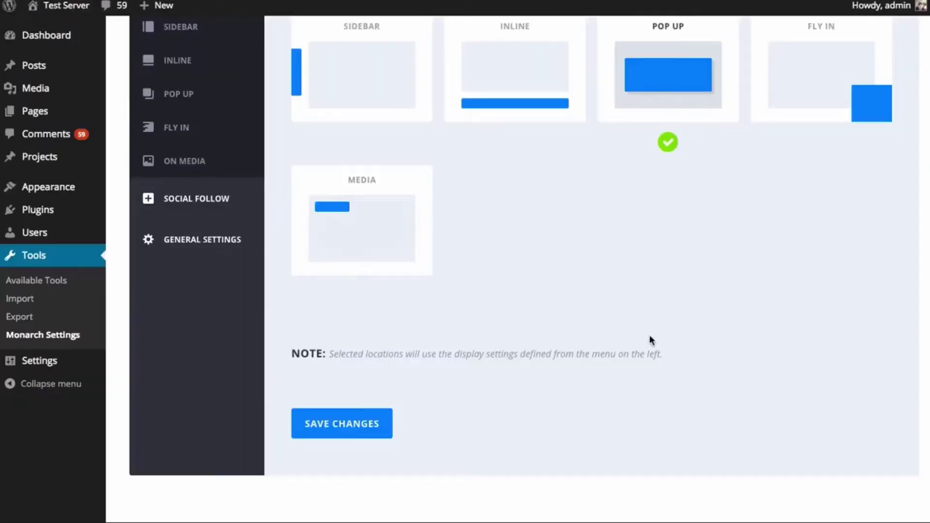
- Turn off the Pop Up sharing location, enable Fly In instead, and save the Monarch settings
{"action": "scroll", "coordinate": [654, 242], "scroll_direction": "up", "scroll_amount": 1}
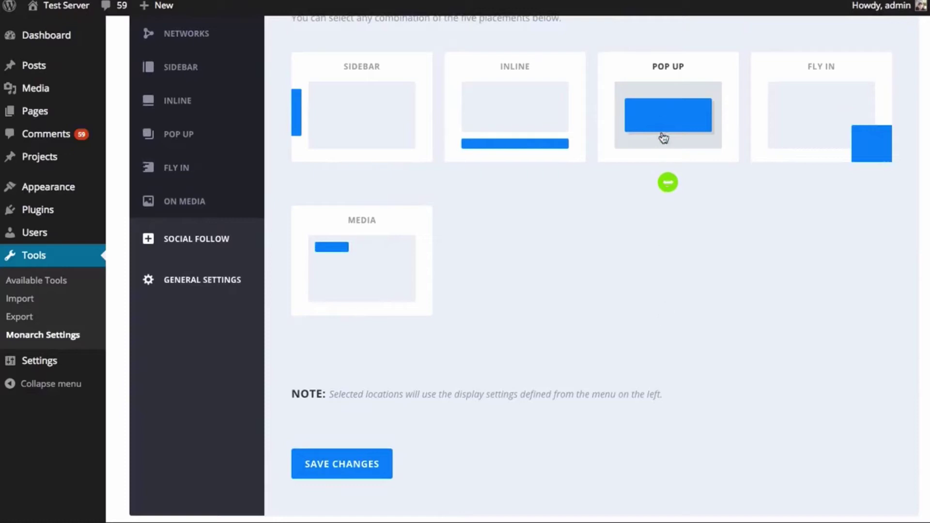
{"action": "left_click", "coordinate": [807, 111]}
{"action": "left_click", "coordinate": [347, 472]}
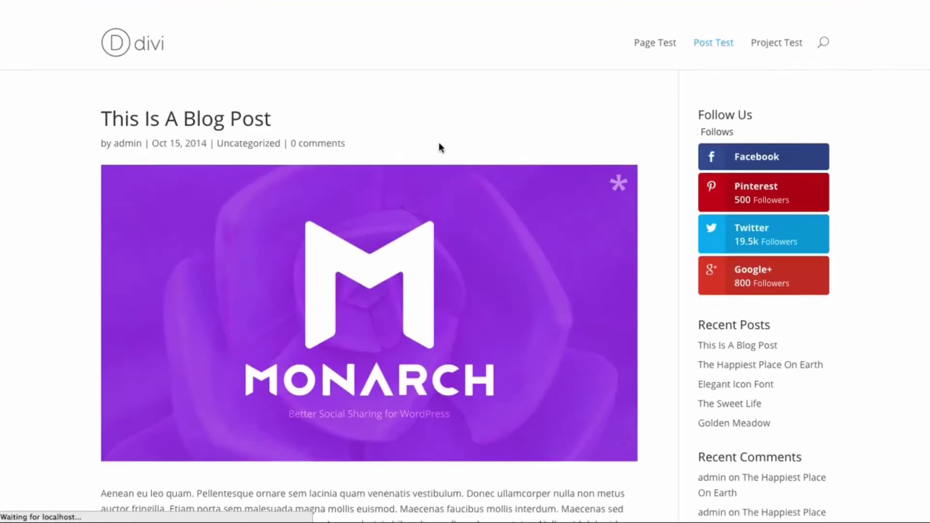
- Read through the test blog post to check the fly-in sharing box, and close the box
{"action": "scroll", "coordinate": [441, 141], "scroll_direction": "down", "scroll_amount": 10}
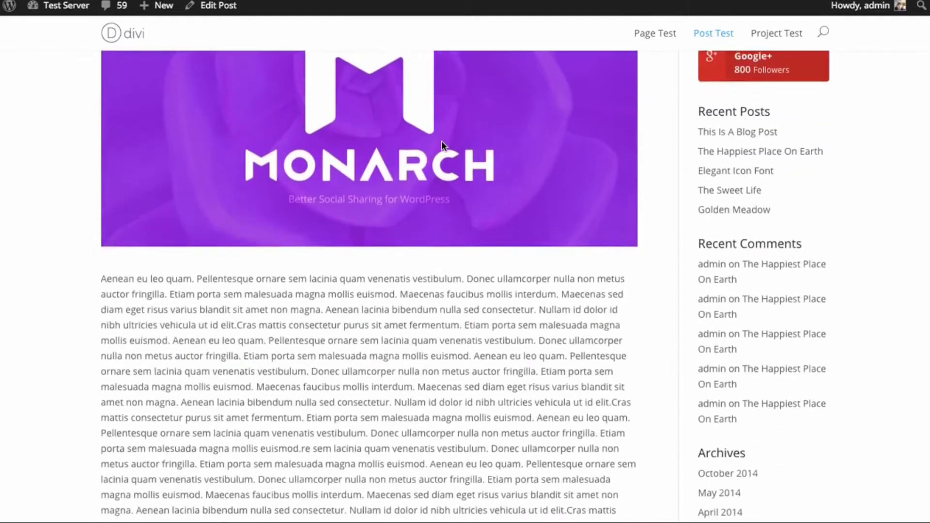
{"action": "scroll", "coordinate": [461, 175], "scroll_direction": "down", "scroll_amount": 15}
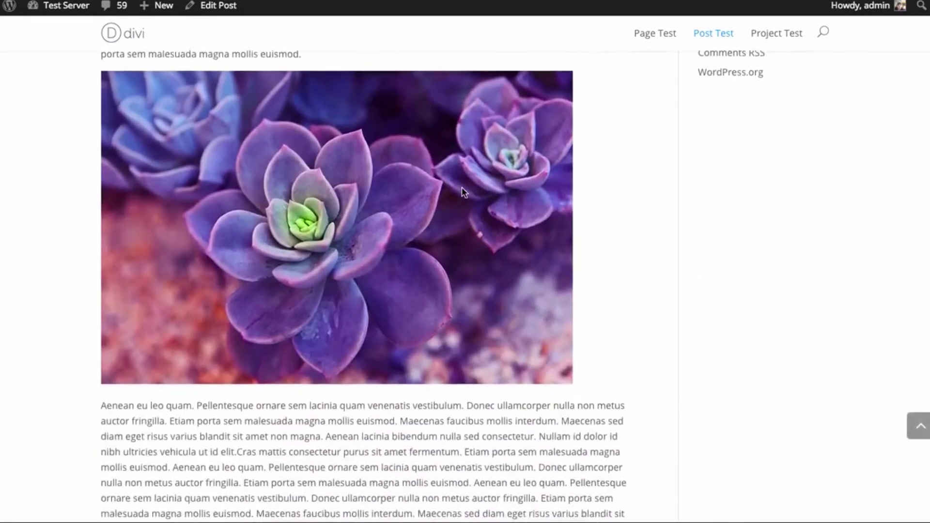
{"action": "scroll", "coordinate": [464, 194], "scroll_direction": "down", "scroll_amount": 5}
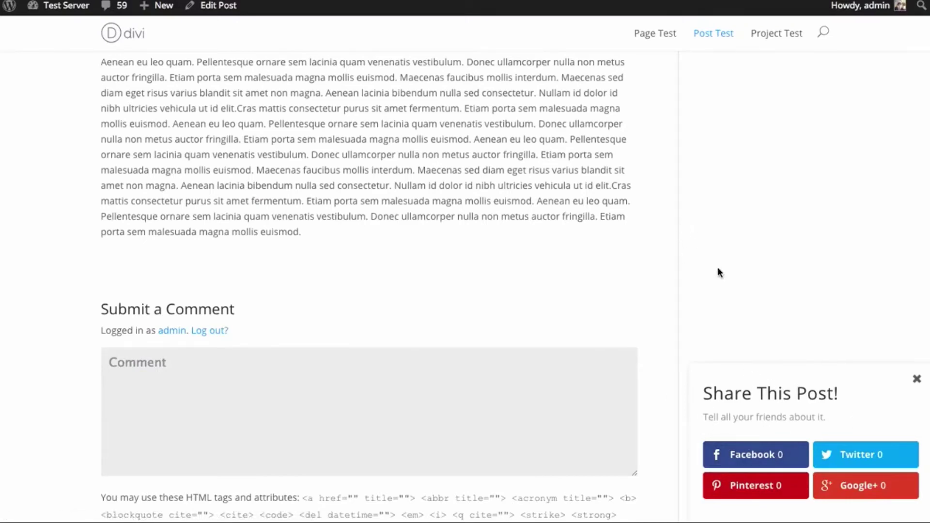
{"action": "scroll", "coordinate": [718, 274], "scroll_direction": "up", "scroll_amount": 12}
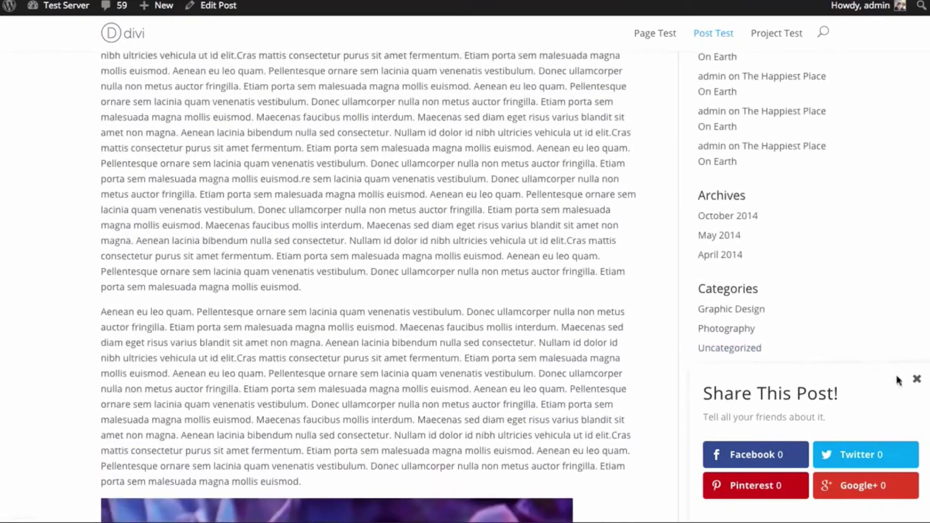
{"action": "left_click", "coordinate": [918, 385]}
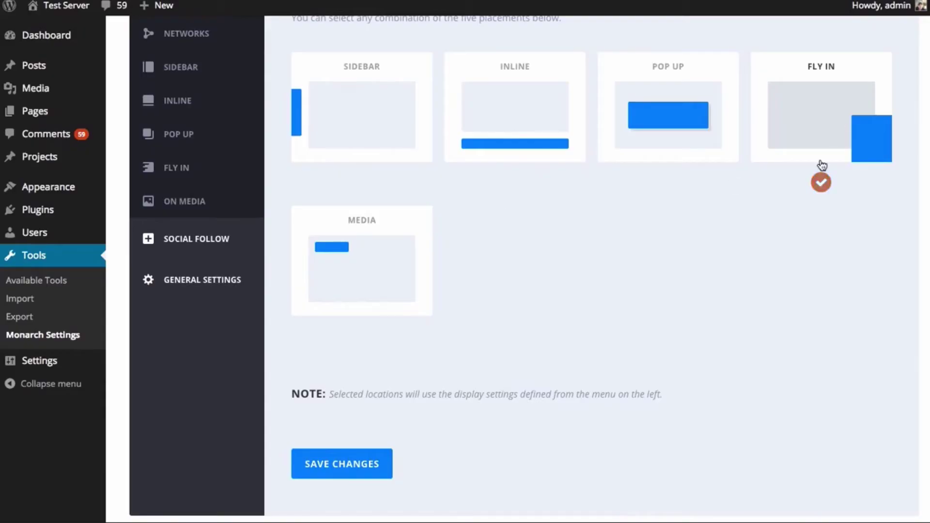
- Turn off the Fly In sharing location, enable Media instead, and save the Monarch settings
{"action": "left_click", "coordinate": [824, 164]}
{"action": "left_click", "coordinate": [399, 266]}
{"action": "left_click", "coordinate": [366, 469]}
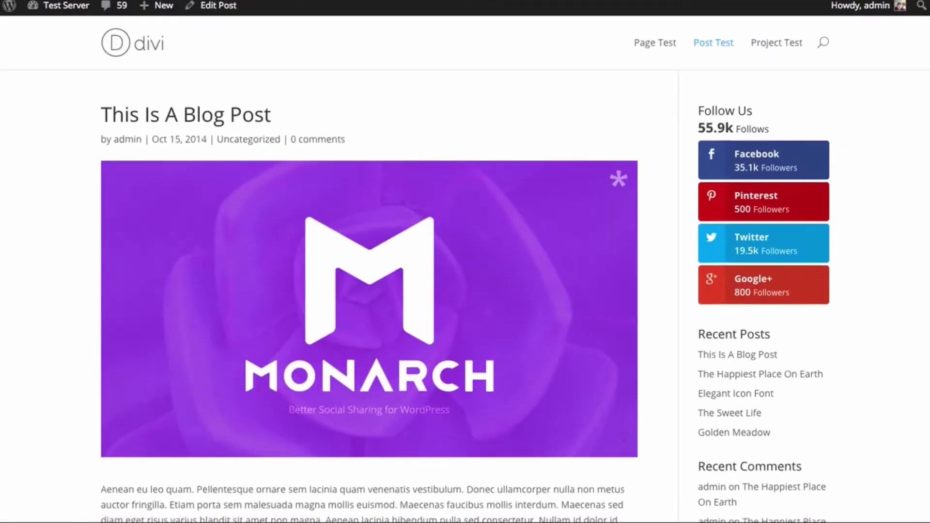
- Check the sharing buttons overlaid on the purple succulent photo in the test blog post
{"action": "scroll", "coordinate": [368, 262], "scroll_direction": "down", "scroll_amount": 8}
{"action": "scroll", "coordinate": [638, 254], "scroll_direction": "down", "scroll_amount": 10}
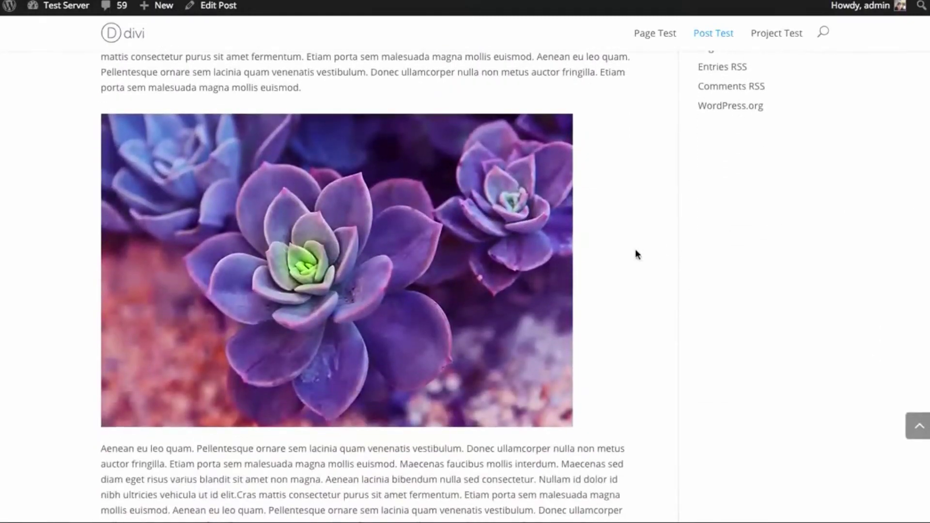
{"action": "mouse_move", "coordinate": [417, 295]}
{"action": "mouse_move", "coordinate": [409, 274]}
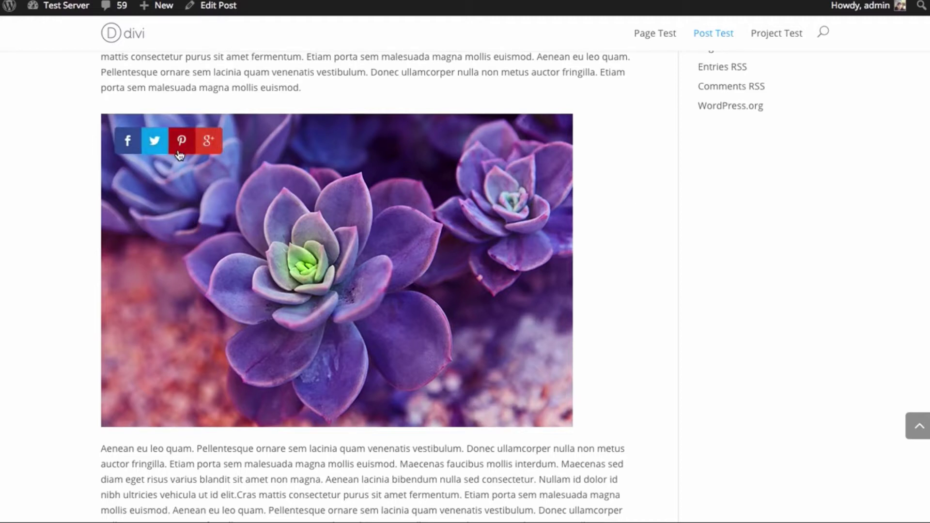
{"action": "scroll", "coordinate": [630, 367], "scroll_direction": "up", "scroll_amount": 10}
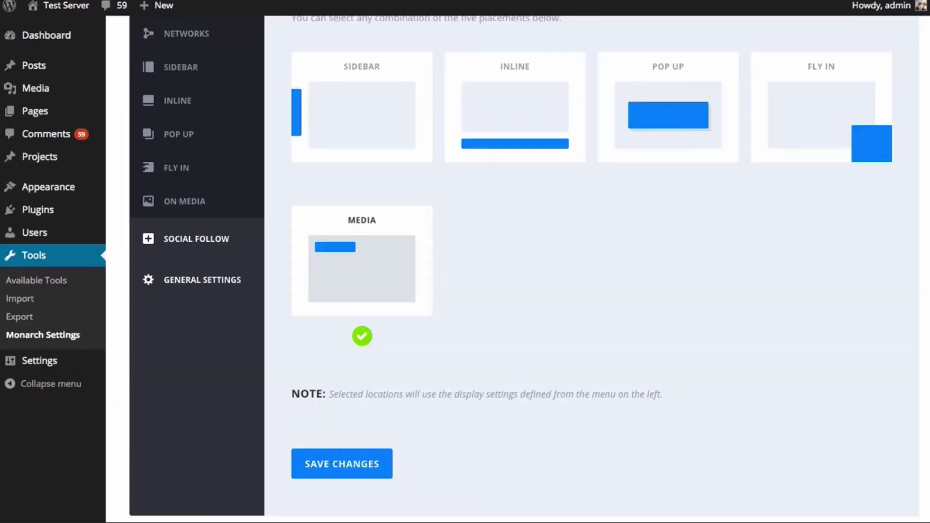
- Enable the Inline and Fly In sharing locations alongside Media, and save the Monarch settings
{"action": "scroll", "coordinate": [758, 310], "scroll_direction": "up", "scroll_amount": 1}
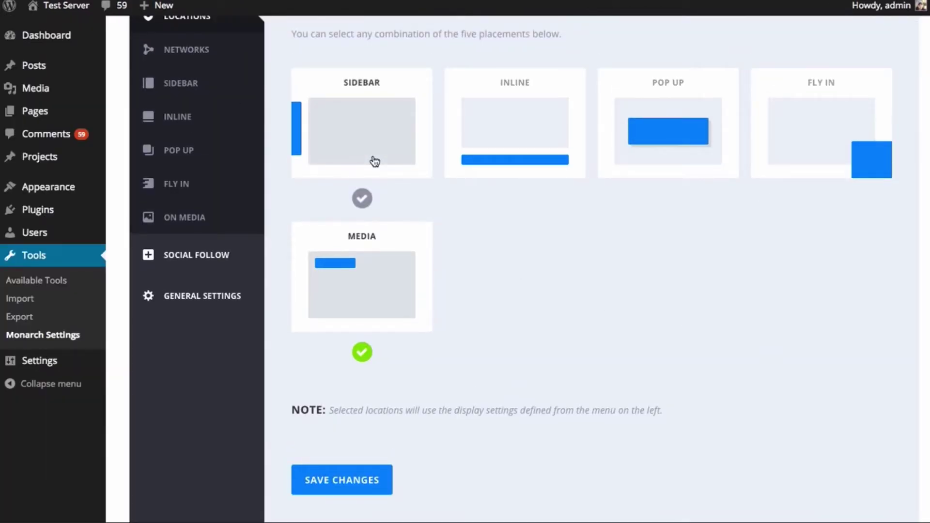
{"action": "left_click", "coordinate": [478, 151]}
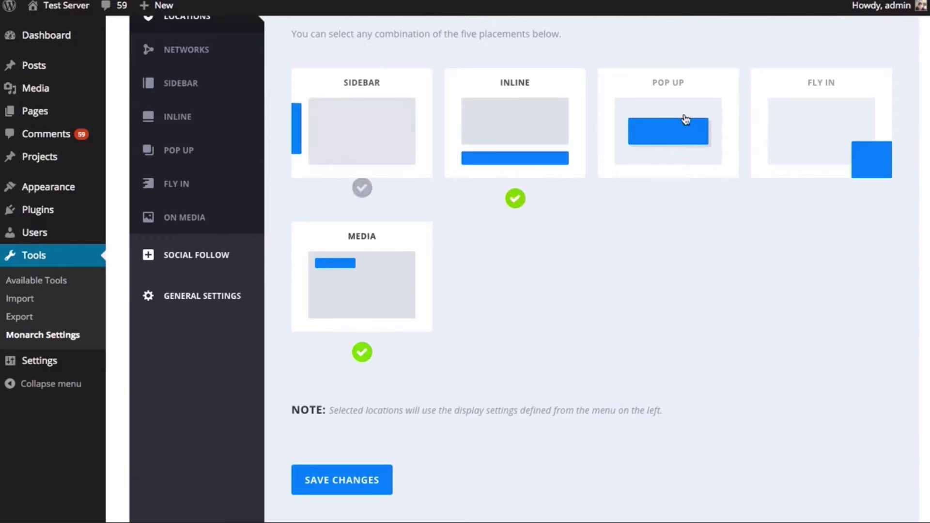
{"action": "left_click", "coordinate": [820, 120]}
{"action": "left_click", "coordinate": [374, 470]}
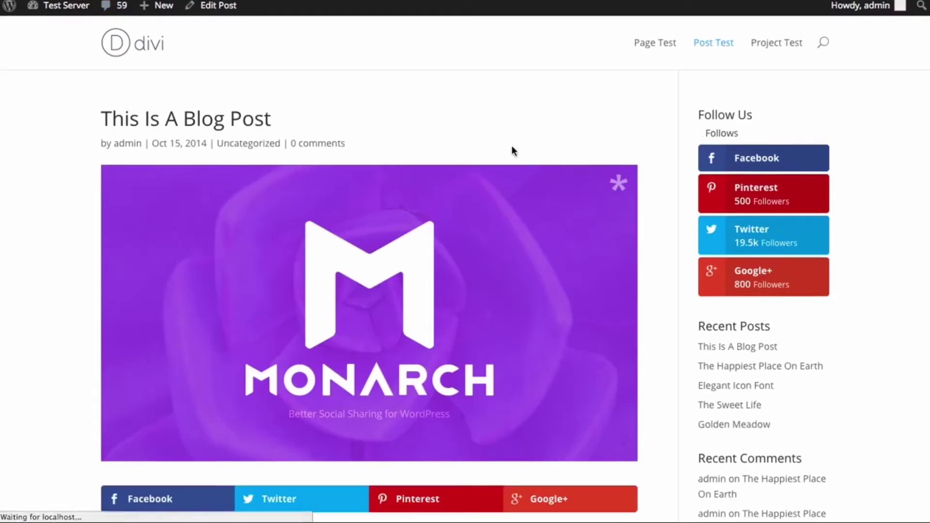
- Check the combined sharing buttons throughout the test blog post, and close the fly-in box
{"action": "scroll", "coordinate": [498, 137], "scroll_direction": "down", "scroll_amount": 4}
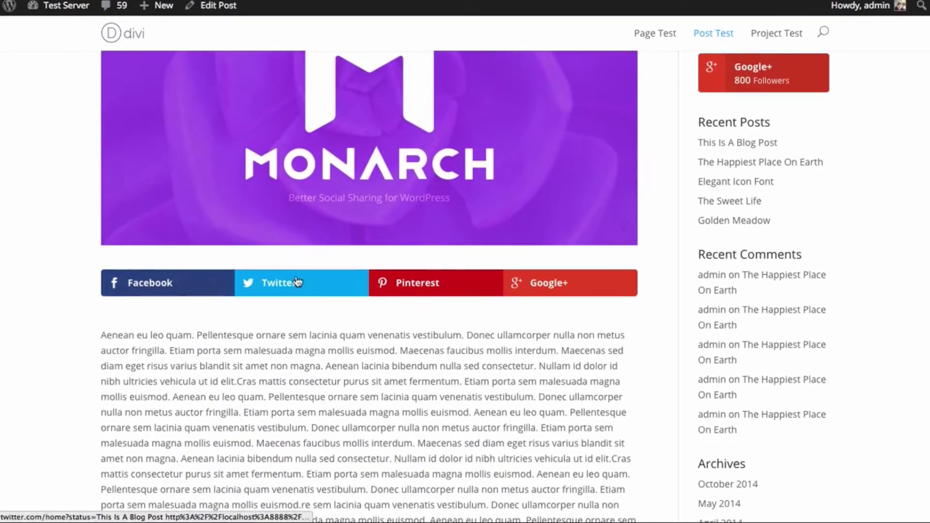
{"action": "scroll", "coordinate": [536, 270], "scroll_direction": "down", "scroll_amount": 6}
{"action": "scroll", "coordinate": [504, 269], "scroll_direction": "down", "scroll_amount": 4}
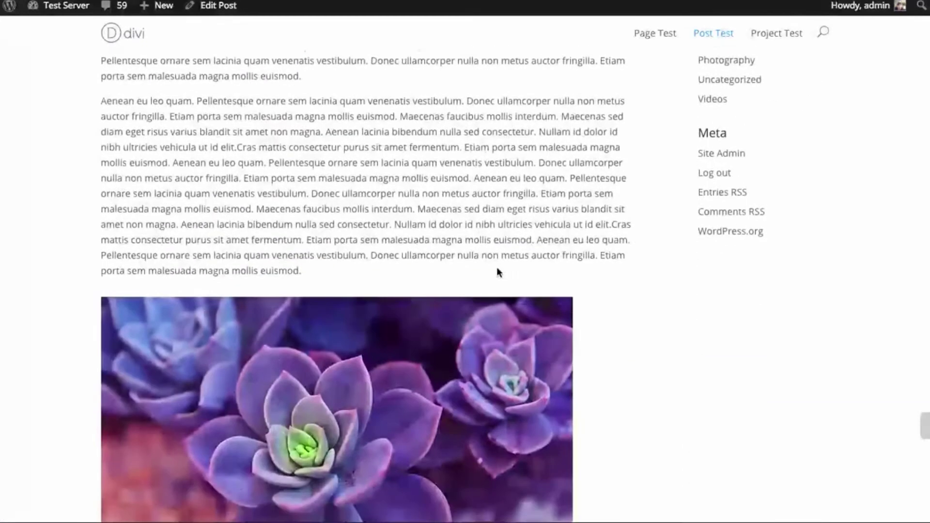
{"action": "scroll", "coordinate": [590, 331], "scroll_direction": "down", "scroll_amount": 5}
{"action": "scroll", "coordinate": [596, 335], "scroll_direction": "down", "scroll_amount": 4}
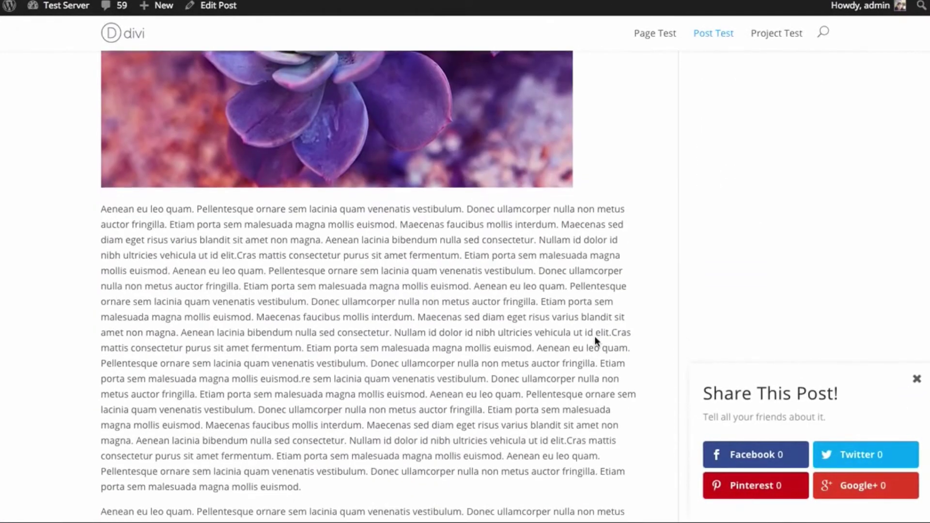
{"action": "left_click", "coordinate": [917, 380]}
{"action": "scroll", "coordinate": [723, 273], "scroll_direction": "up", "scroll_amount": 15}
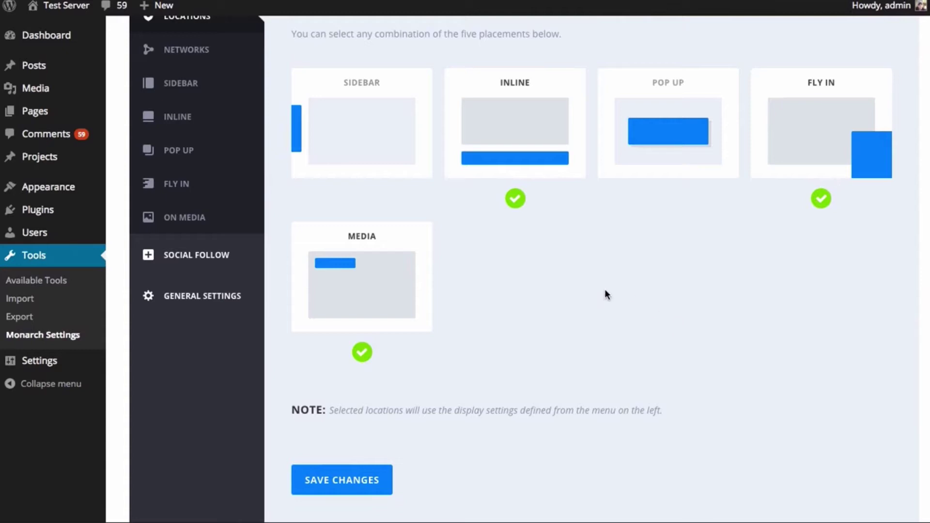
- Open the social sharing Networks settings and remove Facebook, Twitter, Pinterest and Google+ from the list
{"action": "scroll", "coordinate": [605, 291], "scroll_direction": "up", "scroll_amount": 3}
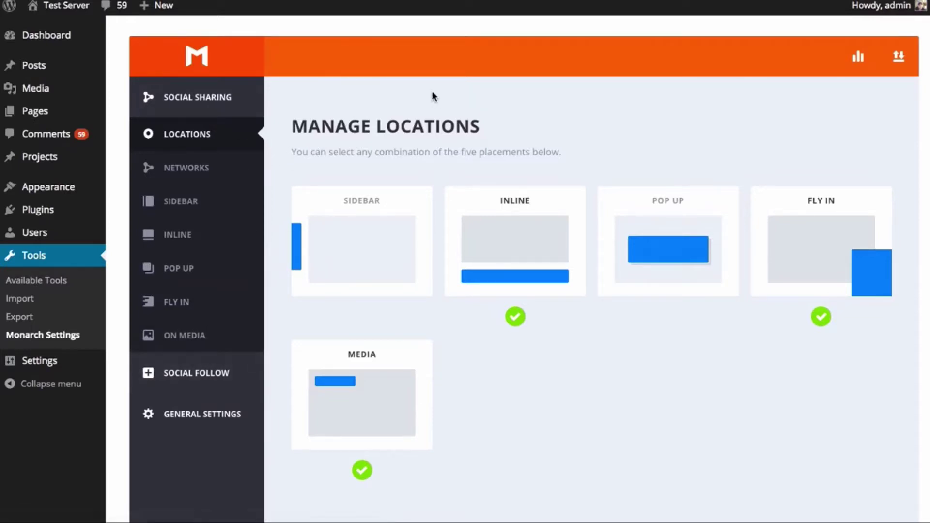
{"action": "left_click", "coordinate": [189, 173]}
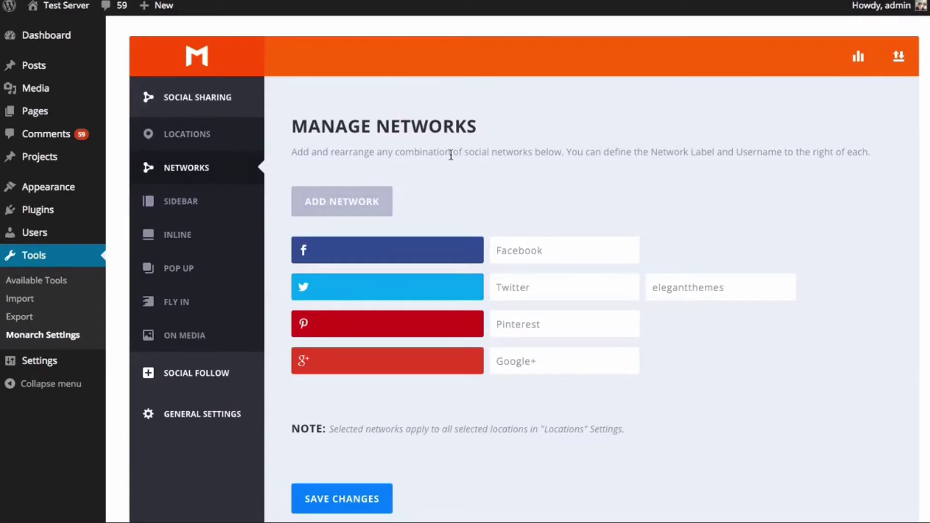
{"action": "left_click", "coordinate": [469, 253]}
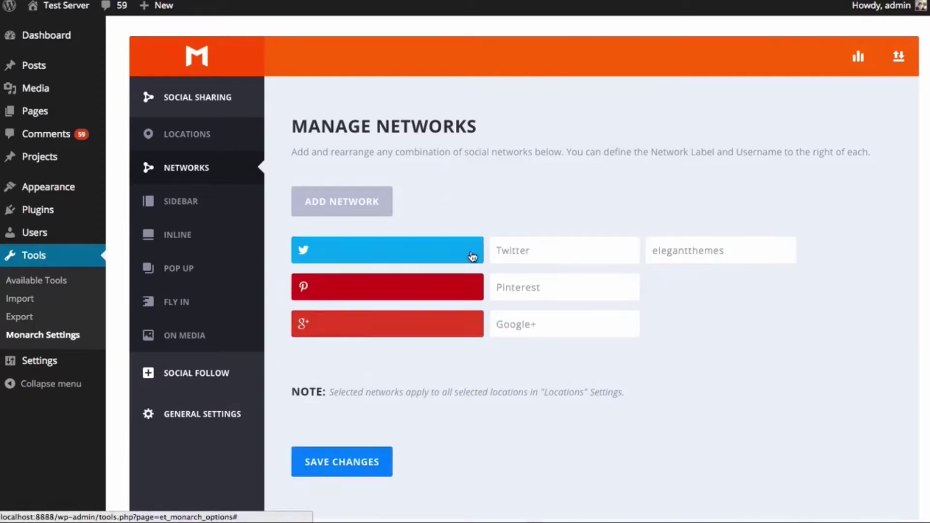
{"action": "left_click", "coordinate": [469, 253]}
{"action": "left_click", "coordinate": [469, 253]}
{"action": "left_click", "coordinate": [469, 252]}
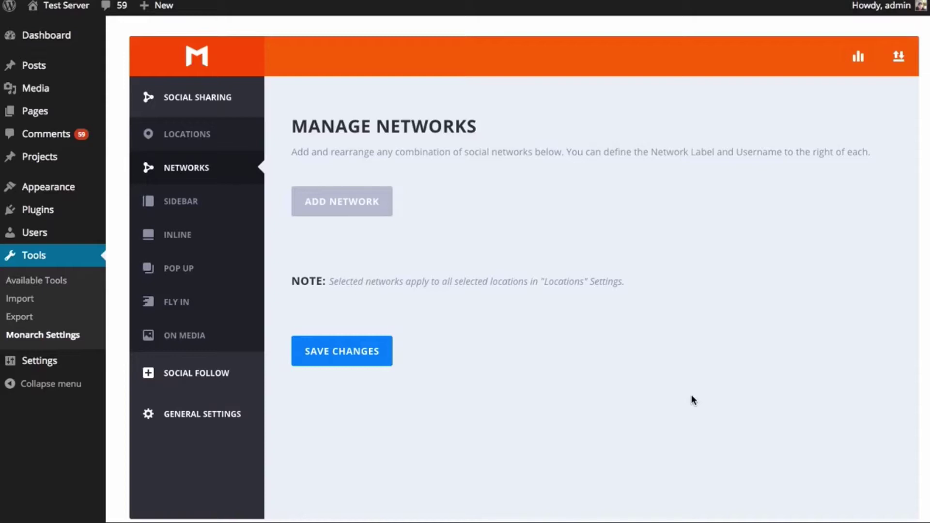
- Add Facebook, Twitter, Google+ and Pinterest to the list of social sharing networks
{"action": "left_click", "coordinate": [357, 213]}
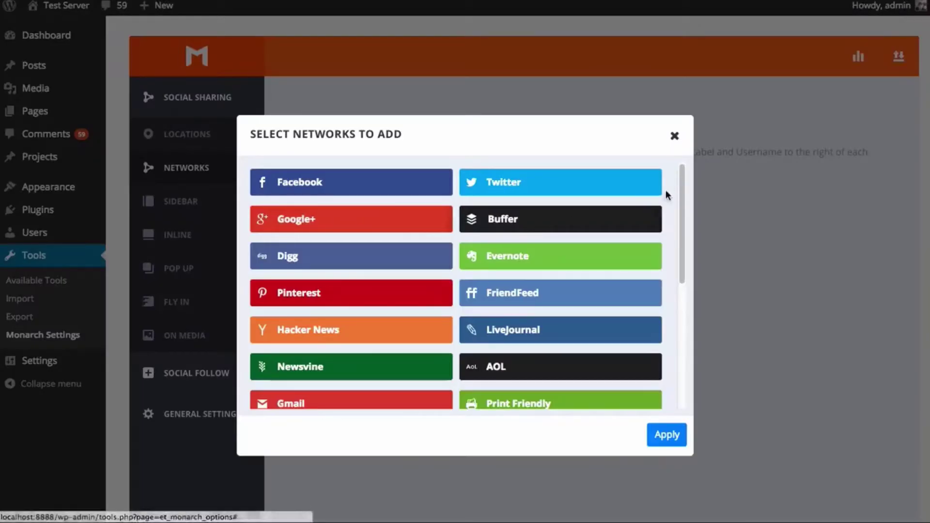
{"action": "left_click_drag", "start_coordinate": [682, 175], "coordinate": [682, 155]}
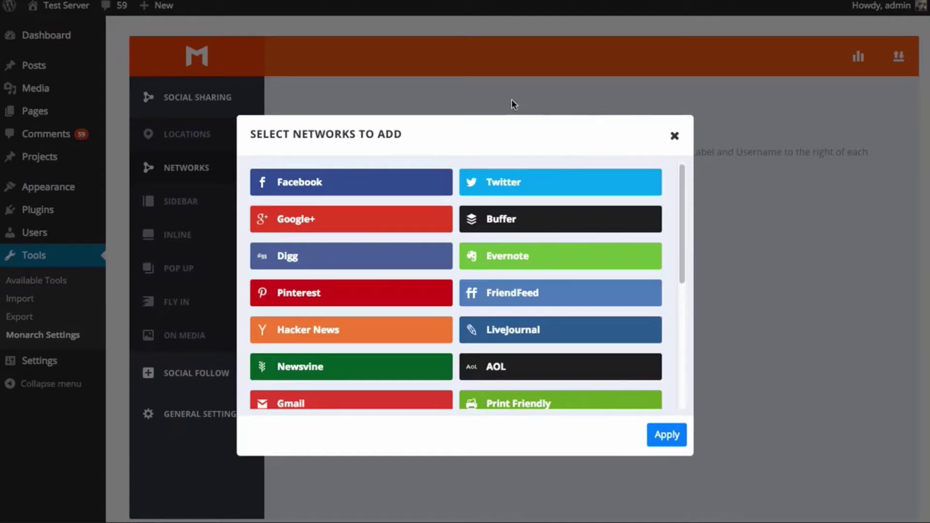
{"action": "left_click", "coordinate": [370, 182]}
{"action": "left_click", "coordinate": [507, 181]}
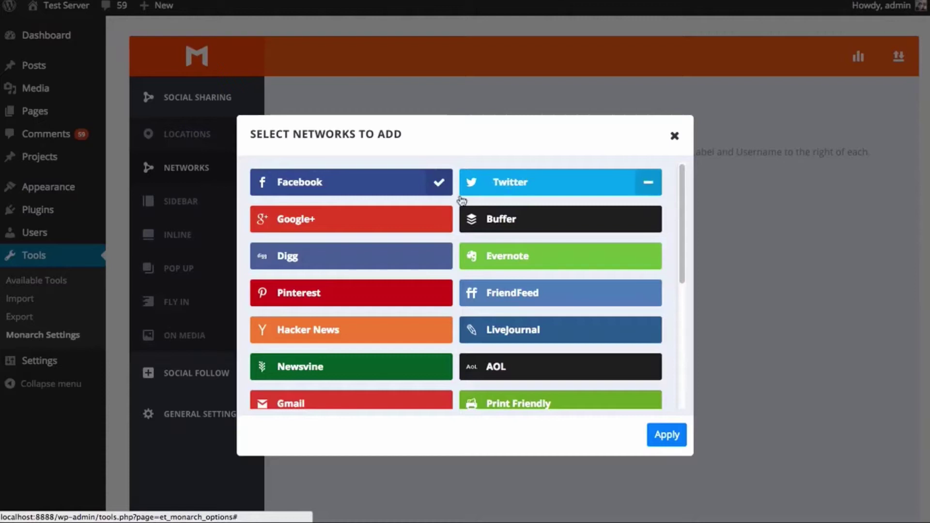
{"action": "left_click", "coordinate": [419, 222]}
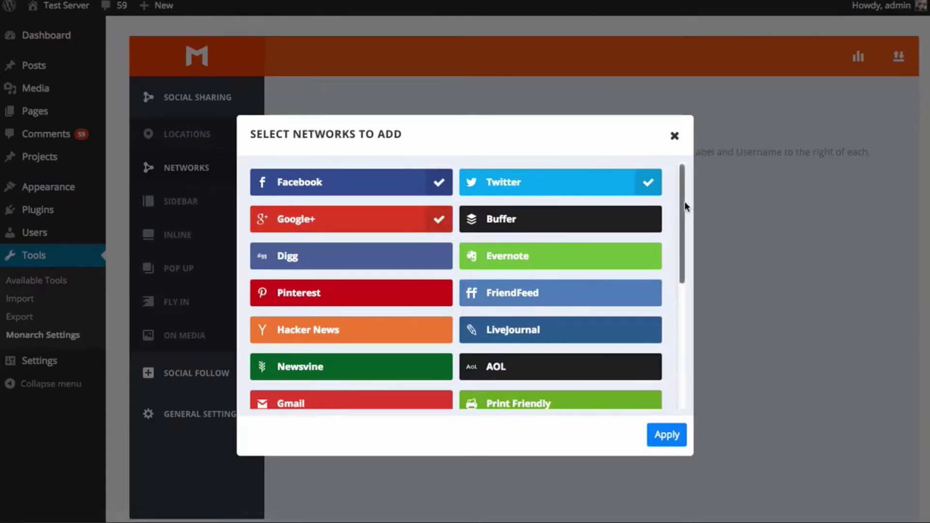
{"action": "left_click_drag", "start_coordinate": [684, 203], "coordinate": [683, 177]}
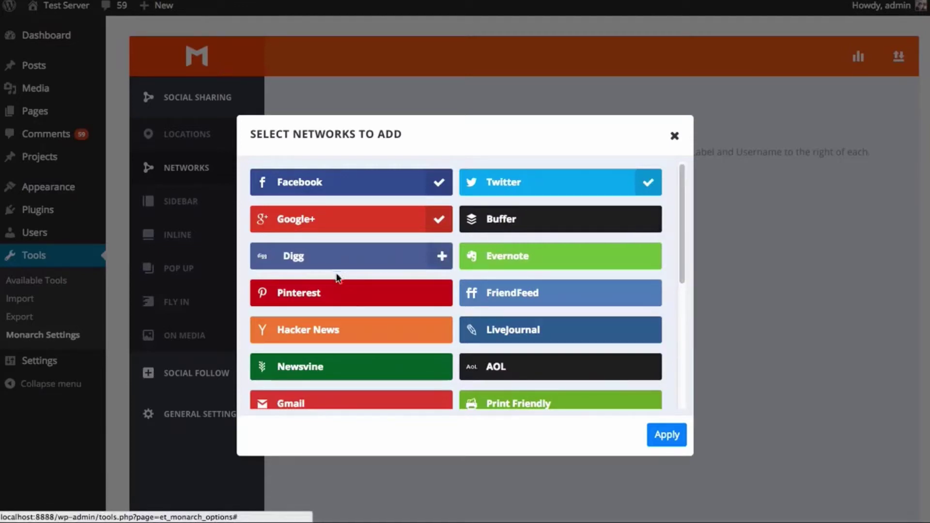
{"action": "left_click", "coordinate": [339, 294]}
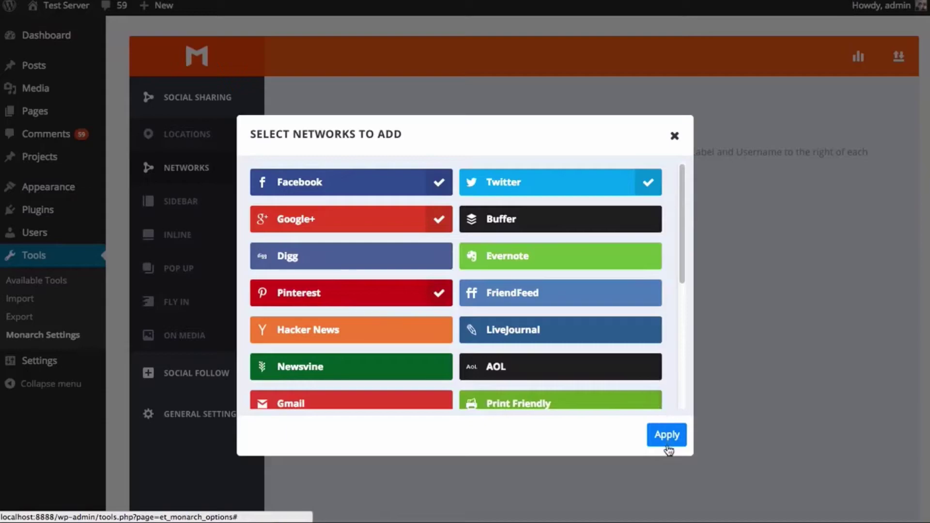
{"action": "left_click", "coordinate": [667, 435]}
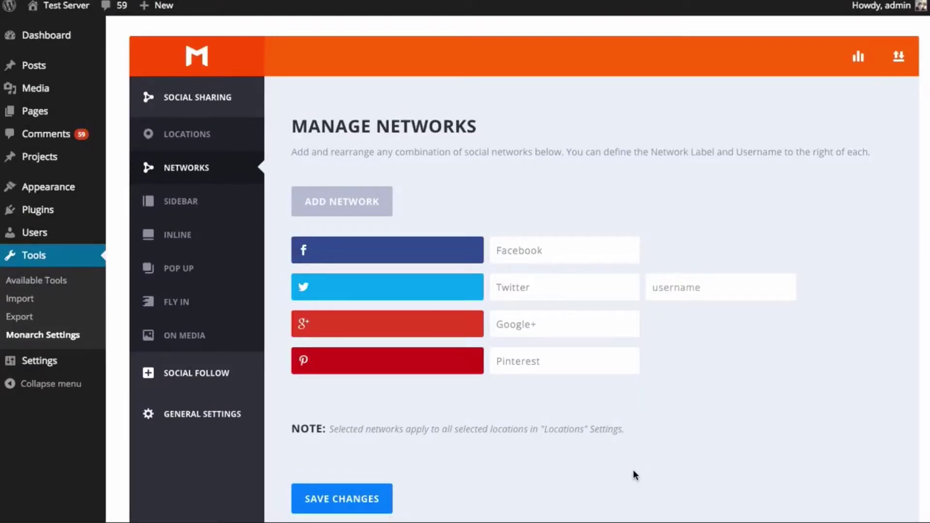
- Move Pinterest above Google+ in the networks list, and put Google+ back above Pinterest
{"action": "left_click_drag", "start_coordinate": [371, 370], "coordinate": [366, 325]}
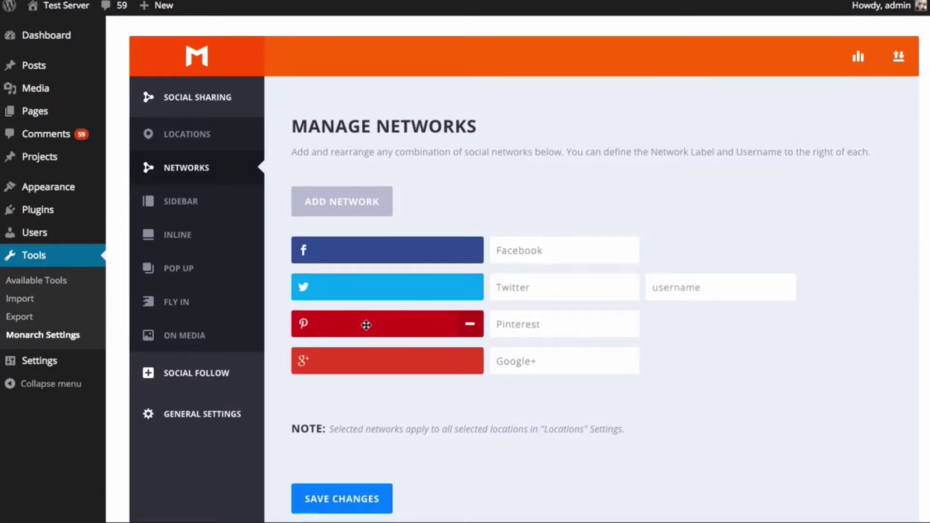
{"action": "left_click_drag", "start_coordinate": [342, 363], "coordinate": [370, 315]}
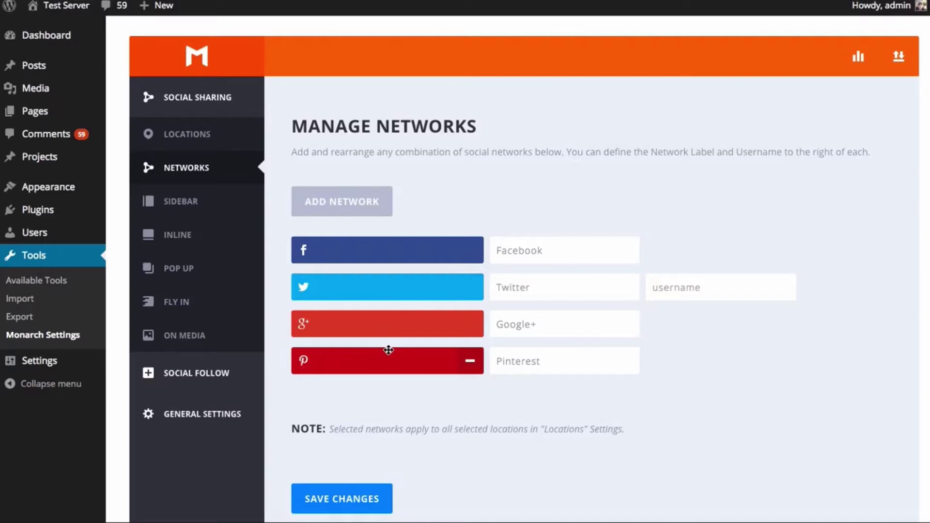
- Reword the Google+ network's label with "Plus", and restore it to "Google+"
{"action": "left_click", "coordinate": [557, 258]}
{"action": "left_click", "coordinate": [561, 283]}
{"action": "left_click", "coordinate": [568, 249]}
{"action": "left_click", "coordinate": [560, 326]}
{"action": "key", "text": "BackSpace"}
{"action": "type", "text": "Plus"}
{"action": "key", "text": "BackSpace"}
{"action": "key", "text": "BackSpace"}
{"action": "key", "text": "BackSpace"}
{"action": "key", "text": "BackSpace"}
{"action": "key", "text": "BackSpace"}
{"action": "type", "text": "+"}
- Set the Twitter network's username to "elegantthemes" and save the network changes
{"action": "left_click", "coordinate": [727, 290]}
{"action": "type", "text": "elegantthemes"}
{"action": "scroll", "coordinate": [795, 356], "scroll_direction": "down", "scroll_amount": 1}
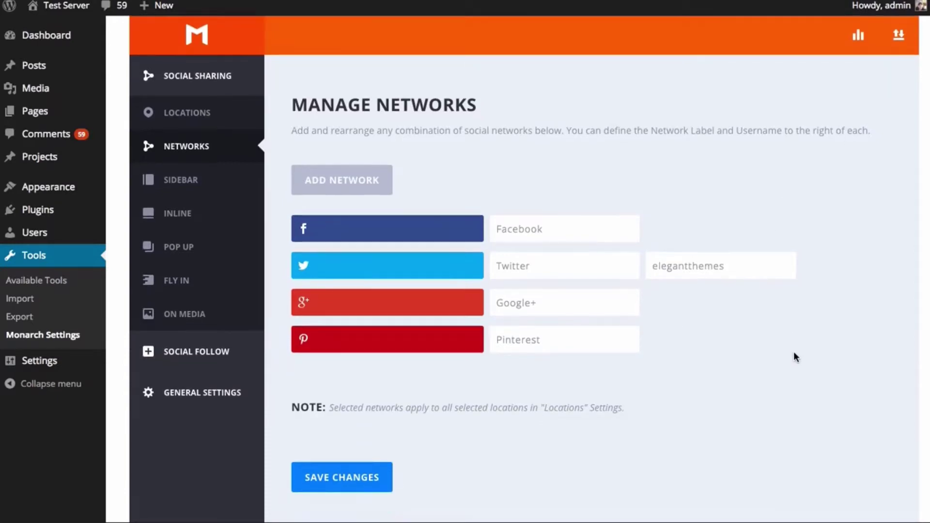
{"action": "left_click", "coordinate": [348, 479]}
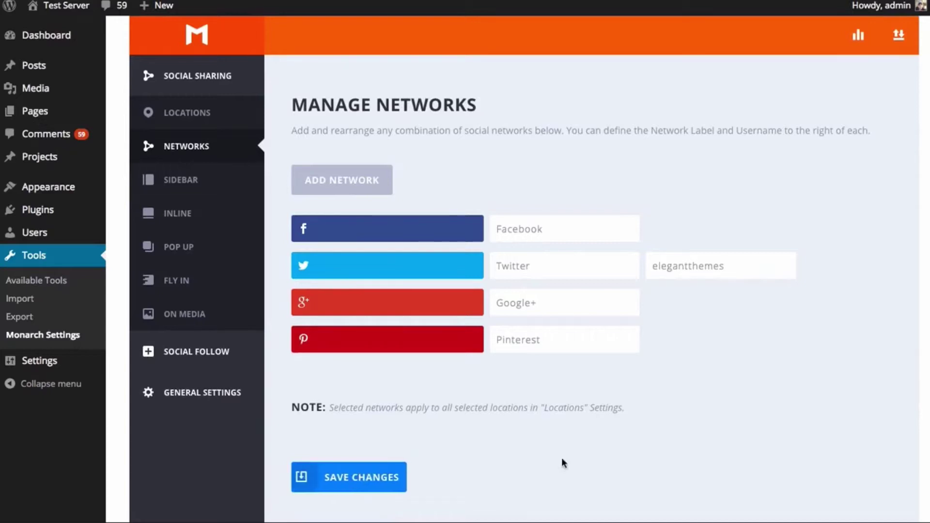
- Add Evernote, FriendFeed, Hacker News and LiveJournal to the sharing networks, and check the saved buttons on the test blog post
{"action": "scroll", "coordinate": [601, 450], "scroll_direction": "down", "scroll_amount": 5}
{"action": "scroll", "coordinate": [637, 440], "scroll_direction": "up", "scroll_amount": 1}
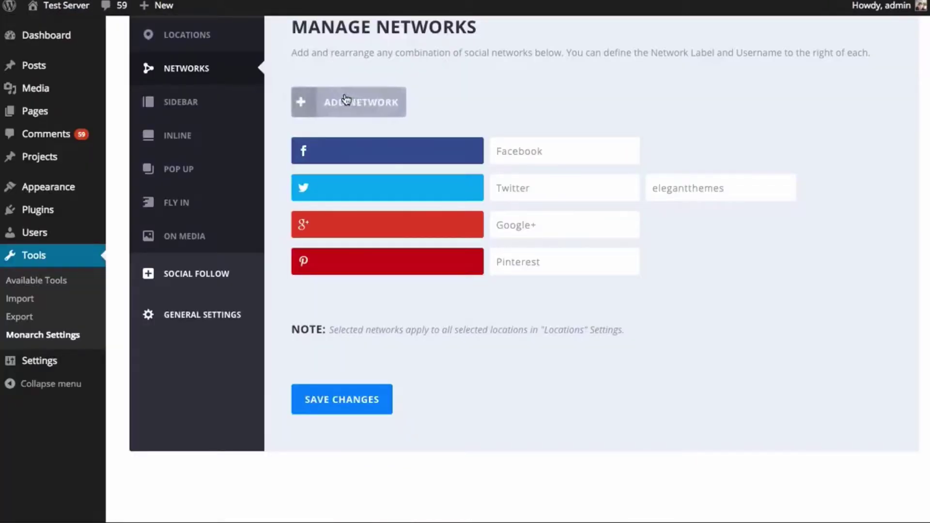
{"action": "left_click", "coordinate": [323, 100]}
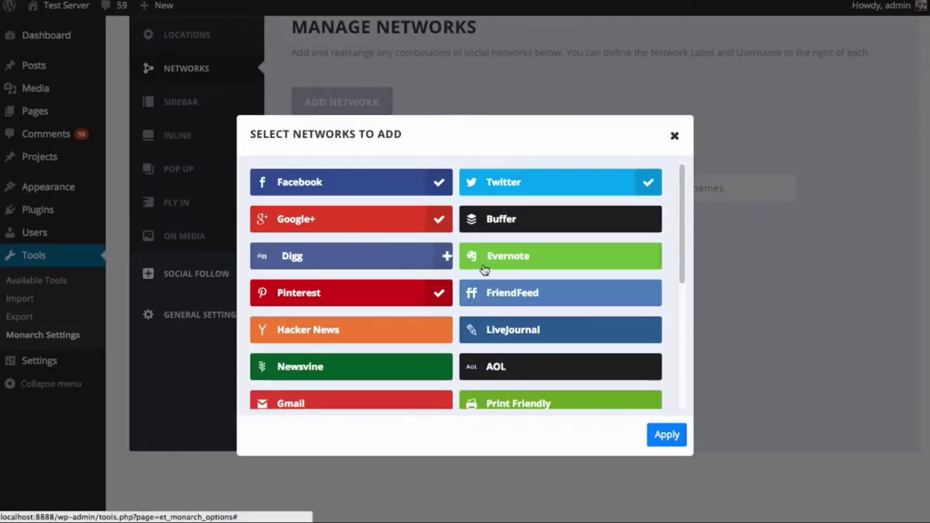
{"action": "left_click", "coordinate": [508, 257]}
{"action": "left_click", "coordinate": [509, 293]}
{"action": "left_click", "coordinate": [514, 331]}
{"action": "left_click", "coordinate": [403, 342]}
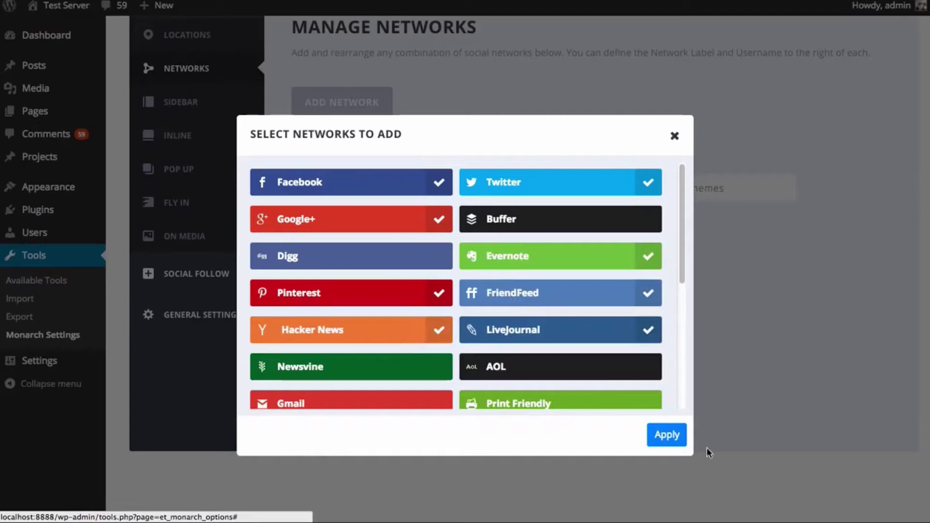
{"action": "left_click", "coordinate": [662, 435]}
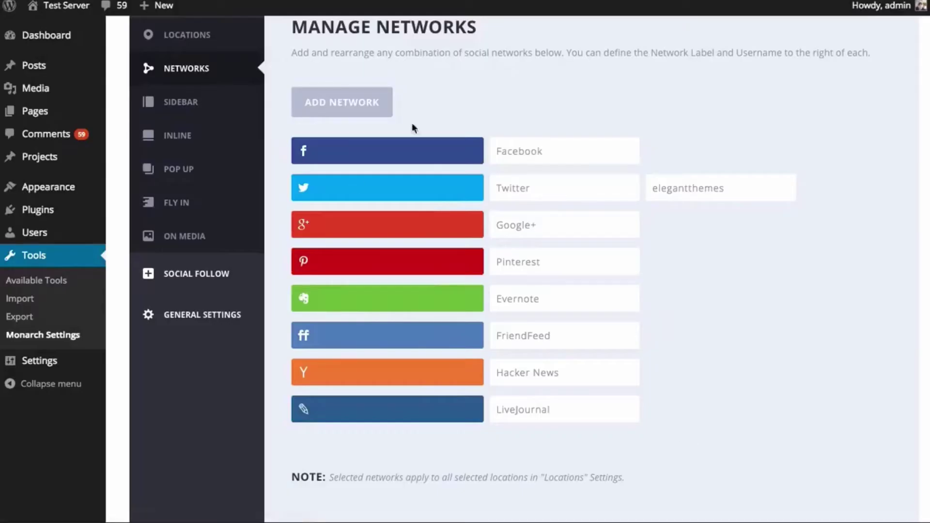
{"action": "scroll", "coordinate": [686, 322], "scroll_direction": "down", "scroll_amount": 3}
{"action": "left_click", "coordinate": [359, 437]}
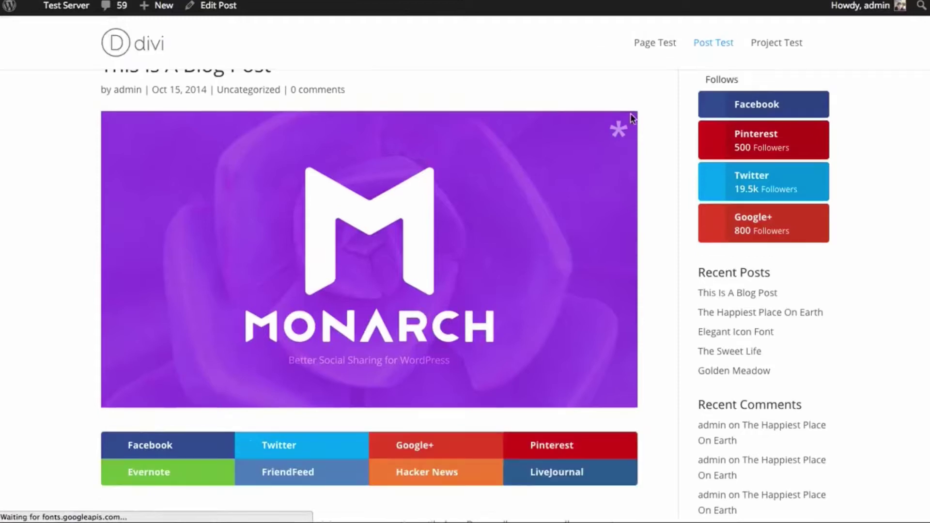
{"action": "scroll", "coordinate": [634, 116], "scroll_direction": "down", "scroll_amount": 3}
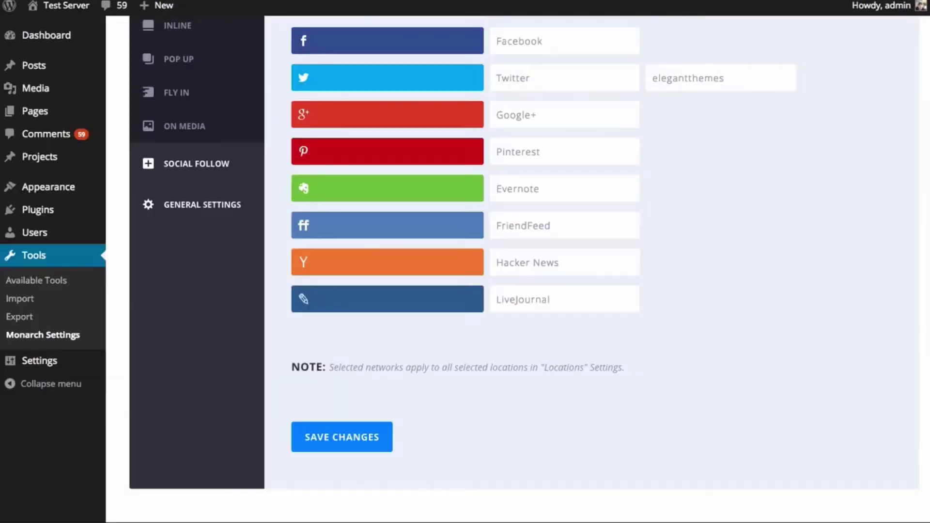
- Remove LiveJournal, Hacker News, FriendFeed and Evernote from the list of sharing networks
{"action": "left_click", "coordinate": [477, 299]}
{"action": "left_click", "coordinate": [477, 262]}
{"action": "left_click", "coordinate": [477, 228]}
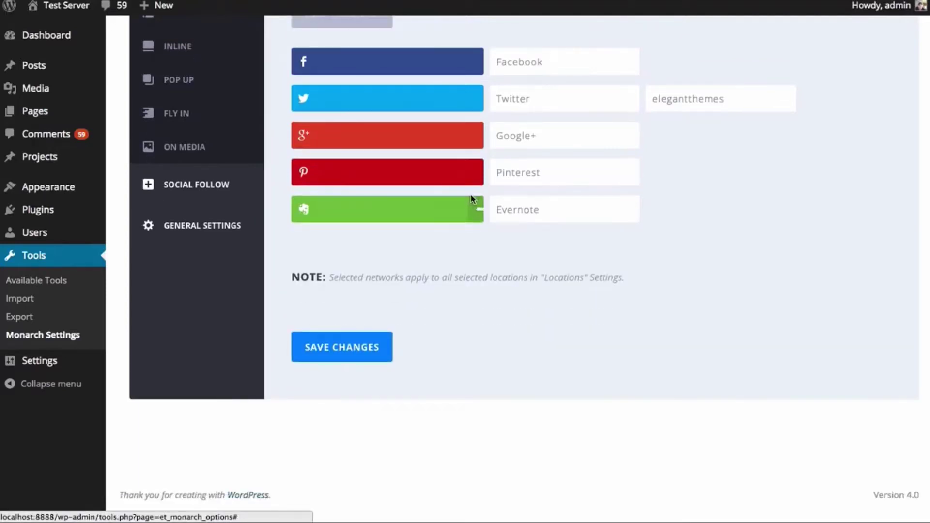
{"action": "left_click", "coordinate": [476, 208]}
{"action": "scroll", "coordinate": [777, 341], "scroll_direction": "up", "scroll_amount": 1}
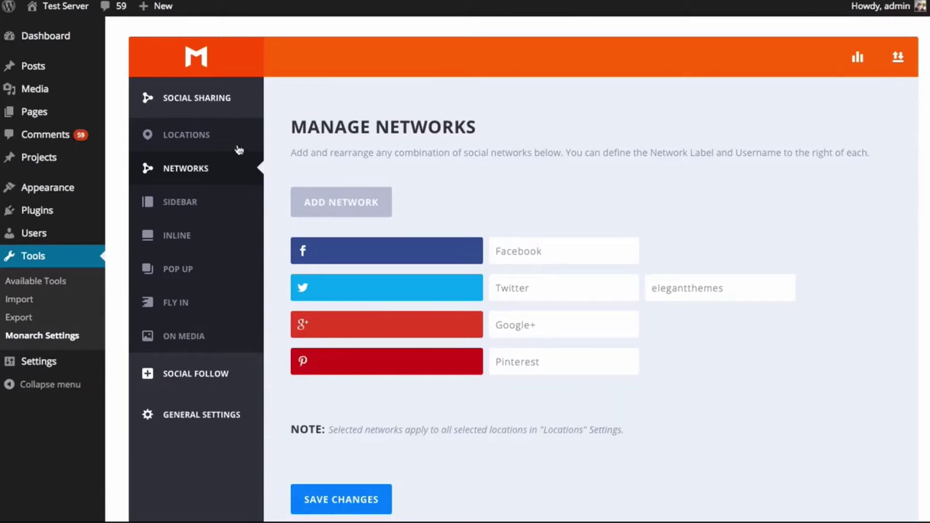
- Deselect the Inline, Media and Fly In sharing locations, and select Sidebar as the only location
{"action": "left_click", "coordinate": [209, 136]}
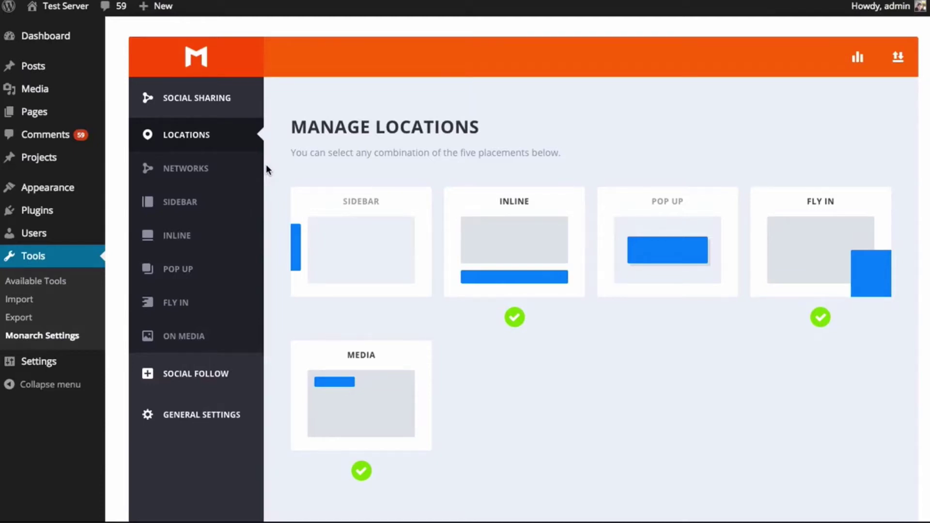
{"action": "left_click", "coordinate": [515, 213]}
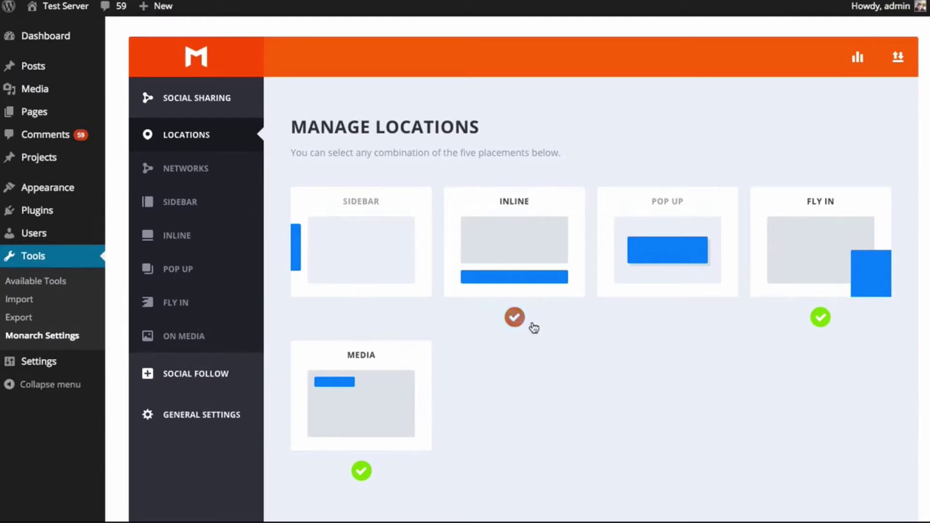
{"action": "left_click", "coordinate": [400, 397]}
{"action": "left_click", "coordinate": [824, 259]}
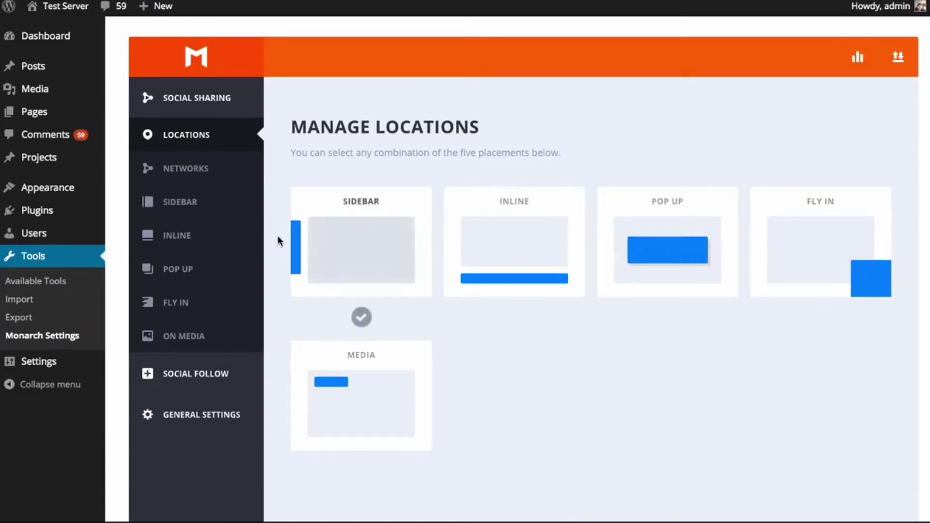
{"action": "left_click", "coordinate": [336, 240]}
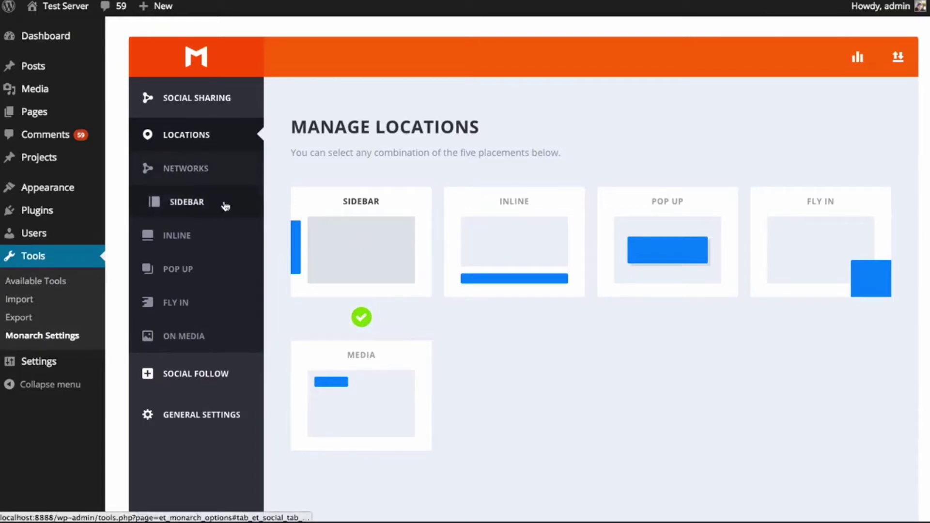
- Open the Sidebar share icon settings and examine the icon style, shape, display, color and post type options
{"action": "left_click", "coordinate": [191, 210]}
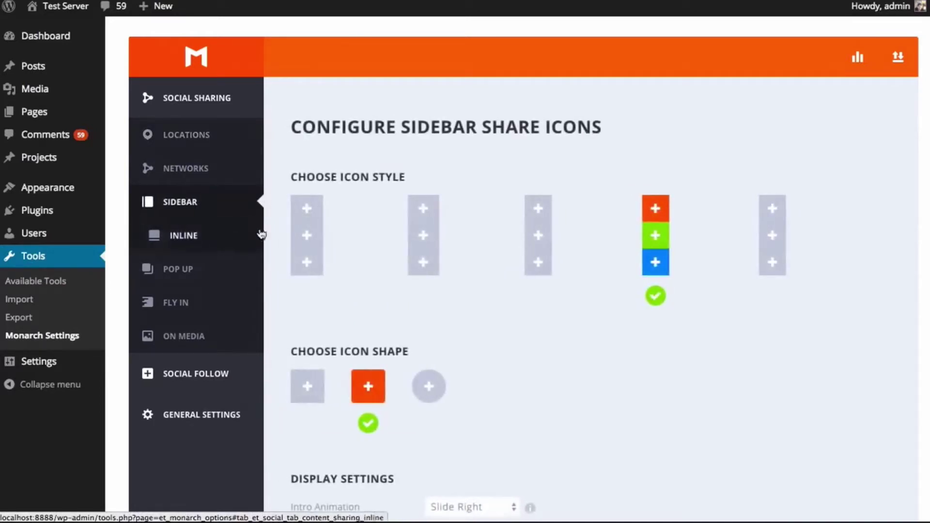
{"action": "scroll", "coordinate": [523, 271], "scroll_direction": "down", "scroll_amount": 4}
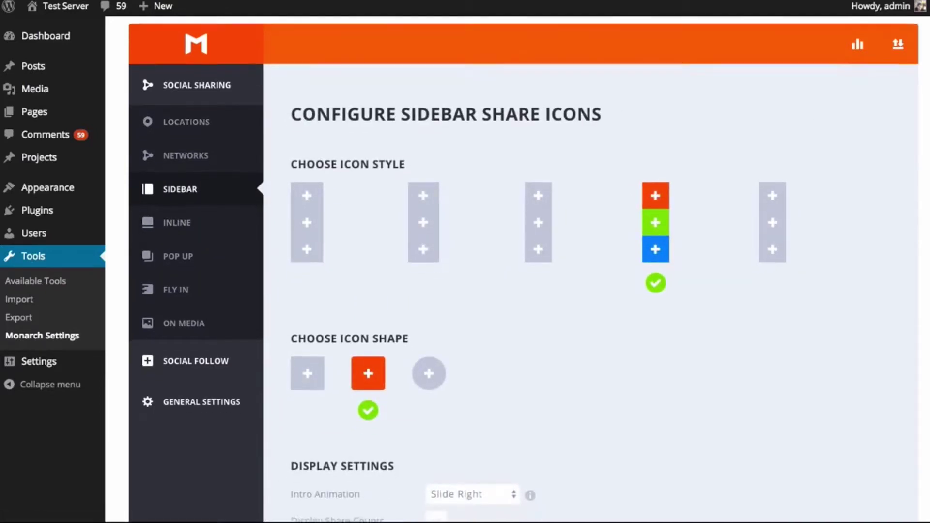
{"action": "scroll", "coordinate": [523, 271], "scroll_direction": "down", "scroll_amount": 1}
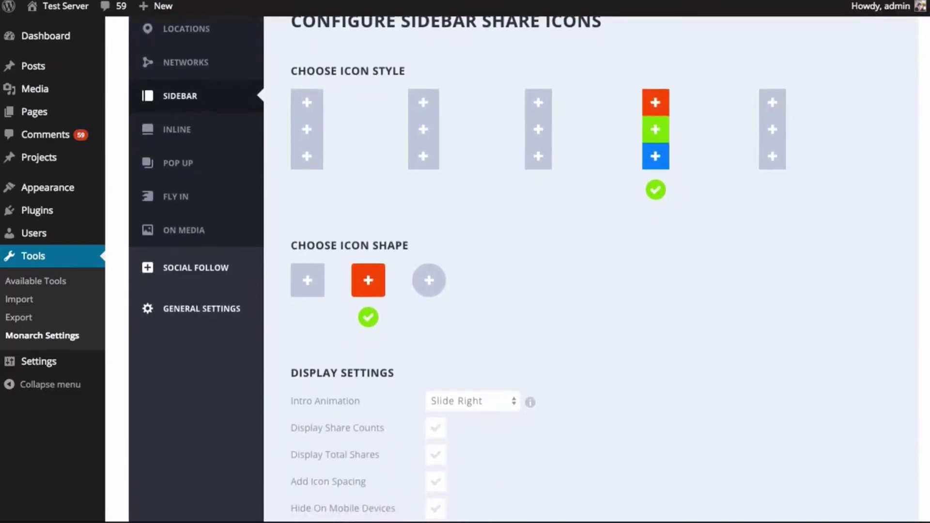
{"action": "scroll", "coordinate": [524, 271], "scroll_direction": "down", "scroll_amount": 8}
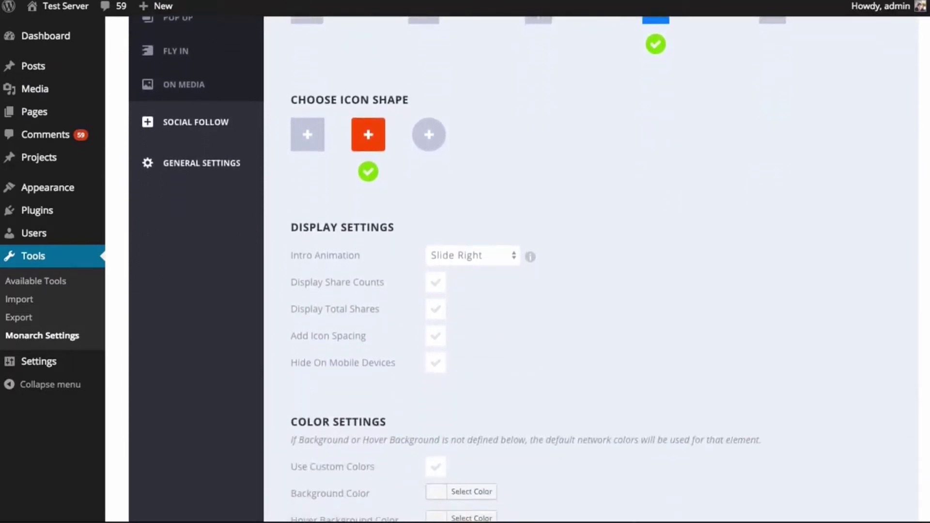
{"action": "scroll", "coordinate": [523, 271], "scroll_direction": "down", "scroll_amount": 4}
{"action": "scroll", "coordinate": [925, 257], "scroll_direction": "down", "scroll_amount": 1}
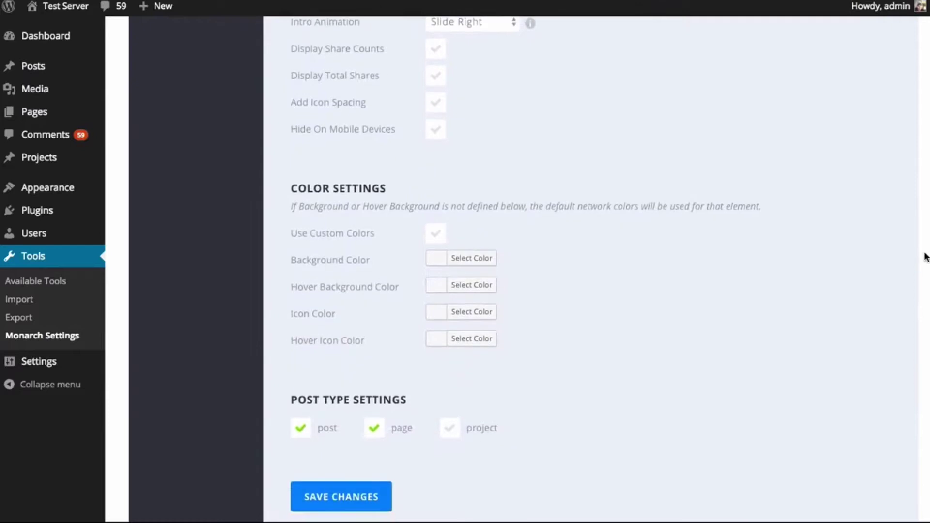
{"action": "scroll", "coordinate": [925, 262], "scroll_direction": "down", "scroll_amount": 3}
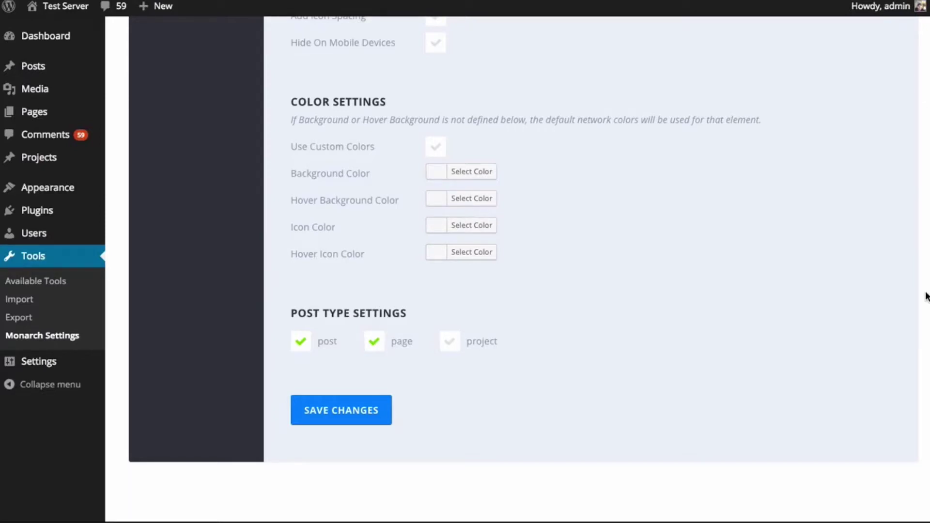
{"action": "scroll", "coordinate": [925, 296], "scroll_direction": "up", "scroll_amount": 10}
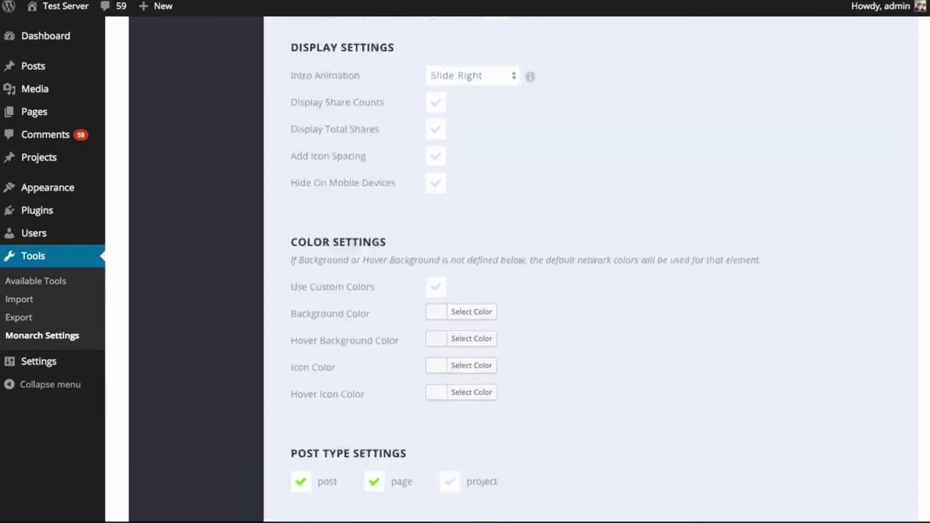
{"action": "scroll", "coordinate": [926, 58], "scroll_direction": "up", "scroll_amount": 2}
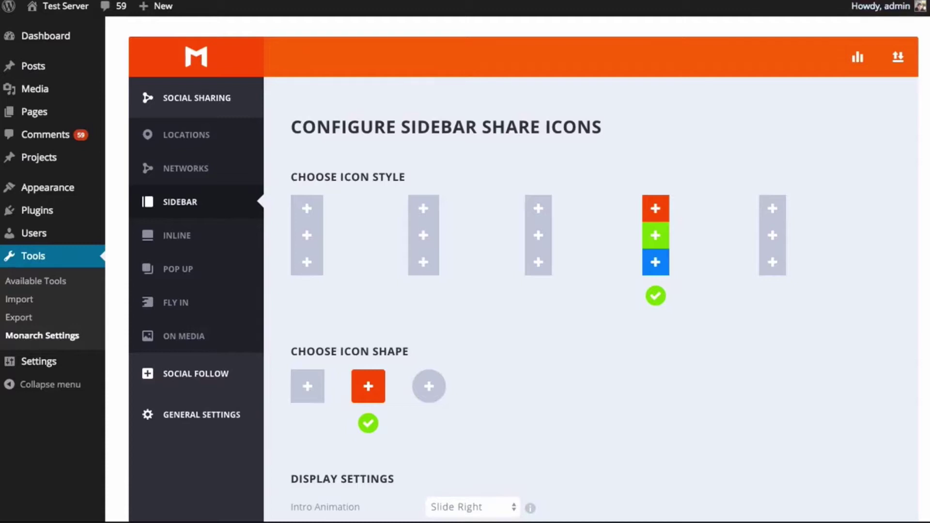
- Choose the third icon style and the square icon shape for the sidebar share icons
{"action": "scroll", "coordinate": [926, 14], "scroll_direction": "down", "scroll_amount": 2}
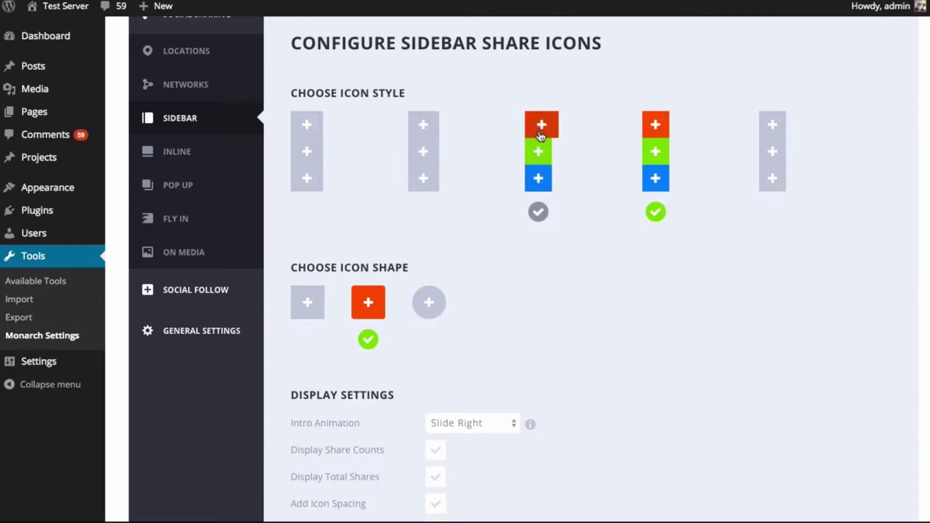
{"action": "left_click", "coordinate": [542, 156]}
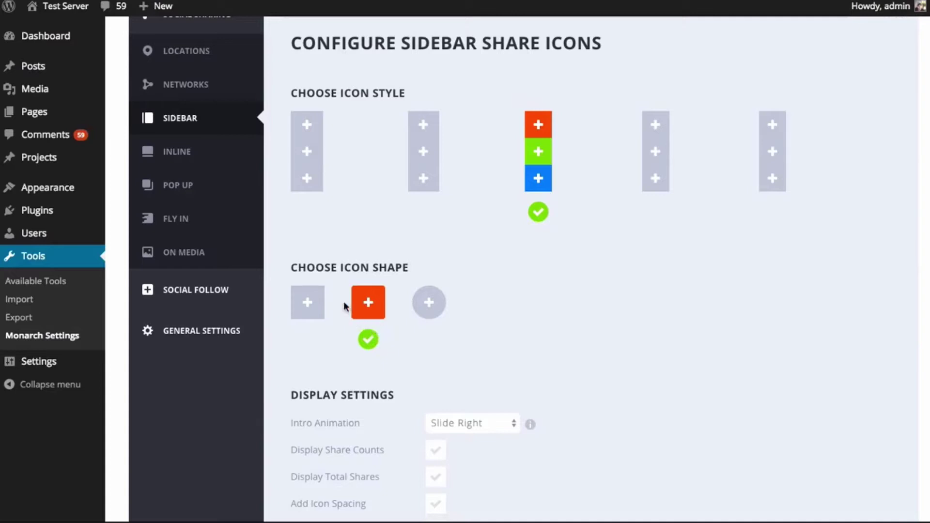
{"action": "left_click", "coordinate": [326, 305]}
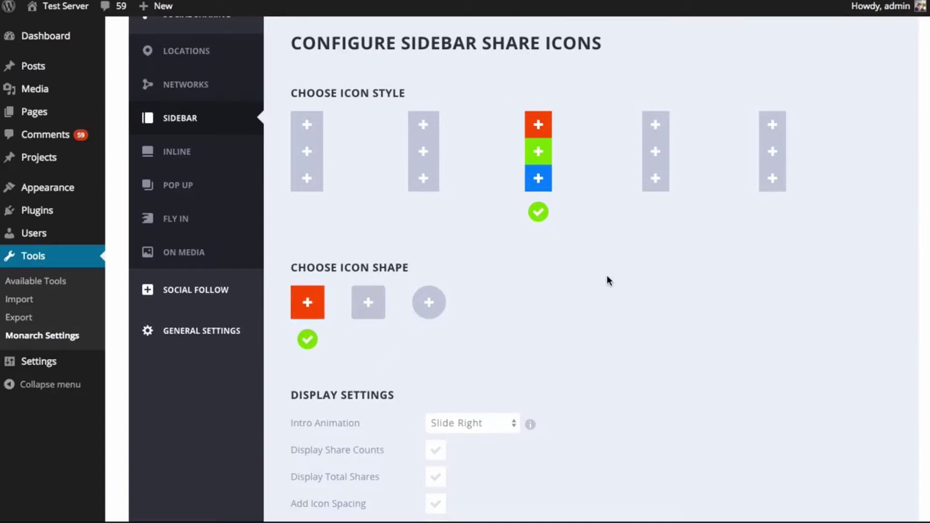
- Set the sidebar's Intro Animation to No Animation and save the changes
{"action": "scroll", "coordinate": [638, 281], "scroll_direction": "down", "scroll_amount": 3}
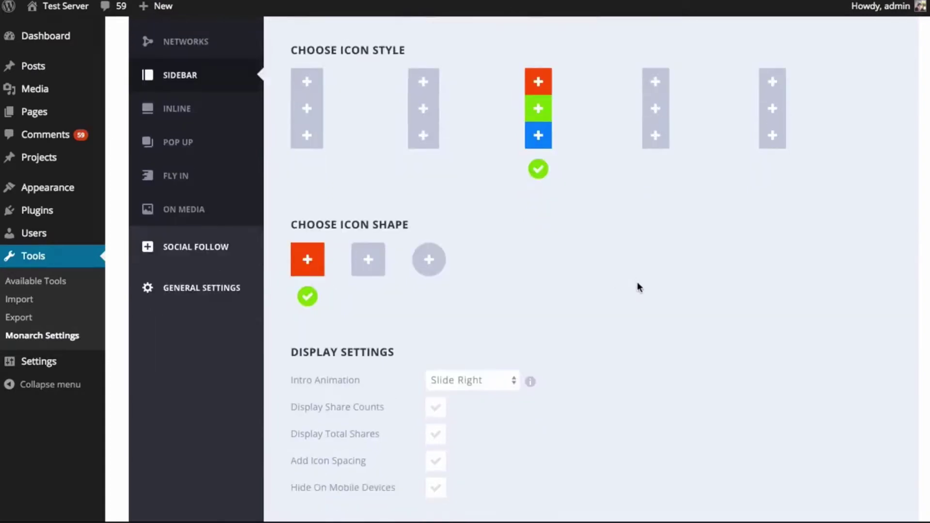
{"action": "scroll", "coordinate": [644, 283], "scroll_direction": "down", "scroll_amount": 1}
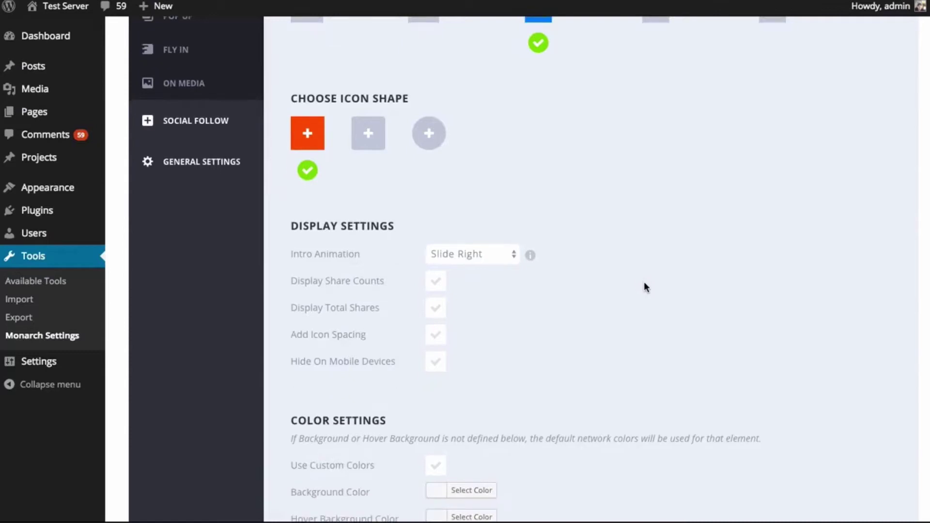
{"action": "left_click", "coordinate": [508, 261]}
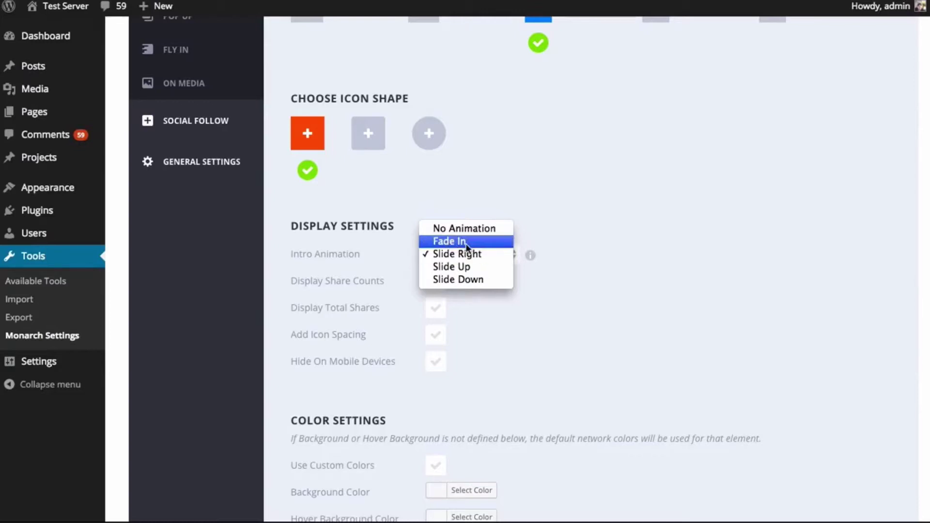
{"action": "left_click", "coordinate": [473, 227]}
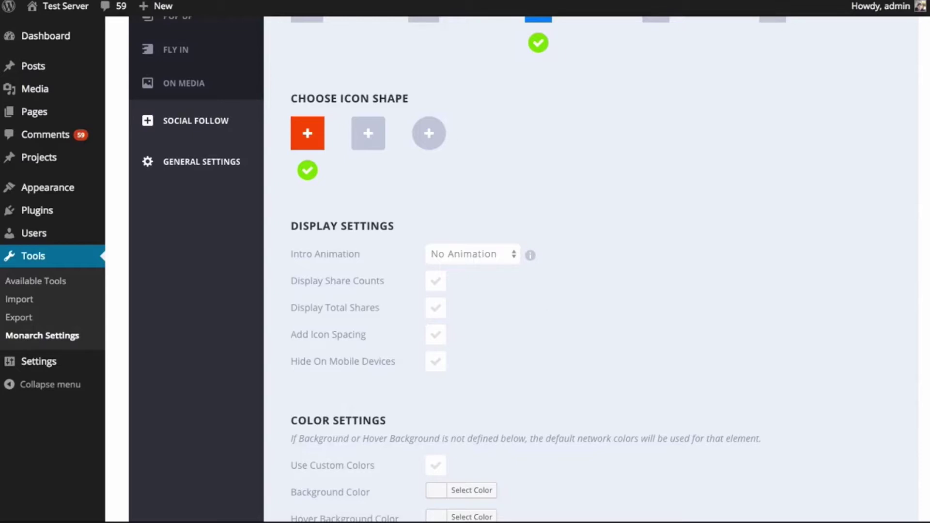
{"action": "scroll", "coordinate": [342, 475], "scroll_direction": "down", "scroll_amount": 5}
{"action": "left_click", "coordinate": [368, 487]}
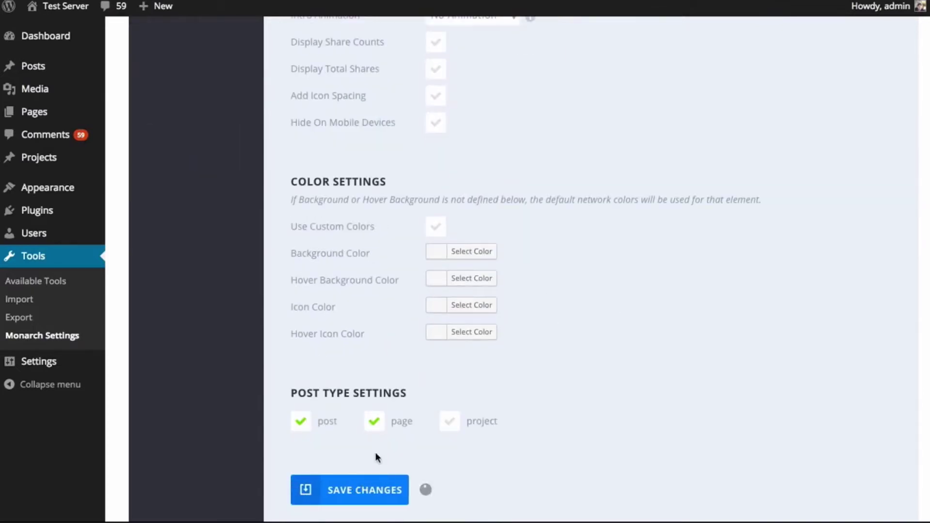
- Enable Display Share Counts for the sidebar share icons and save the changes
{"action": "scroll", "coordinate": [376, 456], "scroll_direction": "up", "scroll_amount": 4}
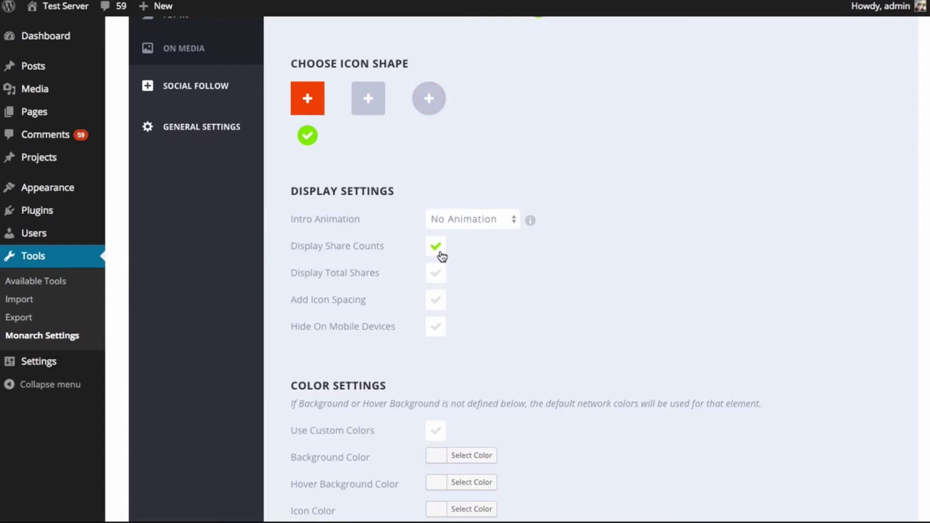
{"action": "scroll", "coordinate": [627, 276], "scroll_direction": "down", "scroll_amount": 7}
{"action": "left_click", "coordinate": [368, 372]}
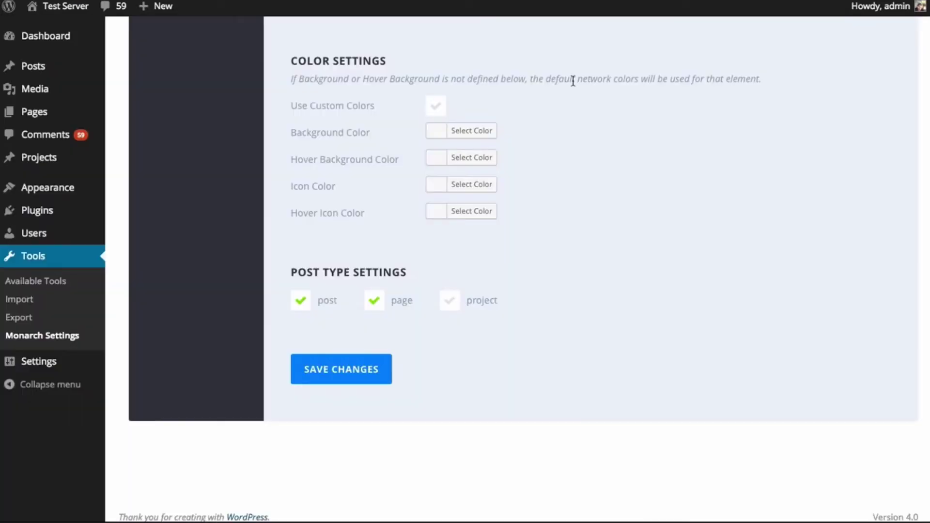
- Turn the sidebar's Display Share Counts option off and back on
{"action": "scroll", "coordinate": [654, 240], "scroll_direction": "up", "scroll_amount": 6}
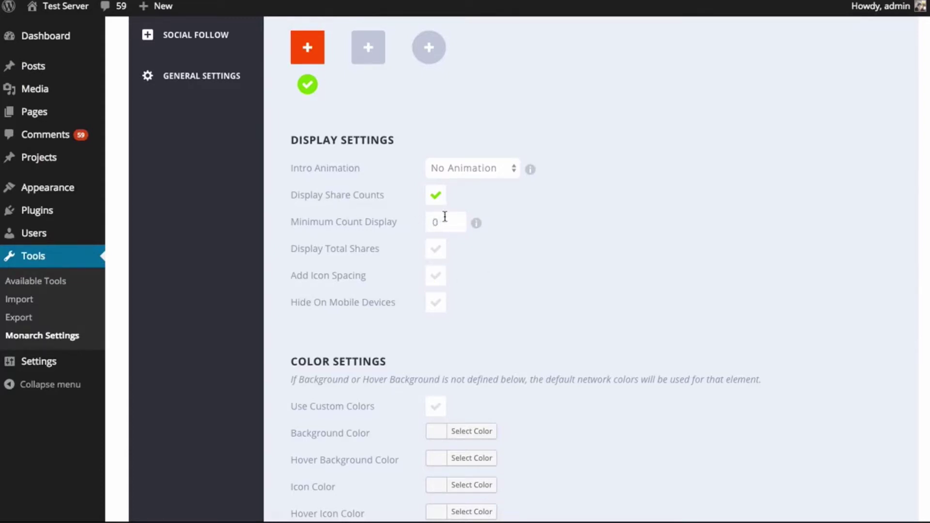
{"action": "left_click", "coordinate": [437, 194]}
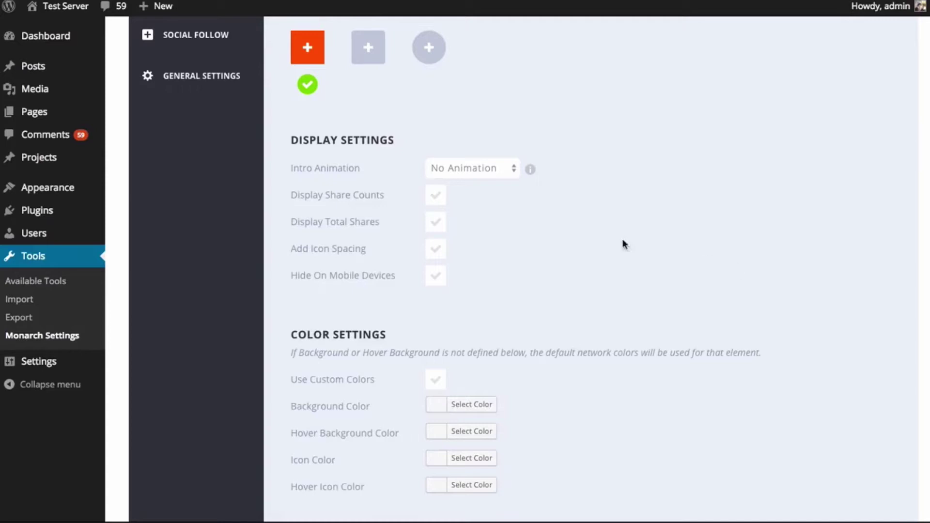
{"action": "left_click", "coordinate": [442, 199]}
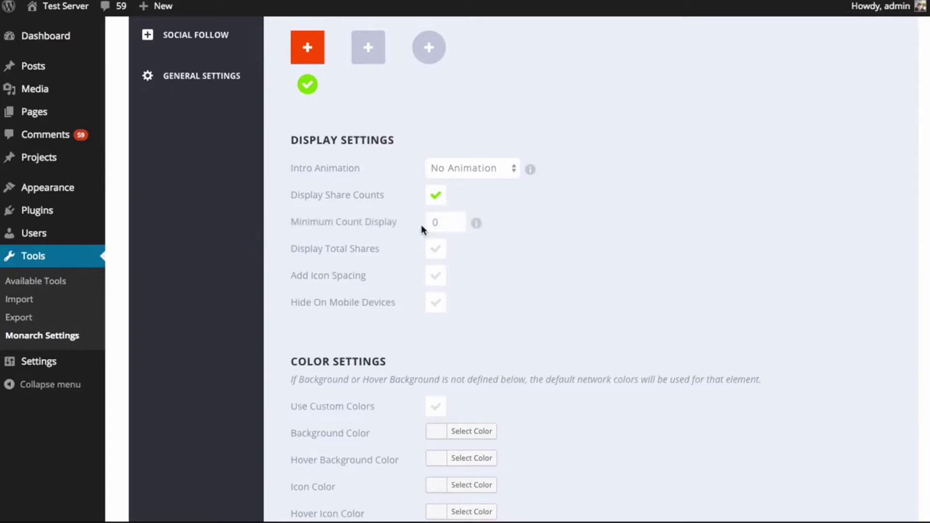
- Set the sidebar's Minimum Count Display to 30, save the changes and reload the blog post to check it
{"action": "double_click", "coordinate": [447, 224]}
{"action": "type", "text": "30"}
{"action": "scroll", "coordinate": [446, 257], "scroll_direction": "down", "scroll_amount": 7}
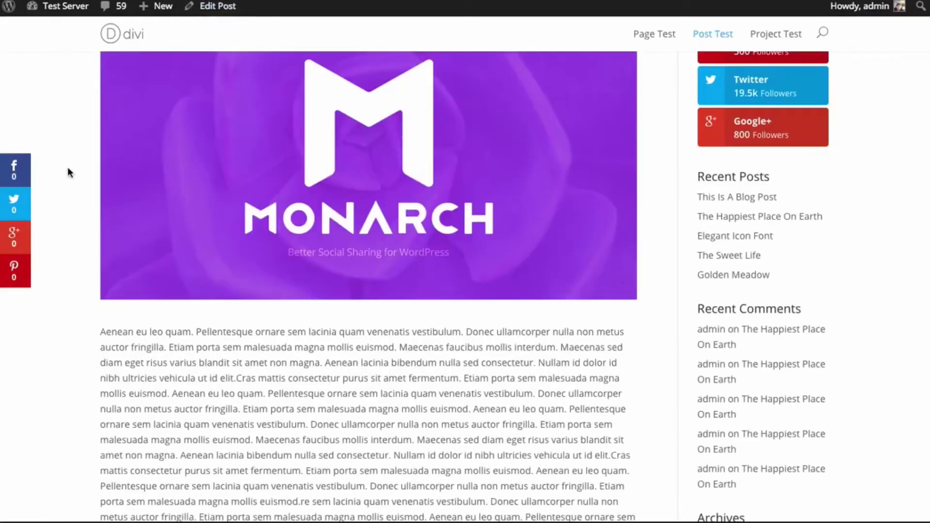
{"action": "key", "text": "super+r"}
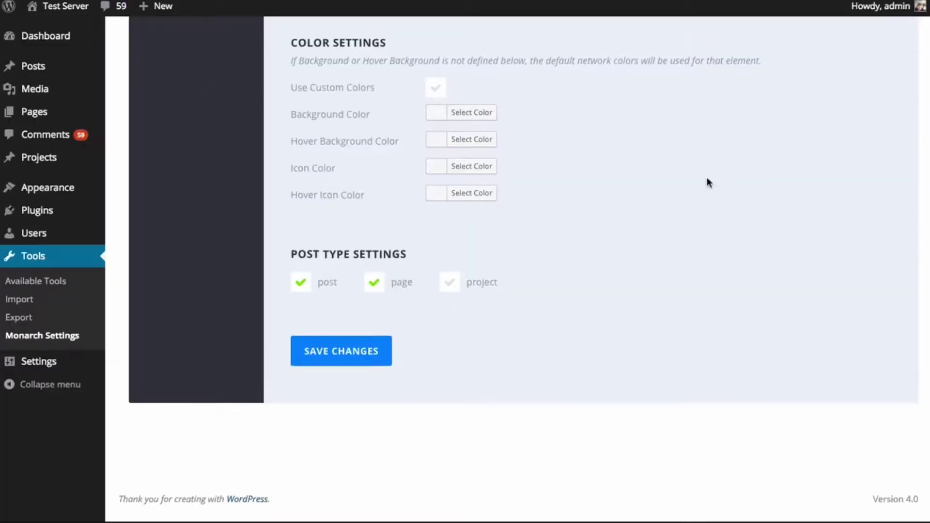
- Enable Display Total Shares for the sidebar, keep Total Counts Color at Dark, and save the changes
{"action": "scroll", "coordinate": [702, 189], "scroll_direction": "up", "scroll_amount": 6}
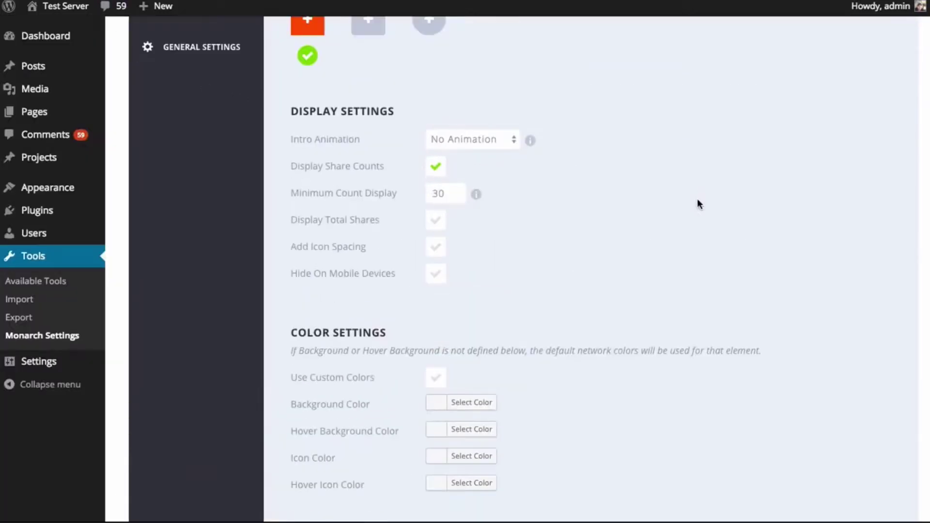
{"action": "left_click", "coordinate": [474, 219]}
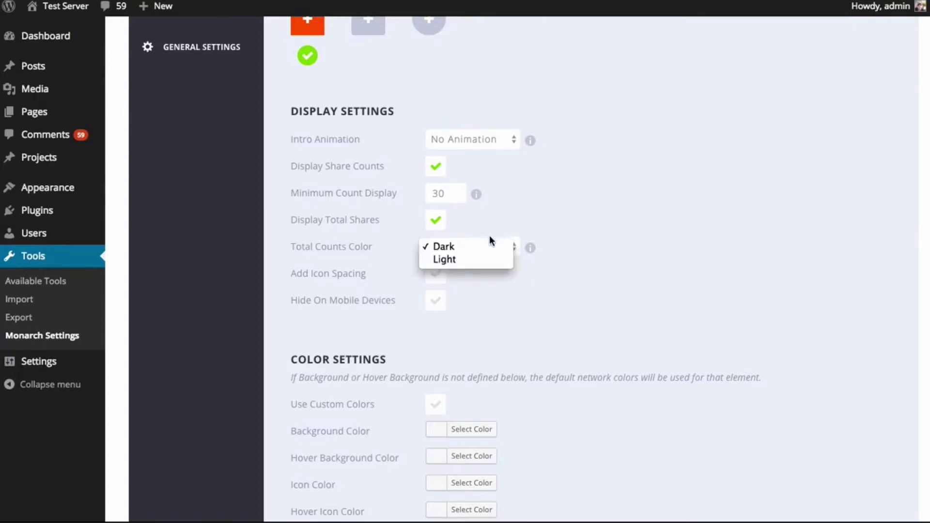
{"action": "left_click", "coordinate": [643, 206]}
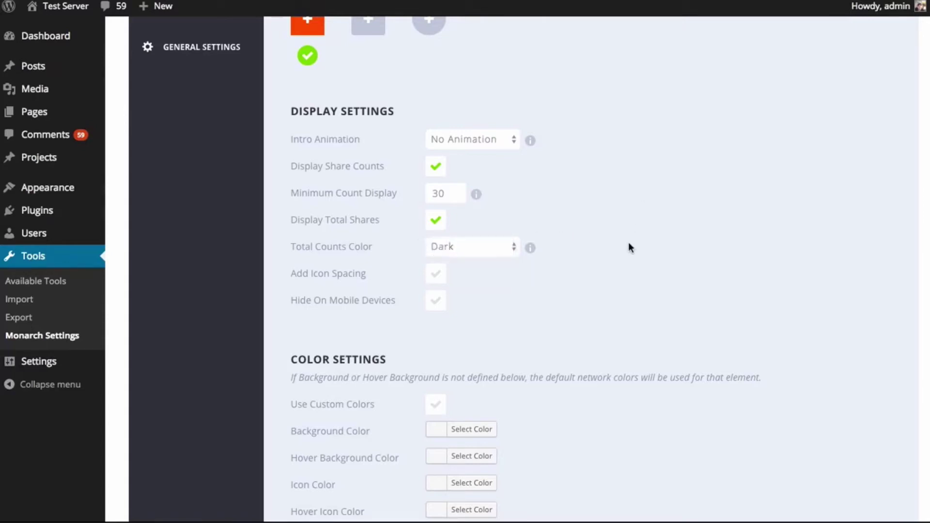
{"action": "scroll", "coordinate": [629, 247], "scroll_direction": "down", "scroll_amount": 5}
{"action": "left_click", "coordinate": [342, 348]}
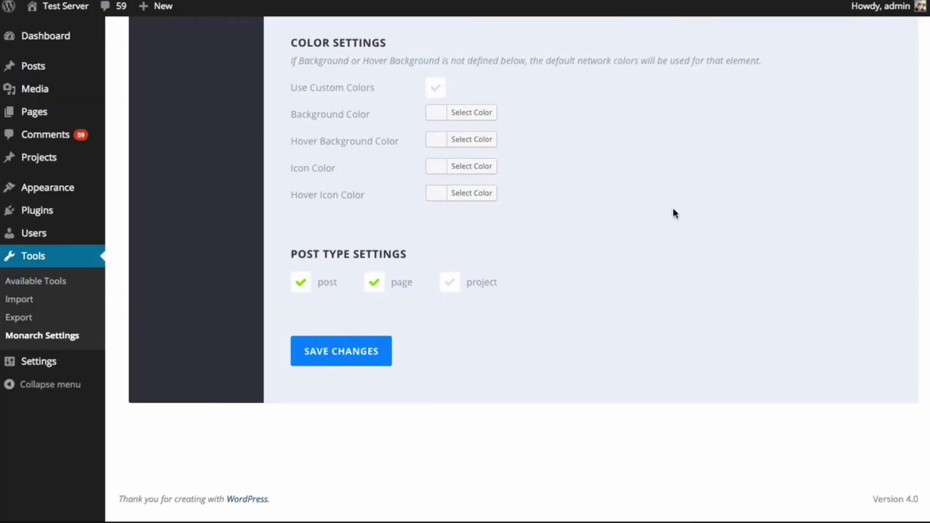
- Enable Add Icon Spacing for the sidebar share icons and save the changes
{"action": "scroll", "coordinate": [673, 209], "scroll_direction": "up", "scroll_amount": 8}
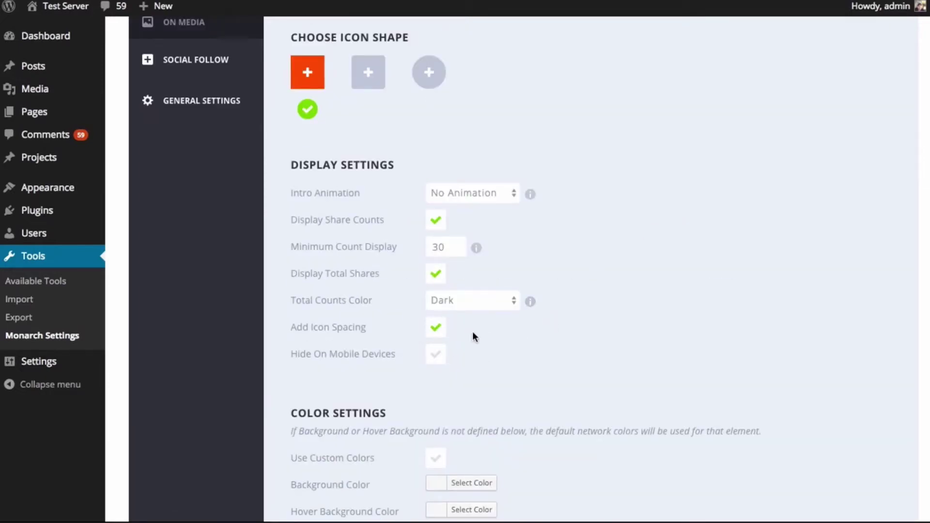
{"action": "scroll", "coordinate": [472, 331], "scroll_direction": "down", "scroll_amount": 8}
{"action": "left_click", "coordinate": [330, 352]}
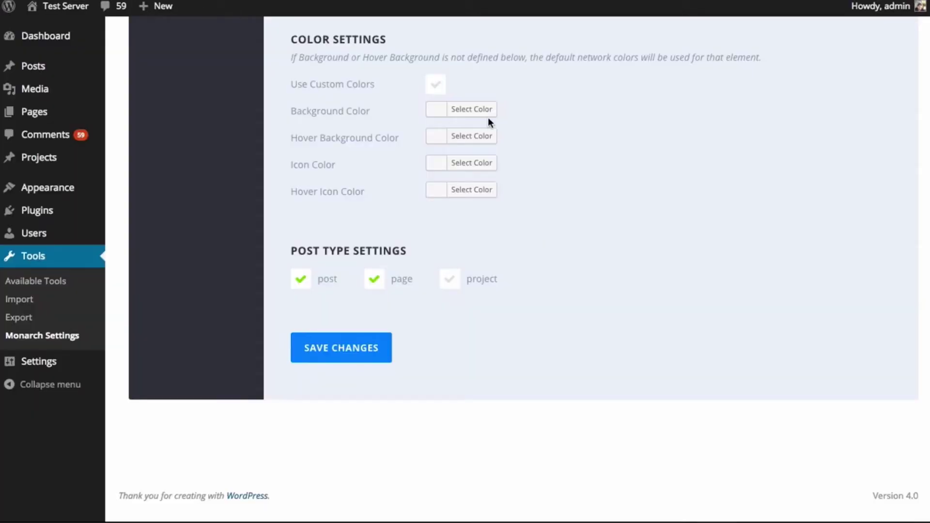
- Enable Hide On Mobile Devices in the sidebar's display settings
{"action": "scroll", "coordinate": [470, 151], "scroll_direction": "up", "scroll_amount": 4}
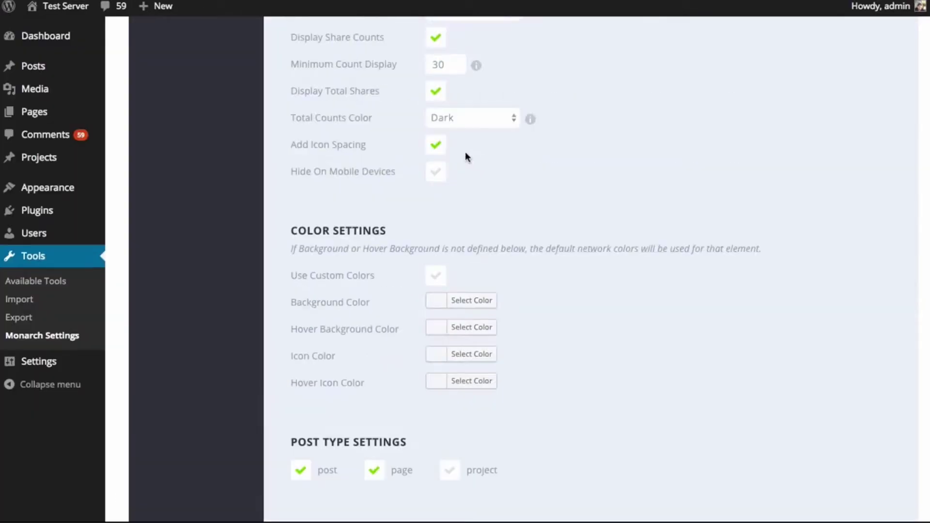
{"action": "left_click", "coordinate": [434, 178]}
{"action": "left_click", "coordinate": [434, 173]}
- Enable Use Custom Colors for the sidebar icons and choose the red swatch as Background Color
{"action": "scroll", "coordinate": [665, 158], "scroll_direction": "down", "scroll_amount": 3}
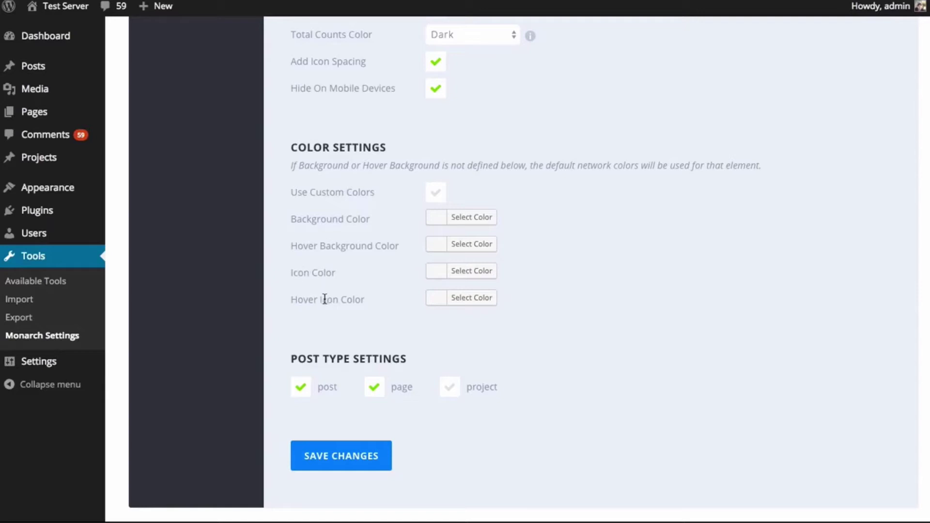
{"action": "left_click", "coordinate": [436, 193]}
{"action": "left_click", "coordinate": [433, 224]}
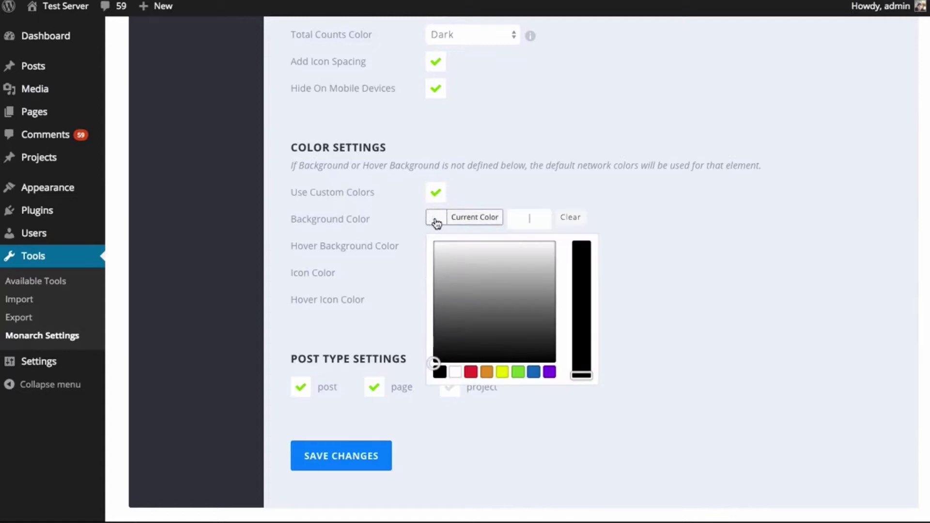
{"action": "left_click", "coordinate": [471, 372]}
{"action": "left_click", "coordinate": [659, 205]}
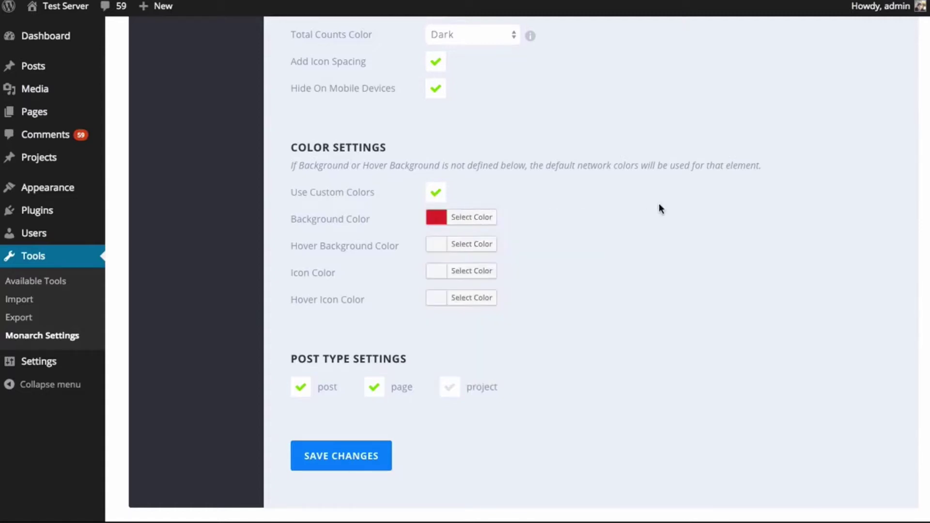
- Set the sidebar's Hover Background Color to the orange swatch, save the changes and reload the blog post
{"action": "left_click", "coordinate": [450, 243]}
{"action": "left_click", "coordinate": [488, 400]}
{"action": "left_click", "coordinate": [668, 242]}
{"action": "left_click", "coordinate": [339, 455]}
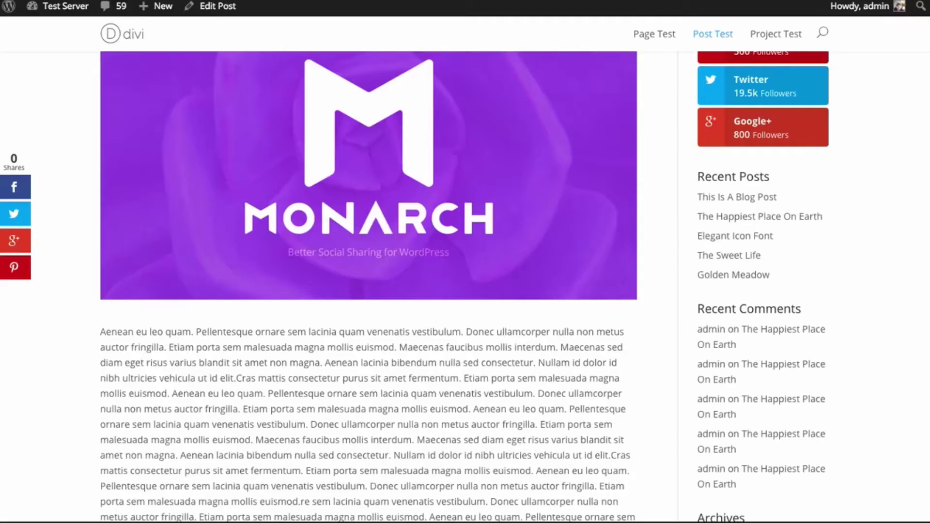
{"action": "key", "text": "F5"}
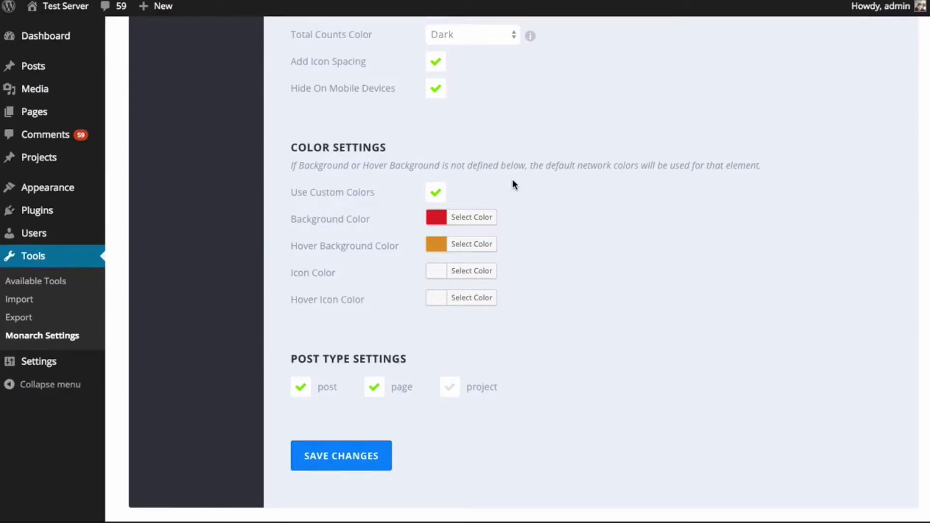
- Turn off Use Custom Colors, deselect the post type for the sidebar, and save the changes
{"action": "left_click", "coordinate": [449, 192]}
{"action": "left_click", "coordinate": [453, 392]}
{"action": "left_click", "coordinate": [447, 394]}
{"action": "left_click", "coordinate": [301, 387]}
{"action": "left_click", "coordinate": [370, 454]}
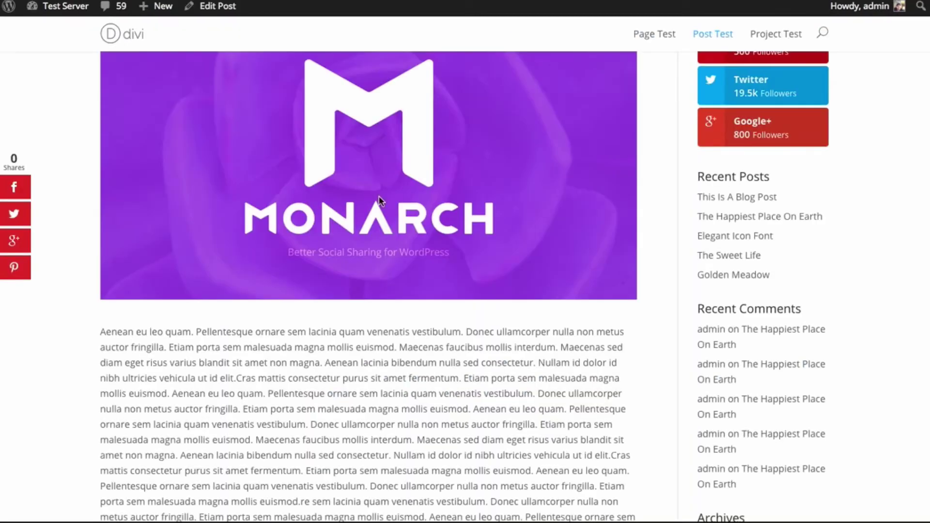
- Reload the blog post and look through it for the sidebar share icons
{"action": "key", "text": "super+r"}
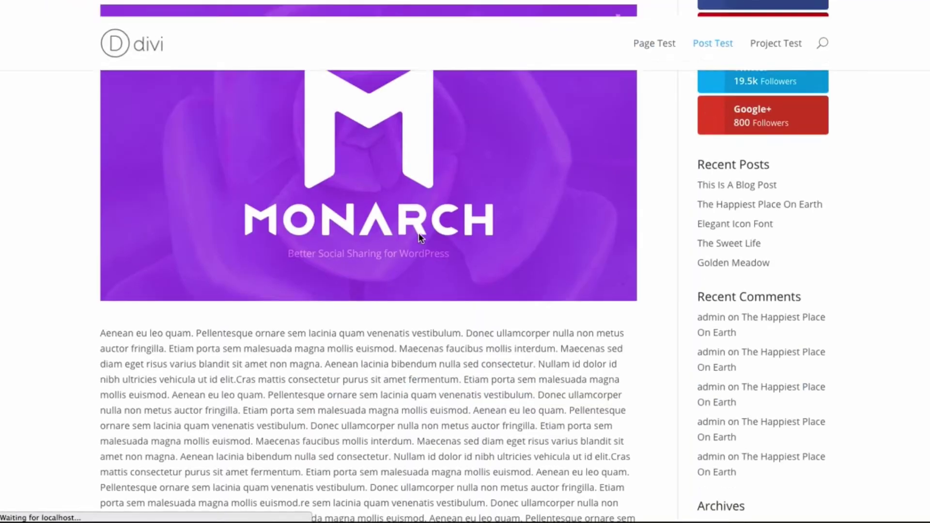
{"action": "scroll", "coordinate": [380, 232], "scroll_direction": "up", "scroll_amount": 5}
{"action": "scroll", "coordinate": [409, 280], "scroll_direction": "down", "scroll_amount": 15}
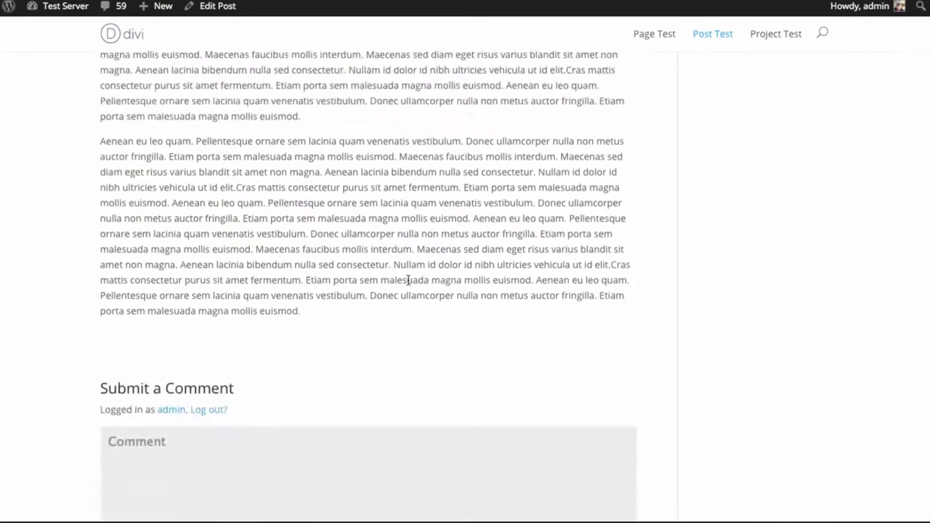
{"action": "scroll", "coordinate": [409, 281], "scroll_direction": "up", "scroll_amount": 15}
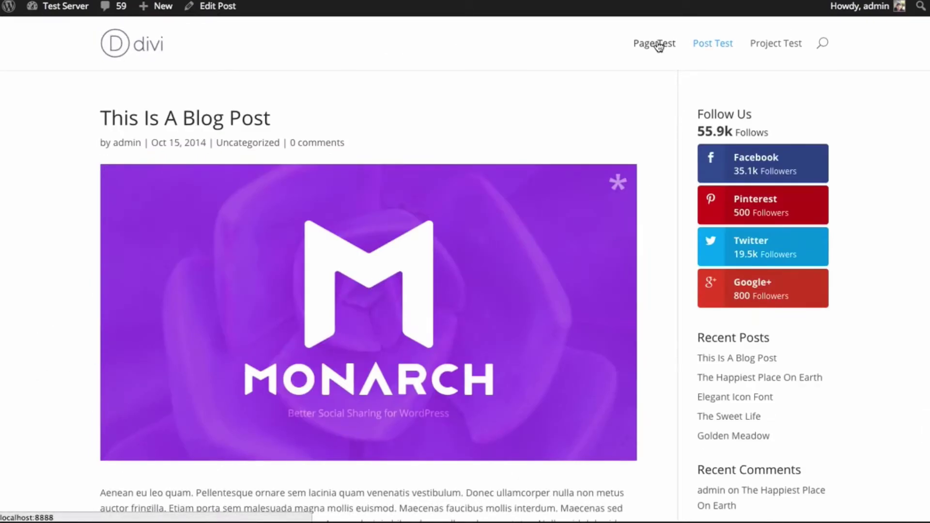
- Open the Page Test page and examine whether the sidebar share icons are displayed there
{"action": "left_click", "coordinate": [649, 45]}
{"action": "scroll", "coordinate": [129, 289], "scroll_direction": "down", "scroll_amount": 8}
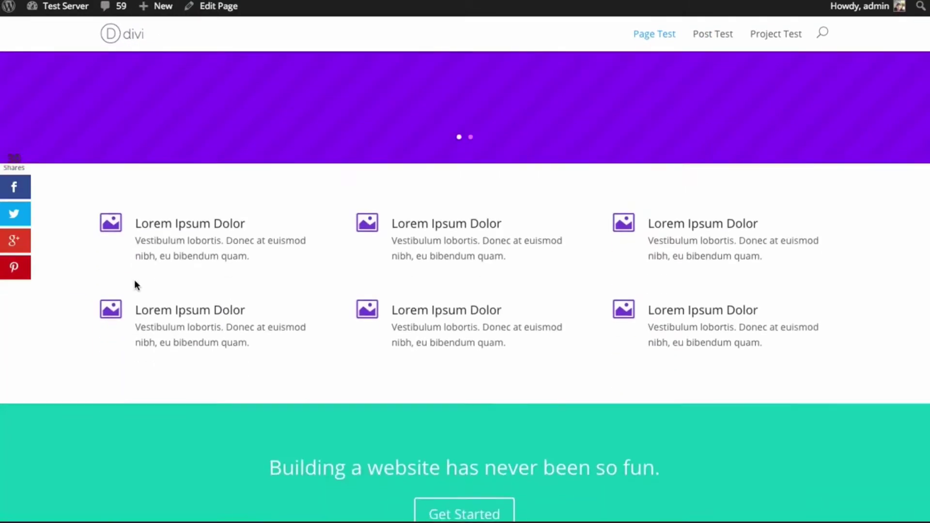
{"action": "scroll", "coordinate": [260, 283], "scroll_direction": "up", "scroll_amount": 5}
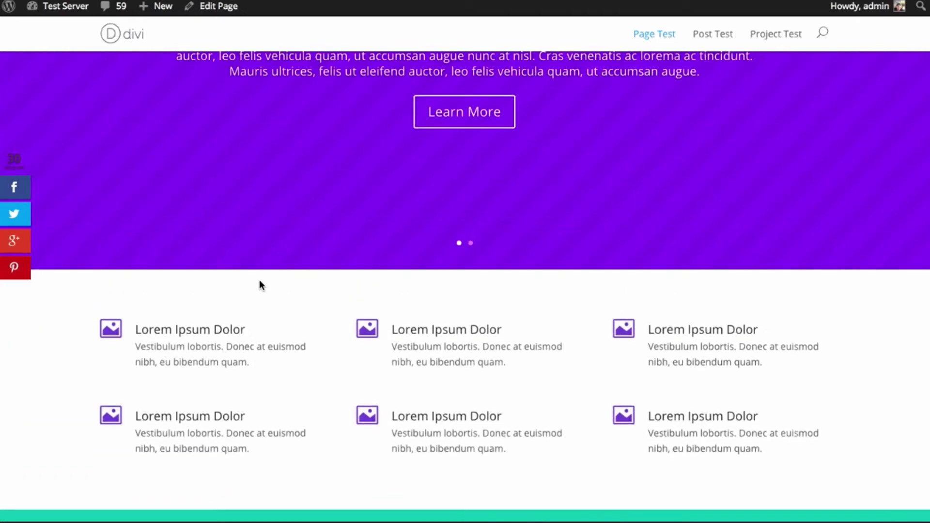
{"action": "scroll", "coordinate": [259, 285], "scroll_direction": "up", "scroll_amount": 3}
{"action": "scroll", "coordinate": [255, 283], "scroll_direction": "down", "scroll_amount": 8}
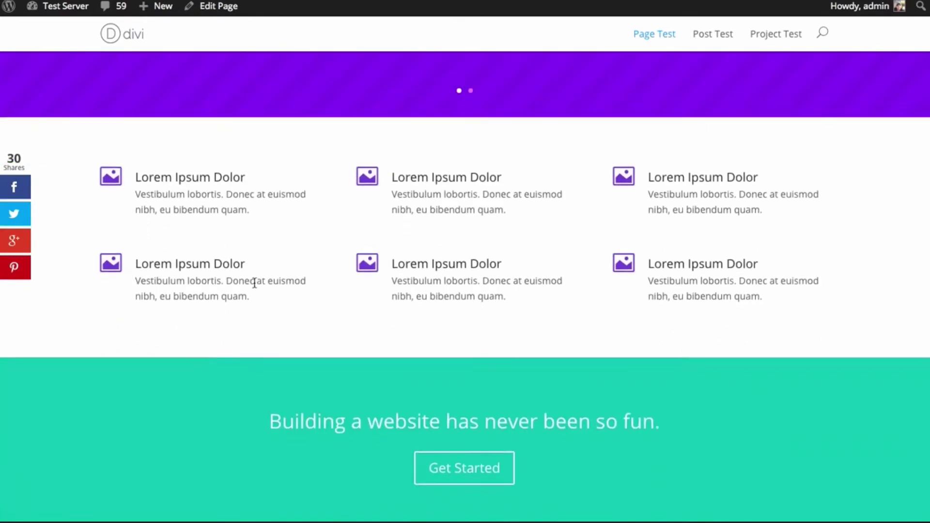
{"action": "scroll", "coordinate": [253, 282], "scroll_direction": "up", "scroll_amount": 1}
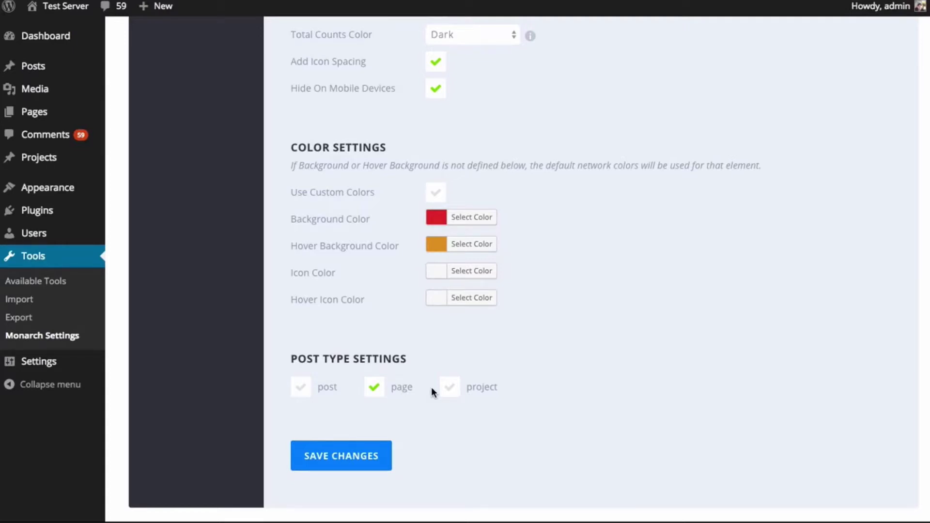
- Select the post type for the sidebar again, toggle the page and project types, and save the changes
{"action": "left_click", "coordinate": [299, 387]}
{"action": "left_click", "coordinate": [449, 387]}
{"action": "left_click", "coordinate": [375, 392]}
{"action": "left_click", "coordinate": [450, 387]}
{"action": "left_click", "coordinate": [395, 454]}
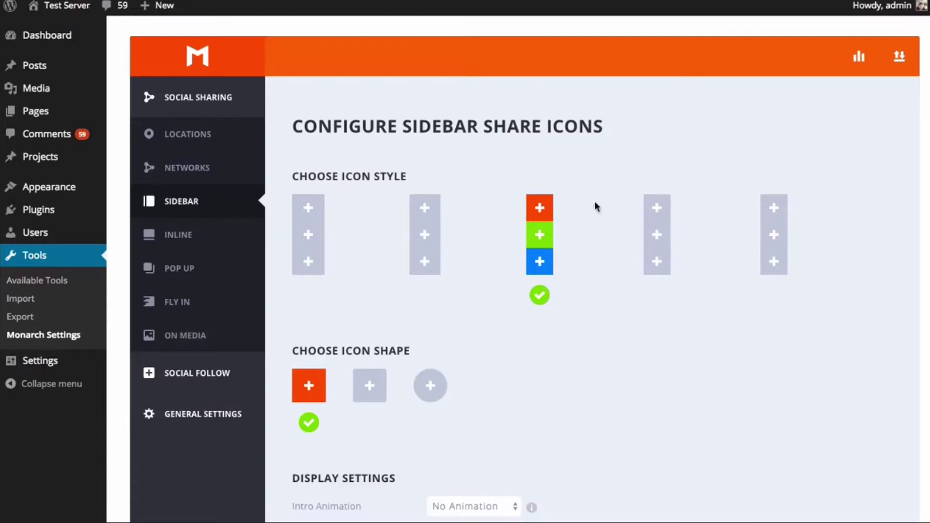
- Replace the Sidebar sharing location with Inline in Manage Locations and save the changes
{"action": "left_click", "coordinate": [205, 138]}
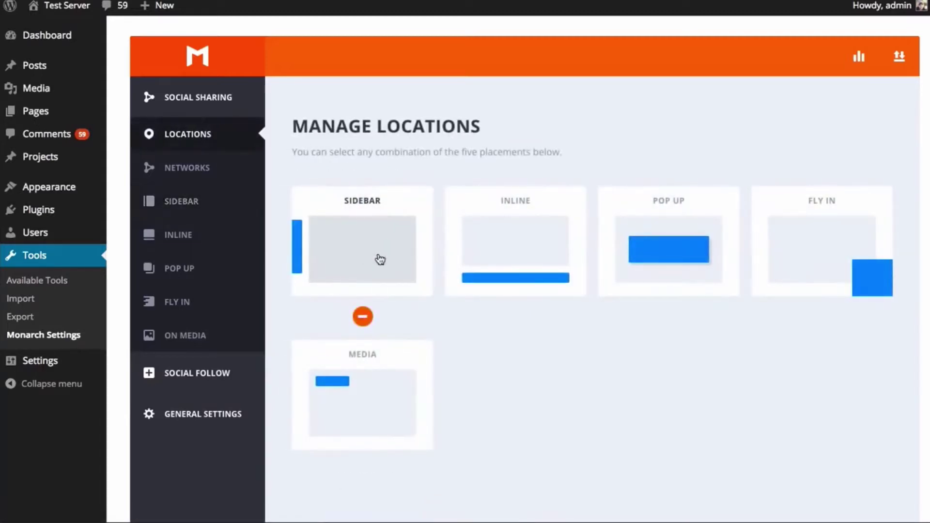
{"action": "left_click", "coordinate": [353, 240]}
{"action": "left_click", "coordinate": [494, 274]}
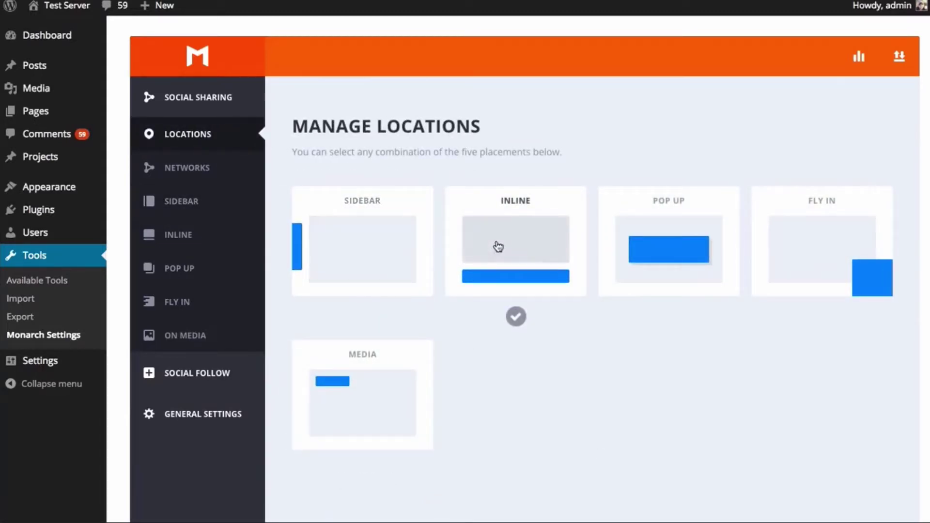
{"action": "scroll", "coordinate": [417, 471], "scroll_direction": "down", "scroll_amount": 2}
{"action": "left_click", "coordinate": [369, 486]}
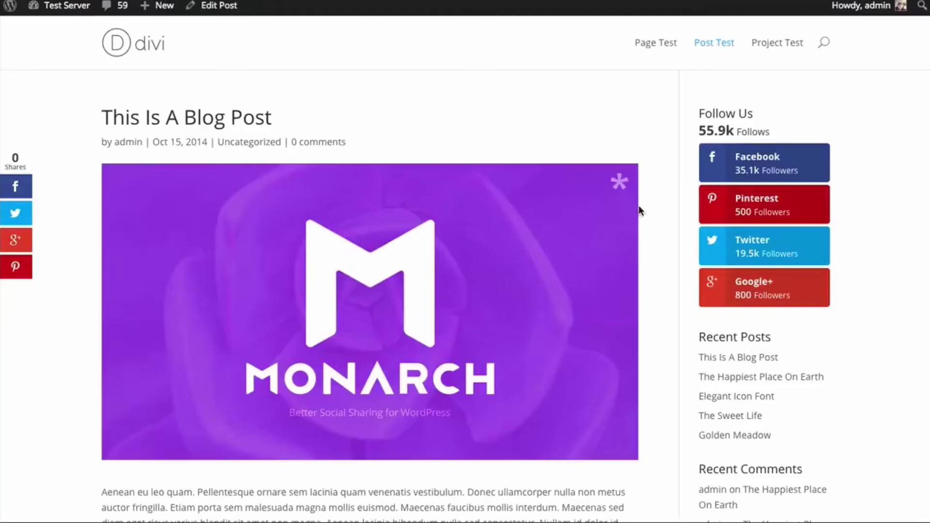
- Reload the blog post and examine the inline share buttons around the content
{"action": "key", "text": "super+r"}
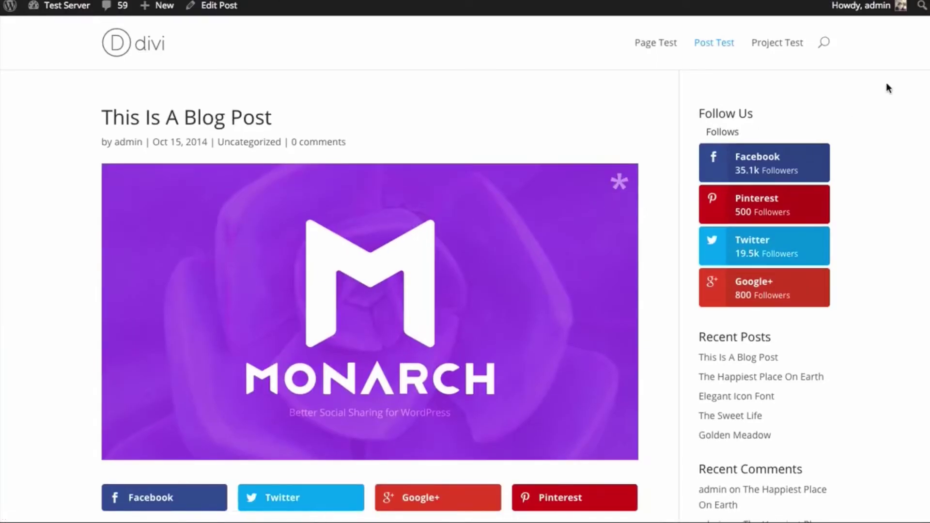
{"action": "scroll", "coordinate": [465, 291], "scroll_direction": "down", "scroll_amount": 2}
{"action": "scroll", "coordinate": [465, 291], "scroll_direction": "down", "scroll_amount": 1}
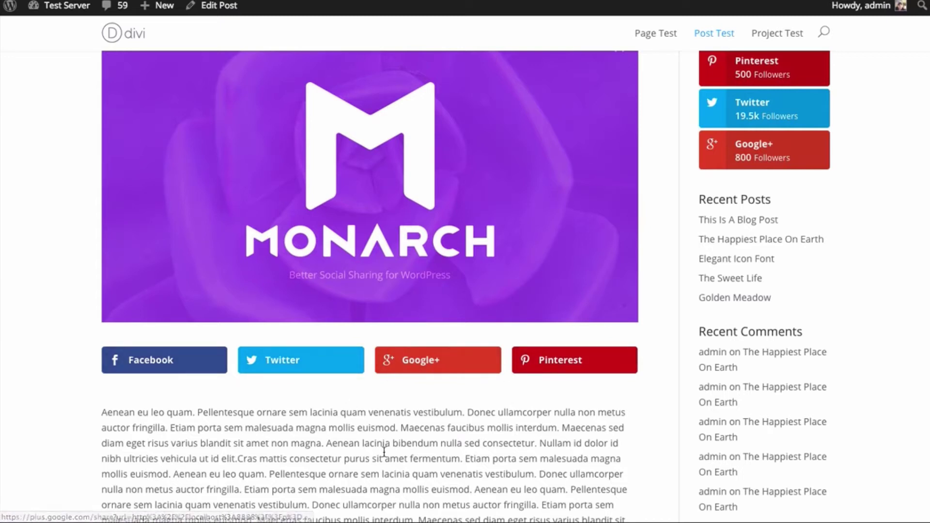
{"action": "scroll", "coordinate": [454, 187], "scroll_direction": "up", "scroll_amount": 1}
{"action": "scroll", "coordinate": [454, 188], "scroll_direction": "up", "scroll_amount": 2}
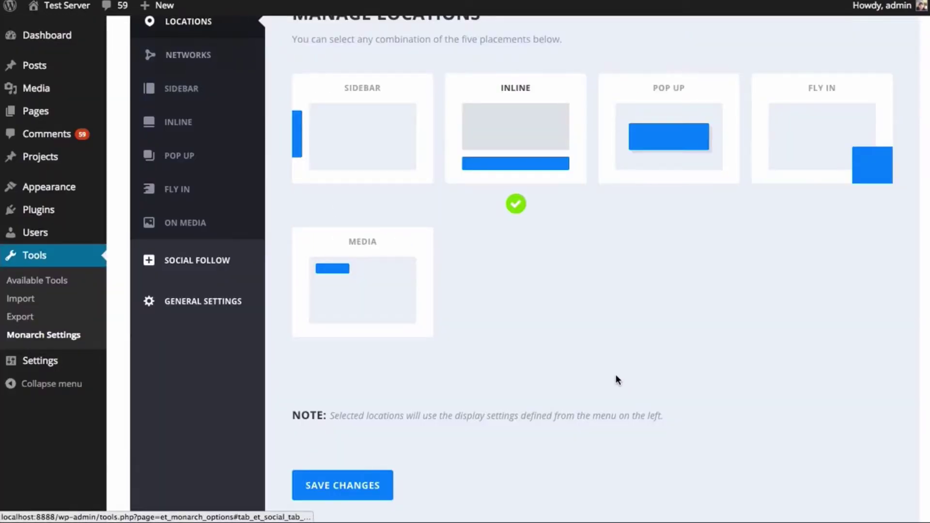
- Set Choose Location to Below Content in the inline share icon settings and save the changes
{"action": "scroll", "coordinate": [622, 379], "scroll_direction": "up", "scroll_amount": 1}
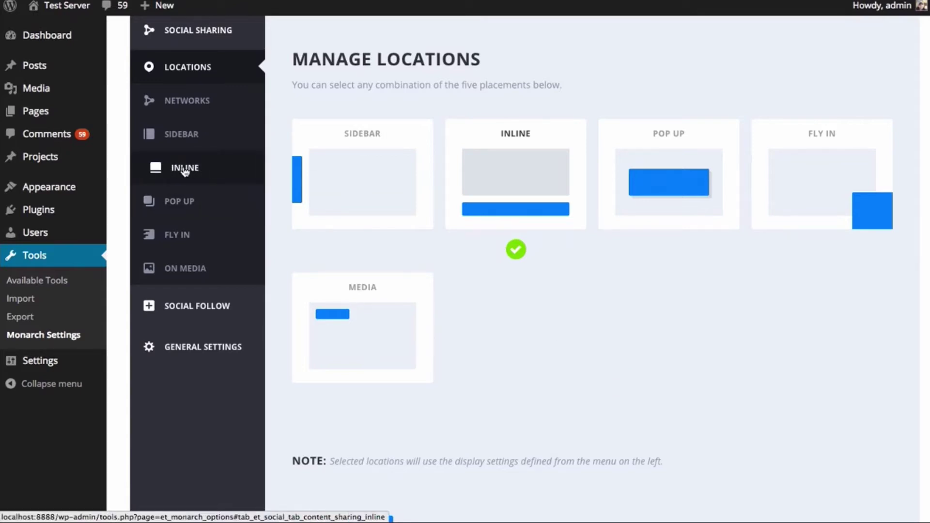
{"action": "left_click", "coordinate": [185, 170]}
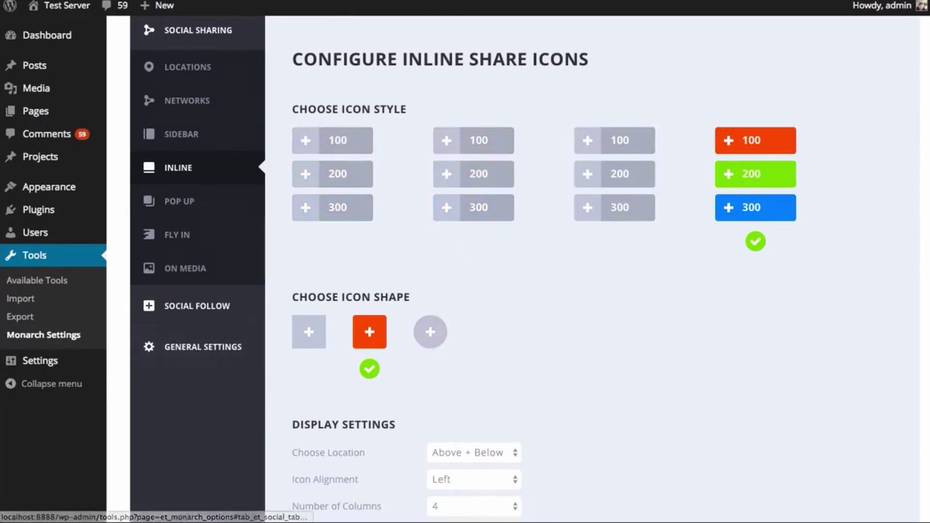
{"action": "scroll", "coordinate": [923, 160], "scroll_direction": "down", "scroll_amount": 5}
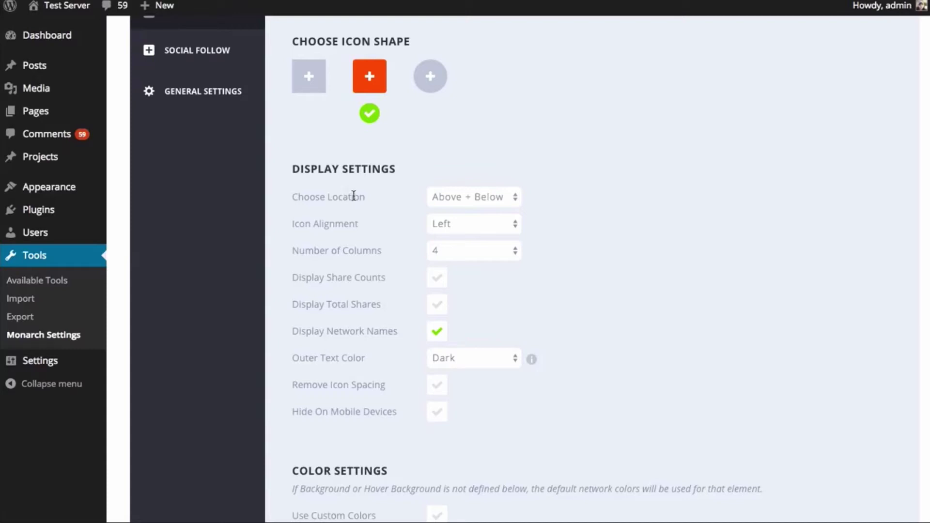
{"action": "left_click", "coordinate": [470, 197]}
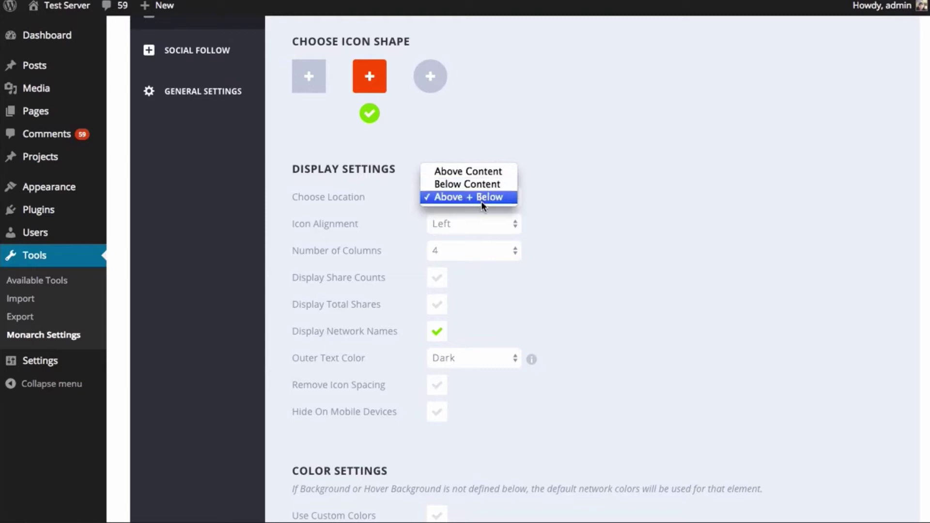
{"action": "left_click", "coordinate": [473, 184]}
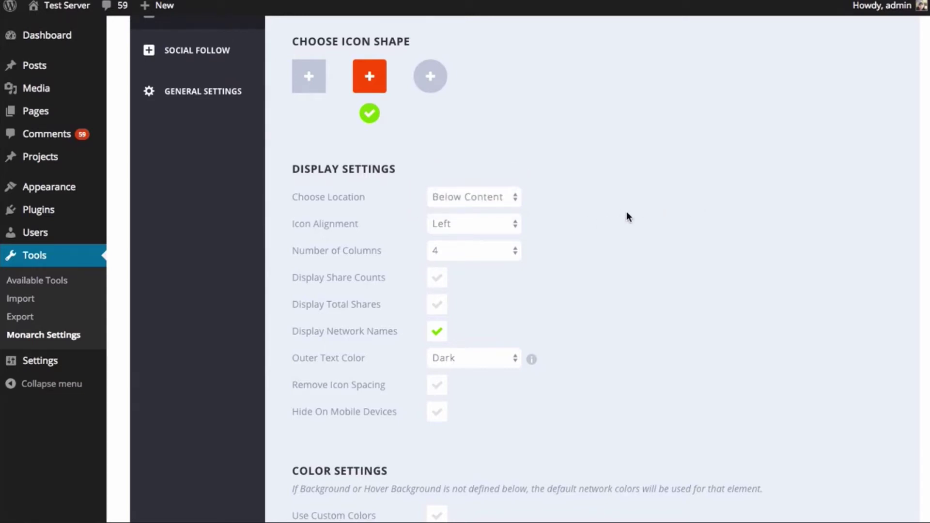
{"action": "scroll", "coordinate": [626, 216], "scroll_direction": "down", "scroll_amount": 10}
{"action": "left_click", "coordinate": [312, 357]}
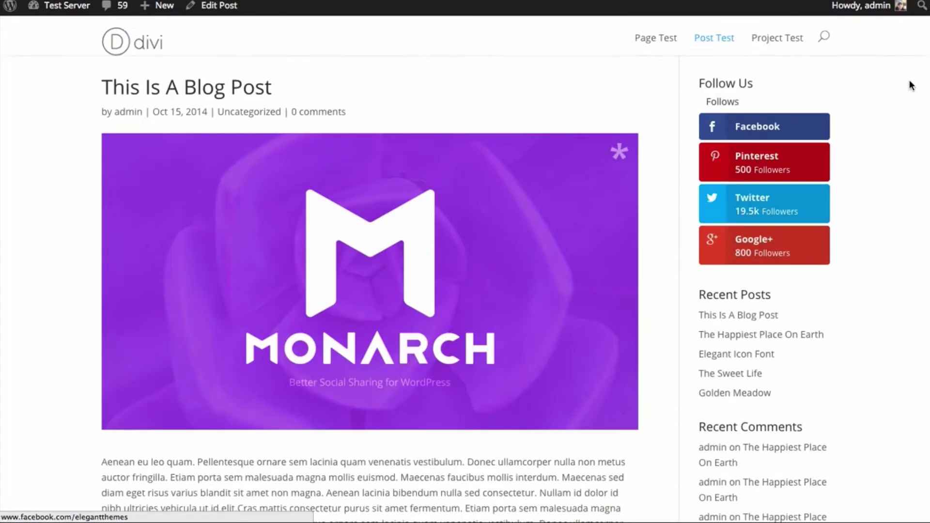
- Look through the blog post to check the placement of the inline share buttons around the content
{"action": "scroll", "coordinate": [928, 59], "scroll_direction": "down", "scroll_amount": 3}
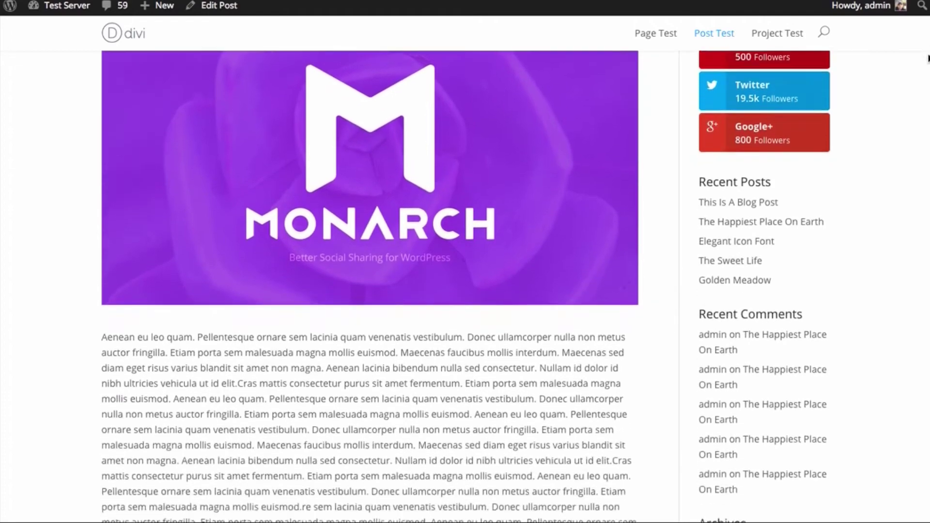
{"action": "left_click_drag", "start_coordinate": [928, 58], "coordinate": [927, 375]}
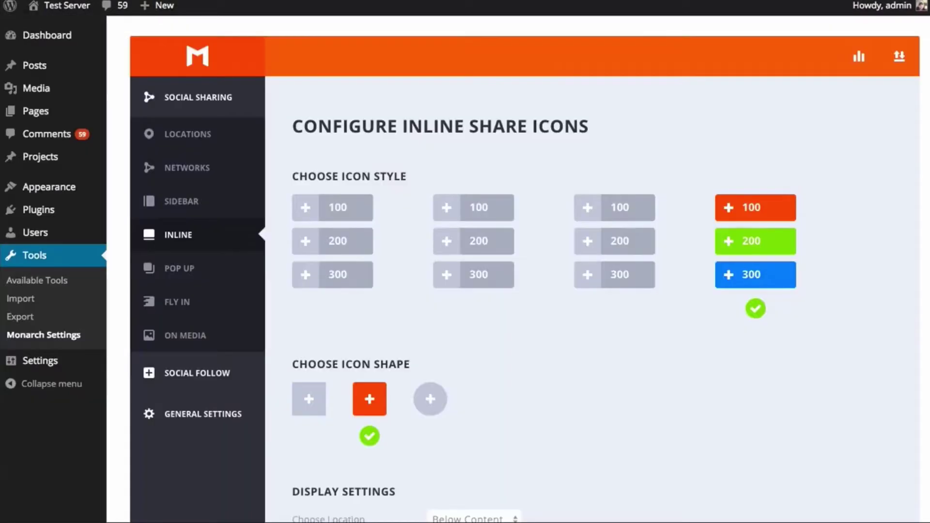
- Set the inline icons' location to Above Content and alignment to Centered, save the changes, and reload the blog post to check them
{"action": "scroll", "coordinate": [639, 397], "scroll_direction": "down", "scroll_amount": 5}
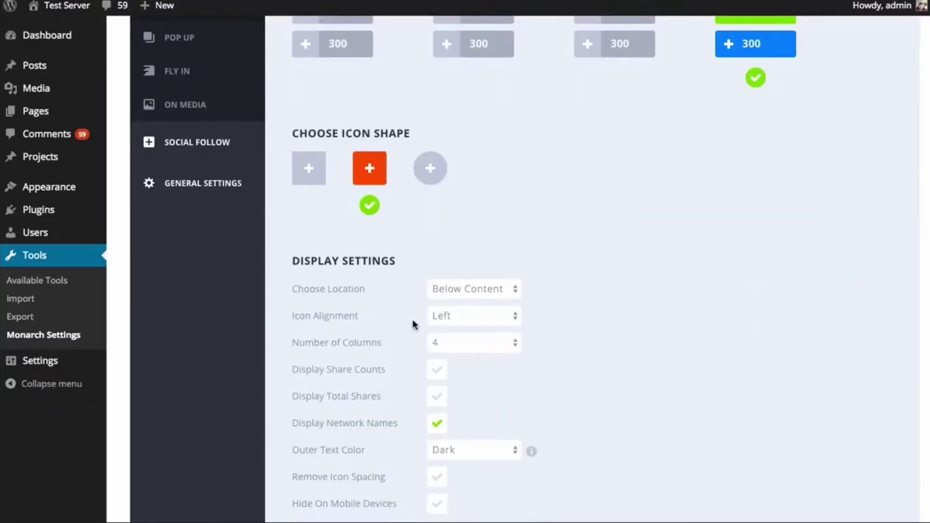
{"action": "left_click", "coordinate": [483, 286]}
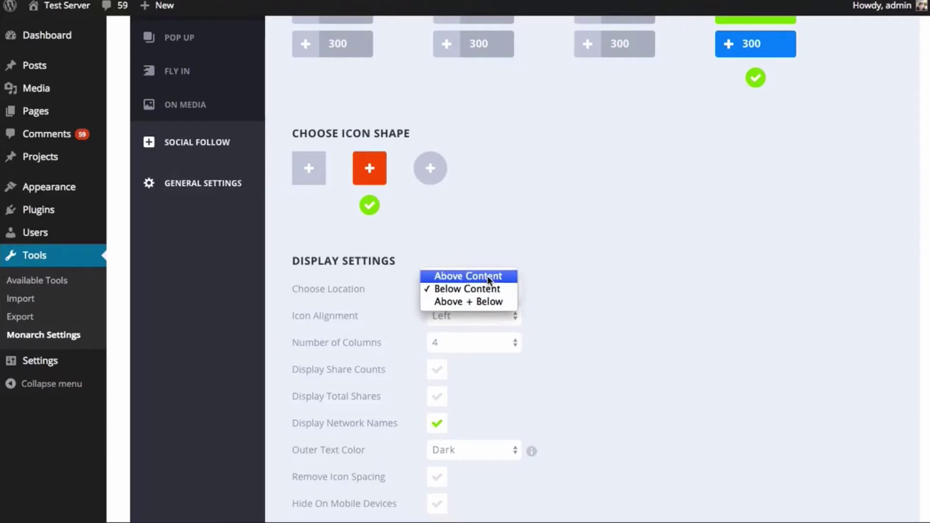
{"action": "left_click", "coordinate": [487, 275]}
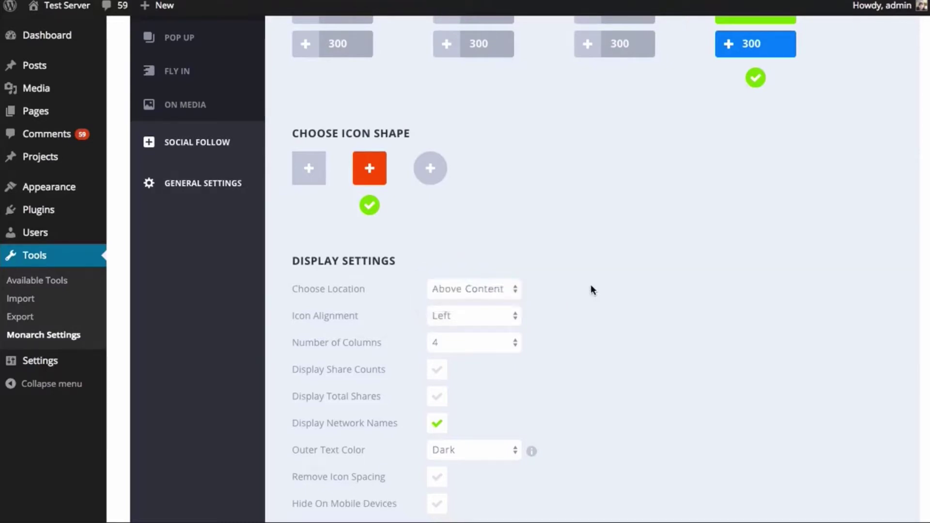
{"action": "left_click", "coordinate": [472, 318]}
{"action": "left_click", "coordinate": [481, 328]}
{"action": "scroll", "coordinate": [388, 436], "scroll_direction": "down", "scroll_amount": 10}
{"action": "left_click", "coordinate": [353, 369]}
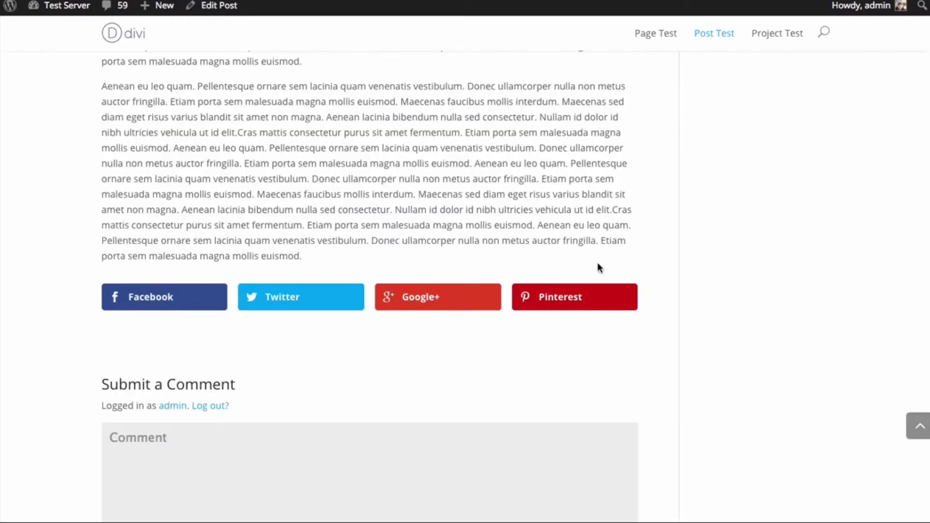
{"action": "key", "text": "ctrl+r"}
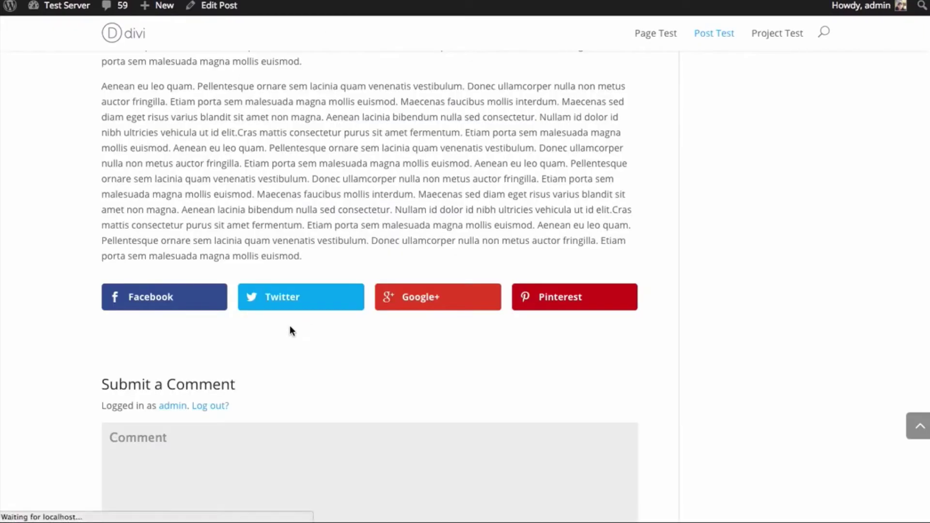
{"action": "scroll", "coordinate": [602, 250], "scroll_direction": "down", "scroll_amount": 3}
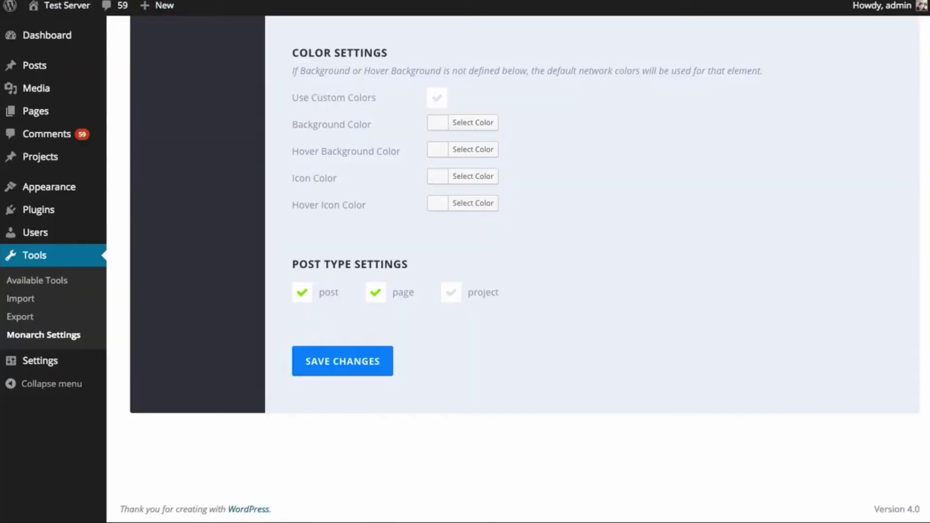
- Set Number of Columns to 5 in the inline share icon display settings and save the changes
{"action": "scroll", "coordinate": [623, 170], "scroll_direction": "up", "scroll_amount": 8}
{"action": "scroll", "coordinate": [638, 179], "scroll_direction": "down", "scroll_amount": 2}
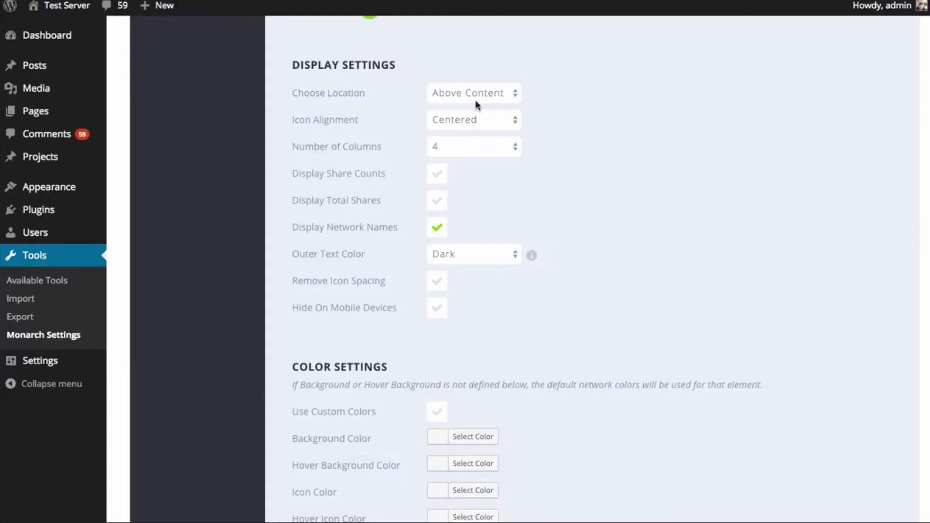
{"action": "left_click", "coordinate": [499, 146]}
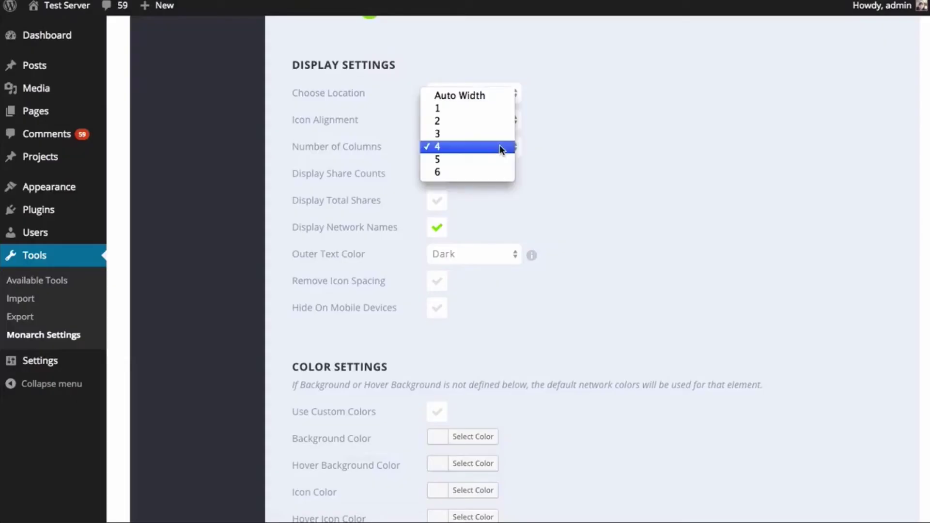
{"action": "left_click", "coordinate": [490, 158]}
{"action": "scroll", "coordinate": [618, 142], "scroll_direction": "down", "scroll_amount": 7}
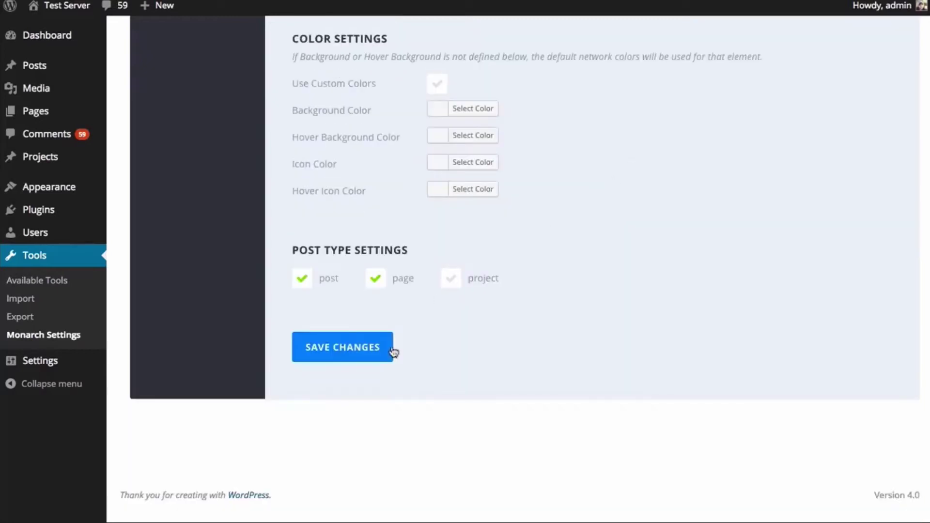
{"action": "left_click", "coordinate": [364, 346]}
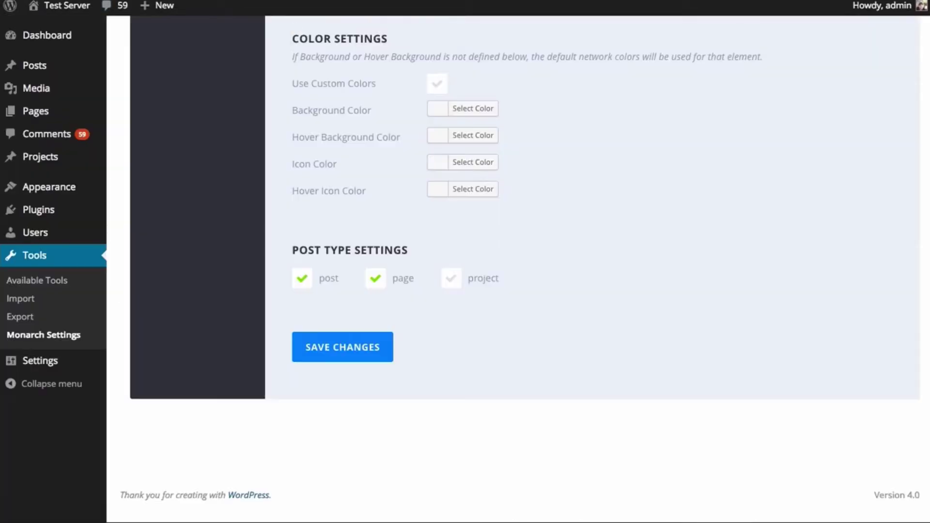
- Change the inline icons' Number of Columns to 2, save the changes, and reload the blog post to check the layout
{"action": "scroll", "coordinate": [603, 263], "scroll_direction": "up", "scroll_amount": 10}
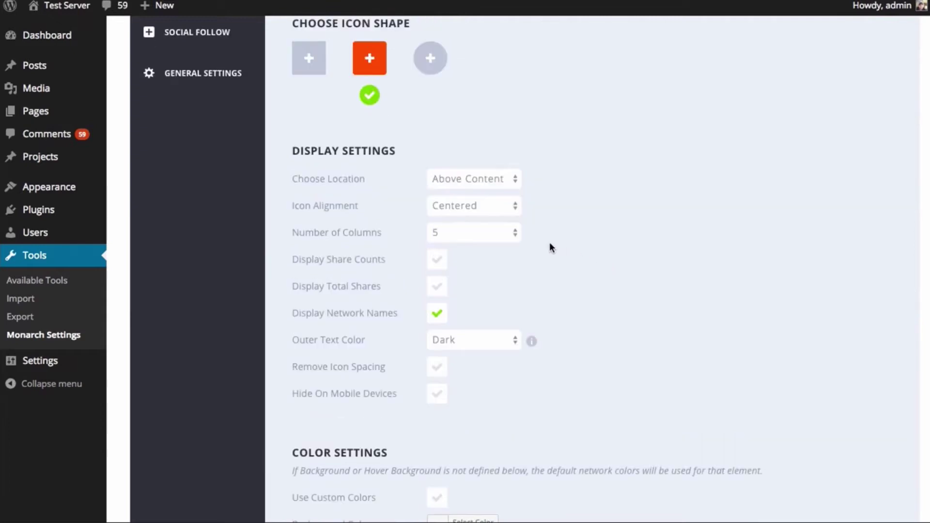
{"action": "left_click", "coordinate": [504, 231]}
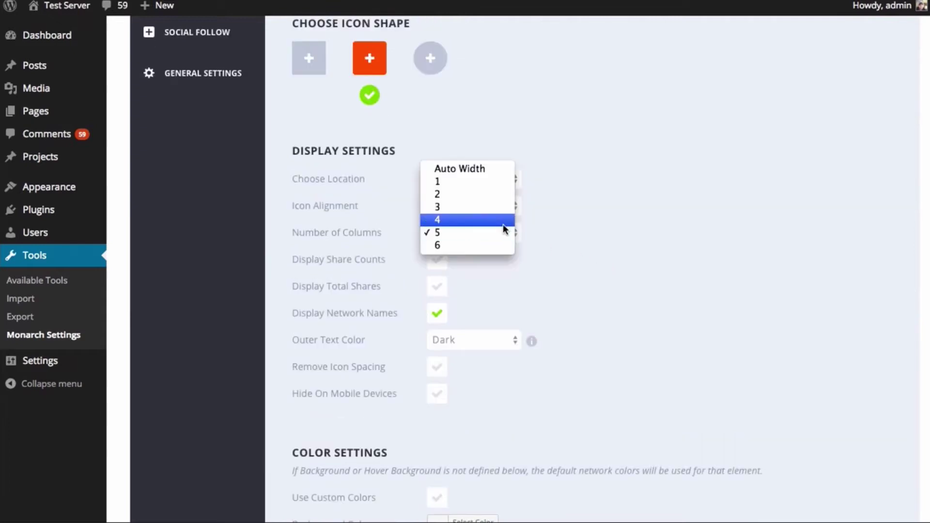
{"action": "left_click", "coordinate": [466, 194]}
{"action": "scroll", "coordinate": [599, 237], "scroll_direction": "down", "scroll_amount": 10}
{"action": "left_click", "coordinate": [352, 339]}
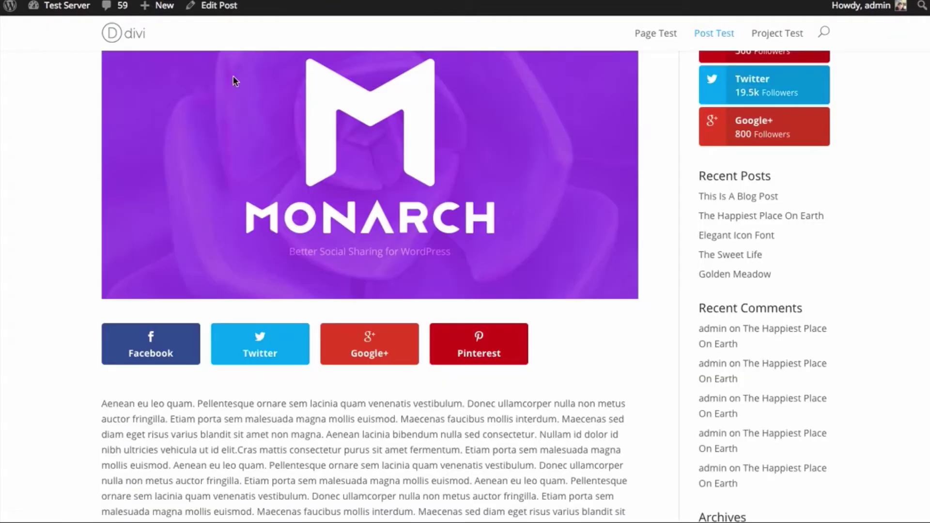
{"action": "key", "text": "super+r"}
{"action": "scroll", "coordinate": [167, 107], "scroll_direction": "down", "scroll_amount": 3}
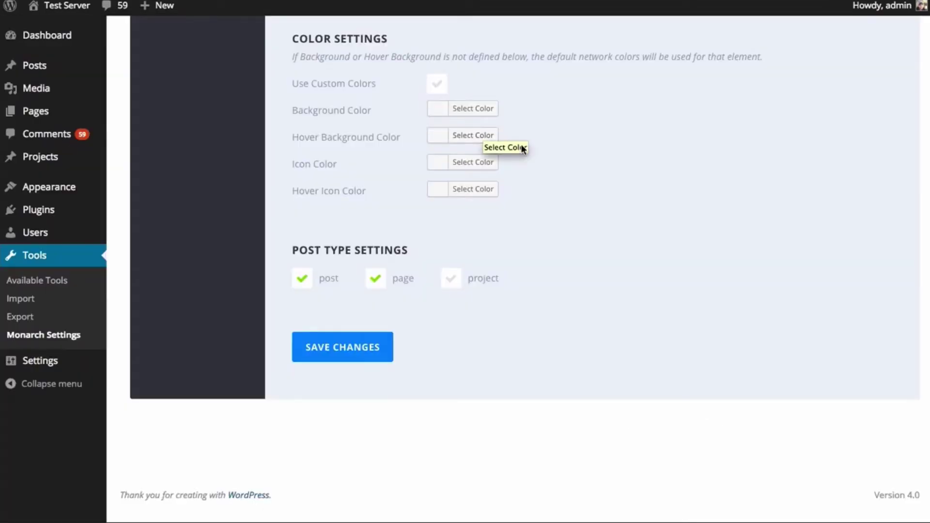
- Set the inline icons' Number of Columns to 4 and save the changes
{"action": "scroll", "coordinate": [514, 155], "scroll_direction": "up", "scroll_amount": 7}
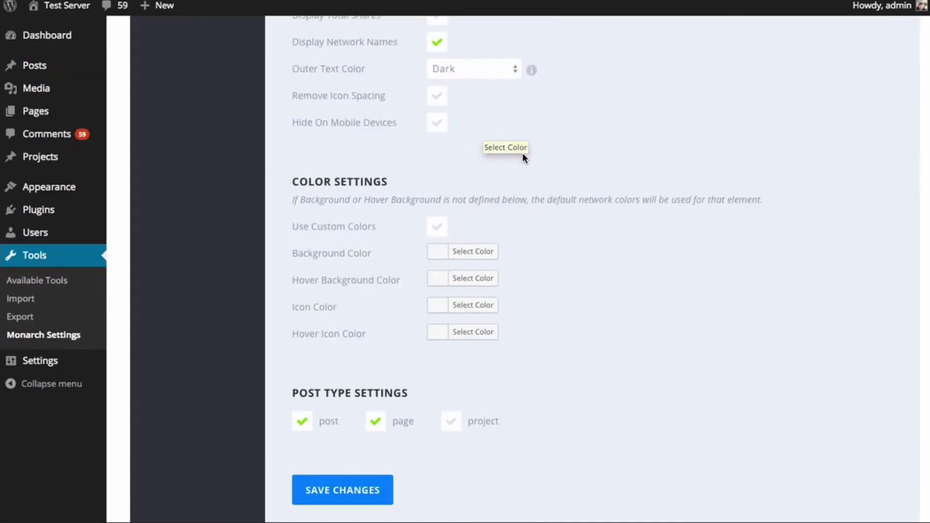
{"action": "left_click", "coordinate": [515, 155]}
{"action": "left_click", "coordinate": [471, 171]}
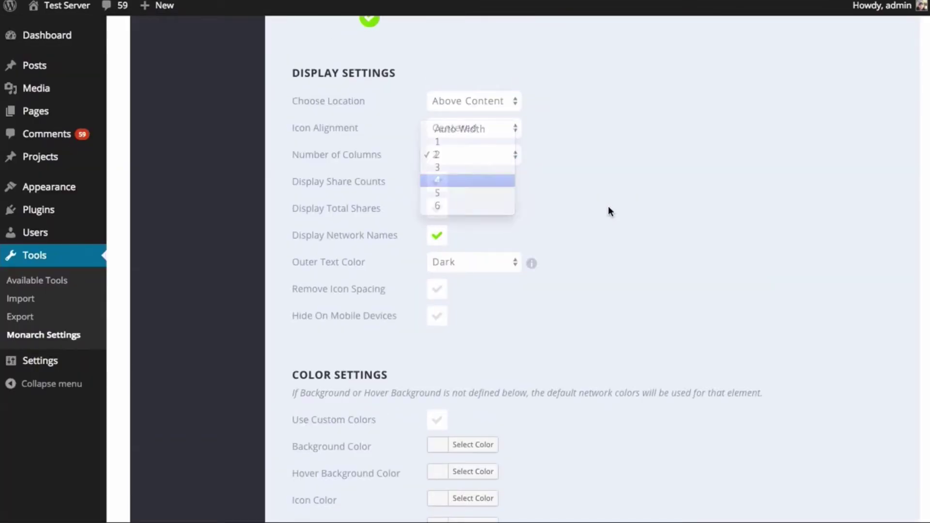
{"action": "scroll", "coordinate": [377, 372], "scroll_direction": "down", "scroll_amount": 6}
{"action": "left_click", "coordinate": [376, 358]}
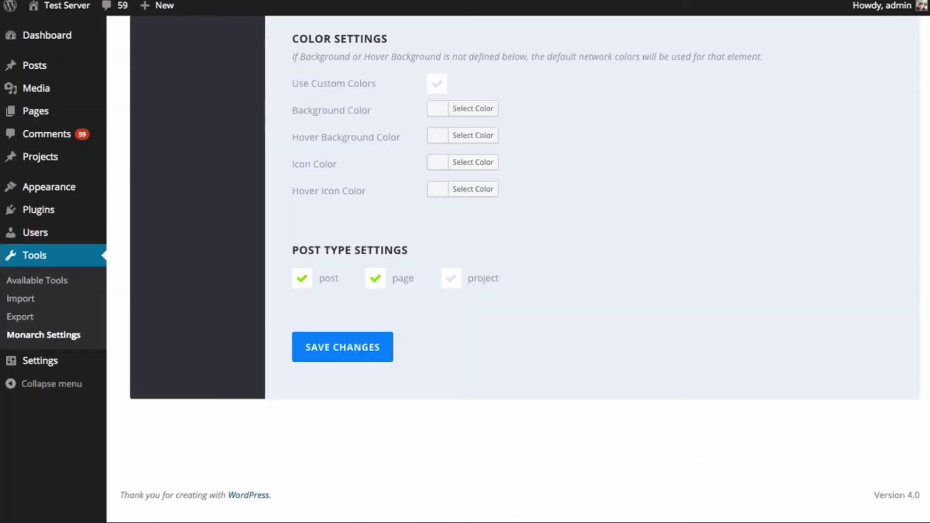
- Set Number of Columns to Auto Width for the inline share icons and save the changes
{"action": "scroll", "coordinate": [582, 257], "scroll_direction": "up", "scroll_amount": 8}
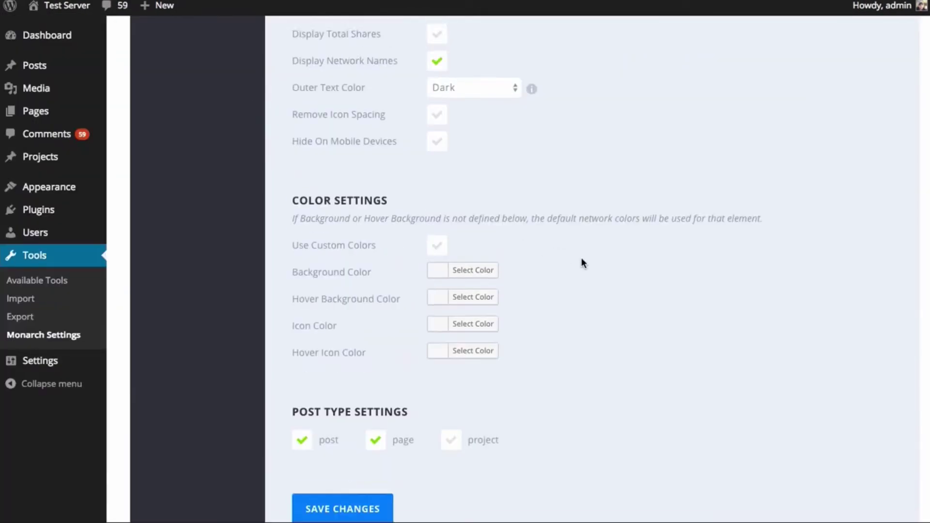
{"action": "scroll", "coordinate": [581, 258], "scroll_direction": "up", "scroll_amount": 1}
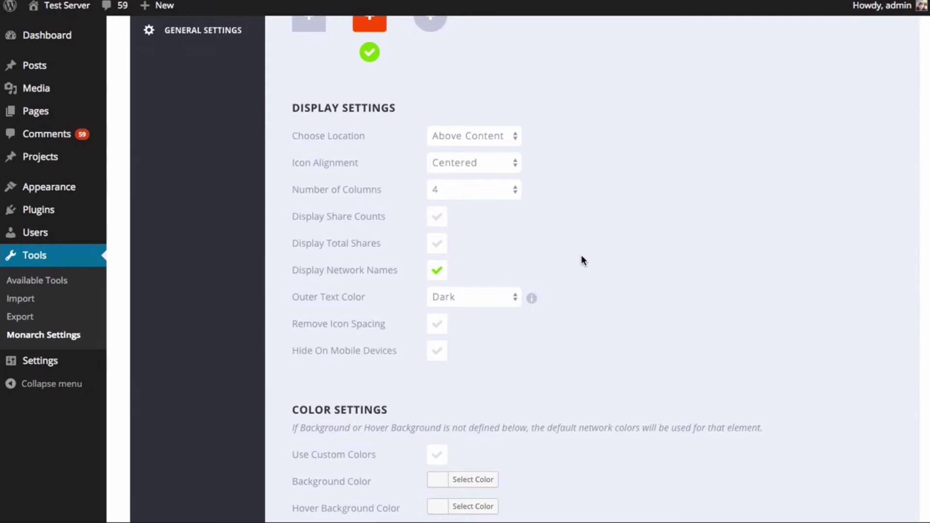
{"action": "left_click", "coordinate": [467, 191]}
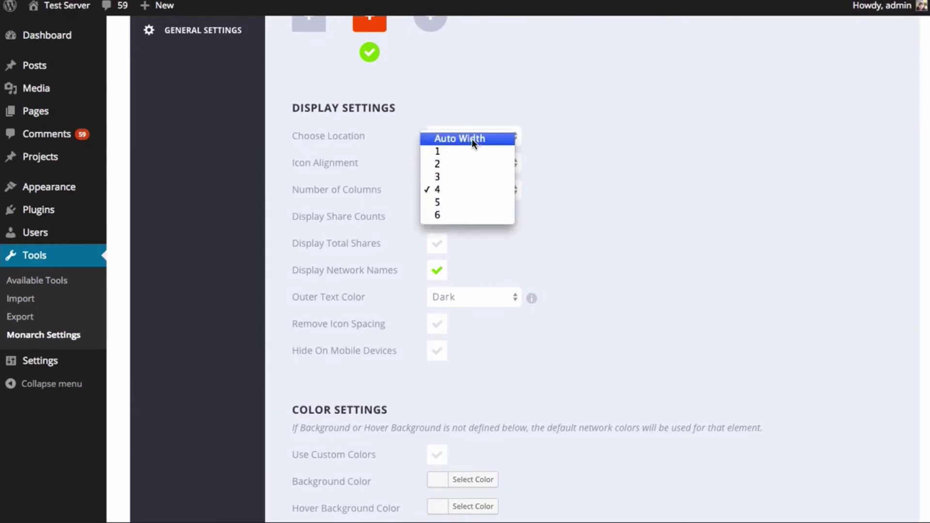
{"action": "left_click", "coordinate": [479, 140]}
{"action": "scroll", "coordinate": [638, 226], "scroll_direction": "down", "scroll_amount": 4}
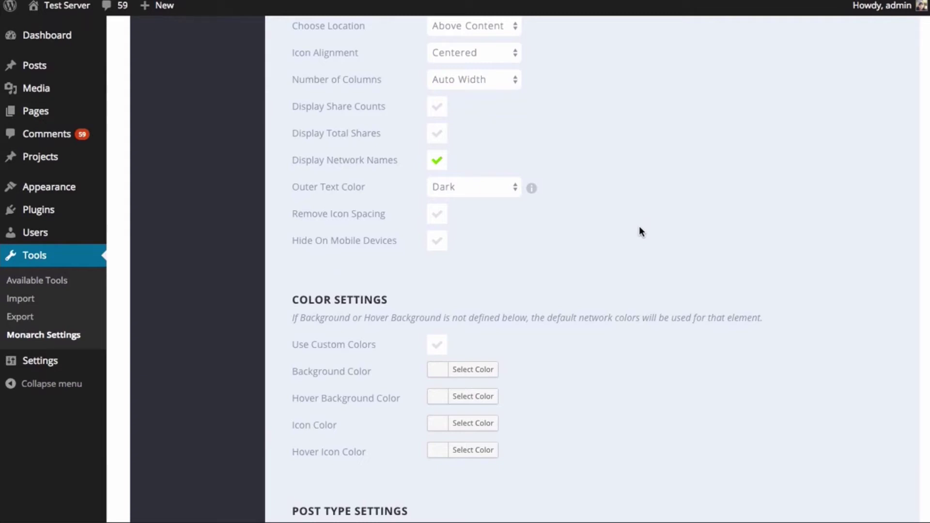
{"action": "scroll", "coordinate": [639, 226], "scroll_direction": "down", "scroll_amount": 5}
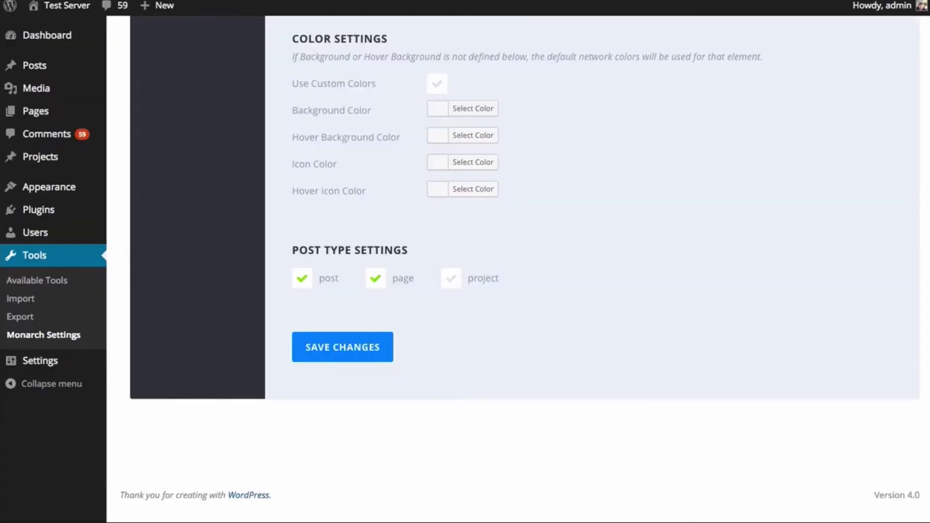
- Set Number of Columns to 4 and enable Display Share Counts for the inline icons, save, and reload the blog post
{"action": "scroll", "coordinate": [644, 237], "scroll_direction": "up", "scroll_amount": 5}
{"action": "scroll", "coordinate": [664, 240], "scroll_direction": "up", "scroll_amount": 3}
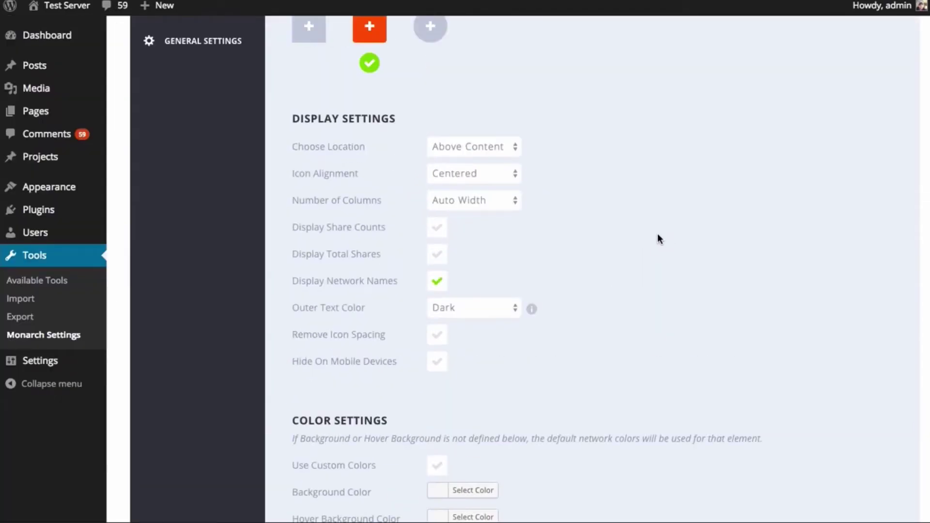
{"action": "left_click", "coordinate": [499, 203]}
{"action": "left_click", "coordinate": [472, 245]}
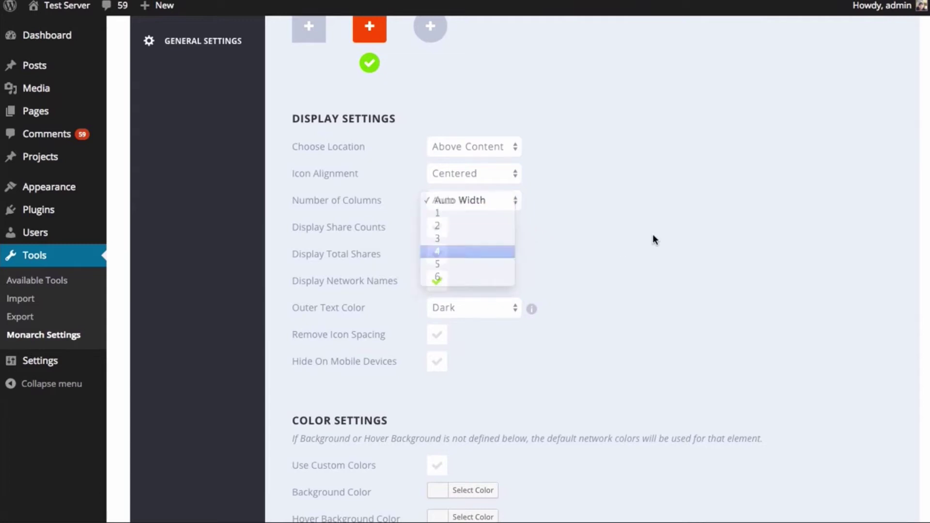
{"action": "left_click", "coordinate": [437, 229]}
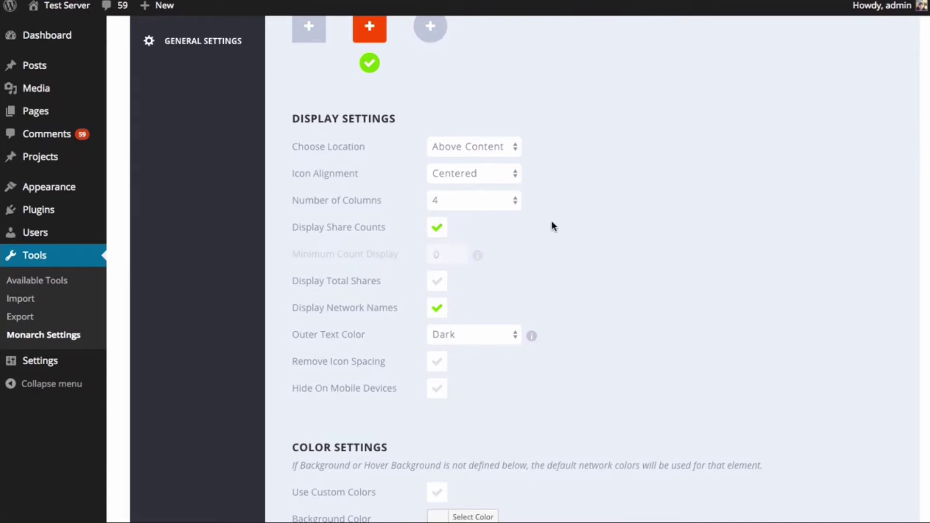
{"action": "scroll", "coordinate": [551, 222], "scroll_direction": "down", "scroll_amount": 9}
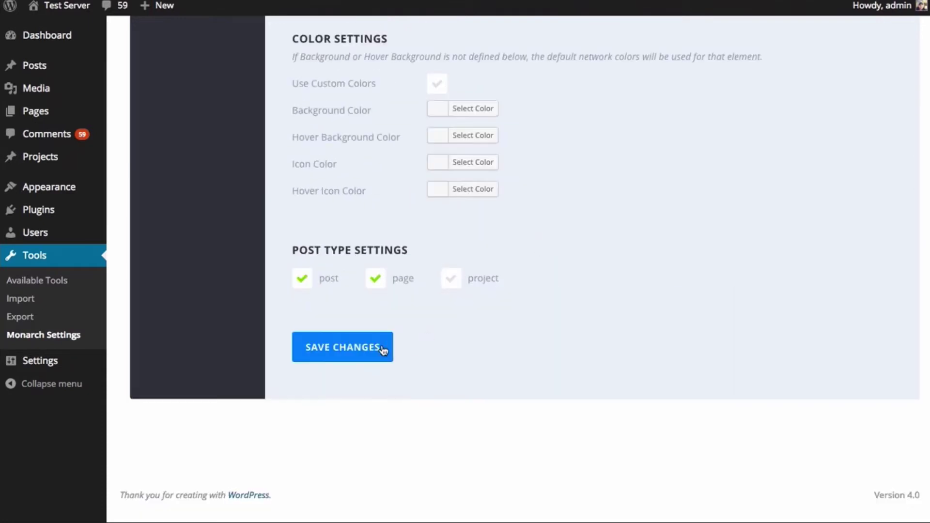
{"action": "left_click", "coordinate": [382, 348]}
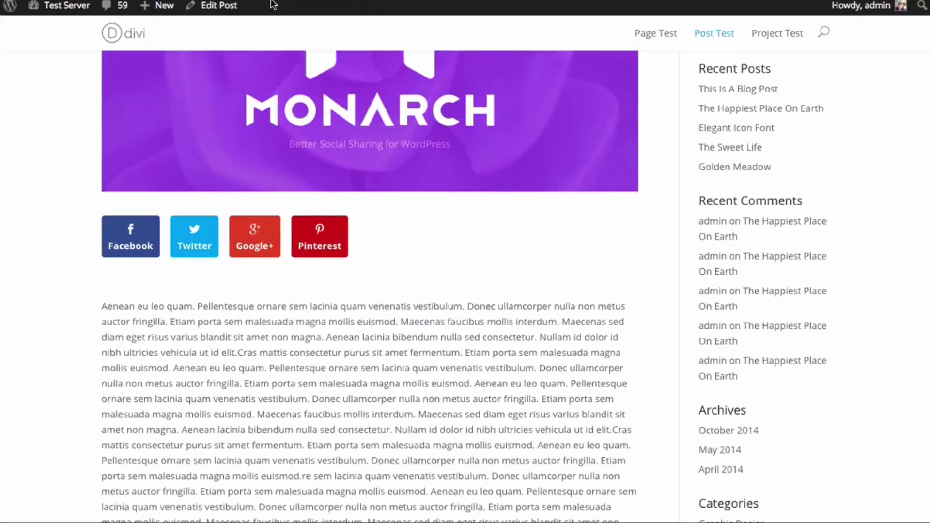
{"action": "key", "text": "super+r"}
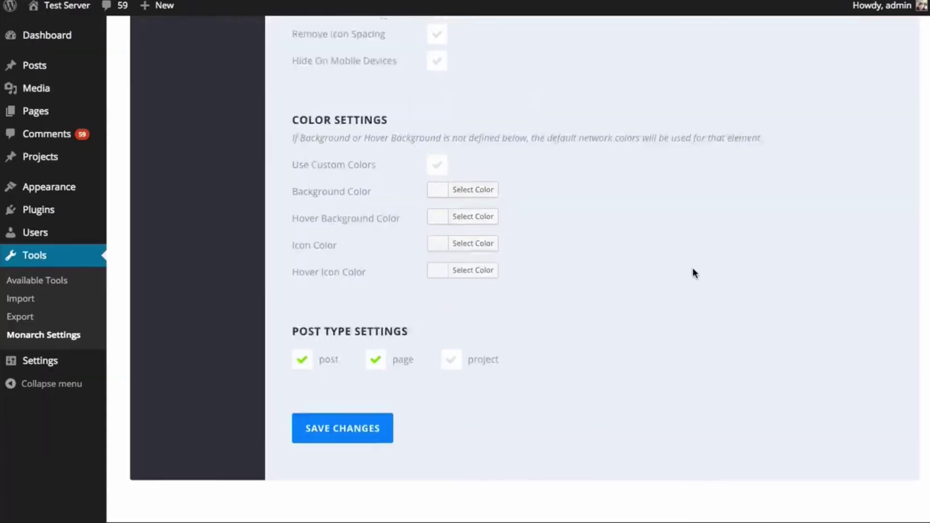
- Disable Display Network Names for the inline share icons, save the changes, and reload the blog post to check the buttons
{"action": "scroll", "coordinate": [693, 269], "scroll_direction": "up", "scroll_amount": 6}
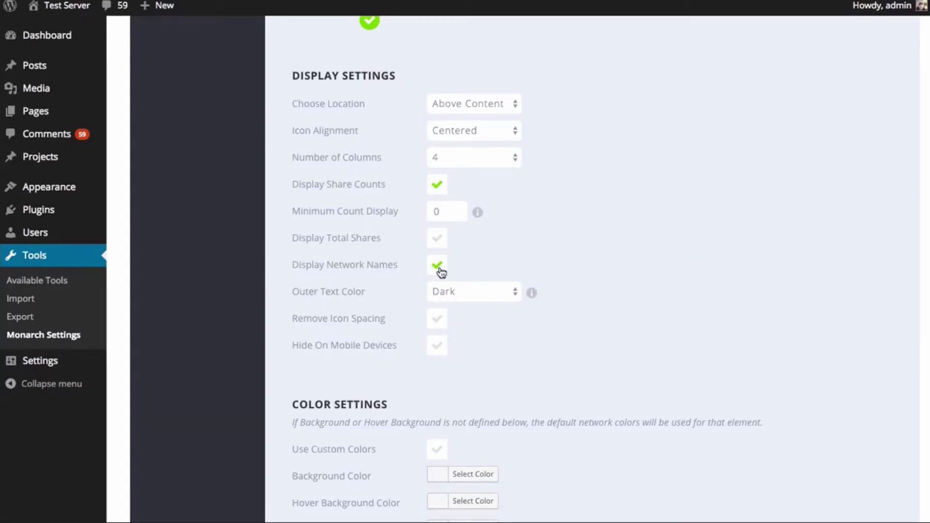
{"action": "scroll", "coordinate": [559, 245], "scroll_direction": "down", "scroll_amount": 8}
{"action": "left_click", "coordinate": [334, 350]}
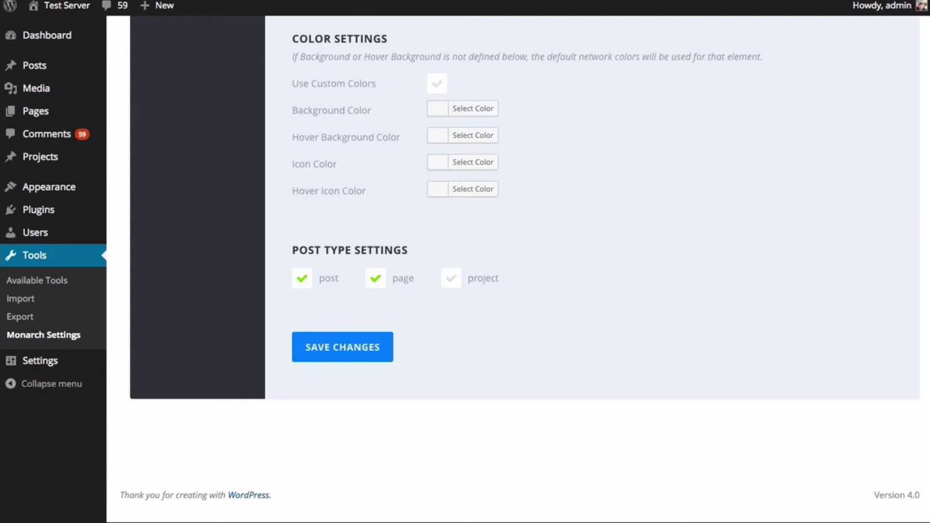
{"action": "key", "text": "ctrl+Tab"}
{"action": "key", "text": "super+r"}
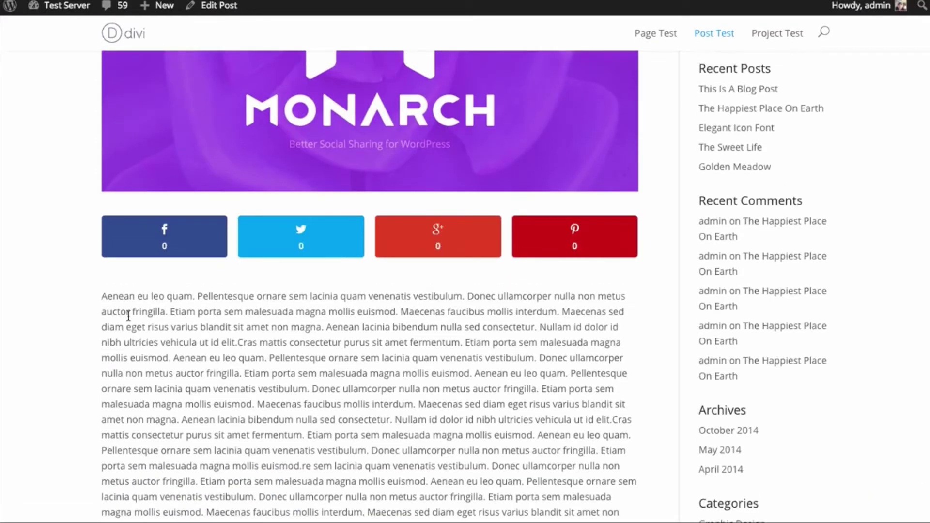
- Disable Display Share Counts for the inline share icons, save the changes, and check the buttons on the blog post
{"action": "key", "text": "ctrl+shift+Tab"}
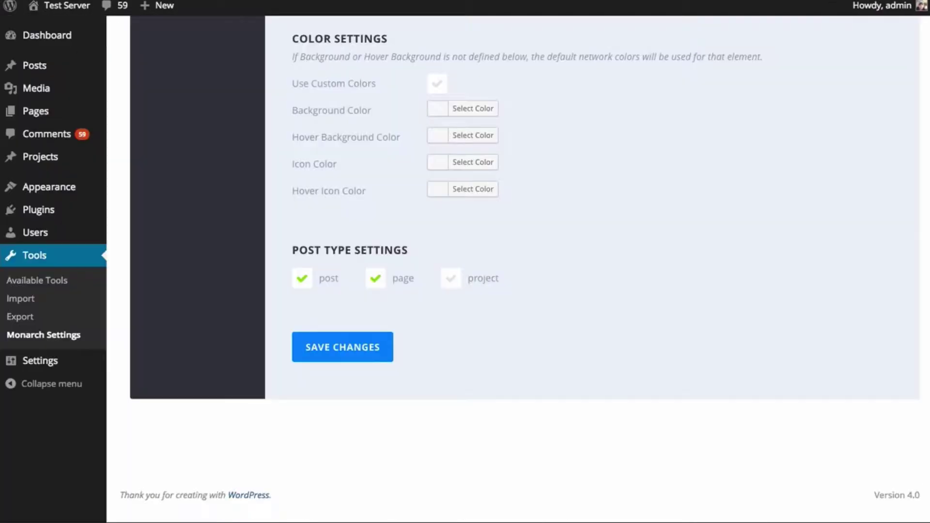
{"action": "scroll", "coordinate": [790, 315], "scroll_direction": "up", "scroll_amount": 5}
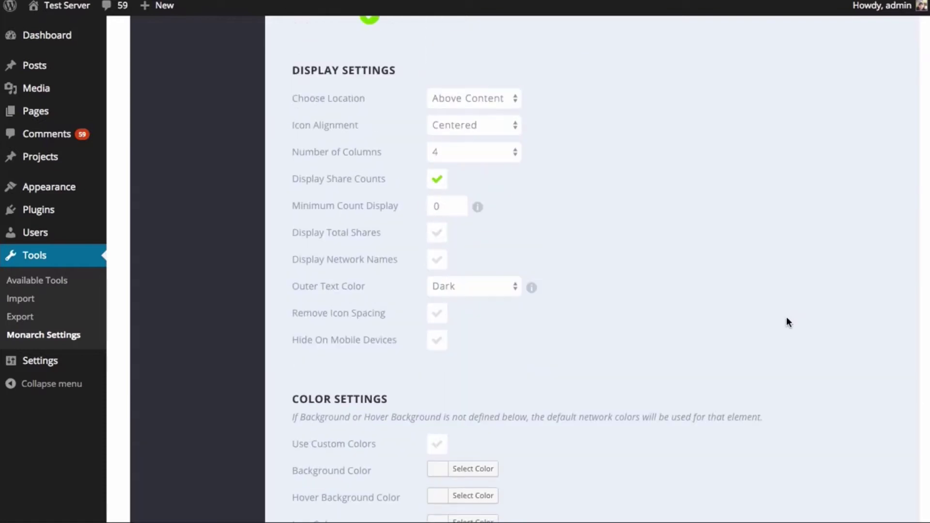
{"action": "left_click", "coordinate": [438, 180]}
{"action": "scroll", "coordinate": [600, 231], "scroll_direction": "down", "scroll_amount": 4}
{"action": "left_click", "coordinate": [377, 362]}
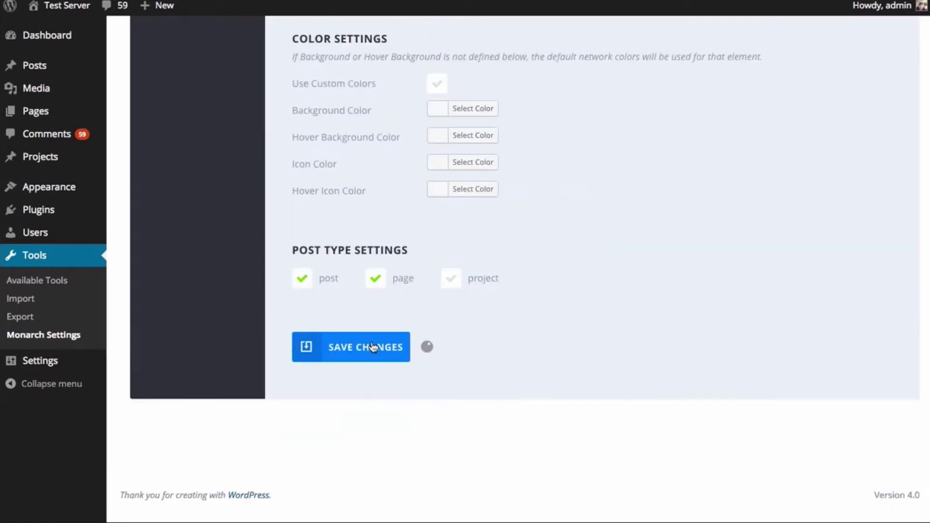
{"action": "key", "text": "ctrl+Tab"}
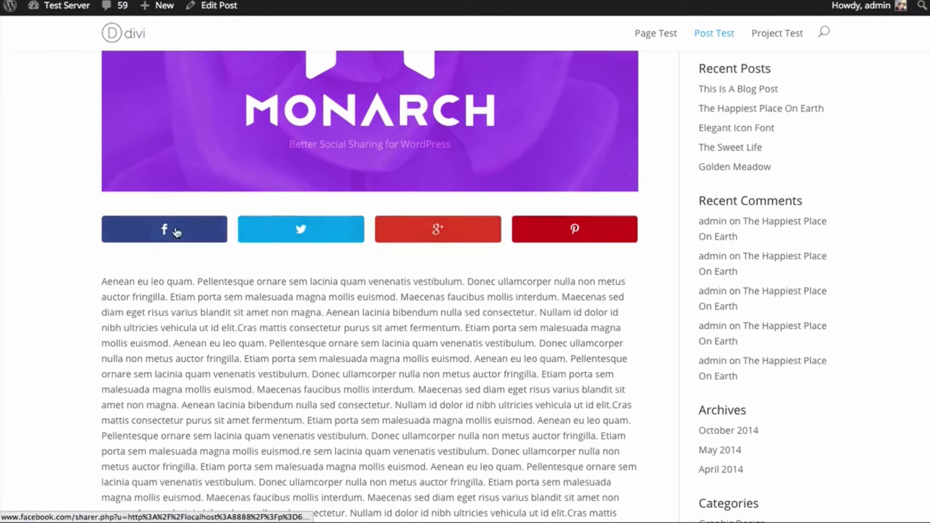
{"action": "scroll", "coordinate": [146, 359], "scroll_direction": "up", "scroll_amount": 5}
{"action": "scroll", "coordinate": [146, 359], "scroll_direction": "down", "scroll_amount": 1}
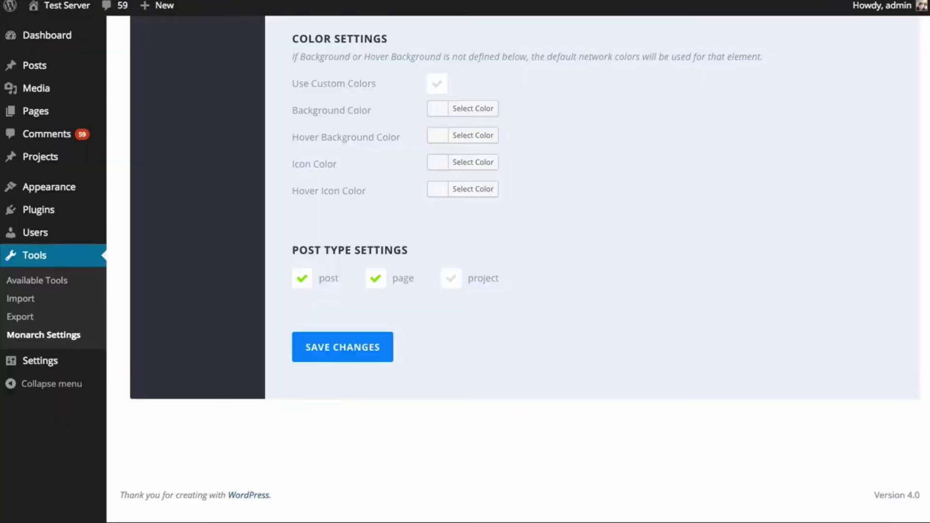
- Enable Display Total Shares and Remove Icon Spacing for the inline share icons, save, and reload the blog post
{"action": "scroll", "coordinate": [557, 198], "scroll_direction": "up", "scroll_amount": 8}
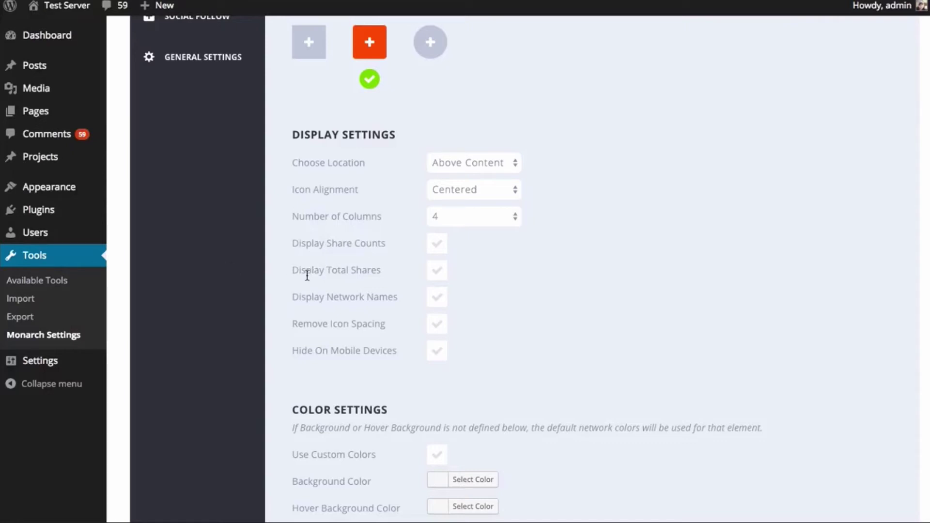
{"action": "left_click", "coordinate": [439, 271]}
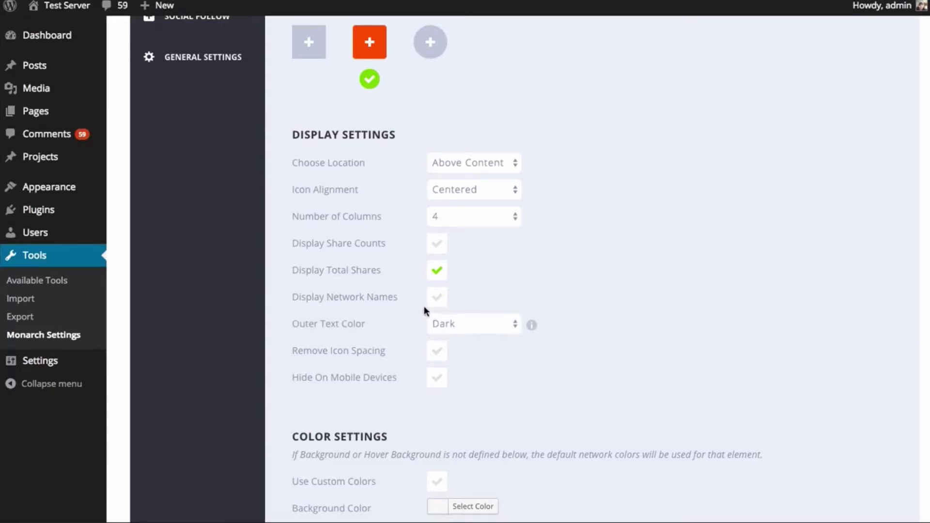
{"action": "left_click", "coordinate": [438, 353]}
{"action": "scroll", "coordinate": [656, 345], "scroll_direction": "down", "scroll_amount": 8}
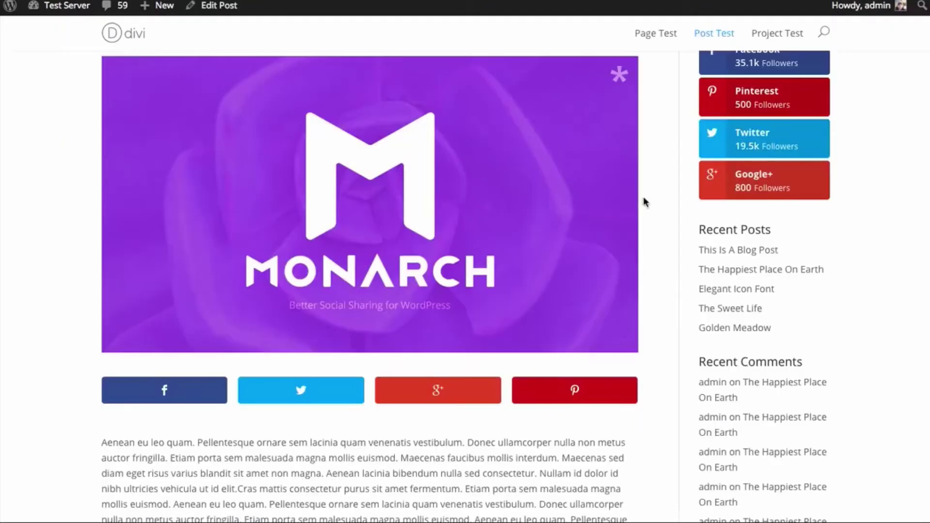
{"action": "key", "text": "super+r"}
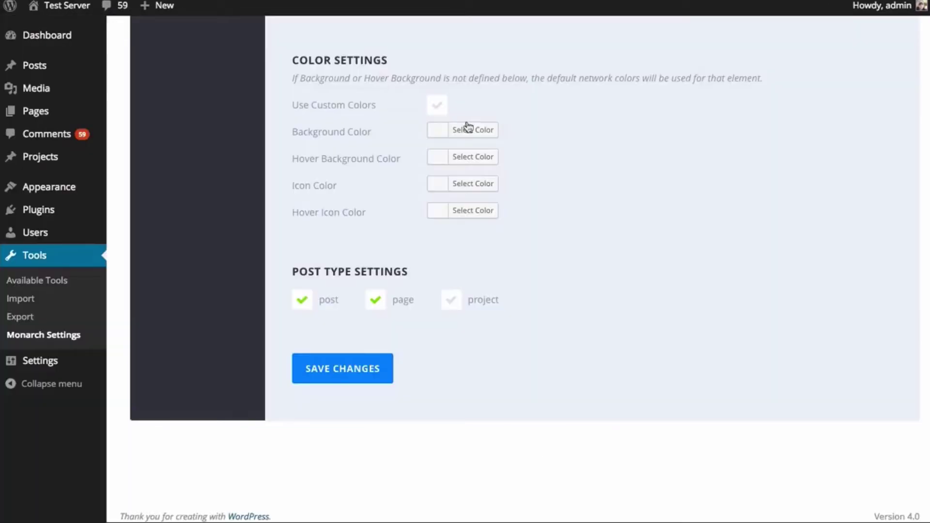
- Enable Hide On Mobile Devices and Use Custom Colors for the inline share icons, with red as the Background Color
{"action": "scroll", "coordinate": [636, 293], "scroll_direction": "up", "scroll_amount": 5}
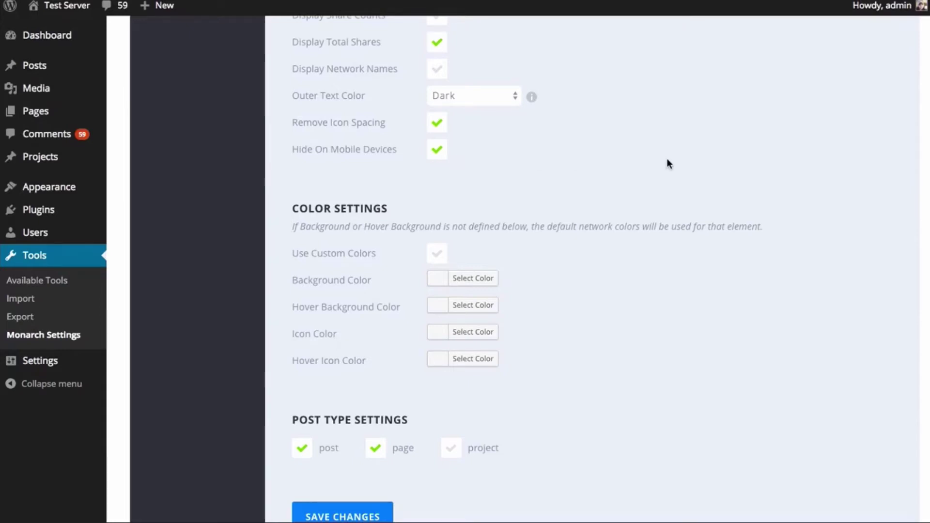
{"action": "scroll", "coordinate": [666, 158], "scroll_direction": "down", "scroll_amount": 1}
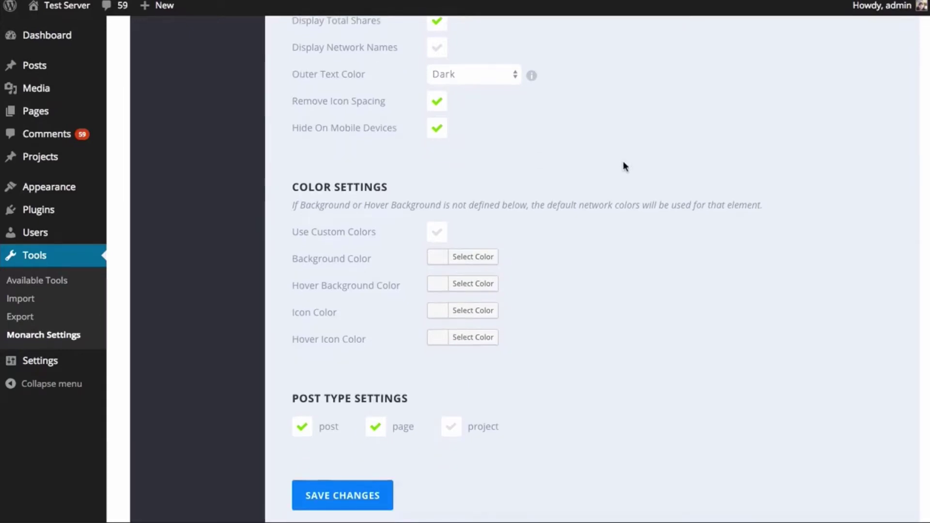
{"action": "left_click", "coordinate": [436, 229]}
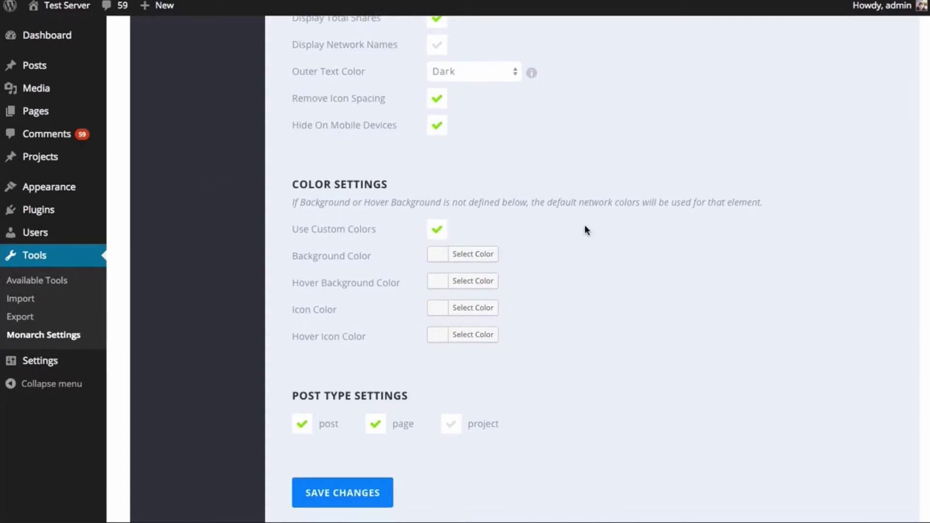
{"action": "left_click", "coordinate": [432, 262]}
{"action": "left_click", "coordinate": [473, 408]}
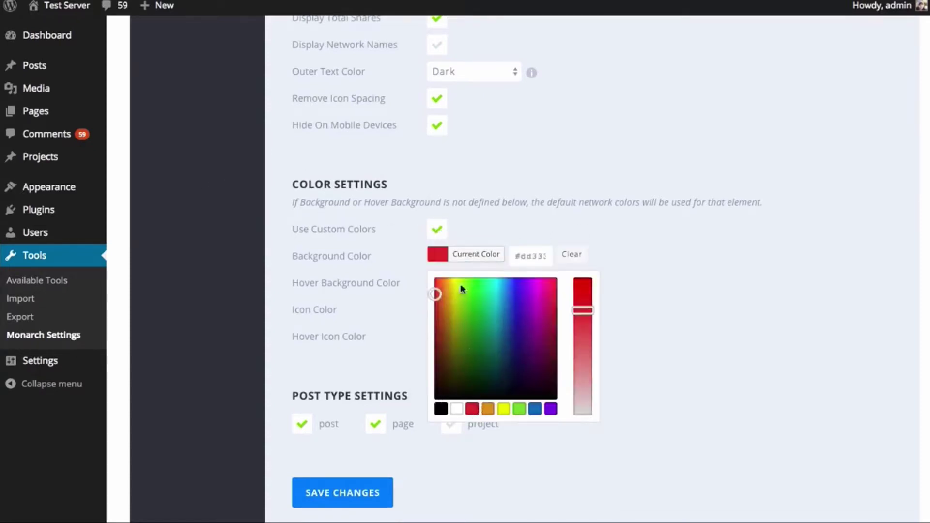
{"action": "left_click", "coordinate": [664, 257]}
- Set the inline icons' Hover Background Color to orange, save the changes, and reload the blog post to check the colors
{"action": "left_click", "coordinate": [439, 282]}
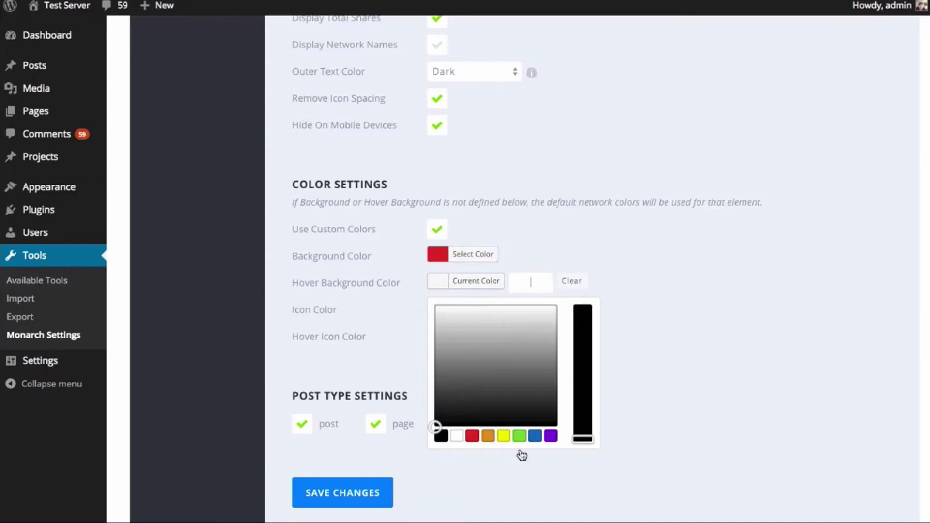
{"action": "left_click", "coordinate": [491, 437]}
{"action": "left_click", "coordinate": [802, 403]}
{"action": "left_click", "coordinate": [373, 495]}
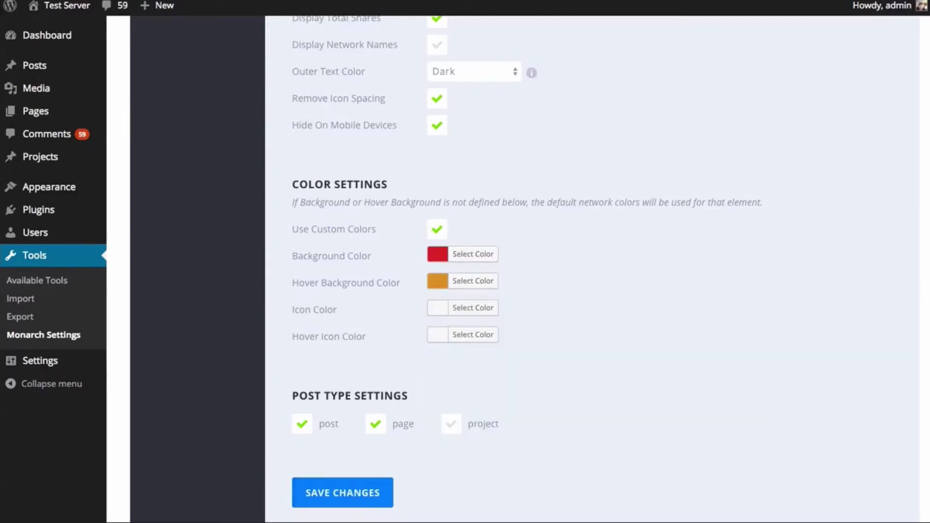
{"action": "left_click", "coordinate": [407, 1]}
{"action": "key", "text": "super+r"}
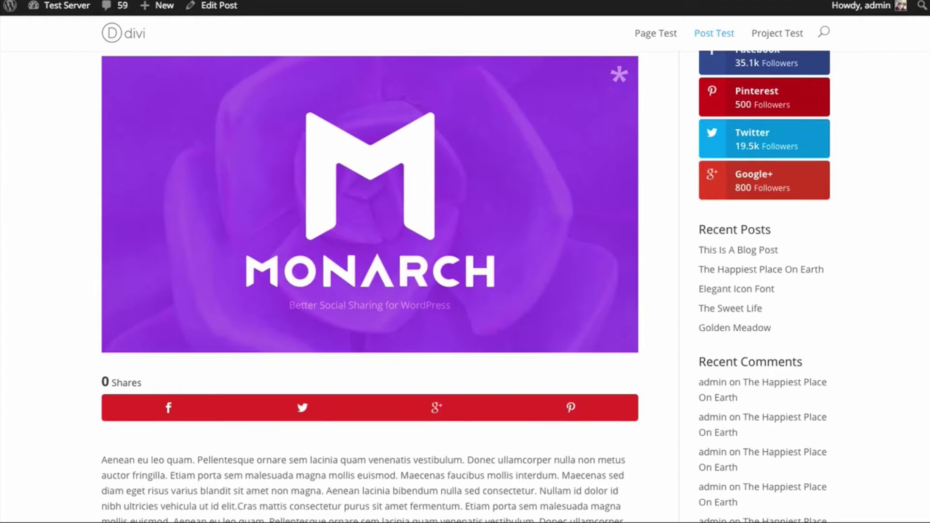
{"action": "scroll", "coordinate": [465, 286], "scroll_direction": "up", "scroll_amount": 1}
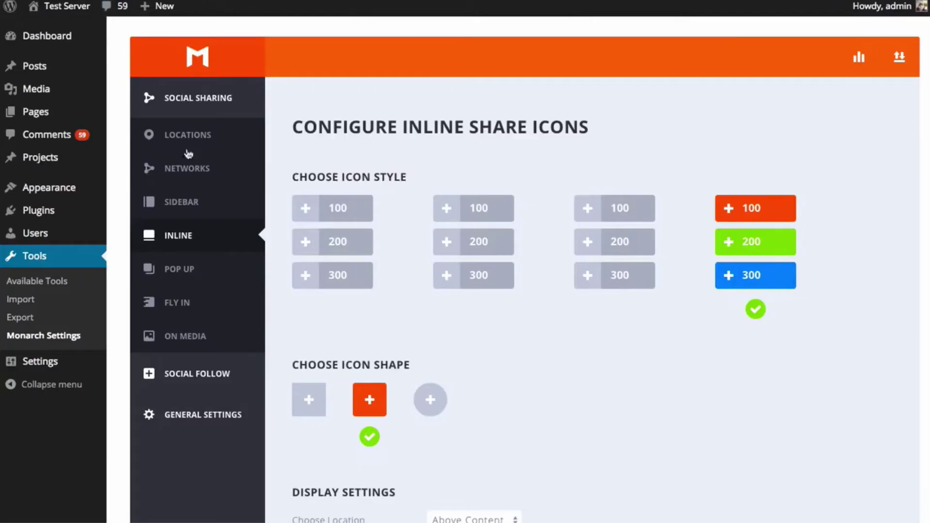
- Switch the sharing location from Inline to Fly In, save, and check the fly-in at the end of the blog post
{"action": "left_click", "coordinate": [208, 142]}
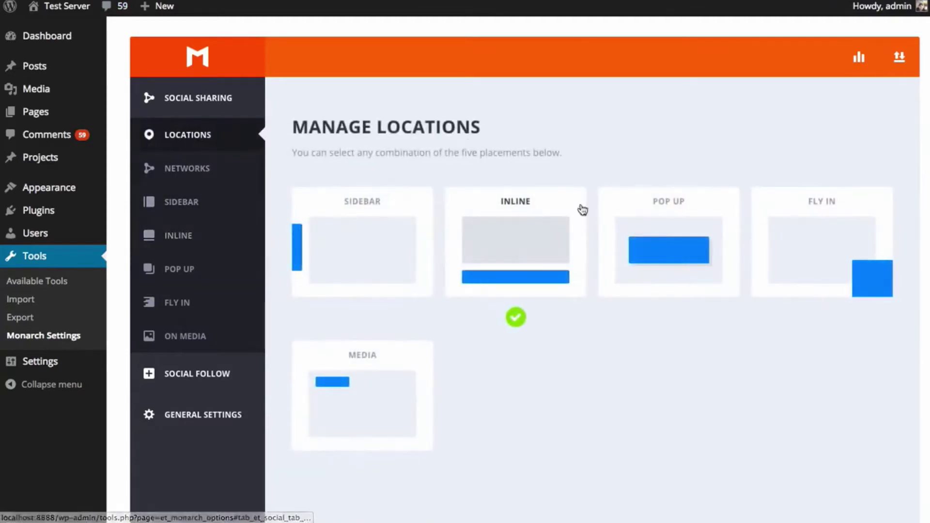
{"action": "left_click", "coordinate": [551, 243]}
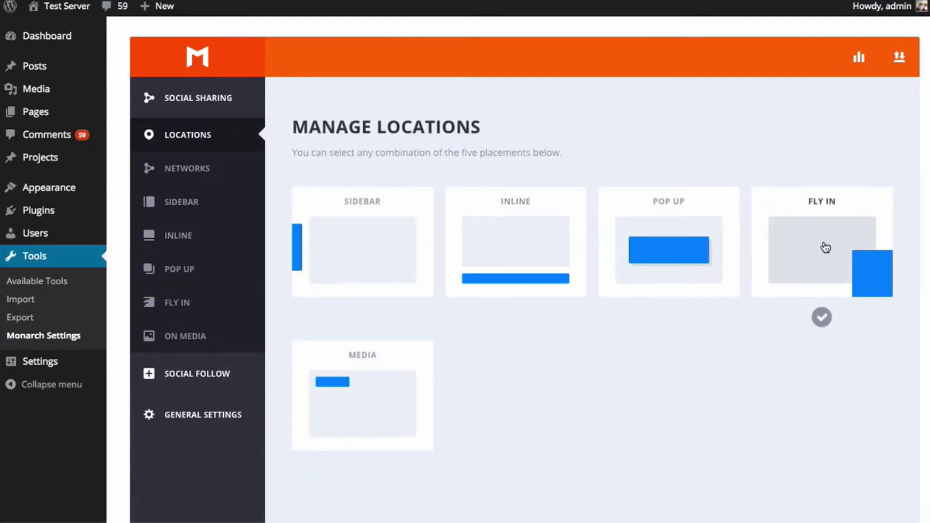
{"action": "left_click", "coordinate": [825, 248]}
{"action": "scroll", "coordinate": [683, 382], "scroll_direction": "down", "scroll_amount": 5}
{"action": "left_click", "coordinate": [376, 359]}
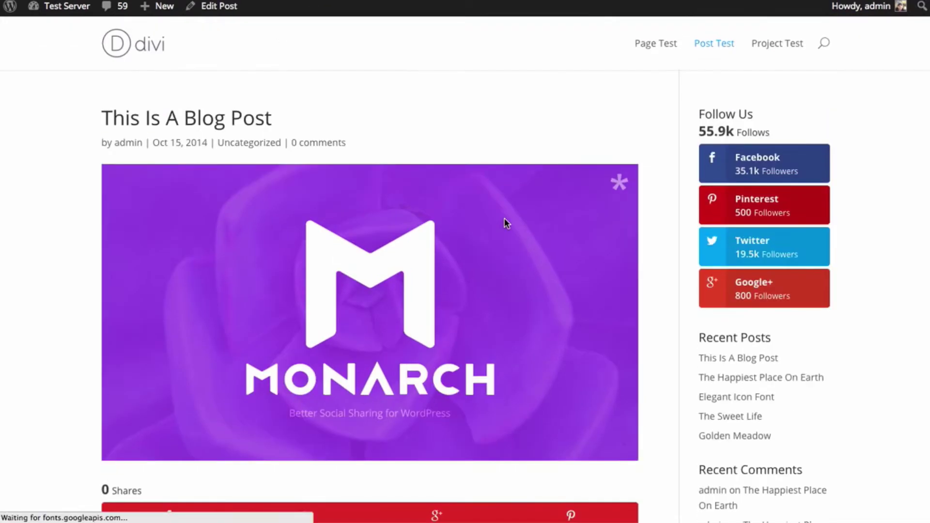
{"action": "scroll", "coordinate": [505, 224], "scroll_direction": "down", "scroll_amount": 8}
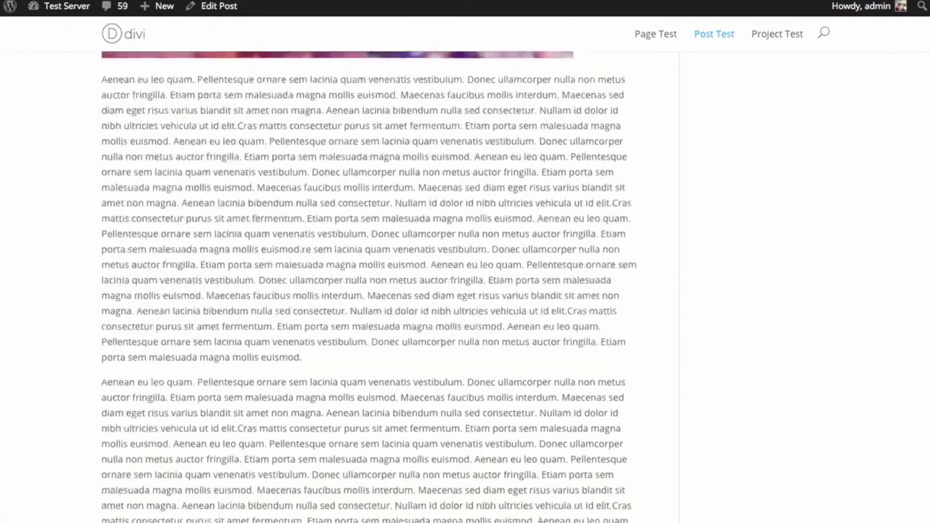
{"action": "scroll", "coordinate": [369, 286], "scroll_direction": "down", "scroll_amount": 5}
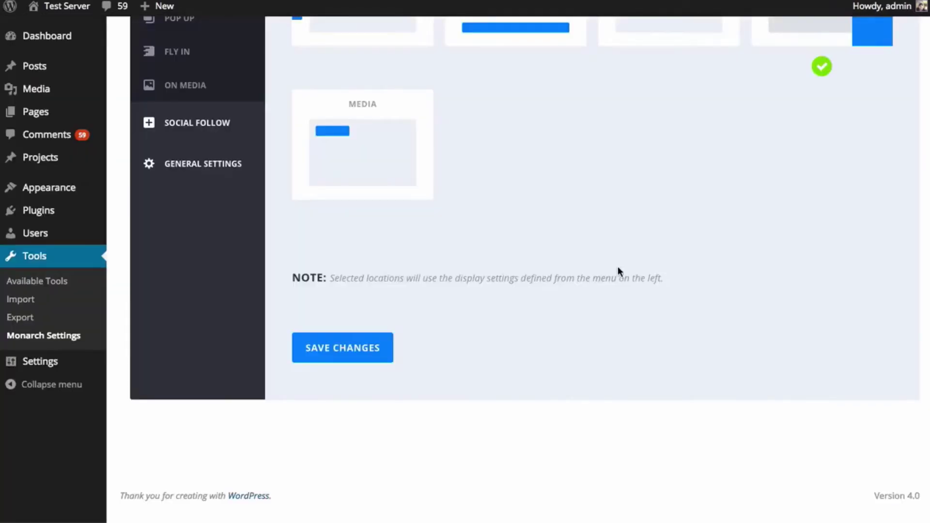
- Open the Fly In settings and compare the Title and Message fields with the texts in the blog post's fly-in box
{"action": "scroll", "coordinate": [617, 272], "scroll_direction": "up", "scroll_amount": 5}
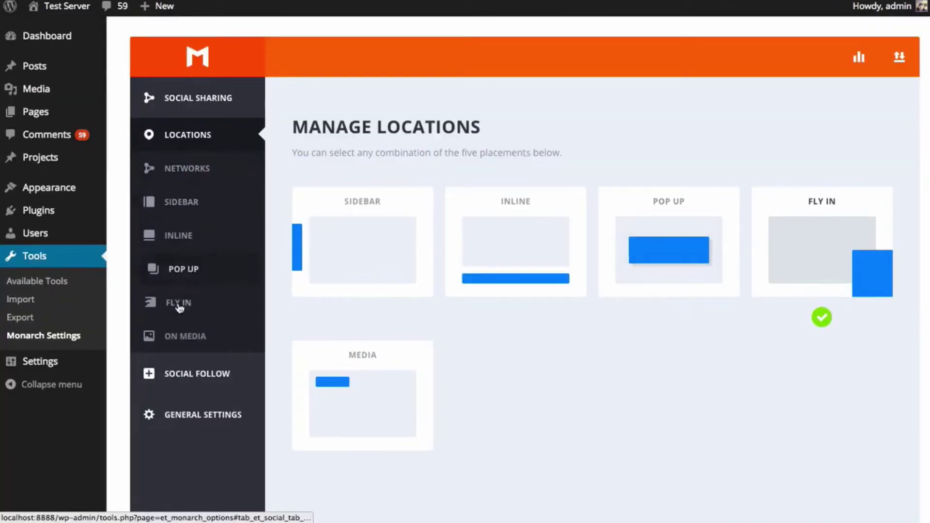
{"action": "left_click", "coordinate": [194, 310]}
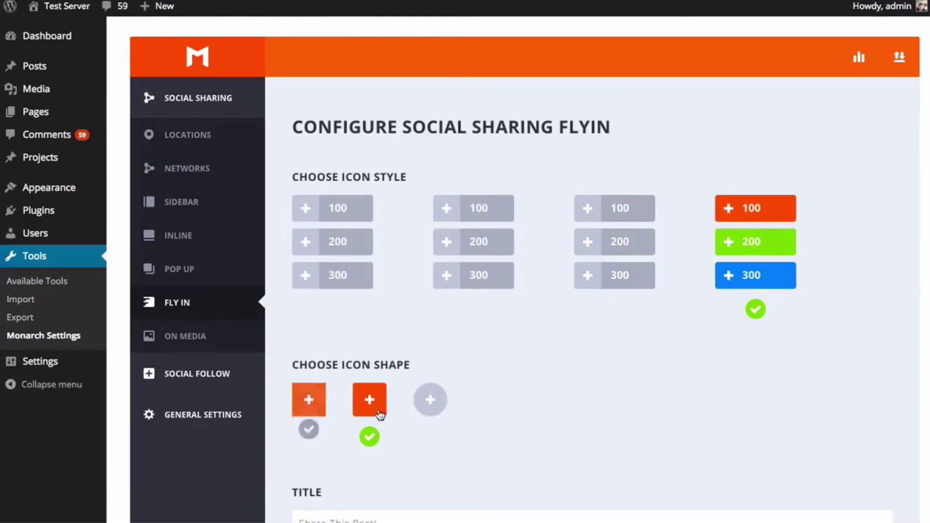
{"action": "scroll", "coordinate": [606, 378], "scroll_direction": "down", "scroll_amount": 5}
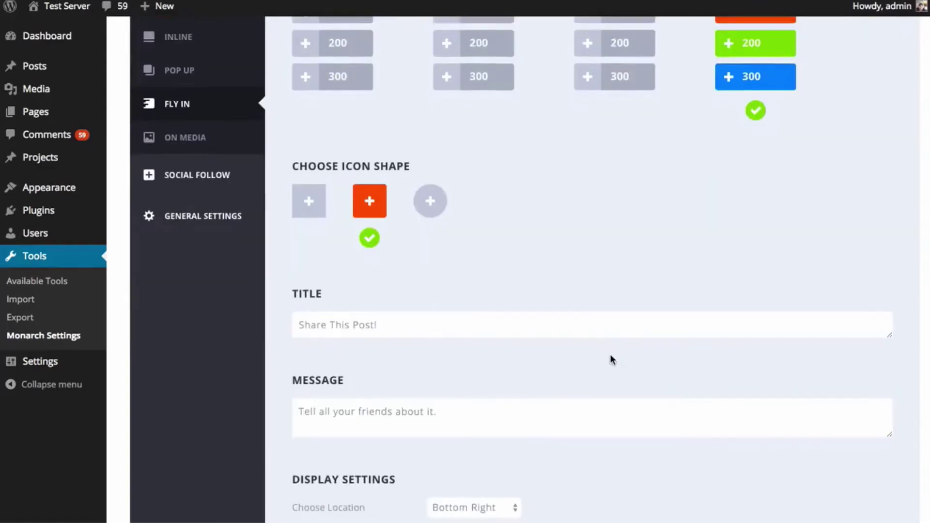
{"action": "scroll", "coordinate": [652, 216], "scroll_direction": "down", "scroll_amount": 2}
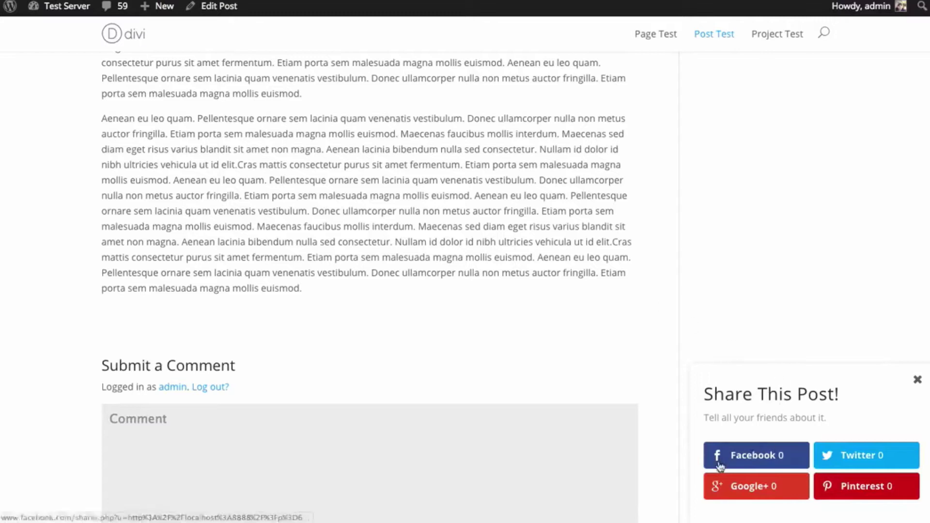
{"action": "left_click_drag", "start_coordinate": [707, 391], "coordinate": [836, 393]}
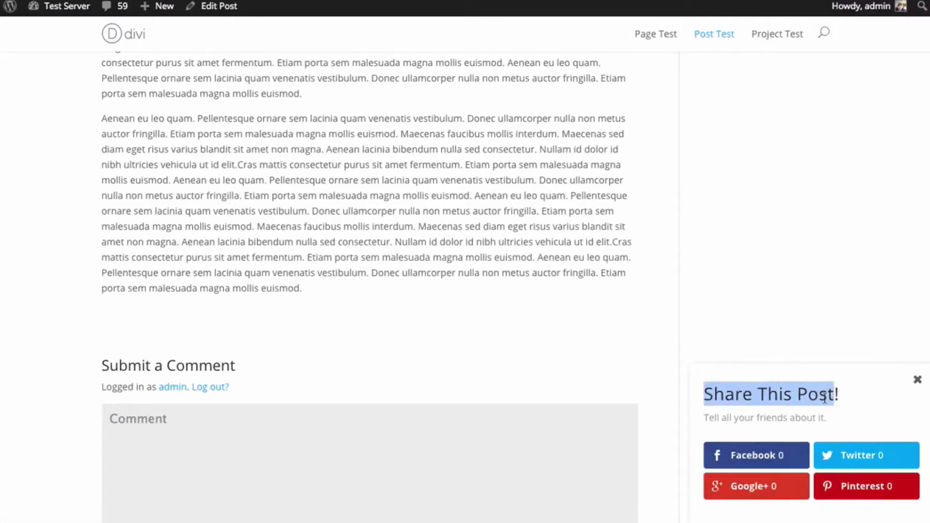
{"action": "left_click_drag", "start_coordinate": [703, 414], "coordinate": [826, 417]}
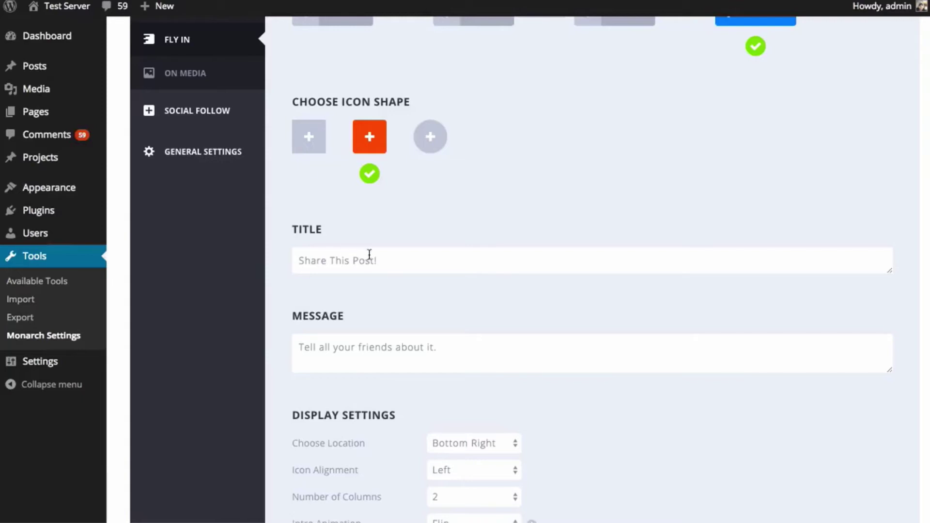
- Set the fly-in's Title to "Tell Your Friends!" and clear its Message
{"action": "left_click_drag", "start_coordinate": [376, 258], "coordinate": [297, 260]}
{"action": "type", "text": "Tell Your Fr"}
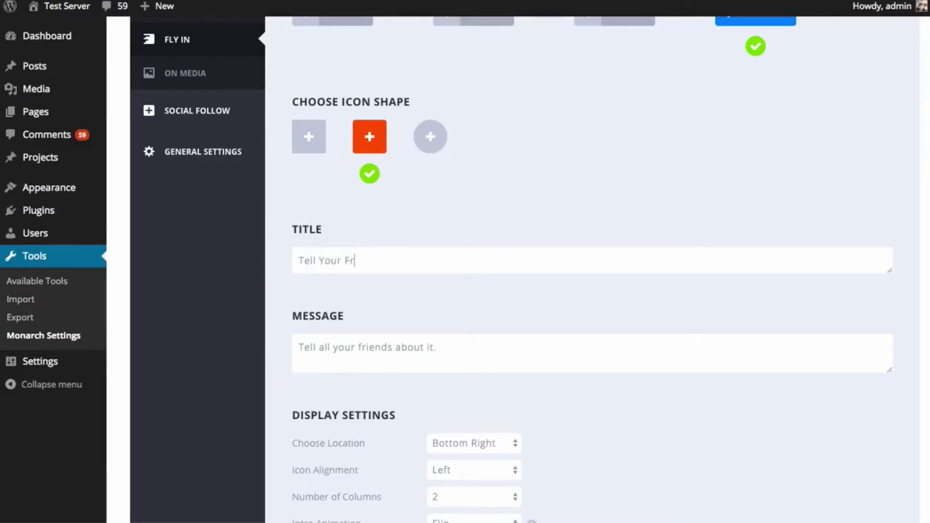
{"action": "type", "text": "iends!"}
{"action": "left_click", "coordinate": [414, 356]}
{"action": "key", "text": "super+a"}
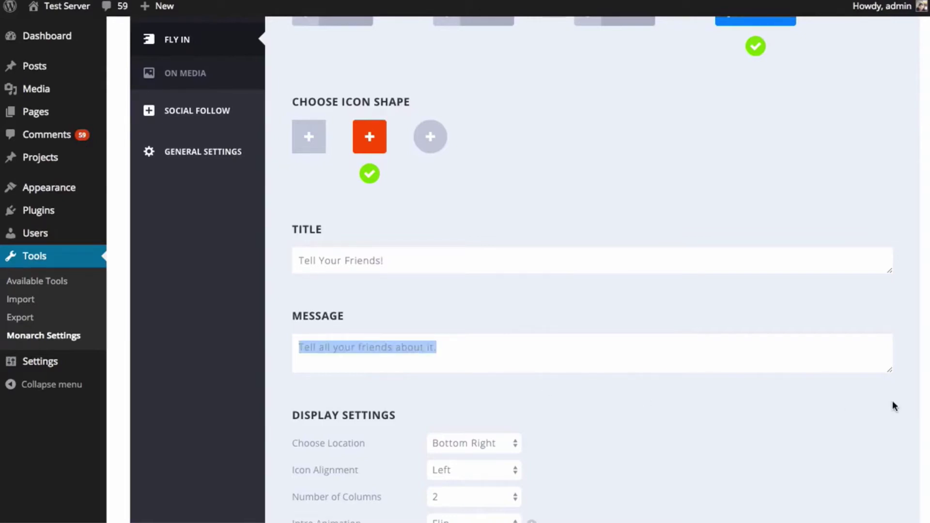
{"action": "key", "text": "BackSpace"}
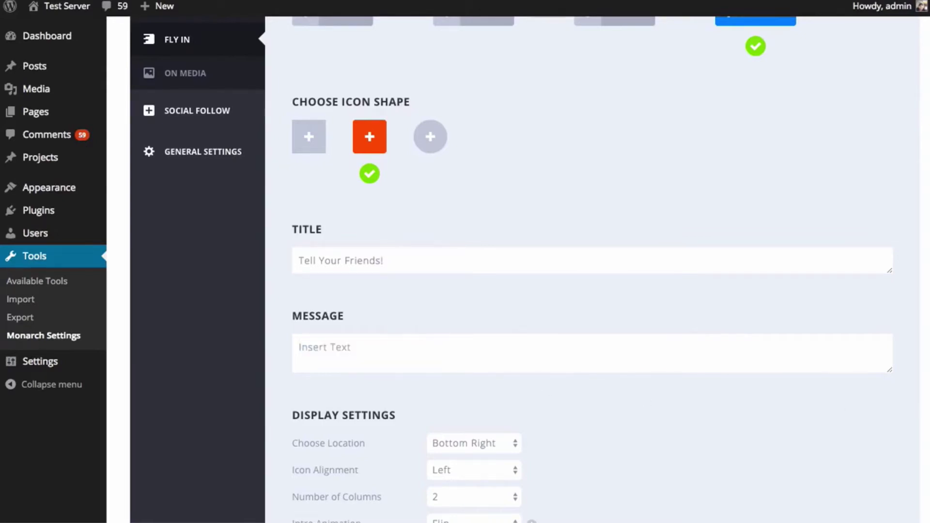
- Save the fly-in text changes and reload the blog post to check the fly-in at its end
{"action": "scroll", "coordinate": [746, 286], "scroll_direction": "down", "scroll_amount": 15}
{"action": "left_click", "coordinate": [340, 403]}
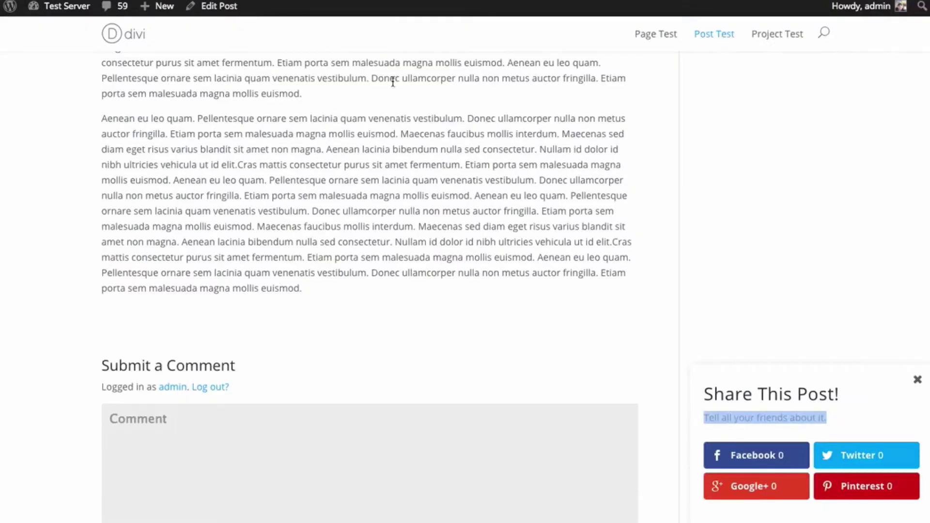
{"action": "key", "text": "super+r"}
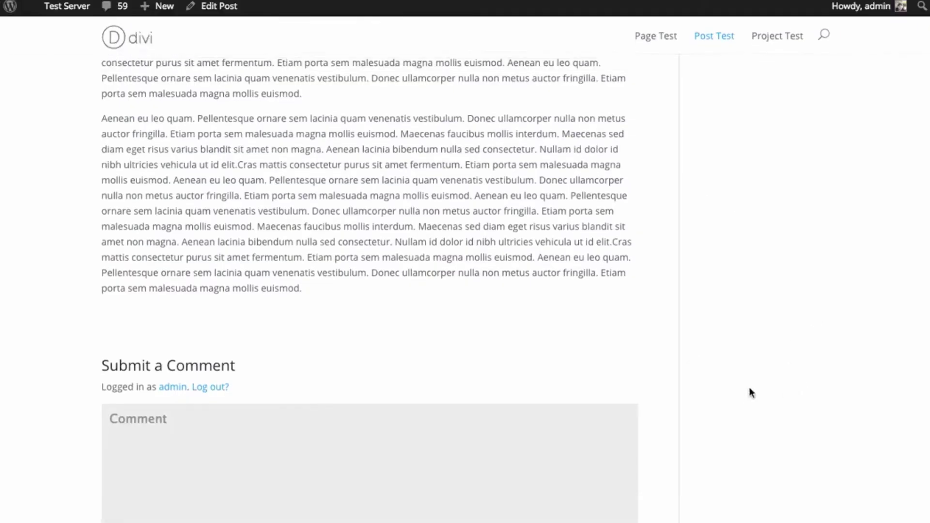
{"action": "scroll", "coordinate": [749, 397], "scroll_direction": "down", "scroll_amount": 5}
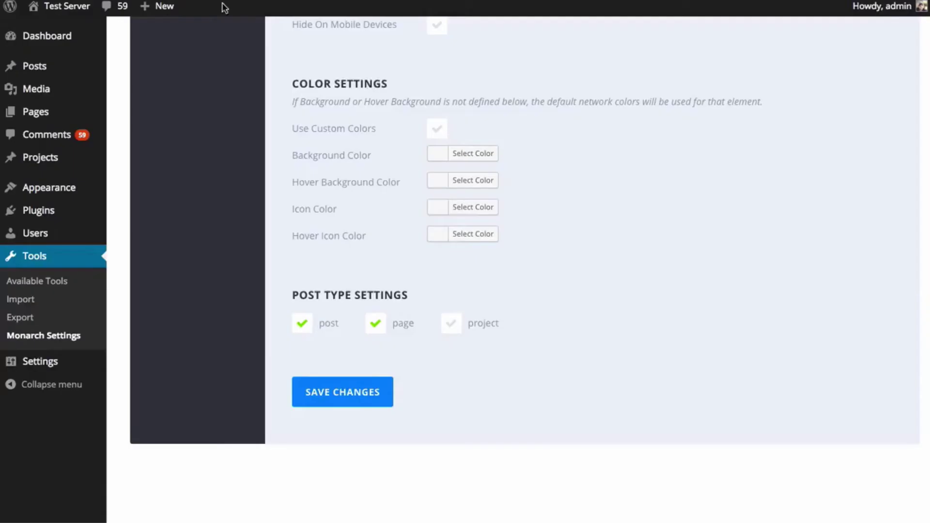
- Change the fly-in's Choose Location setting to the option after Bottom Right
{"action": "scroll", "coordinate": [809, 261], "scroll_direction": "up", "scroll_amount": 7}
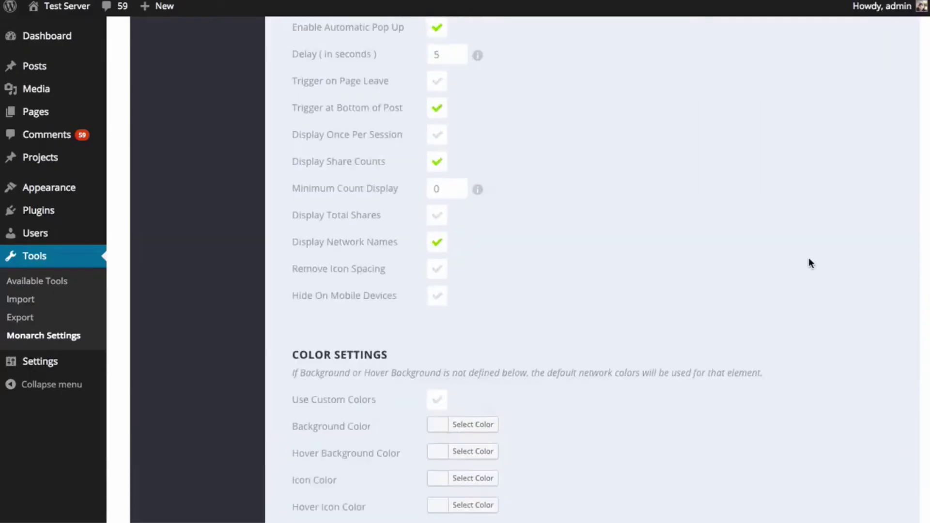
{"action": "scroll", "coordinate": [809, 263], "scroll_direction": "up", "scroll_amount": 14}
{"action": "scroll", "coordinate": [808, 265], "scroll_direction": "down", "scroll_amount": 10}
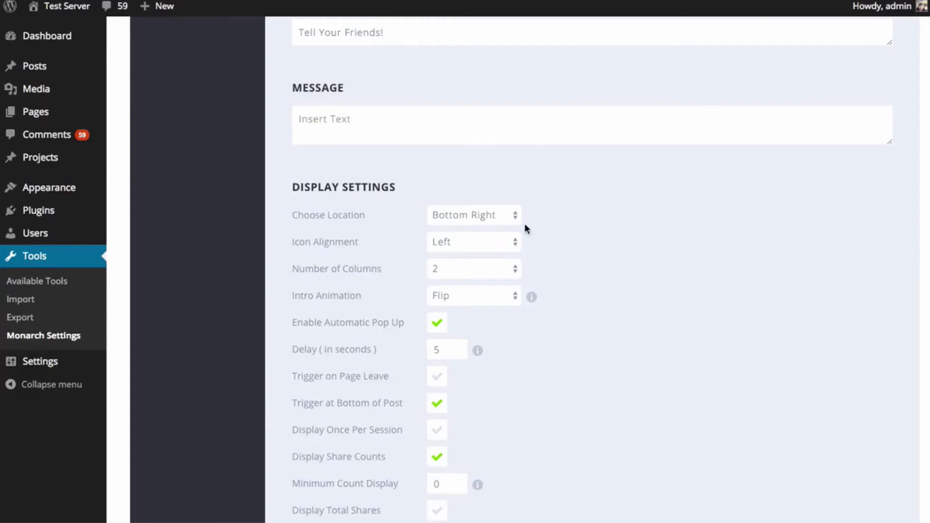
{"action": "left_click", "coordinate": [503, 216]}
{"action": "left_click", "coordinate": [503, 232]}
{"action": "scroll", "coordinate": [503, 376], "scroll_direction": "down", "scroll_amount": 9}
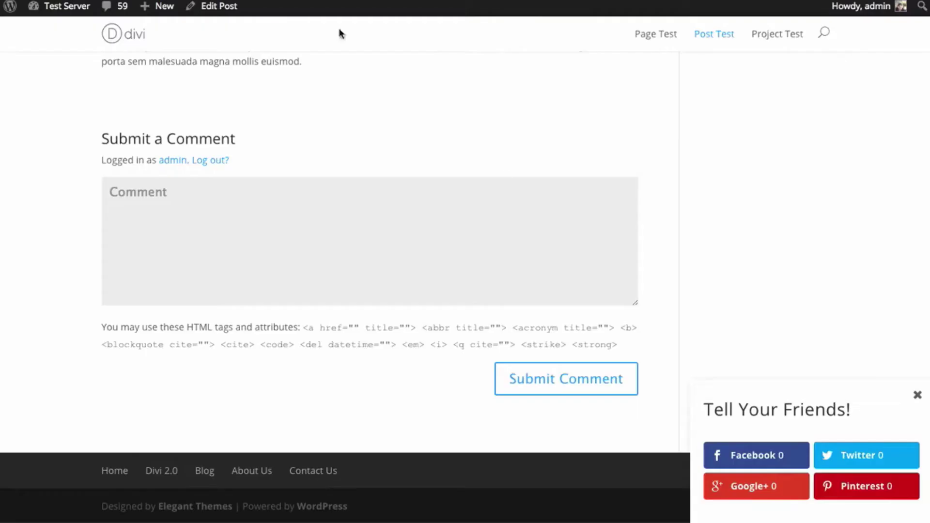
- Set the pop-up's Number of Columns to 1 and save the Monarch settings
{"action": "key", "text": "super+r"}
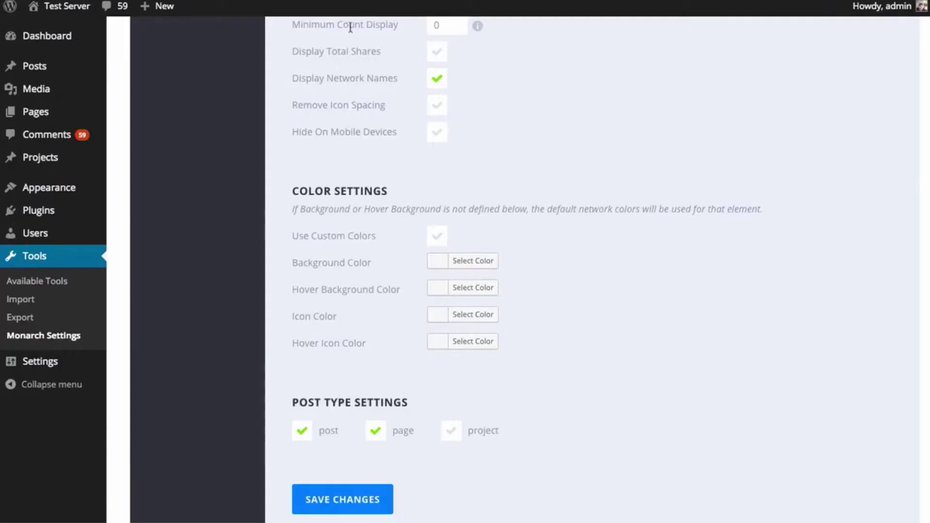
{"action": "scroll", "coordinate": [843, 267], "scroll_direction": "up", "scroll_amount": 7}
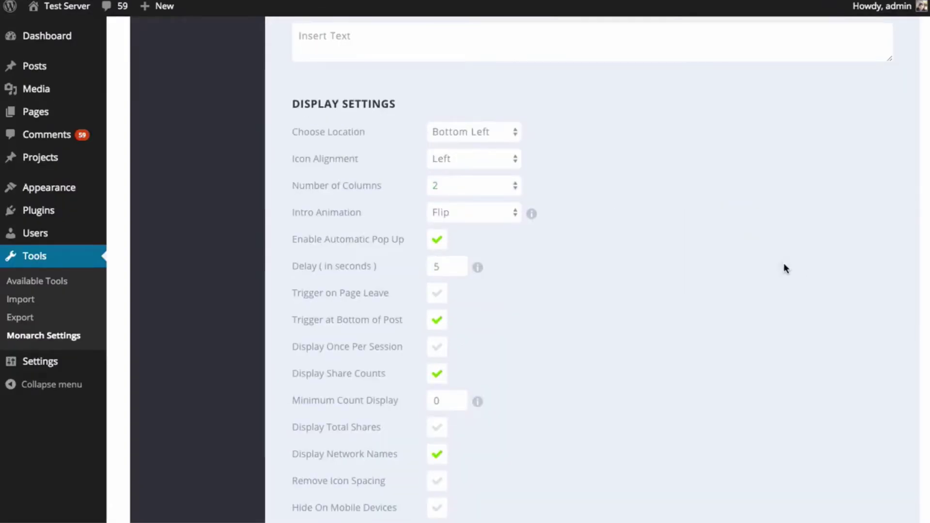
{"action": "left_click", "coordinate": [473, 191]}
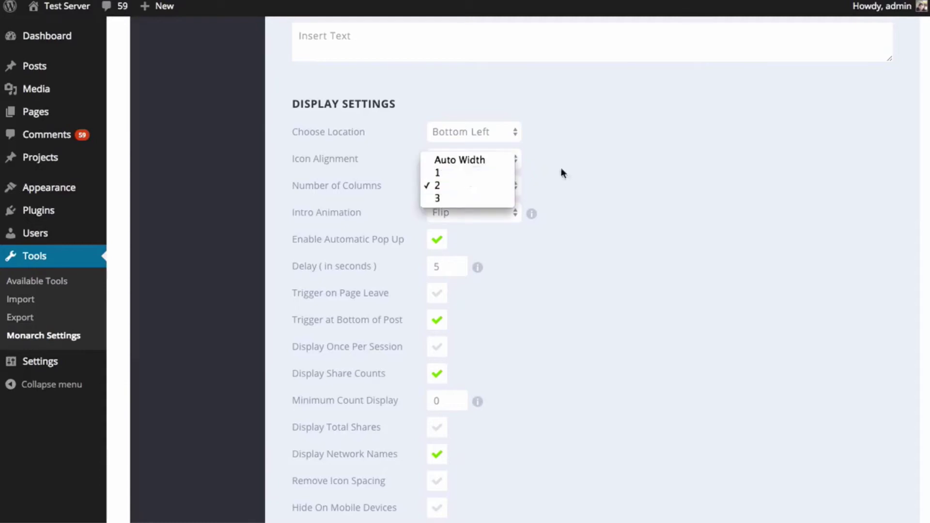
{"action": "left_click", "coordinate": [649, 214]}
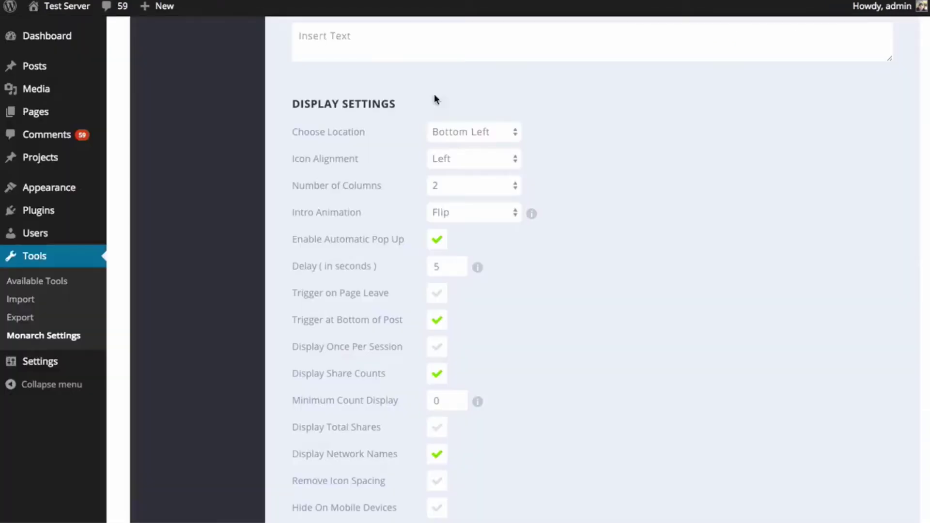
{"action": "left_click", "coordinate": [461, 187]}
{"action": "left_click", "coordinate": [467, 174]}
{"action": "scroll", "coordinate": [669, 315], "scroll_direction": "down", "scroll_amount": 10}
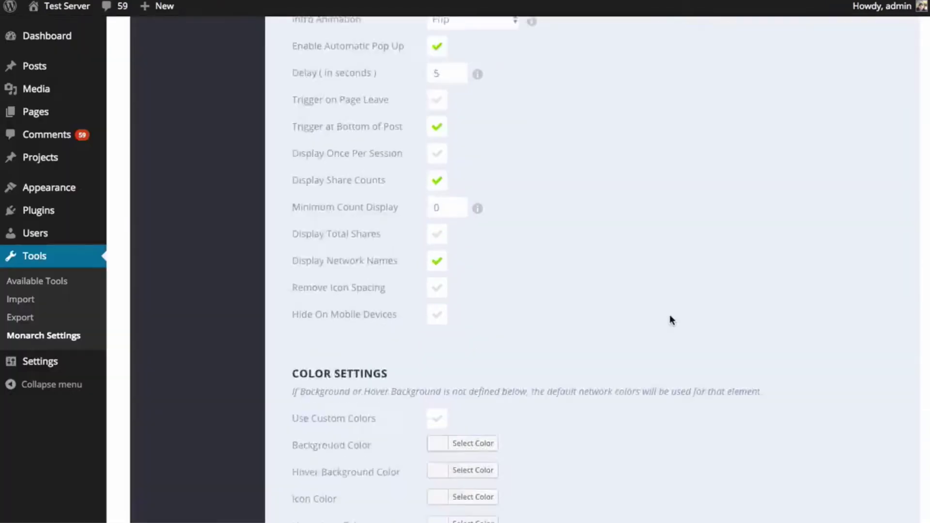
{"action": "left_click", "coordinate": [381, 414]}
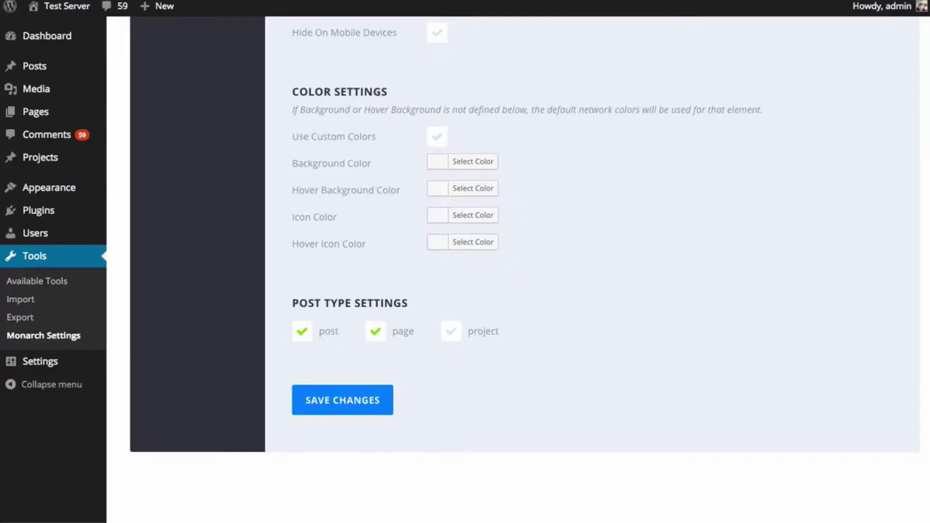
- Try Auto Width for the pop-up's Number of Columns, and settle on 2 columns
{"action": "scroll", "coordinate": [702, 270], "scroll_direction": "up", "scroll_amount": 5}
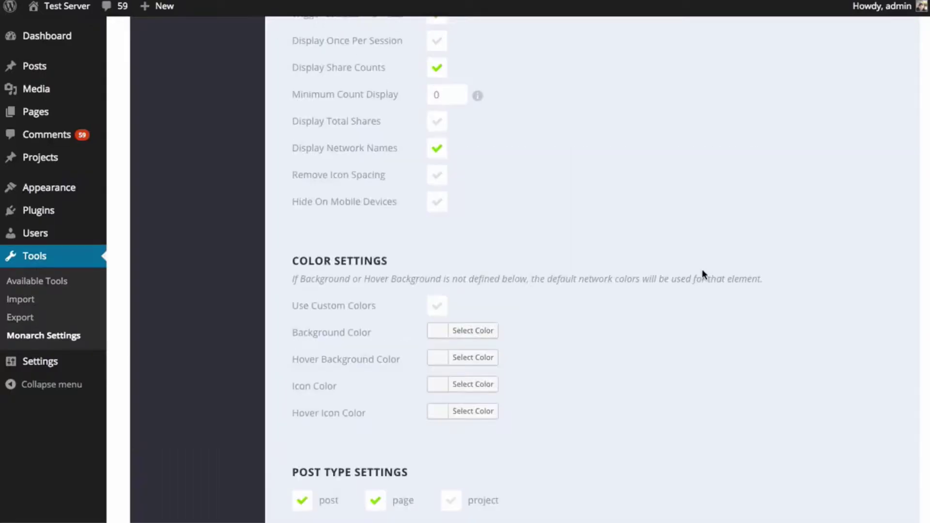
{"action": "scroll", "coordinate": [702, 272], "scroll_direction": "up", "scroll_amount": 3}
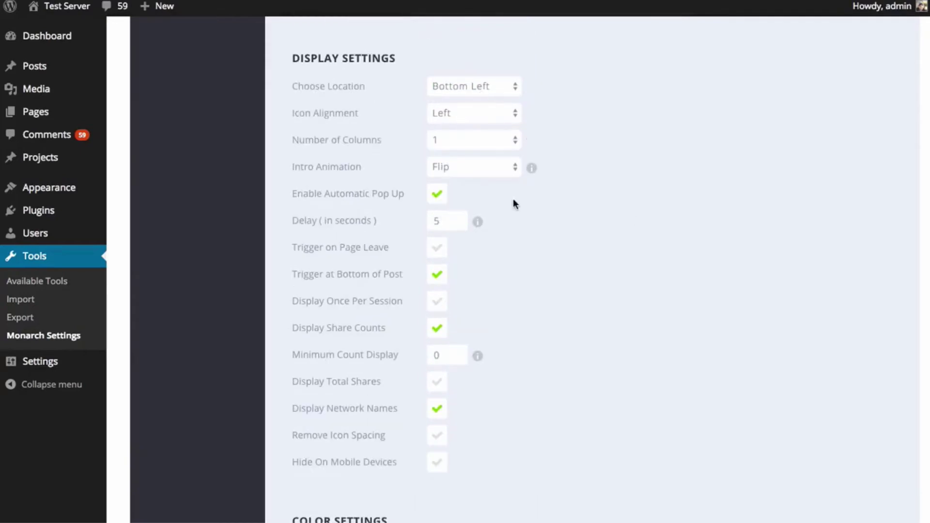
{"action": "scroll", "coordinate": [536, 216], "scroll_direction": "up", "scroll_amount": 5}
{"action": "scroll", "coordinate": [536, 221], "scroll_direction": "up", "scroll_amount": 3}
{"action": "scroll", "coordinate": [546, 322], "scroll_direction": "down", "scroll_amount": 1}
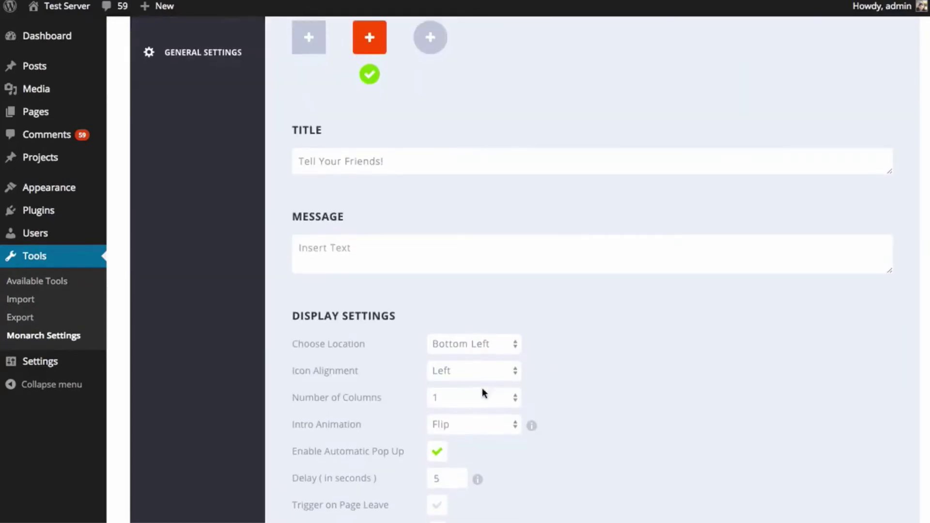
{"action": "left_click", "coordinate": [480, 400]}
{"action": "left_click", "coordinate": [496, 386]}
{"action": "left_click", "coordinate": [479, 398]}
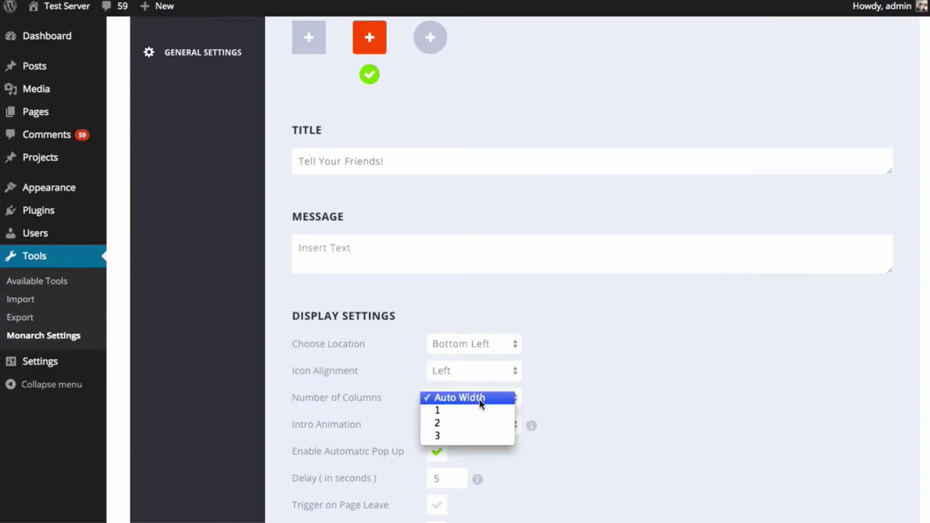
{"action": "left_click", "coordinate": [471, 423]}
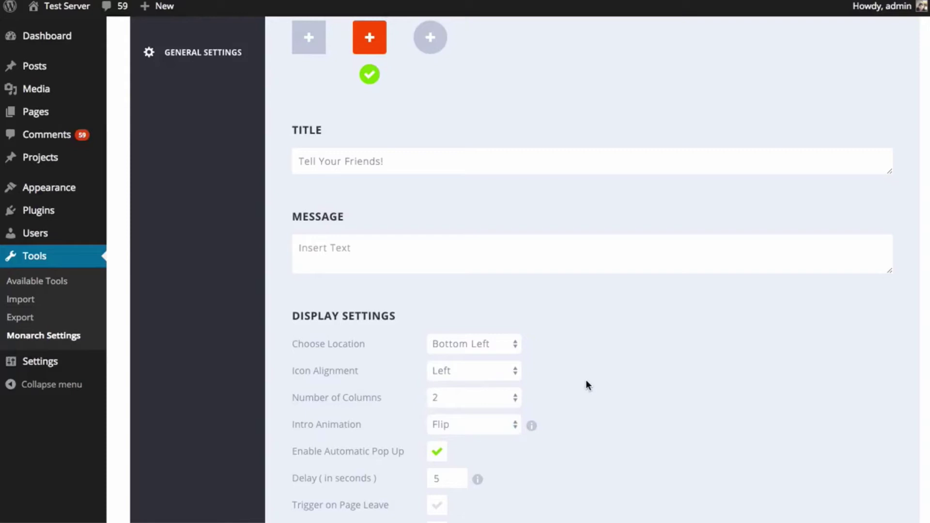
- Set the pop-up's Intro Animation to Slide Up and save the changes
{"action": "scroll", "coordinate": [587, 380], "scroll_direction": "down", "scroll_amount": 2}
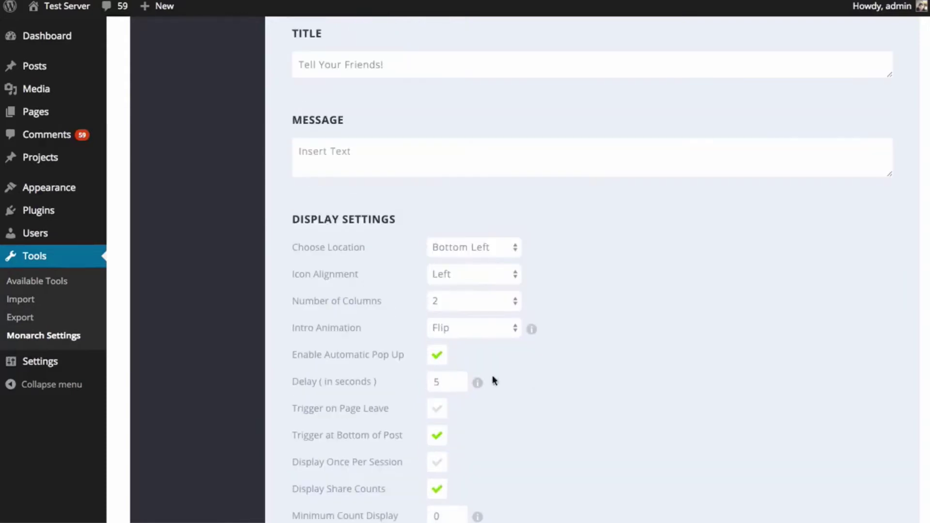
{"action": "scroll", "coordinate": [368, 368], "scroll_direction": "down", "scroll_amount": 2}
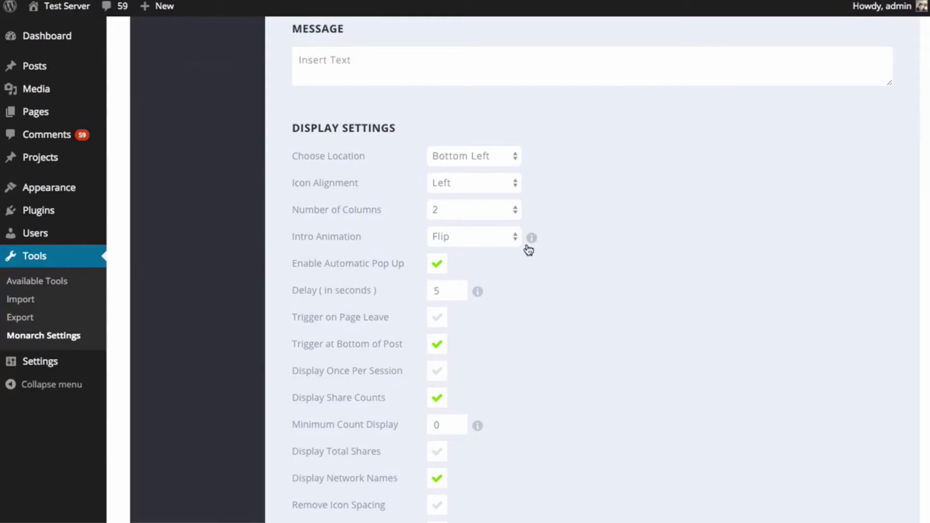
{"action": "left_click", "coordinate": [499, 237]}
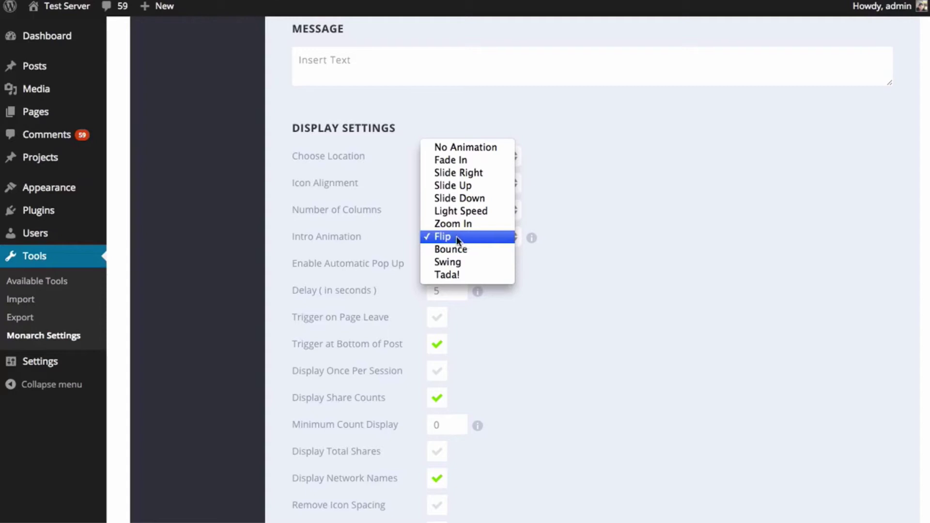
{"action": "left_click", "coordinate": [472, 185]}
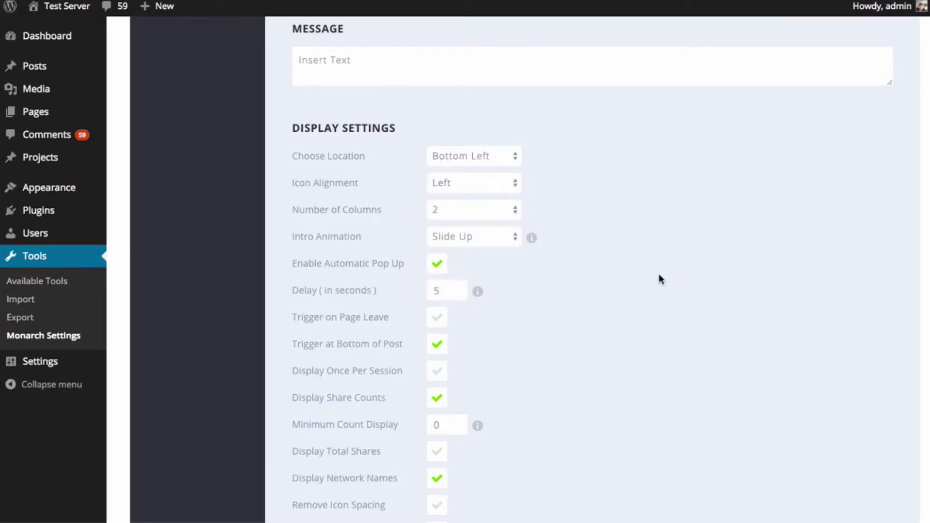
{"action": "scroll", "coordinate": [658, 279], "scroll_direction": "down", "scroll_amount": 10}
{"action": "left_click", "coordinate": [343, 422]}
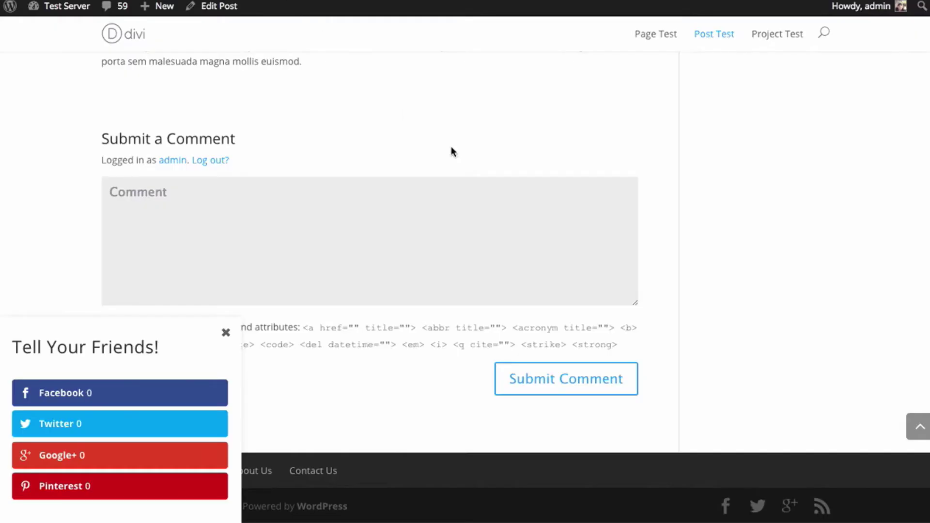
- Reload the blog post and scroll to its end to check the pop-up's animation and column layout
{"action": "scroll", "coordinate": [574, 232], "scroll_direction": "up", "scroll_amount": 15}
{"action": "key", "text": "super+r"}
{"action": "scroll", "coordinate": [574, 232], "scroll_direction": "down", "scroll_amount": 6}
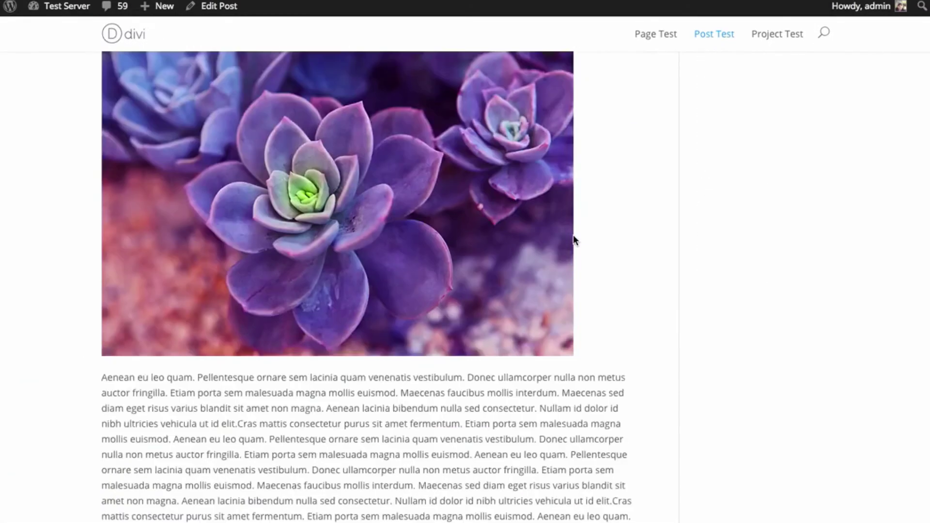
{"action": "scroll", "coordinate": [573, 241], "scroll_direction": "down", "scroll_amount": 9}
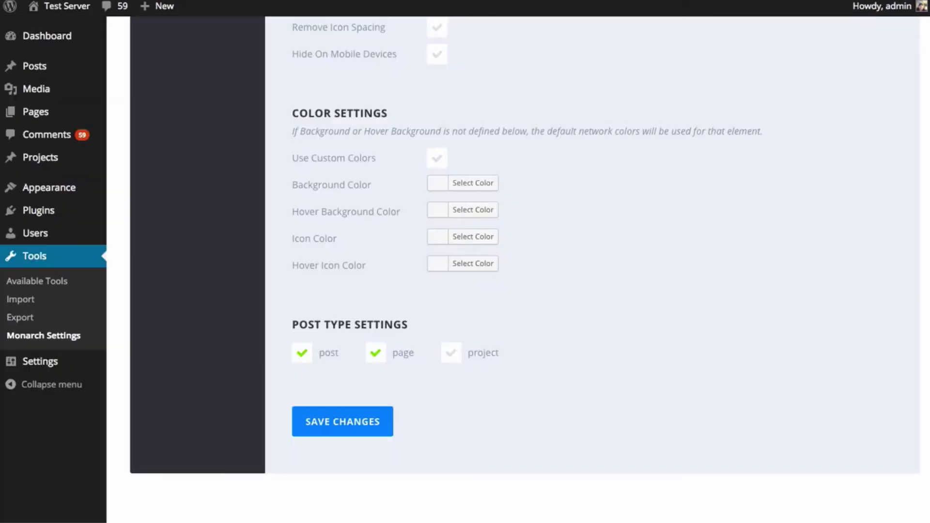
- Disable Trigger at Bottom of Post, leave Enable Automatic Pop Up switched on, and save the changes
{"action": "scroll", "coordinate": [609, 185], "scroll_direction": "up", "scroll_amount": 3}
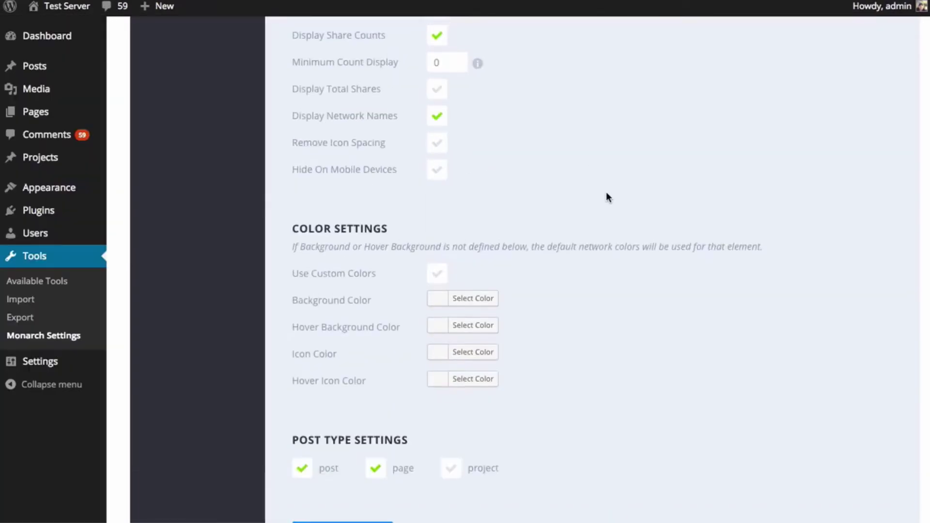
{"action": "scroll", "coordinate": [609, 196], "scroll_direction": "up", "scroll_amount": 4}
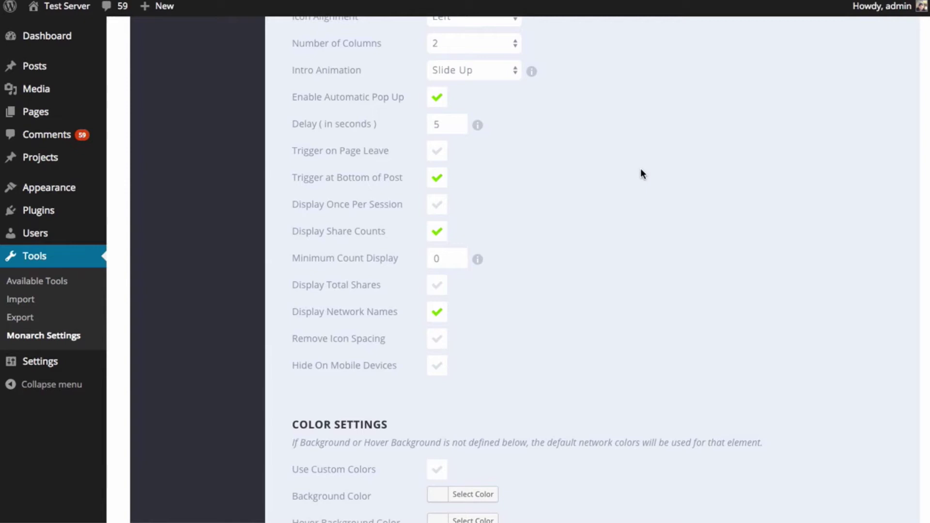
{"action": "left_click", "coordinate": [438, 98]}
{"action": "left_click", "coordinate": [438, 150]}
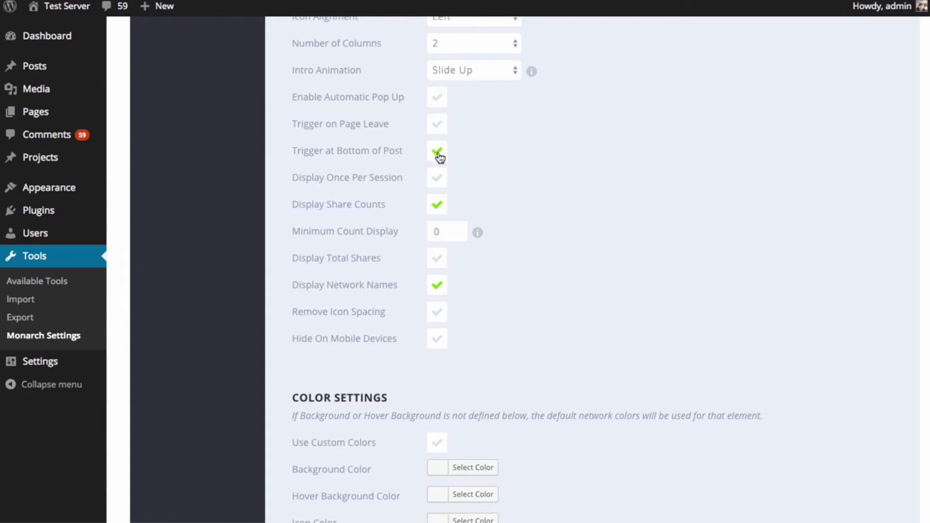
{"action": "left_click", "coordinate": [435, 99]}
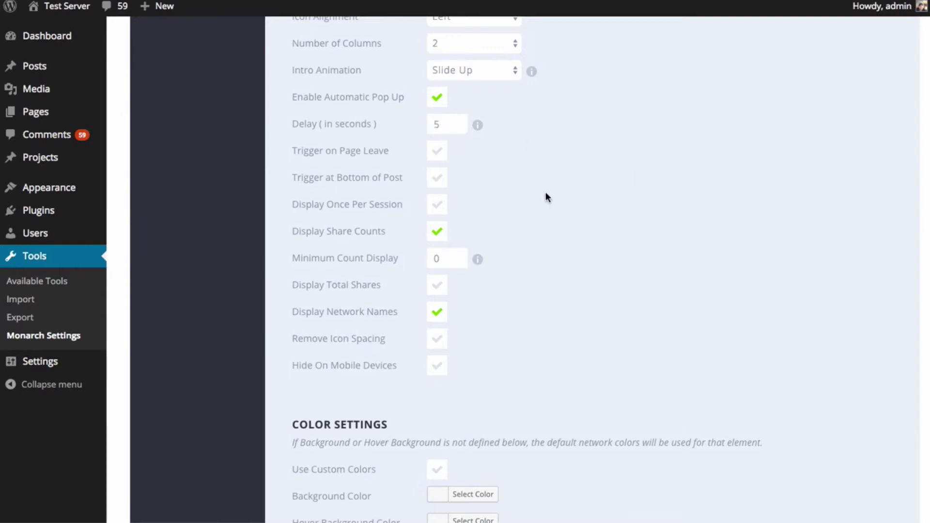
{"action": "scroll", "coordinate": [545, 191], "scroll_direction": "down", "scroll_amount": 8}
{"action": "left_click", "coordinate": [349, 357]}
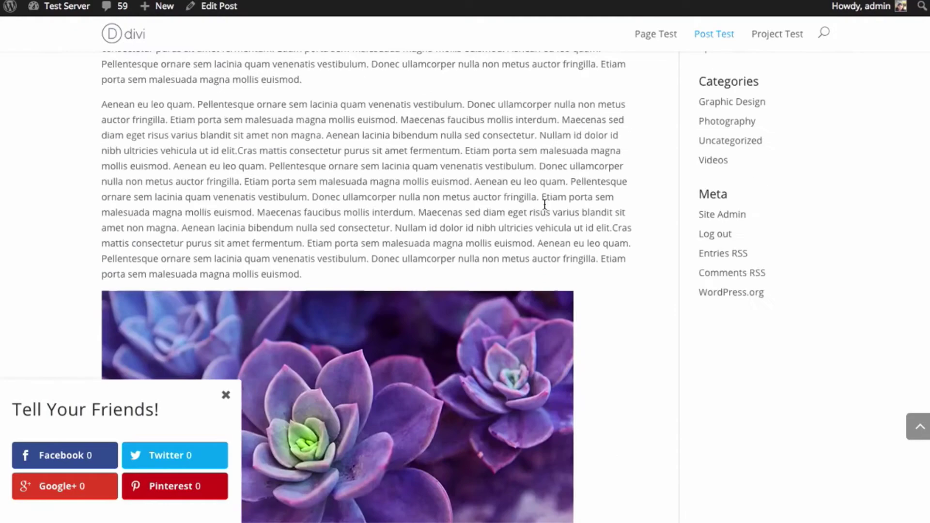
- Reload the blog post from the top to check the timed appearance of the pop-up
{"action": "scroll", "coordinate": [544, 205], "scroll_direction": "up", "scroll_amount": 12}
{"action": "key", "text": "super+r"}
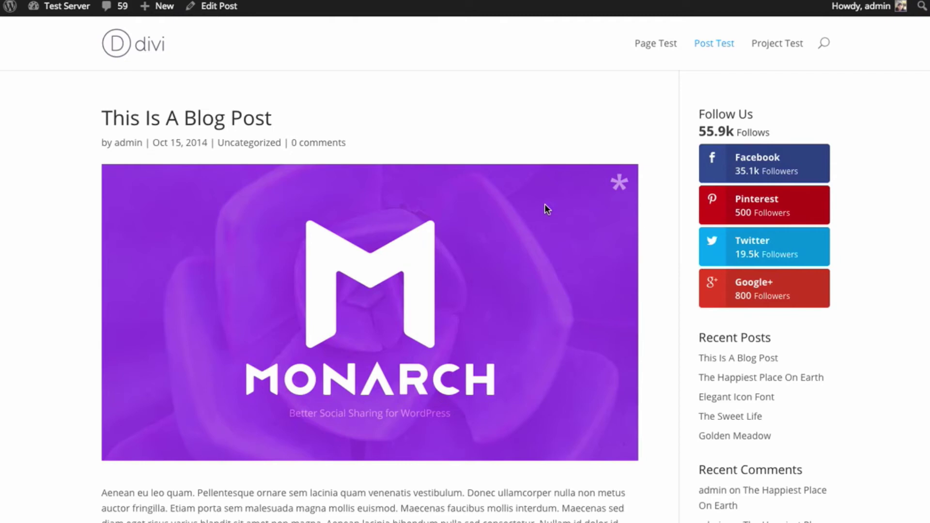
{"action": "scroll", "coordinate": [463, 191], "scroll_direction": "down", "scroll_amount": 5}
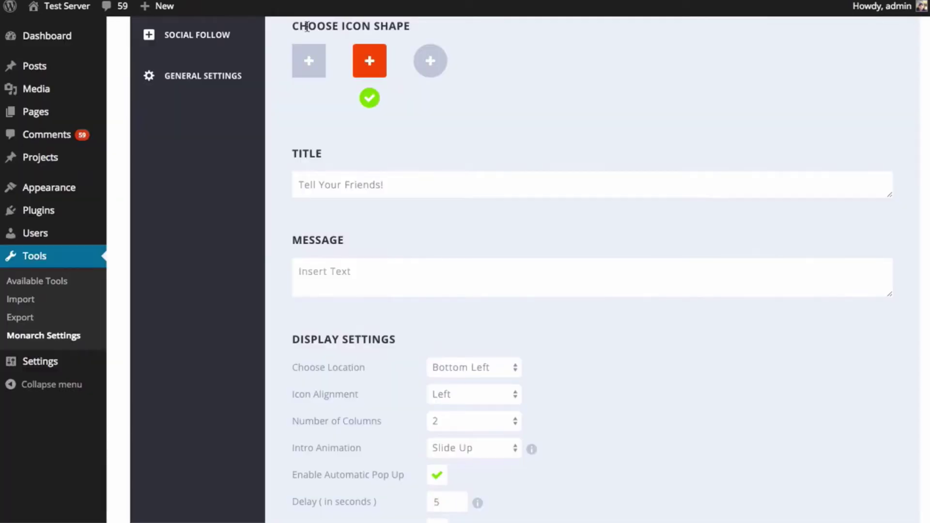
- Disable Enable Automatic Pop Up, save the changes, and scroll through the blog post to check the pop-up's behaviour
{"action": "scroll", "coordinate": [592, 169], "scroll_direction": "up", "scroll_amount": 2}
{"action": "scroll", "coordinate": [592, 168], "scroll_direction": "down", "scroll_amount": 5}
{"action": "scroll", "coordinate": [573, 304], "scroll_direction": "down", "scroll_amount": 1}
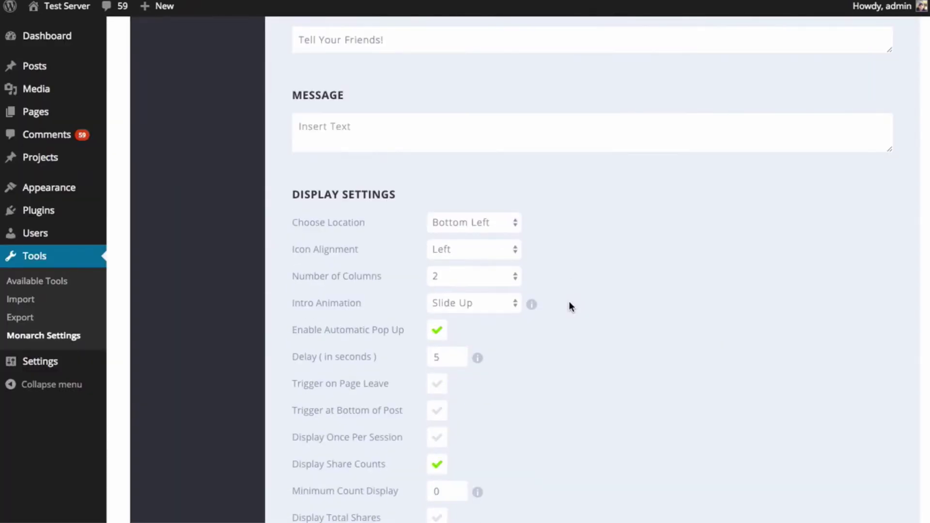
{"action": "left_click", "coordinate": [437, 330]}
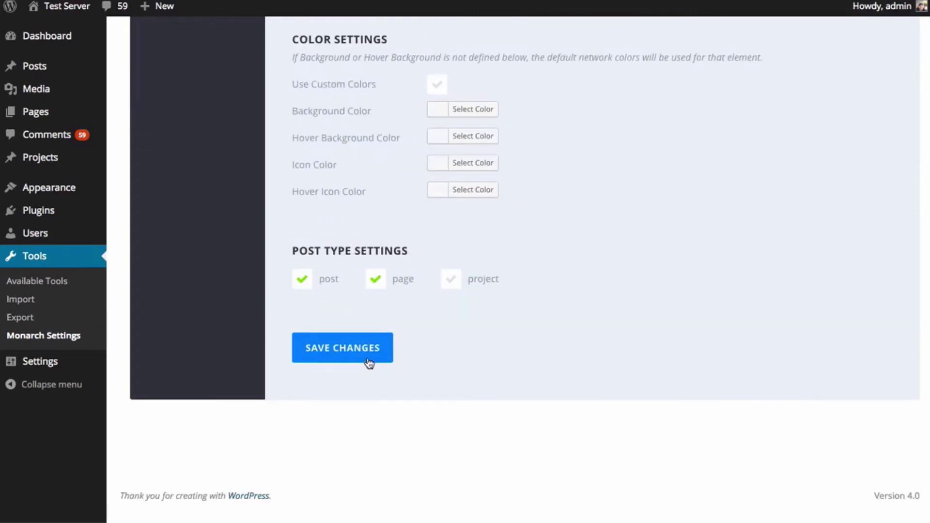
{"action": "left_click", "coordinate": [367, 359]}
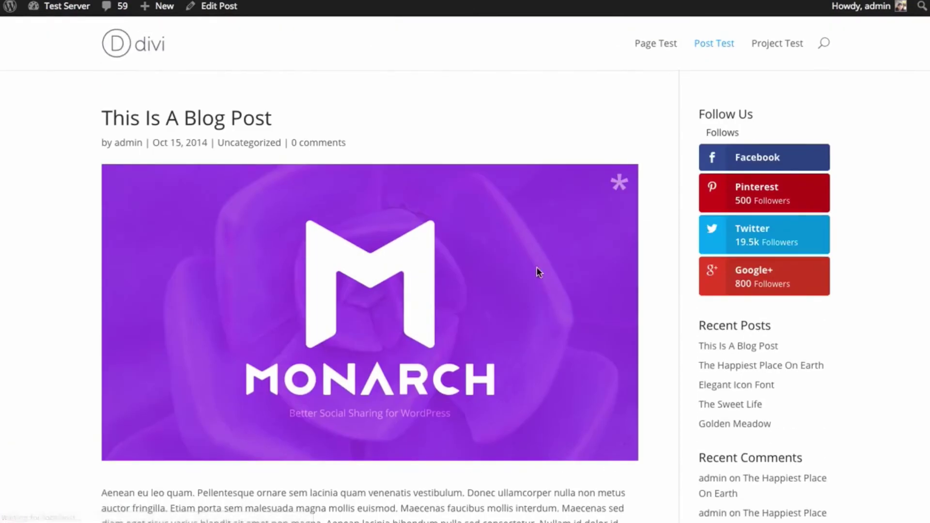
{"action": "scroll", "coordinate": [344, 315], "scroll_direction": "down", "scroll_amount": 15}
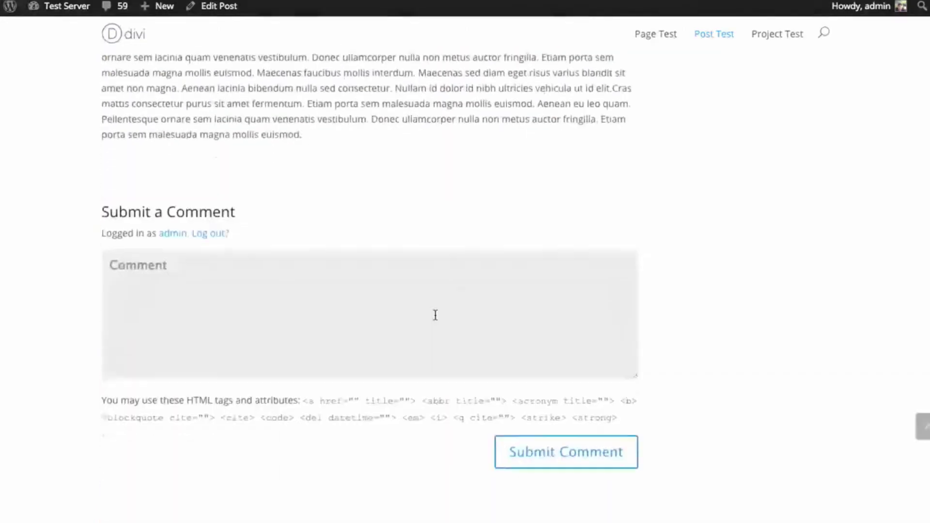
{"action": "scroll", "coordinate": [435, 318], "scroll_direction": "up", "scroll_amount": 15}
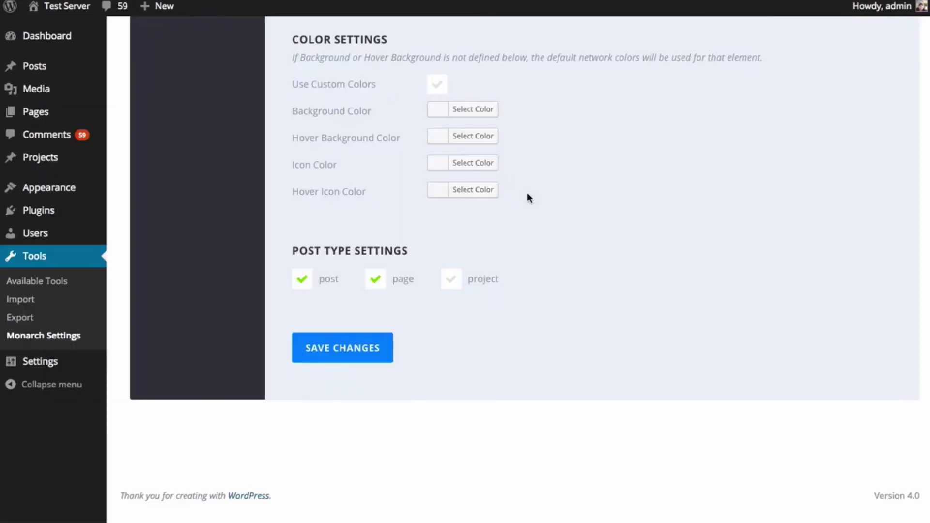
- Enable Trigger at Bottom of Post for the pop-up and save the changes
{"action": "scroll", "coordinate": [529, 197], "scroll_direction": "up", "scroll_amount": 5}
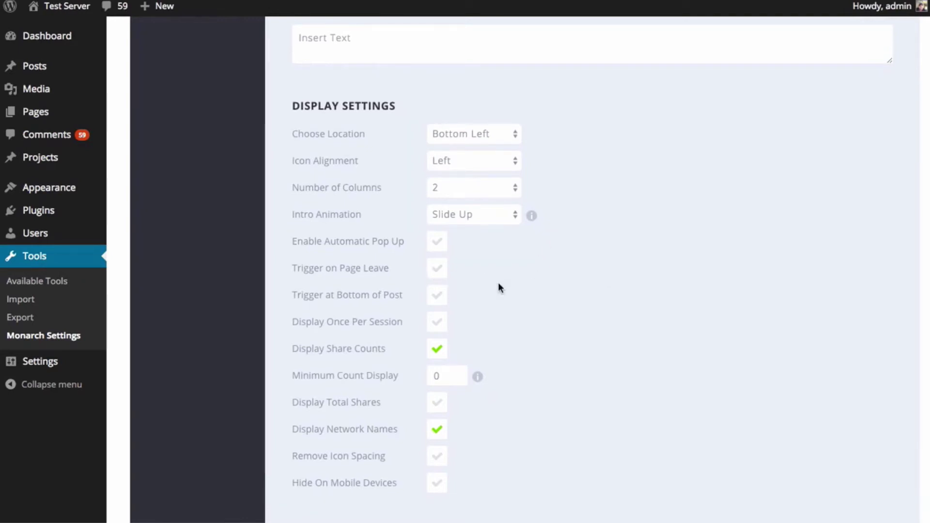
{"action": "left_click", "coordinate": [439, 295]}
{"action": "scroll", "coordinate": [445, 416], "scroll_direction": "down", "scroll_amount": 3}
{"action": "scroll", "coordinate": [347, 451], "scroll_direction": "down", "scroll_amount": 6}
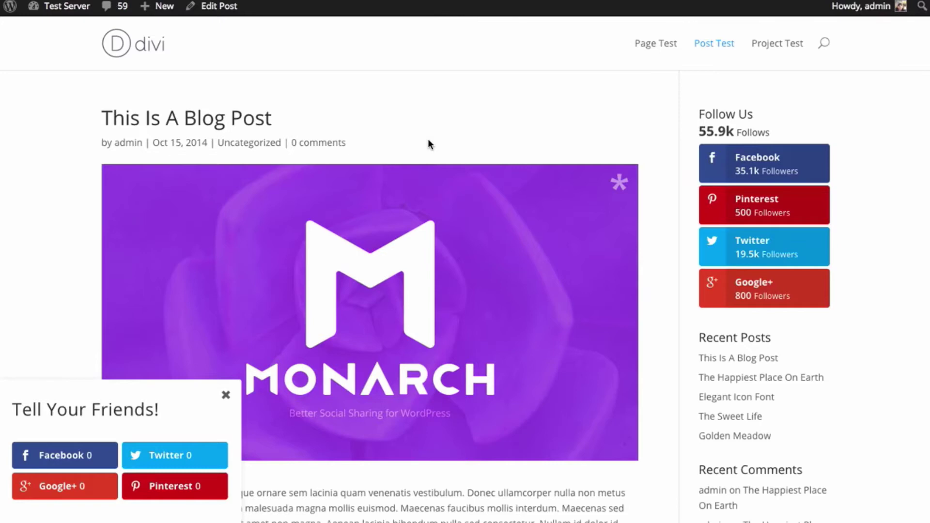
- Reload the blog post and scroll to its bottom to test the bottom-of-post pop-up trigger
{"action": "key", "text": "super+r"}
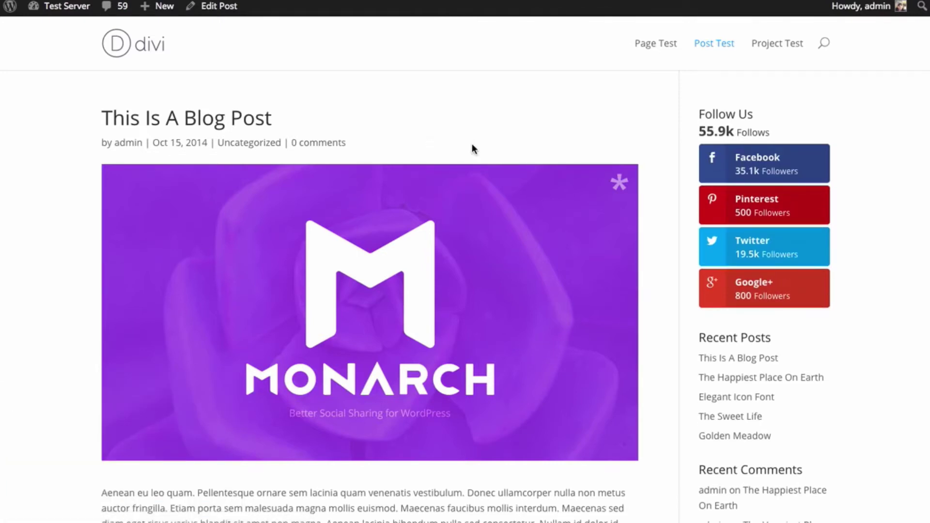
{"action": "scroll", "coordinate": [368, 286], "scroll_direction": "down", "scroll_amount": 20}
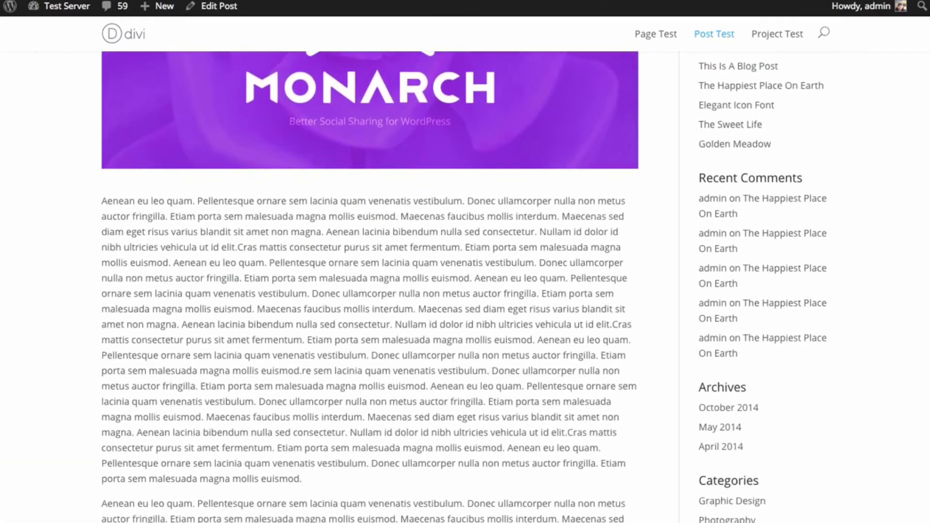
{"action": "scroll", "coordinate": [369, 286], "scroll_direction": "down", "scroll_amount": 15}
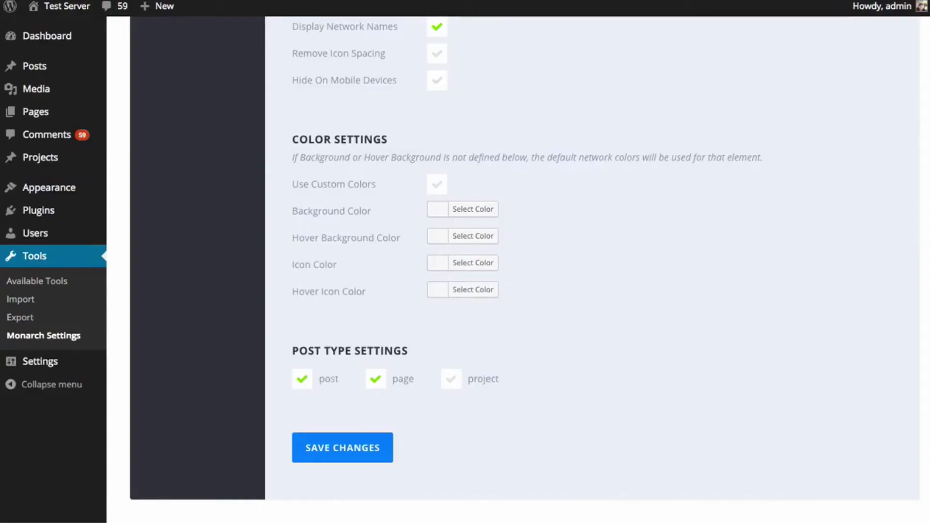
- Enable Display Once Per Session for the social sharing fly-in and select its session duration value
{"action": "scroll", "coordinate": [625, 223], "scroll_direction": "up", "scroll_amount": 3}
{"action": "scroll", "coordinate": [626, 224], "scroll_direction": "up", "scroll_amount": 3}
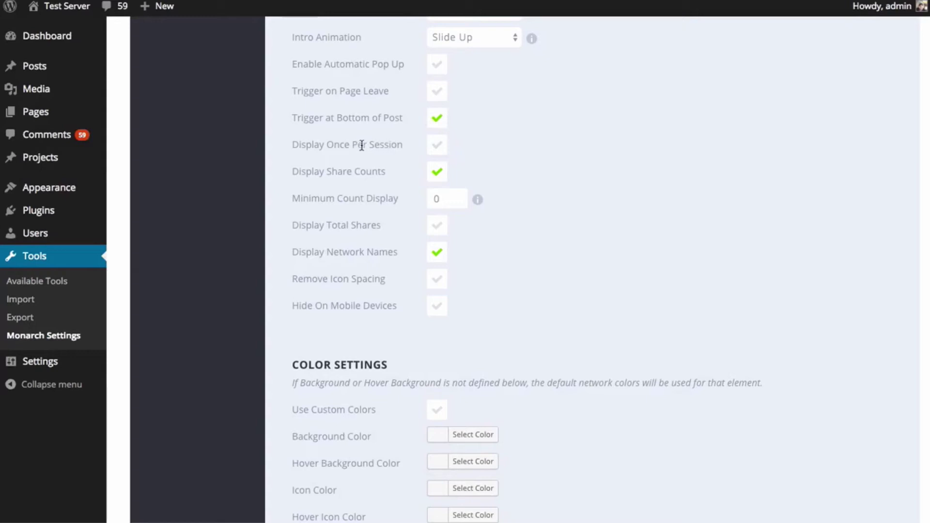
{"action": "left_click", "coordinate": [439, 151]}
{"action": "left_click", "coordinate": [441, 153]}
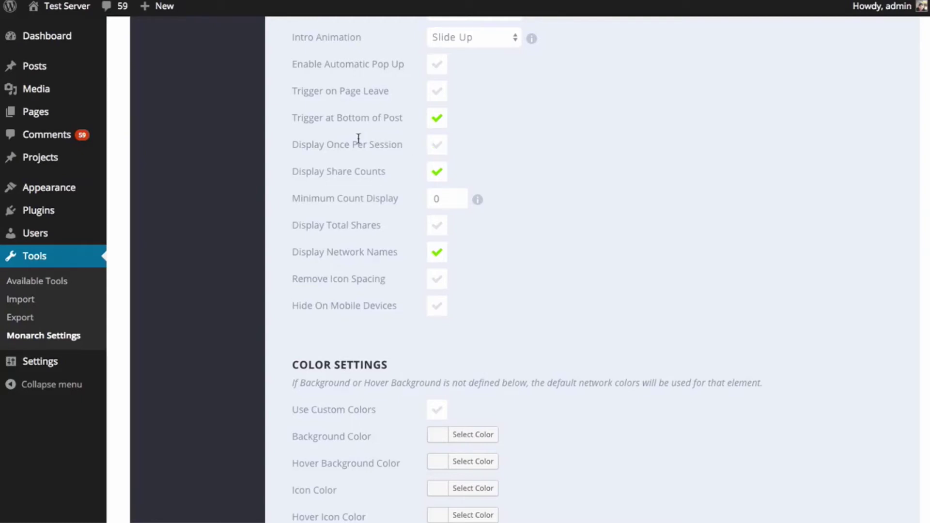
{"action": "left_click", "coordinate": [442, 150]}
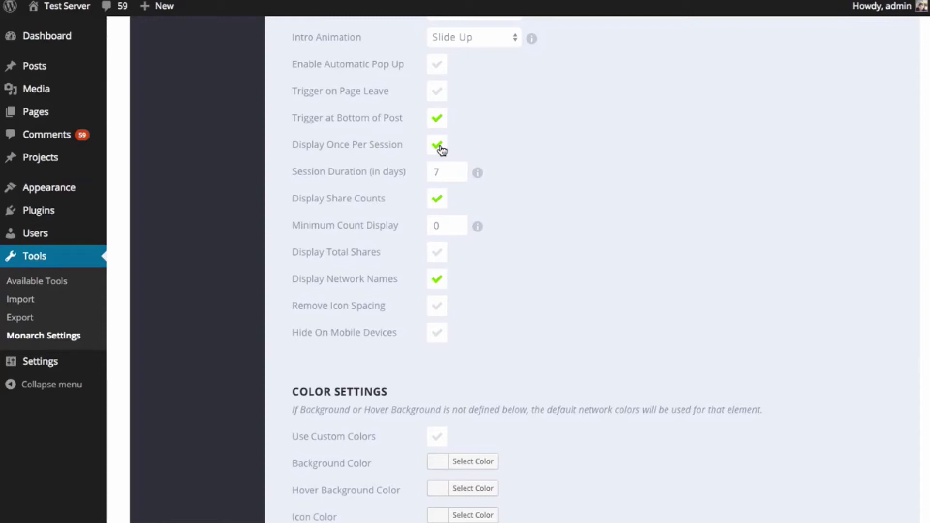
{"action": "double_click", "coordinate": [446, 175]}
{"action": "left_click", "coordinate": [548, 139]}
- Switch Hide On Mobile Devices on and off again, and look over the fly-in's color and post type settings
{"action": "left_click", "coordinate": [438, 335]}
{"action": "left_click", "coordinate": [438, 335]}
{"action": "scroll", "coordinate": [554, 274], "scroll_direction": "down", "scroll_amount": 6}
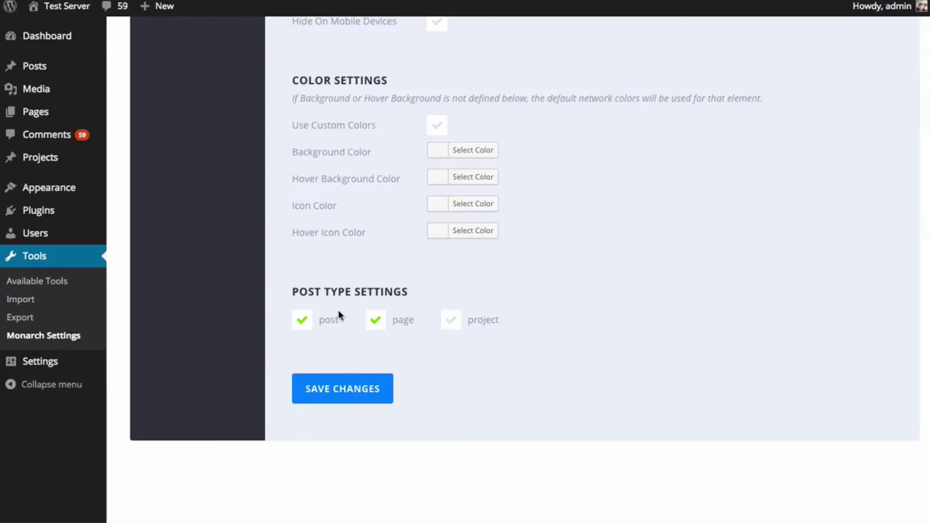
{"action": "scroll", "coordinate": [339, 310], "scroll_direction": "up", "scroll_amount": 15}
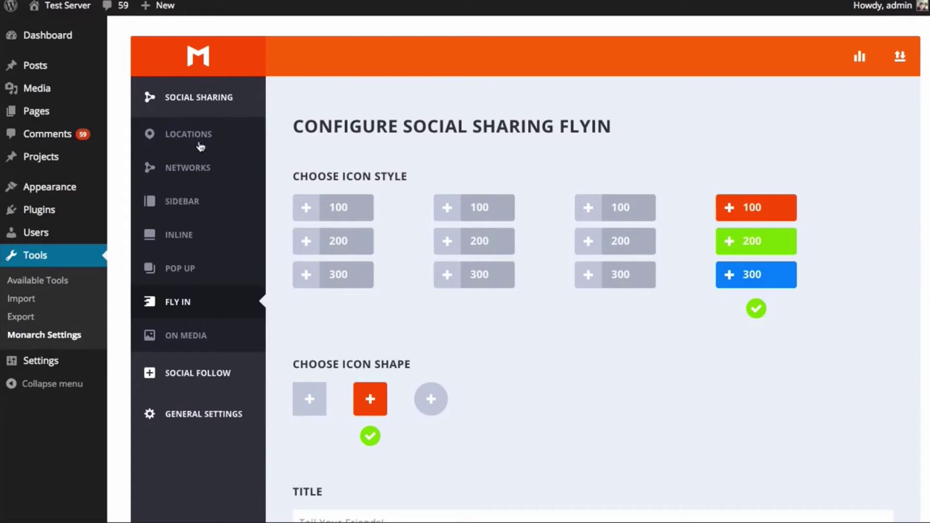
- Deselect Fly In and select Pop Up as the social sharing location
{"action": "left_click", "coordinate": [197, 139]}
{"action": "left_click", "coordinate": [795, 222]}
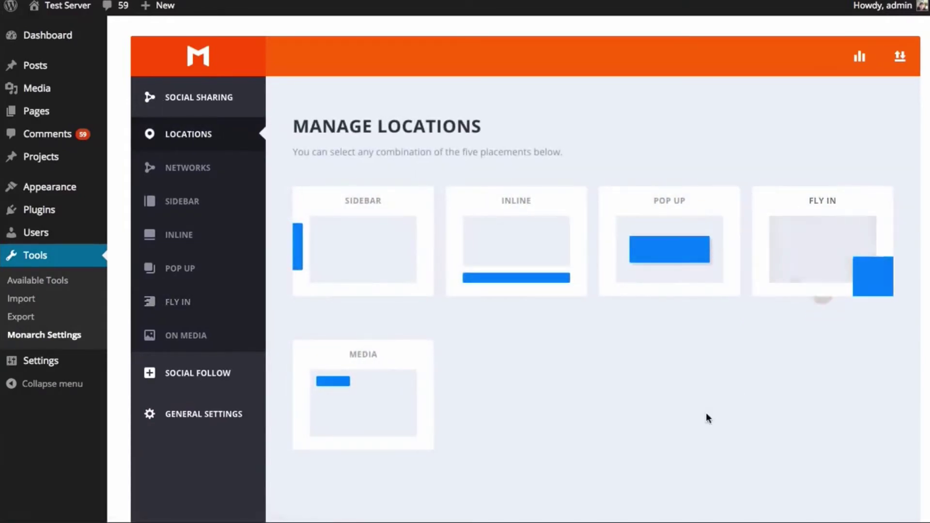
{"action": "left_click", "coordinate": [681, 245]}
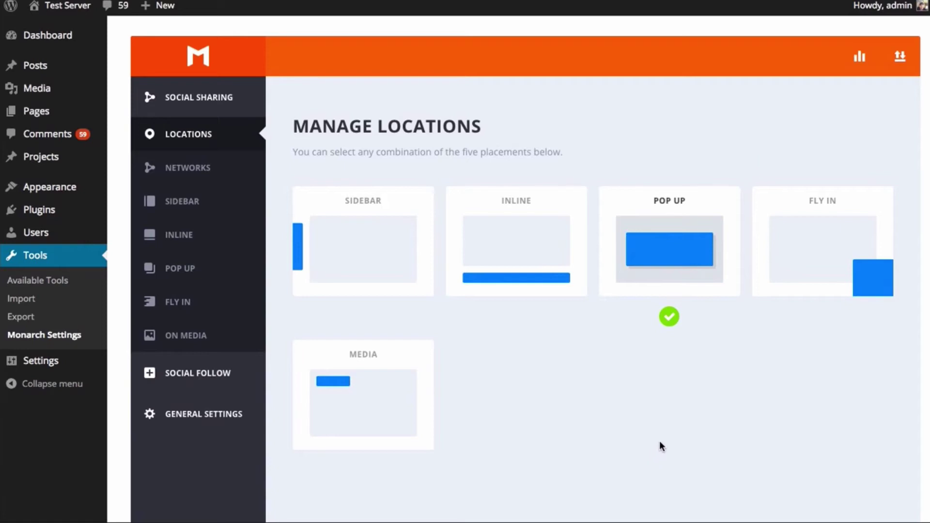
- Save the social sharing pop-up settings and check the pop-up on the blog post, closing it after viewing
{"action": "left_click", "coordinate": [180, 268]}
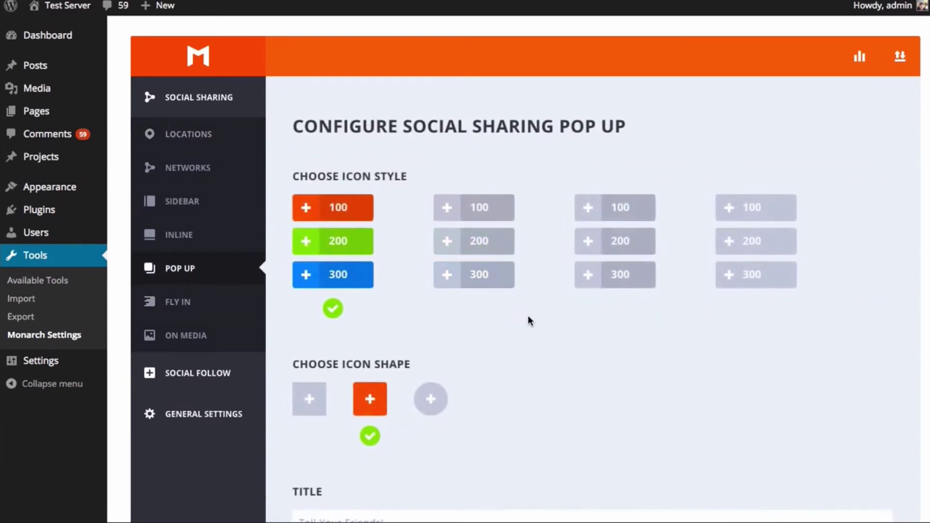
{"action": "scroll", "coordinate": [530, 322], "scroll_direction": "down", "scroll_amount": 15}
{"action": "scroll", "coordinate": [473, 371], "scroll_direction": "down", "scroll_amount": 5}
{"action": "left_click", "coordinate": [349, 347]}
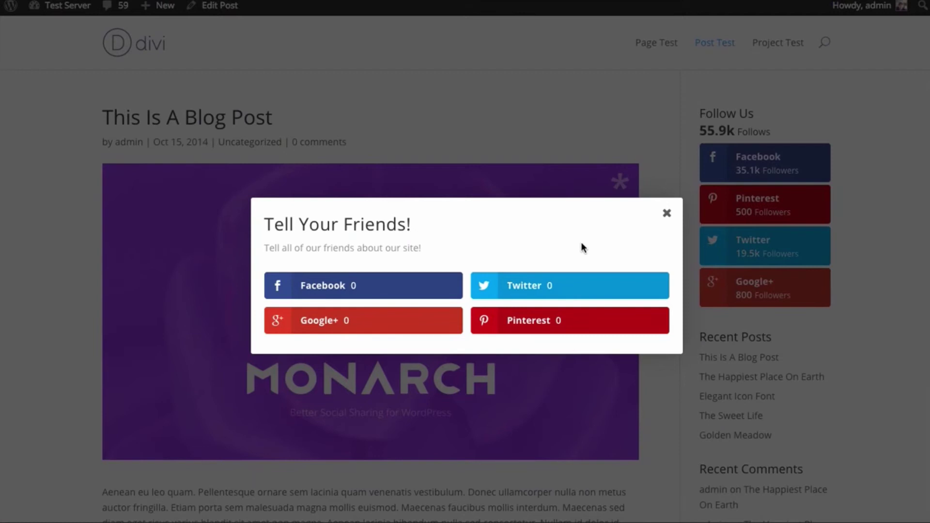
{"action": "left_click", "coordinate": [667, 213]}
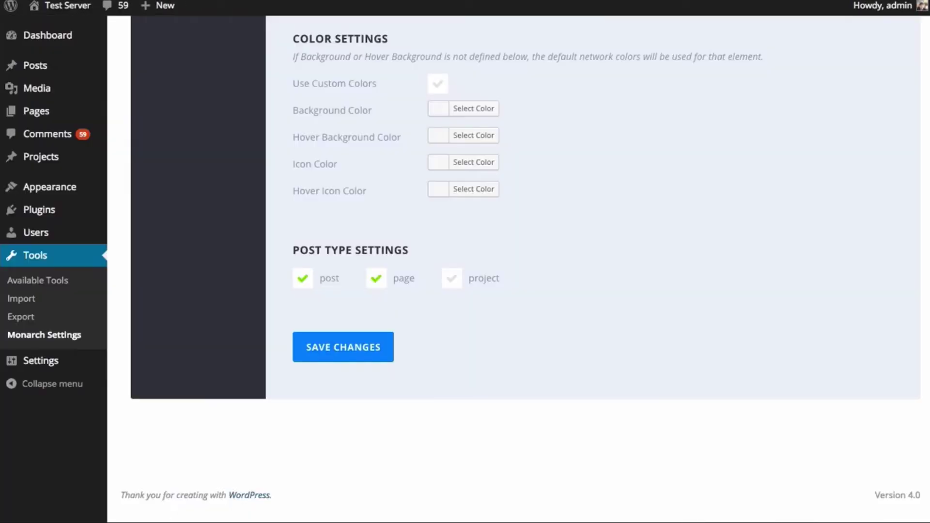
- Review the pop-up's icon style, icon shape, title, message and available intro animations without changing them
{"action": "scroll", "coordinate": [554, 280], "scroll_direction": "up", "scroll_amount": 15}
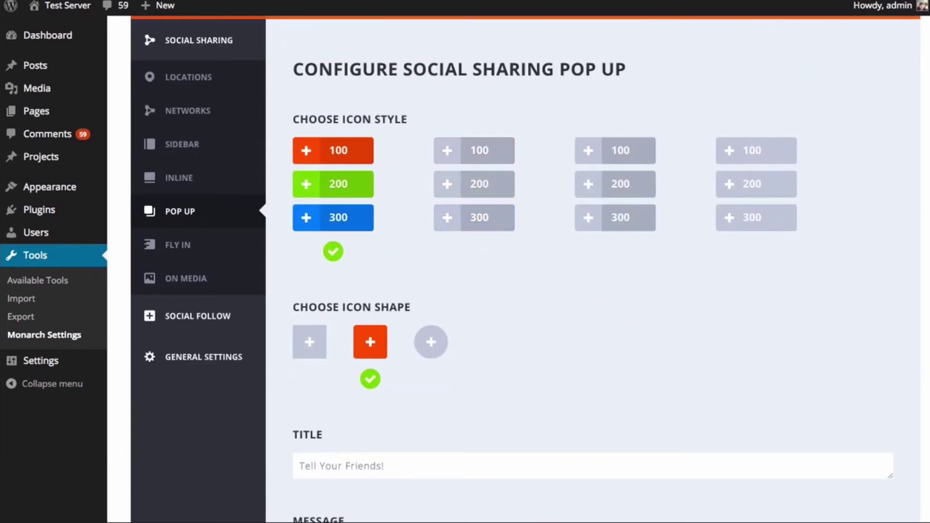
{"action": "scroll", "coordinate": [820, 77], "scroll_direction": "down", "scroll_amount": 2}
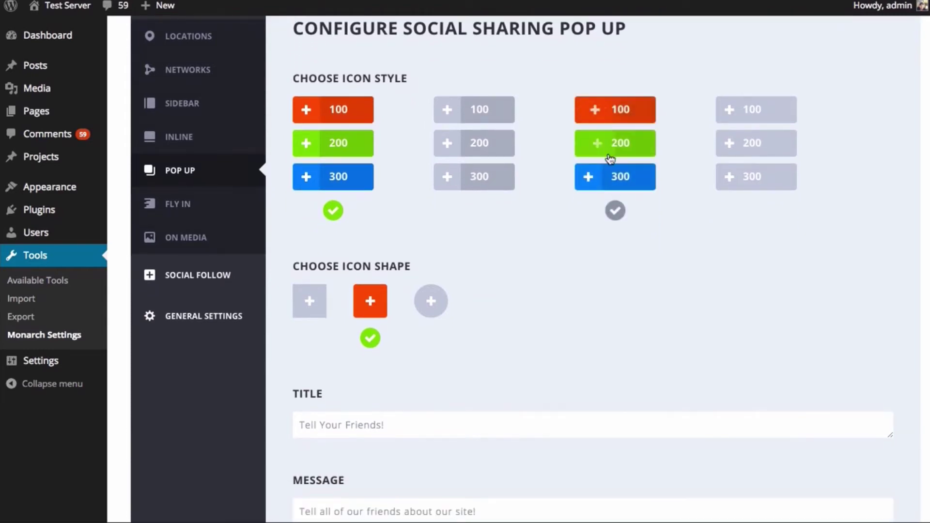
{"action": "scroll", "coordinate": [524, 313], "scroll_direction": "down", "scroll_amount": 2}
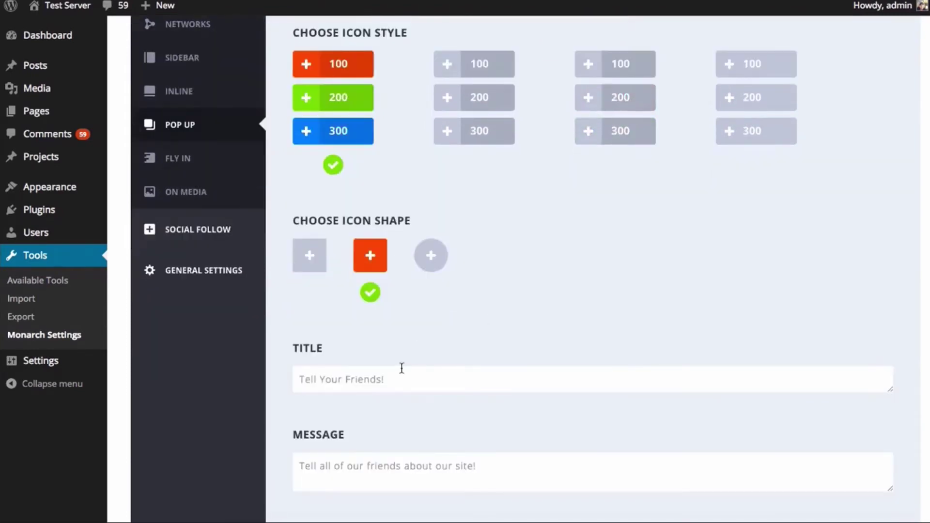
{"action": "left_click", "coordinate": [401, 373]}
{"action": "left_click", "coordinate": [500, 469]}
{"action": "left_click", "coordinate": [449, 379]}
{"action": "scroll", "coordinate": [452, 365], "scroll_direction": "down", "scroll_amount": 1}
{"action": "scroll", "coordinate": [454, 365], "scroll_direction": "down", "scroll_amount": 15}
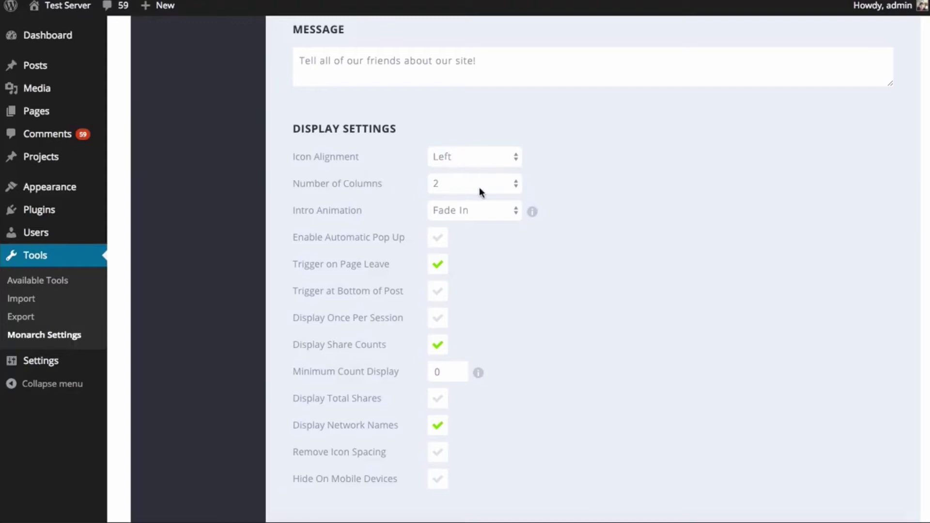
{"action": "left_click", "coordinate": [470, 210]}
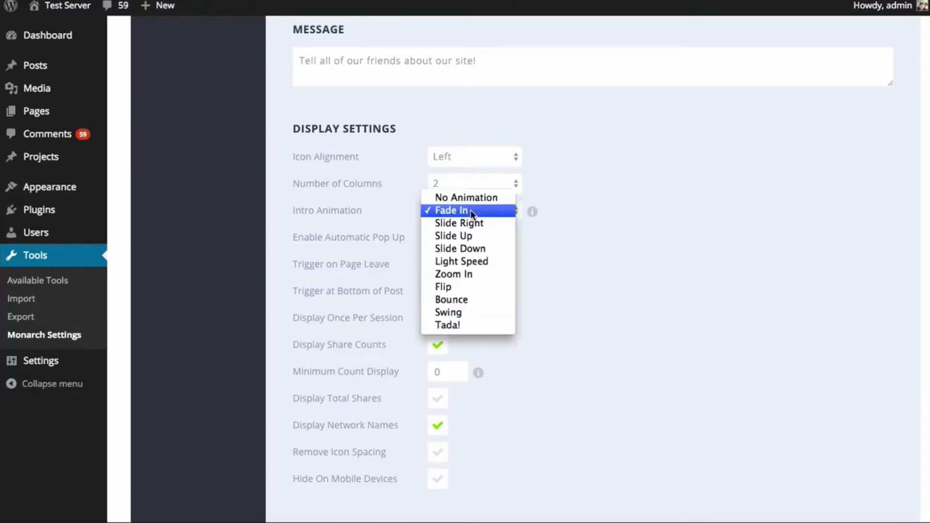
{"action": "left_click", "coordinate": [655, 216]}
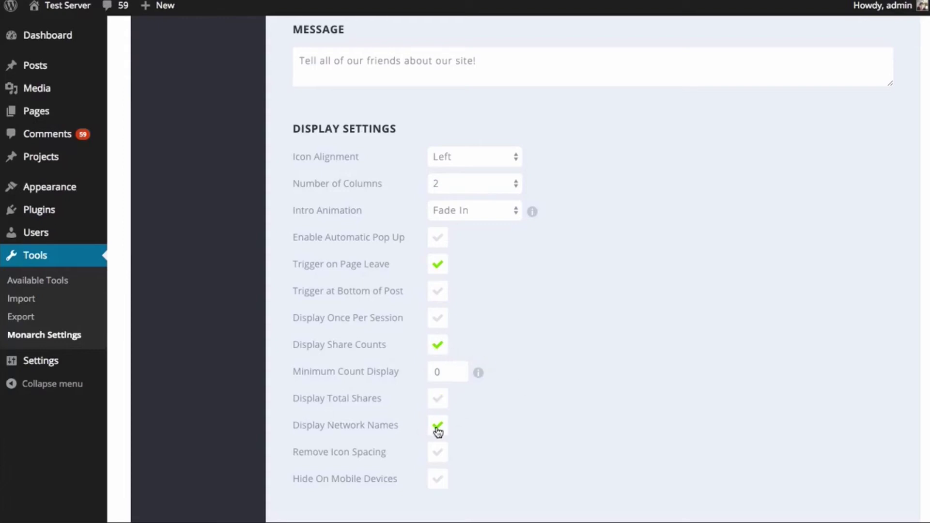
- Switch Display Total Shares and Remove Icon Spacing on and off, and review the pop-up's remaining display, color and post type settings
{"action": "left_click", "coordinate": [439, 402]}
{"action": "left_click", "coordinate": [439, 403]}
{"action": "left_click", "coordinate": [438, 452]}
{"action": "left_click", "coordinate": [441, 460]}
{"action": "left_click", "coordinate": [438, 478]}
{"action": "scroll", "coordinate": [590, 409], "scroll_direction": "down", "scroll_amount": 6}
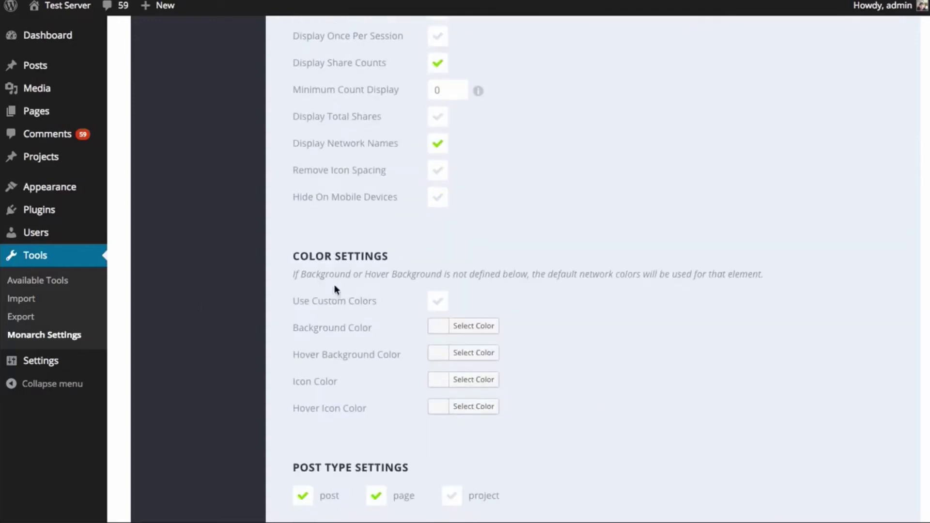
{"action": "scroll", "coordinate": [437, 333], "scroll_direction": "down", "scroll_amount": 3}
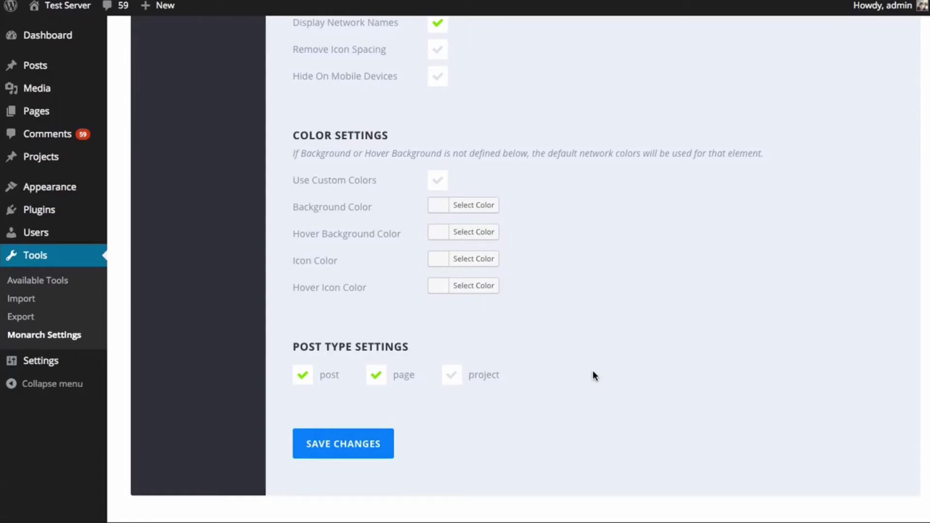
{"action": "scroll", "coordinate": [621, 275], "scroll_direction": "up", "scroll_amount": 10}
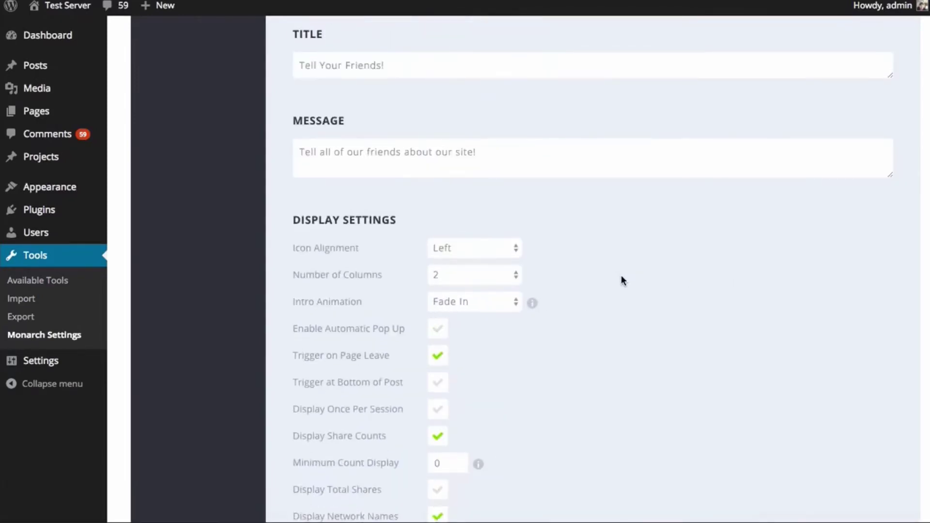
{"action": "scroll", "coordinate": [622, 280], "scroll_direction": "down", "scroll_amount": 2}
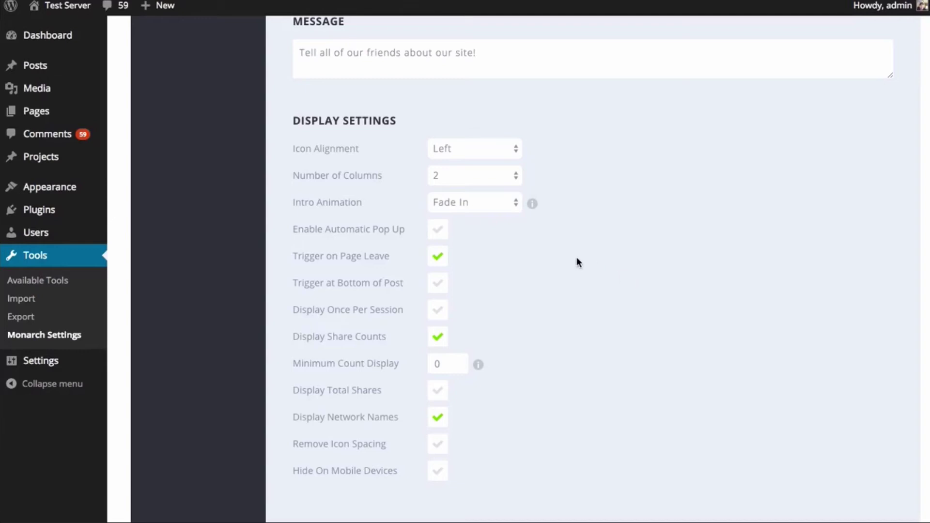
- Add Fly In to the social sharing locations alongside Pop Up and save the changes
{"action": "scroll", "coordinate": [577, 262], "scroll_direction": "up", "scroll_amount": 6}
{"action": "left_click", "coordinate": [185, 127]}
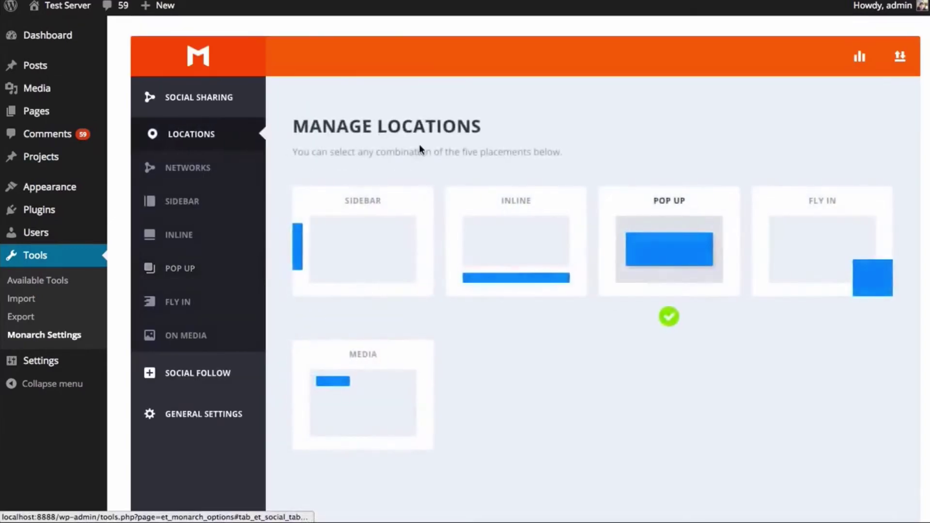
{"action": "left_click", "coordinate": [826, 252]}
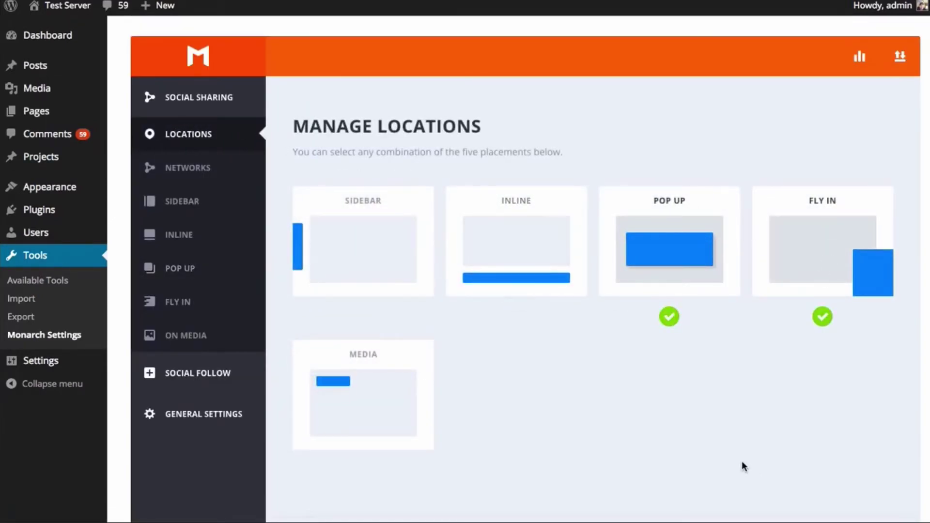
{"action": "scroll", "coordinate": [692, 439], "scroll_direction": "down", "scroll_amount": 5}
{"action": "left_click", "coordinate": [378, 356]}
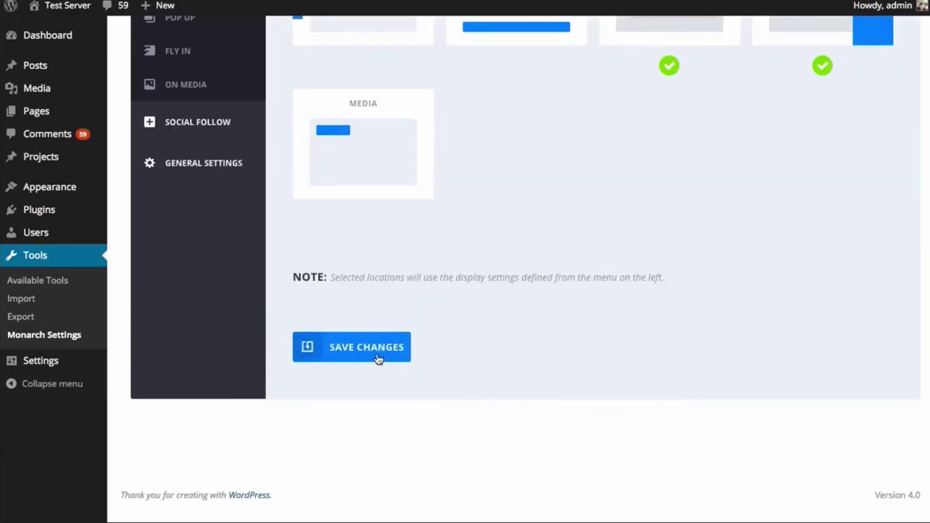
{"action": "scroll", "coordinate": [380, 454], "scroll_direction": "down", "scroll_amount": 5}
- Review the social sharing pop-up's configuration, from icon styles through the display settings and its triggers
{"action": "scroll", "coordinate": [381, 454], "scroll_direction": "up", "scroll_amount": 5}
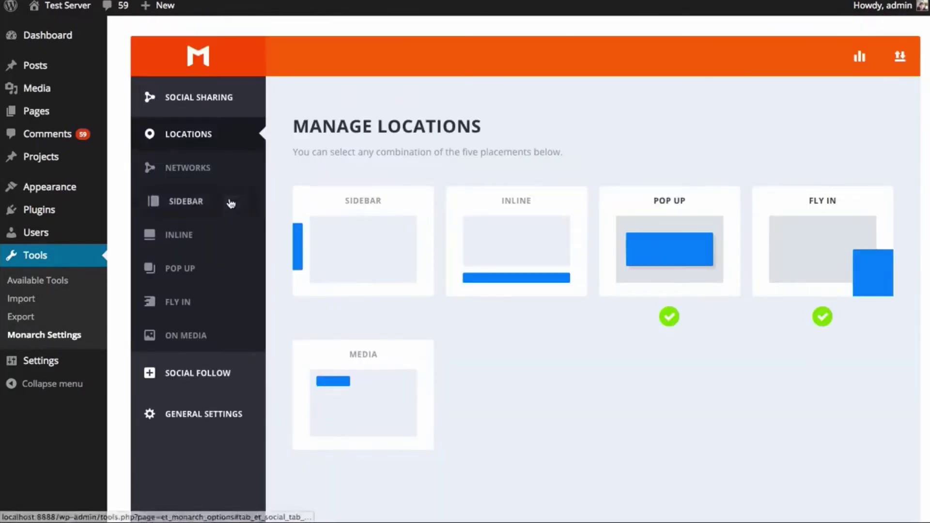
{"action": "left_click", "coordinate": [190, 267]}
{"action": "scroll", "coordinate": [576, 254], "scroll_direction": "down", "scroll_amount": 12}
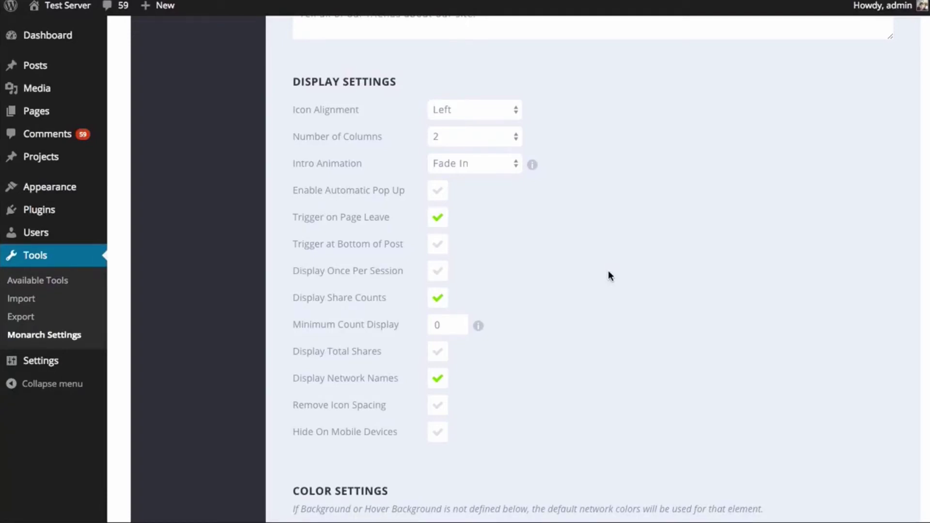
{"action": "scroll", "coordinate": [608, 276], "scroll_direction": "up", "scroll_amount": 12}
{"action": "scroll", "coordinate": [609, 286], "scroll_direction": "down", "scroll_amount": 7}
{"action": "scroll", "coordinate": [634, 289], "scroll_direction": "down", "scroll_amount": 4}
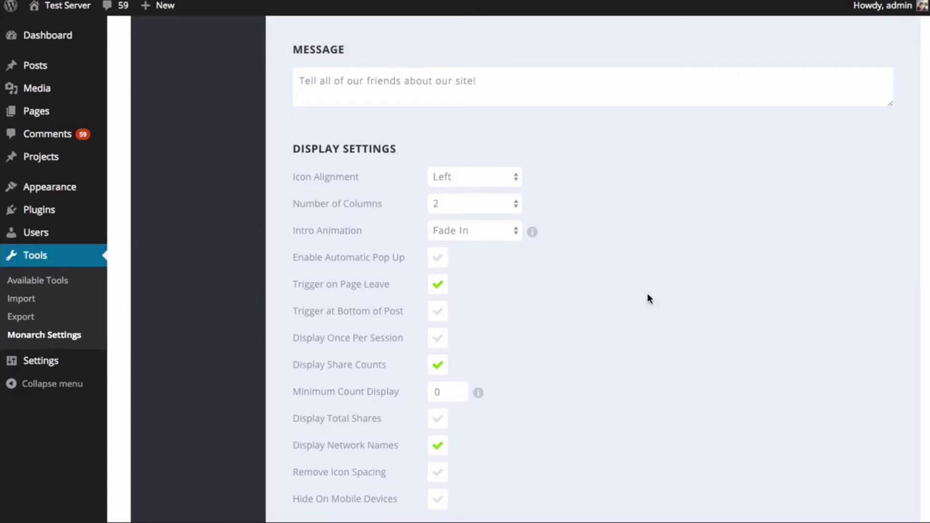
{"action": "scroll", "coordinate": [655, 223], "scroll_direction": "up", "scroll_amount": 10}
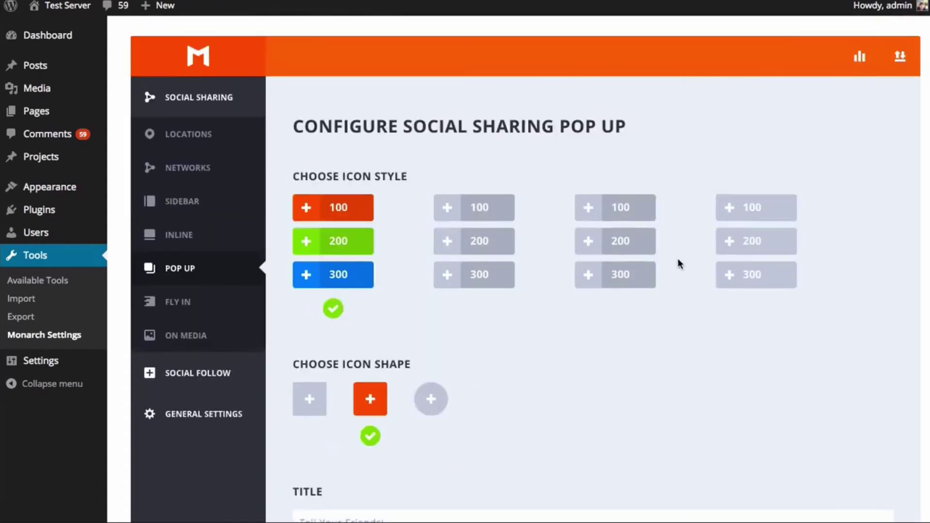
{"action": "scroll", "coordinate": [677, 264], "scroll_direction": "down", "scroll_amount": 15}
{"action": "scroll", "coordinate": [679, 262], "scroll_direction": "up", "scroll_amount": 3}
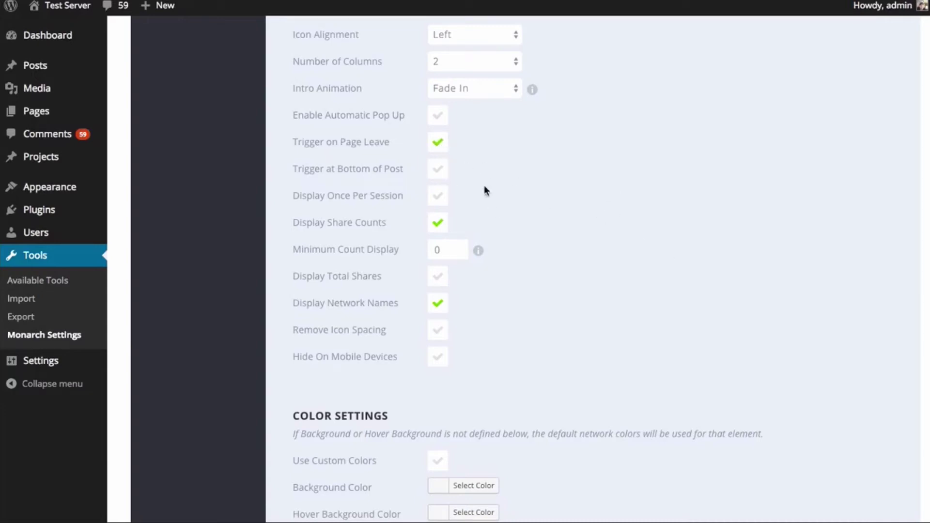
- Save the current social sharing pop-up settings
{"action": "scroll", "coordinate": [485, 189], "scroll_direction": "down", "scroll_amount": 8}
{"action": "left_click", "coordinate": [349, 346]}
{"action": "scroll", "coordinate": [663, 332], "scroll_direction": "up", "scroll_amount": 8}
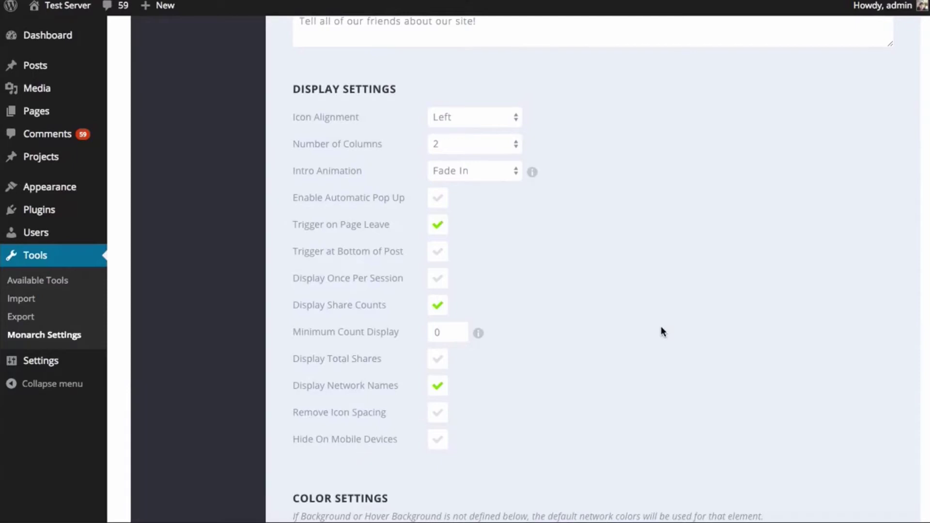
- Disable Display Once Per Session in the social sharing fly-in settings and save the changes
{"action": "scroll", "coordinate": [663, 331], "scroll_direction": "up", "scroll_amount": 9}
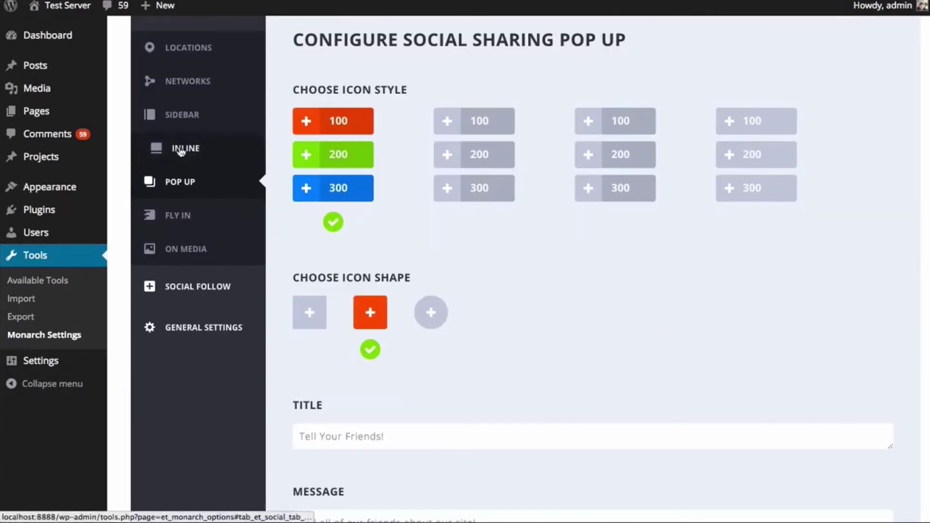
{"action": "left_click", "coordinate": [199, 220]}
{"action": "scroll", "coordinate": [598, 300], "scroll_direction": "down", "scroll_amount": 10}
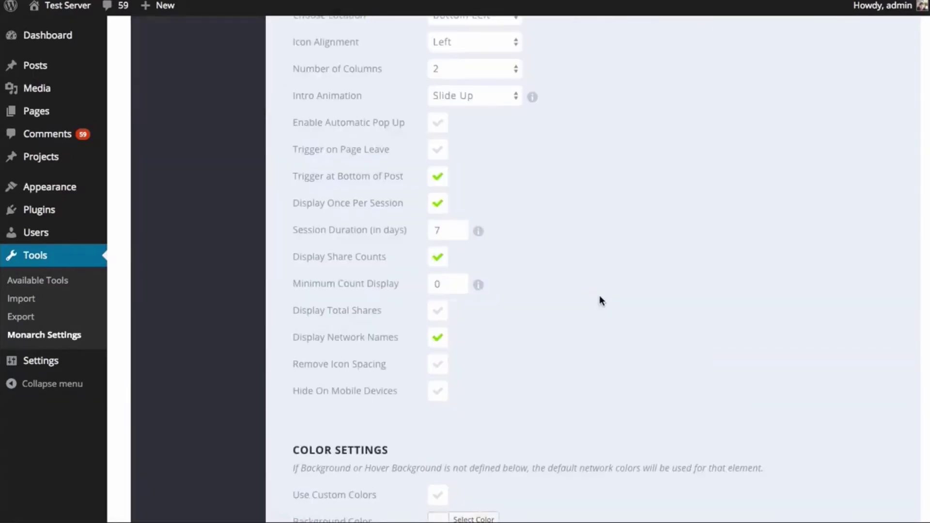
{"action": "scroll", "coordinate": [601, 296], "scroll_direction": "up", "scroll_amount": 2}
{"action": "scroll", "coordinate": [603, 298], "scroll_direction": "down", "scroll_amount": 1}
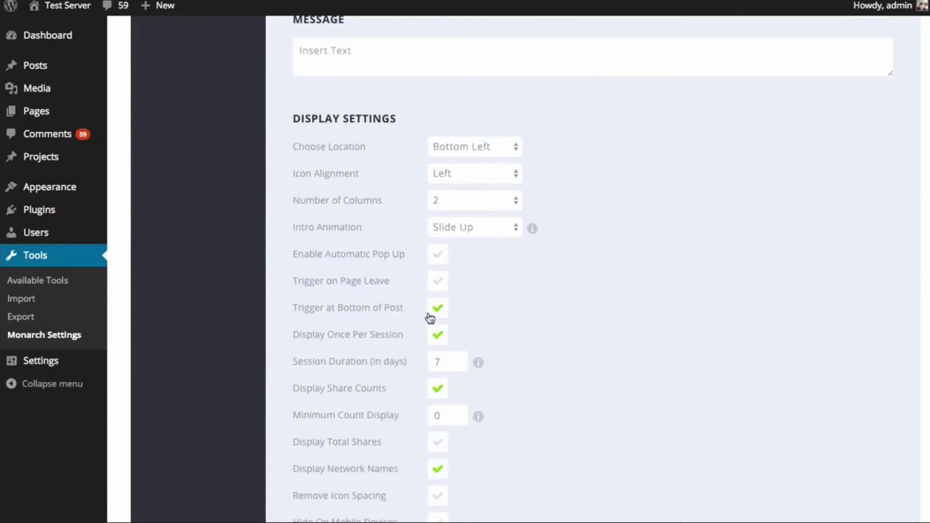
{"action": "left_click", "coordinate": [438, 334]}
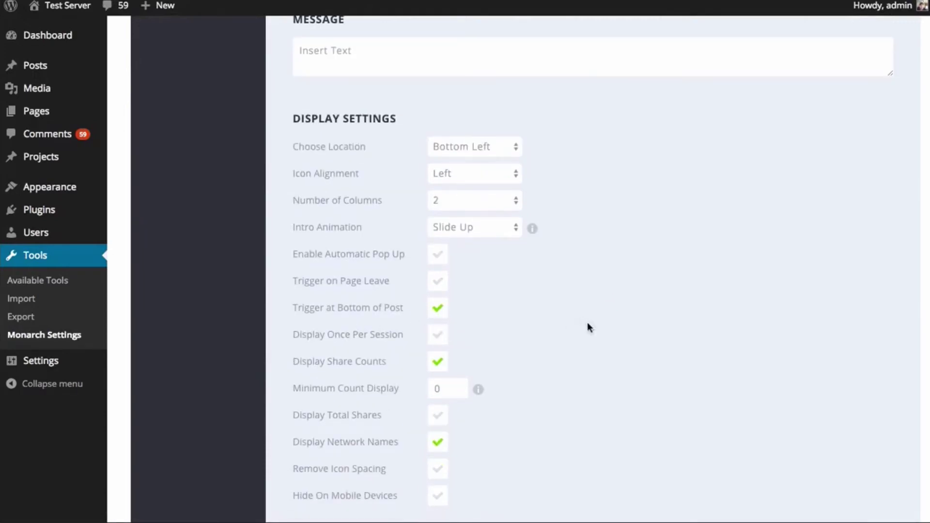
{"action": "scroll", "coordinate": [588, 325], "scroll_direction": "down", "scroll_amount": 3}
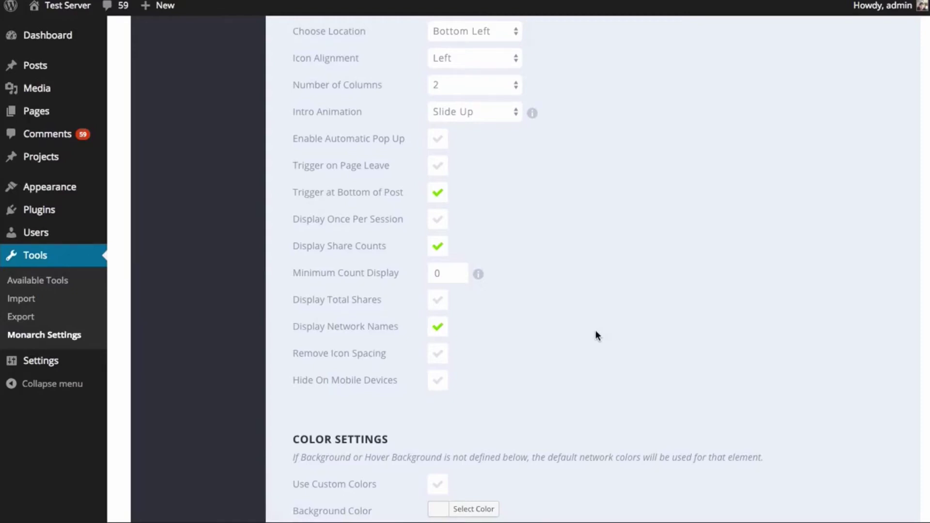
{"action": "scroll", "coordinate": [598, 335], "scroll_direction": "down", "scroll_amount": 9}
{"action": "left_click", "coordinate": [386, 419]}
{"action": "scroll", "coordinate": [289, 50], "scroll_direction": "up", "scroll_amount": 15}
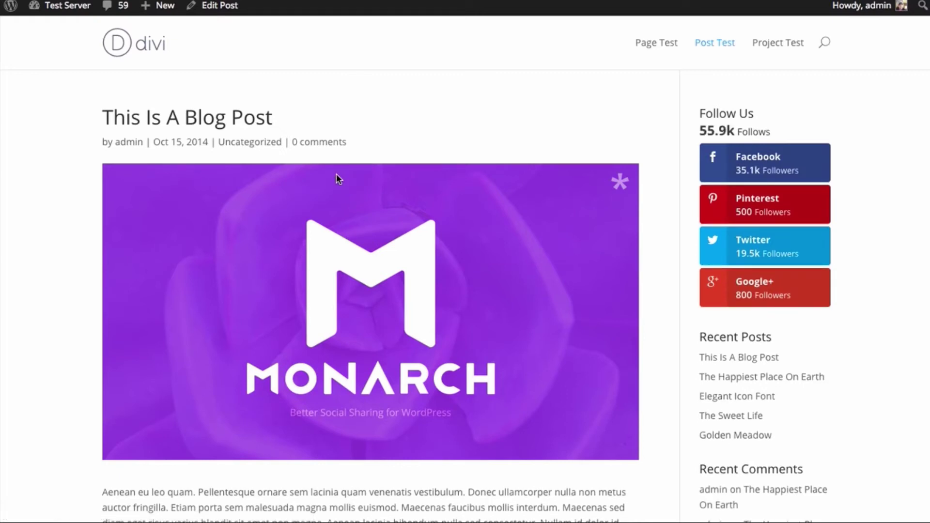
- Check the pop-up and the fly-in on the test blog post, dismissing each one once it has been triggered
{"action": "scroll", "coordinate": [339, 177], "scroll_direction": "down", "scroll_amount": 5}
{"action": "scroll", "coordinate": [363, 198], "scroll_direction": "up", "scroll_amount": 5}
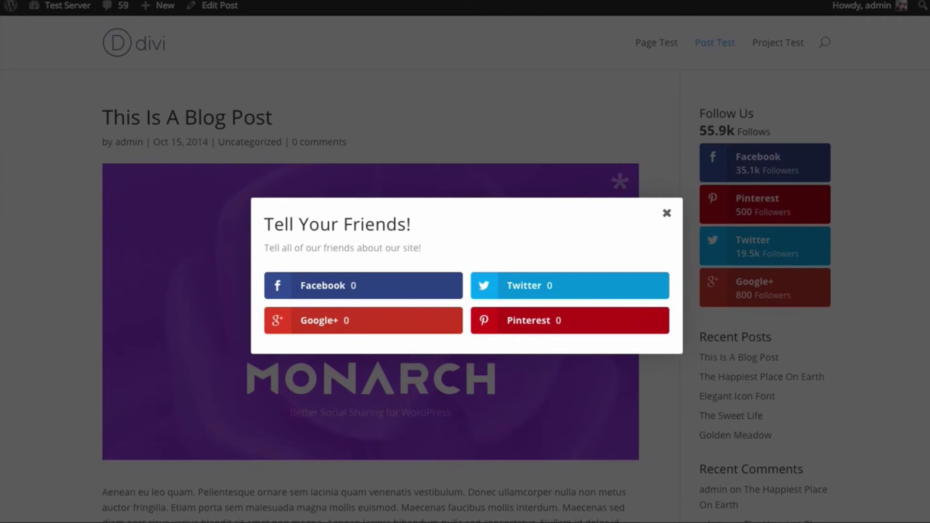
{"action": "left_click", "coordinate": [667, 214]}
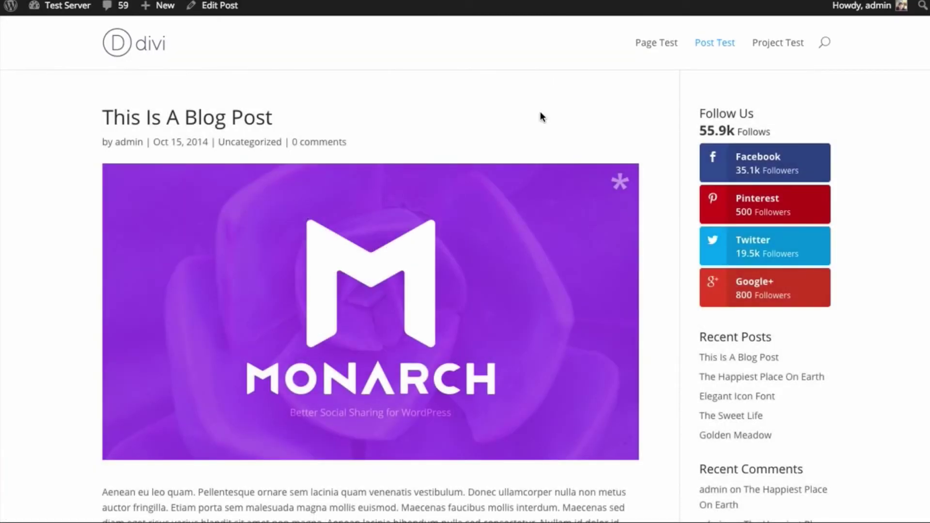
{"action": "scroll", "coordinate": [369, 290], "scroll_direction": "down", "scroll_amount": 20}
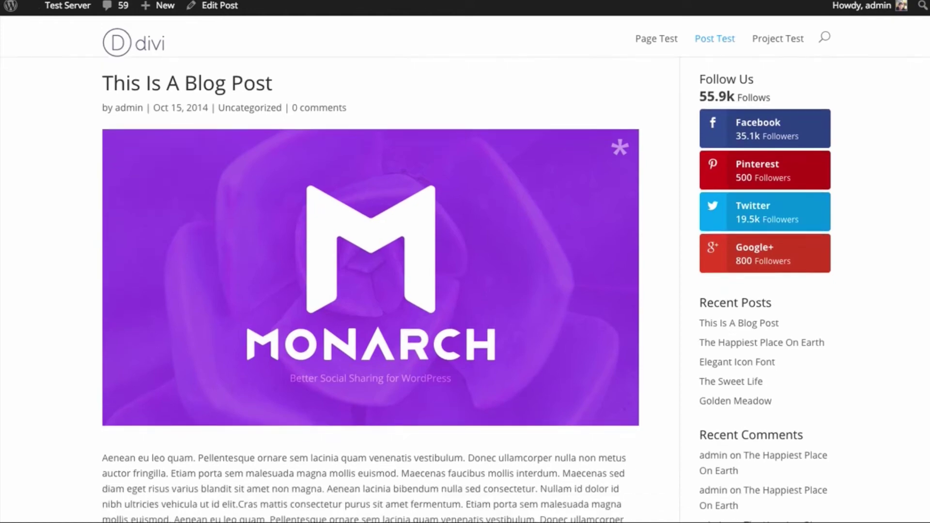
{"action": "scroll", "coordinate": [794, 276], "scroll_direction": "down", "scroll_amount": 20}
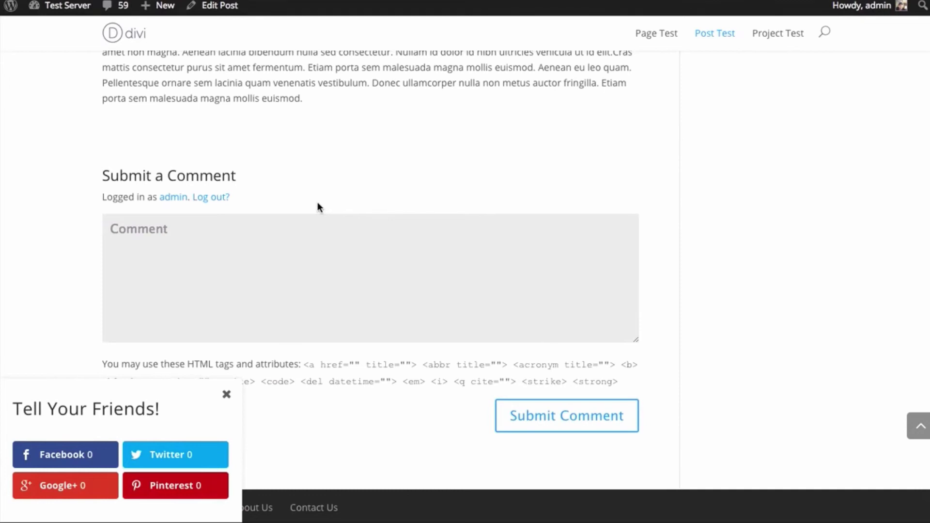
{"action": "left_click", "coordinate": [224, 393]}
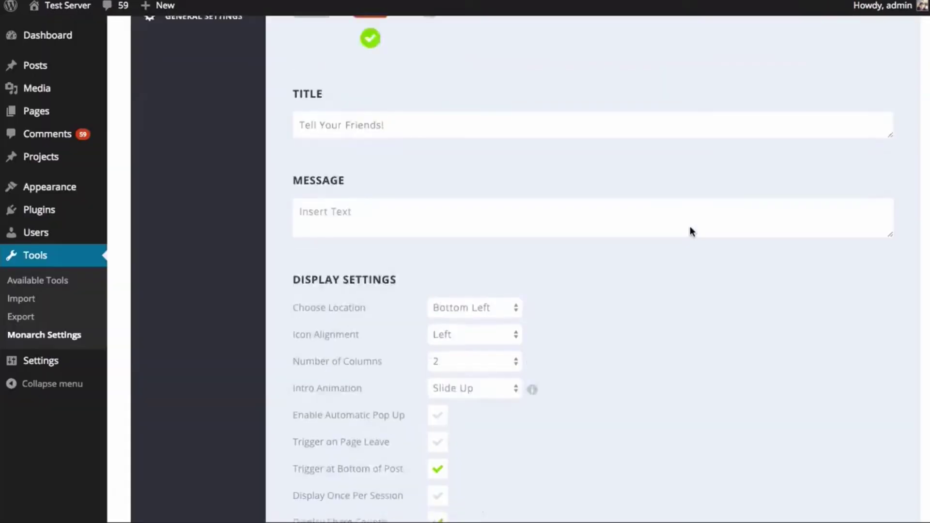
- Replace Pop Up and Fly In with Media as the only social sharing location and save the changes
{"action": "scroll", "coordinate": [690, 231], "scroll_direction": "up", "scroll_amount": 8}
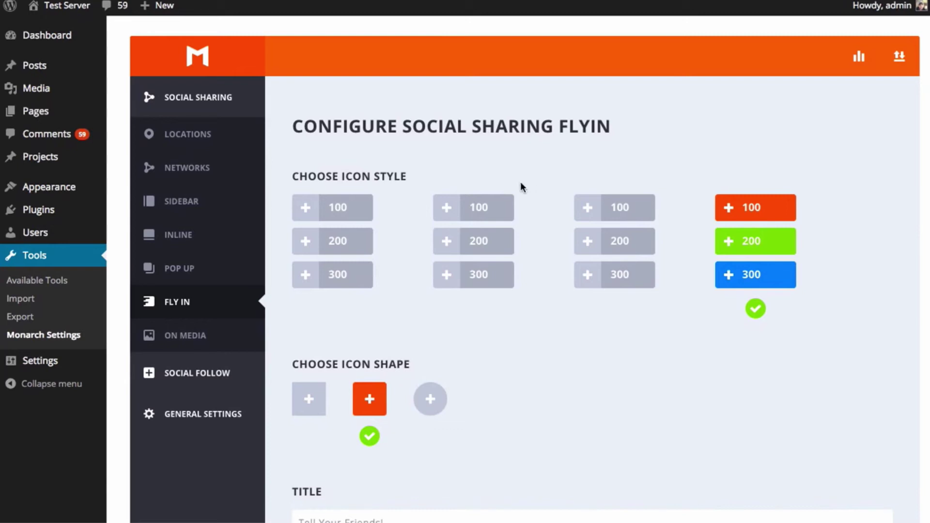
{"action": "left_click", "coordinate": [191, 136]}
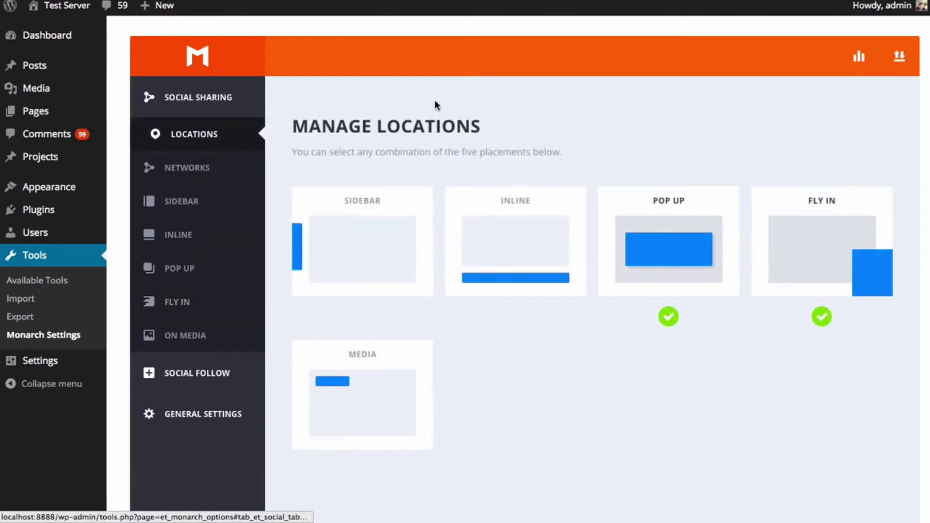
{"action": "left_click", "coordinate": [661, 222]}
{"action": "left_click", "coordinate": [795, 214]}
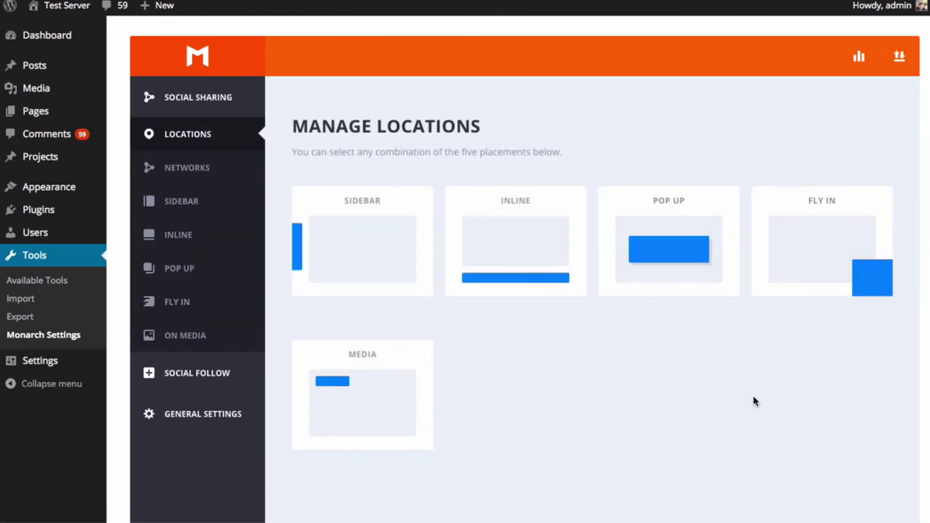
{"action": "left_click", "coordinate": [388, 388]}
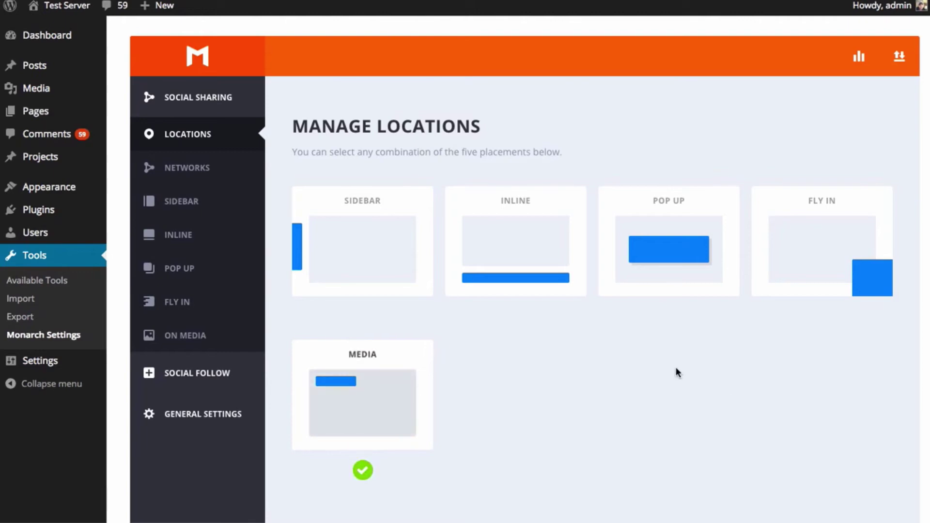
{"action": "scroll", "coordinate": [677, 373], "scroll_direction": "down", "scroll_amount": 3}
{"action": "left_click", "coordinate": [348, 476]}
- Check the on-media sharing icons on the flower image in the test blog post
{"action": "scroll", "coordinate": [636, 393], "scroll_direction": "up", "scroll_amount": 3}
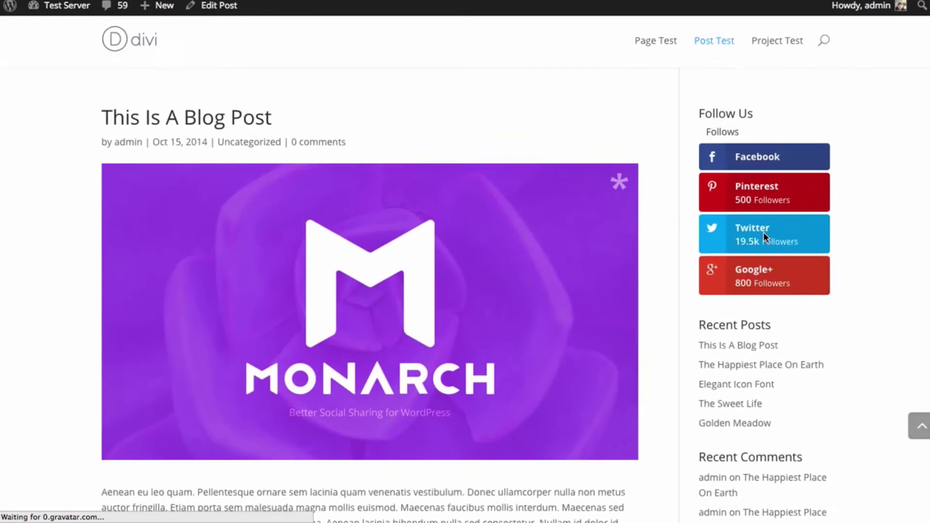
{"action": "scroll", "coordinate": [763, 232], "scroll_direction": "down", "scroll_amount": 12}
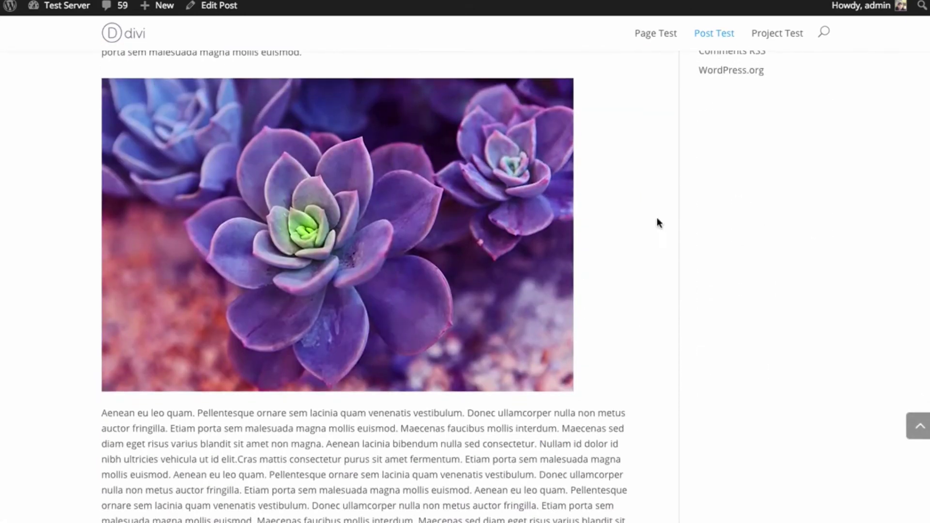
{"action": "mouse_move", "coordinate": [130, 109]}
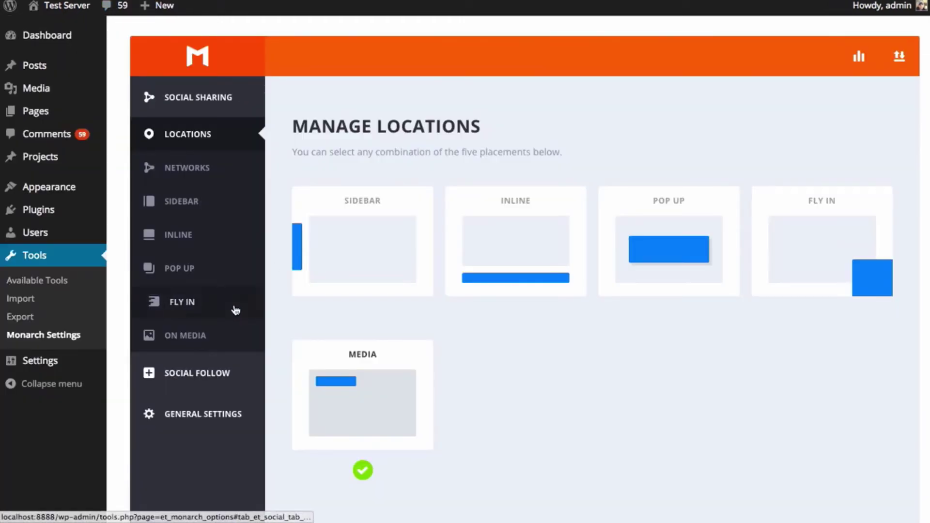
- Review the media sharing icons' style, shape and display settings, including the available number of columns
{"action": "left_click", "coordinate": [207, 334]}
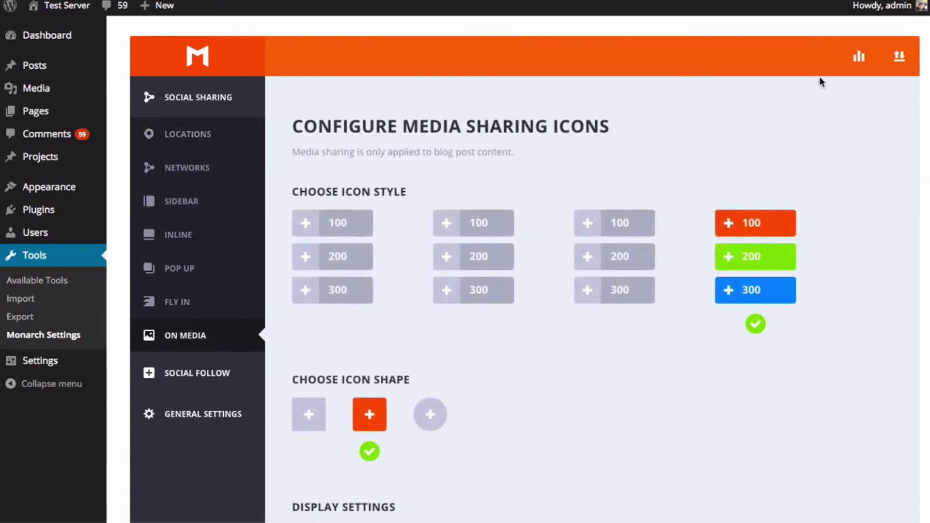
{"action": "scroll", "coordinate": [822, 83], "scroll_direction": "down", "scroll_amount": 5}
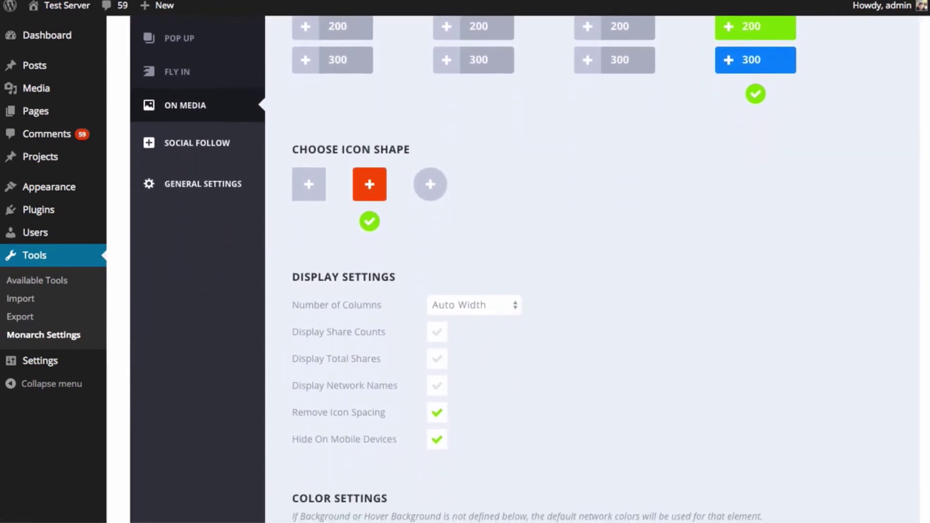
{"action": "scroll", "coordinate": [916, 277], "scroll_direction": "down", "scroll_amount": 7}
{"action": "scroll", "coordinate": [916, 277], "scroll_direction": "up", "scroll_amount": 10}
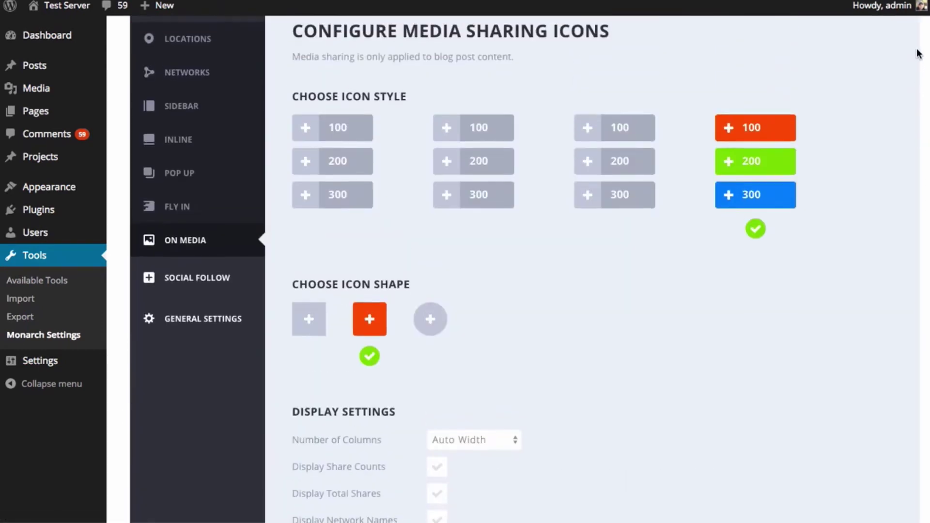
{"action": "scroll", "coordinate": [919, 63], "scroll_direction": "down", "scroll_amount": 2}
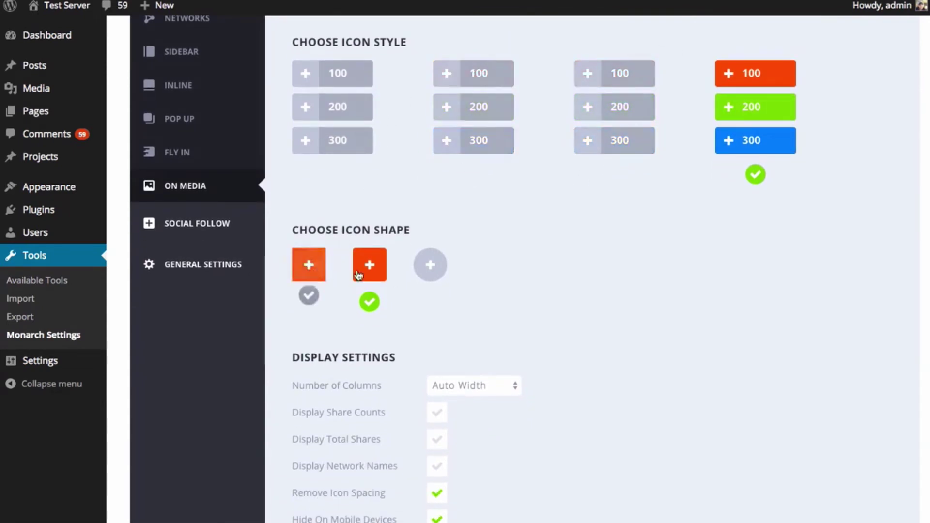
{"action": "scroll", "coordinate": [610, 281], "scroll_direction": "down", "scroll_amount": 5}
{"action": "left_click", "coordinate": [514, 239]}
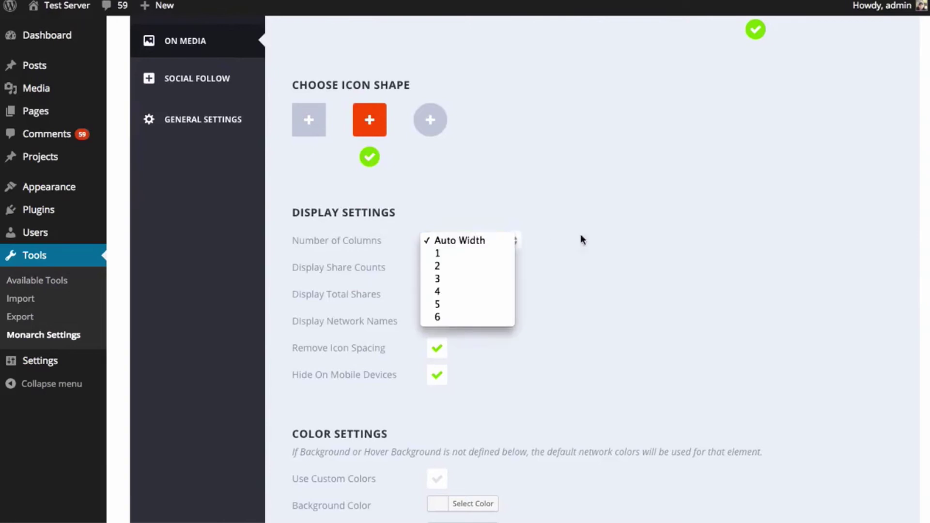
{"action": "left_click", "coordinate": [581, 236]}
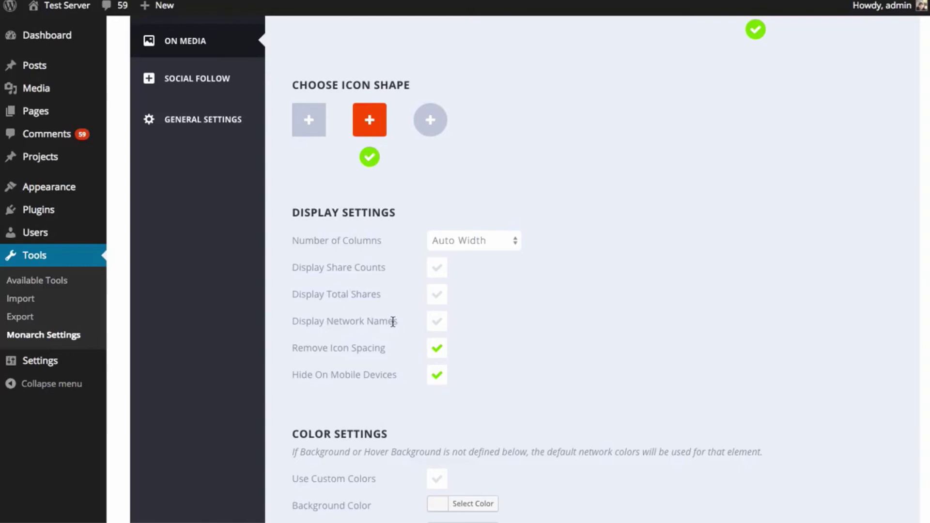
{"action": "right_click", "coordinate": [624, 321]}
{"action": "scroll", "coordinate": [581, 310], "scroll_direction": "down", "scroll_amount": 1}
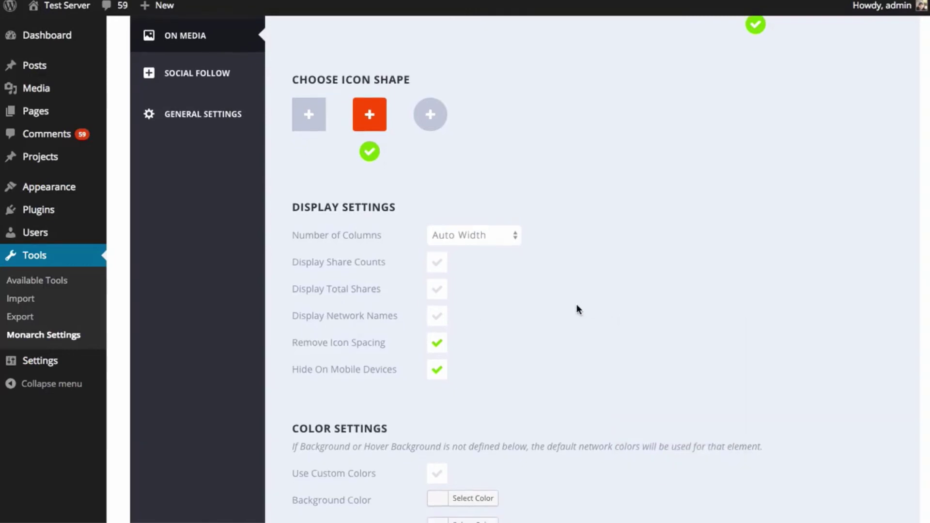
{"action": "scroll", "coordinate": [574, 318], "scroll_direction": "down", "scroll_amount": 1}
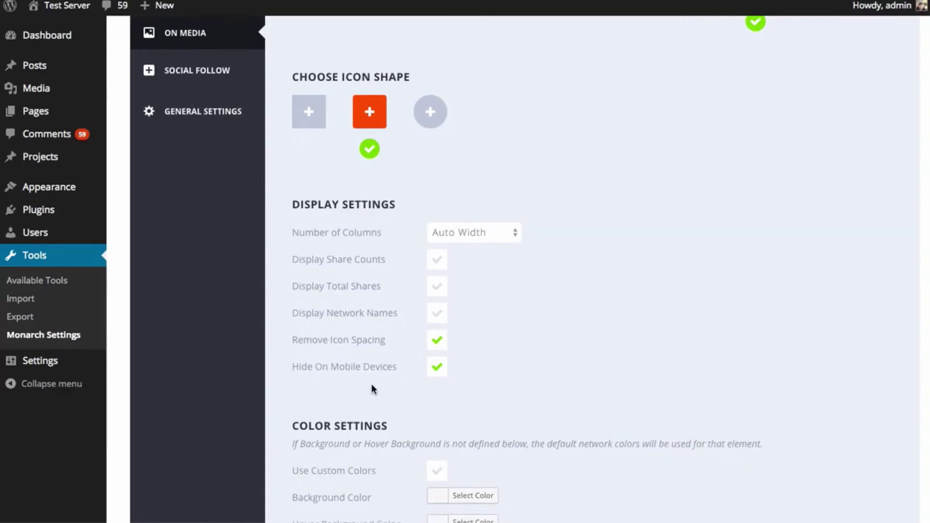
- Examine the media sharing color and post type settings, trying Use Custom Colors on and off
{"action": "scroll", "coordinate": [557, 357], "scroll_direction": "down", "scroll_amount": 5}
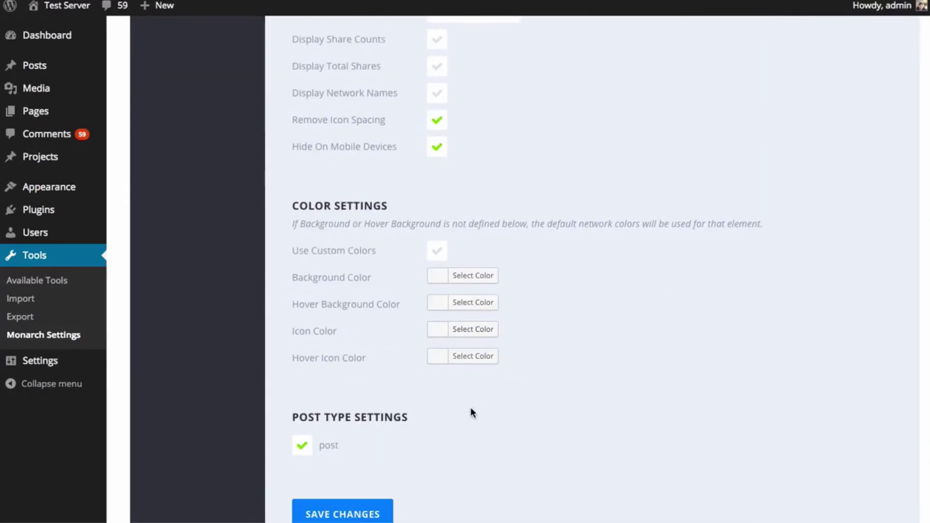
{"action": "left_click", "coordinate": [436, 258]}
{"action": "left_click", "coordinate": [436, 260]}
{"action": "scroll", "coordinate": [601, 194], "scroll_direction": "down", "scroll_amount": 3}
{"action": "scroll", "coordinate": [624, 214], "scroll_direction": "up", "scroll_amount": 2}
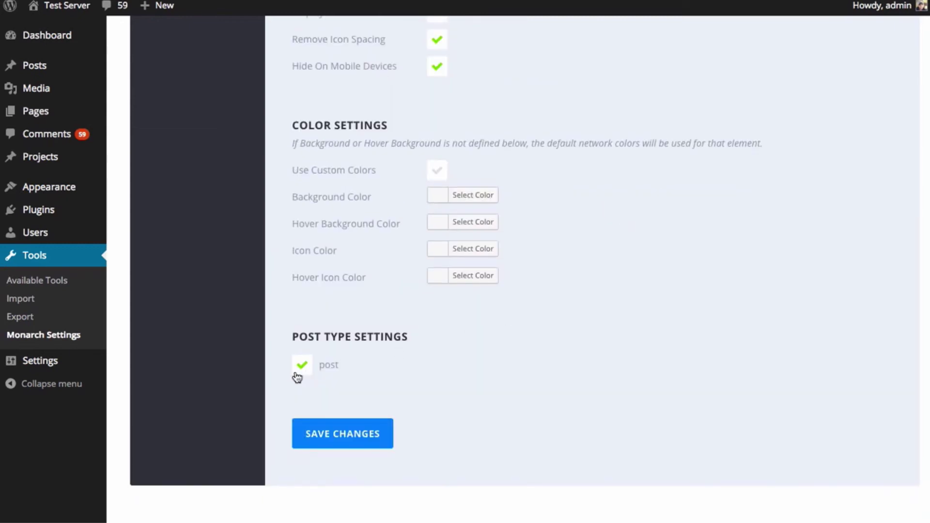
{"action": "scroll", "coordinate": [760, 368], "scroll_direction": "up", "scroll_amount": 12}
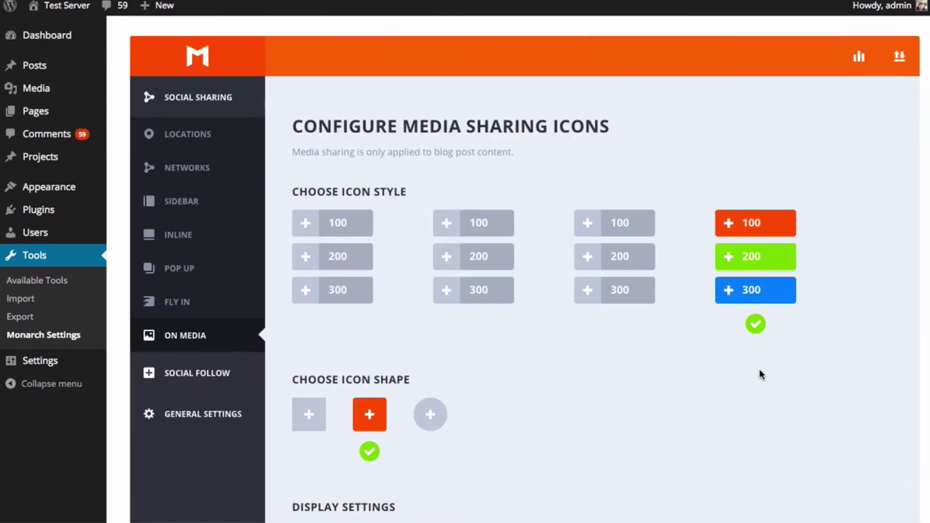
{"action": "scroll", "coordinate": [762, 367], "scroll_direction": "down", "scroll_amount": 14}
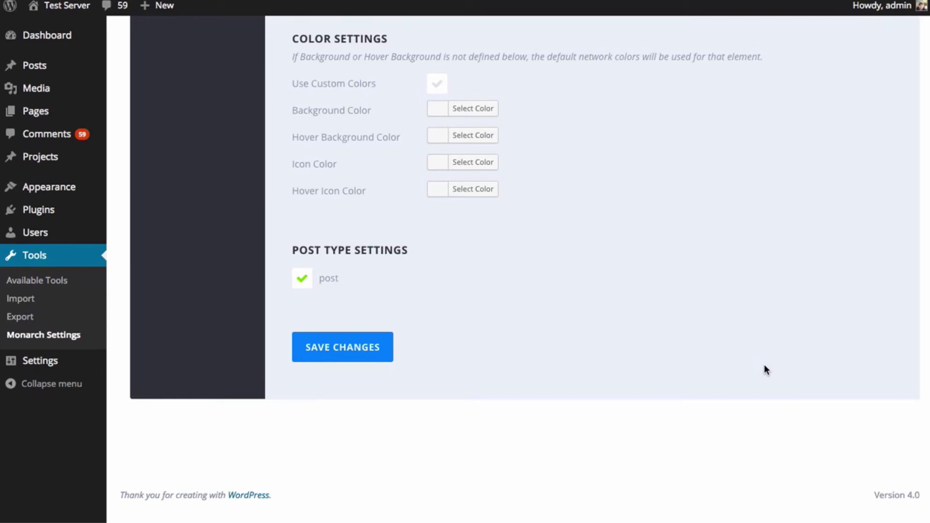
{"action": "scroll", "coordinate": [765, 369], "scroll_direction": "up", "scroll_amount": 15}
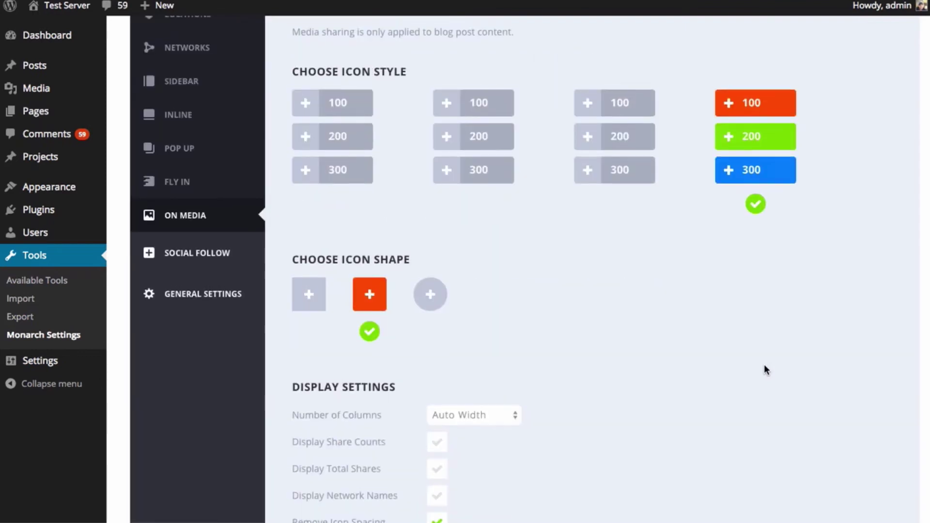
{"action": "scroll", "coordinate": [475, 214], "scroll_direction": "down", "scroll_amount": 3}
{"action": "scroll", "coordinate": [463, 205], "scroll_direction": "up", "scroll_amount": 3}
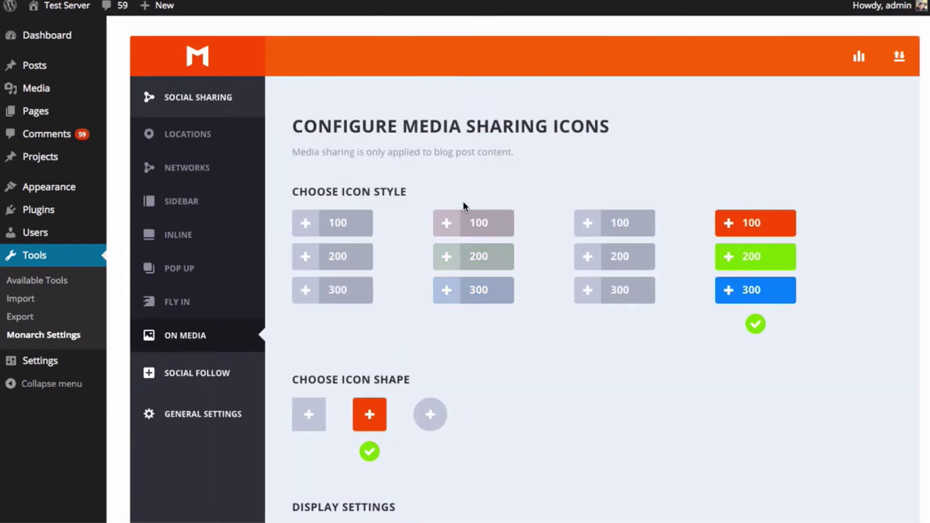
{"action": "scroll", "coordinate": [463, 201], "scroll_direction": "down", "scroll_amount": 15}
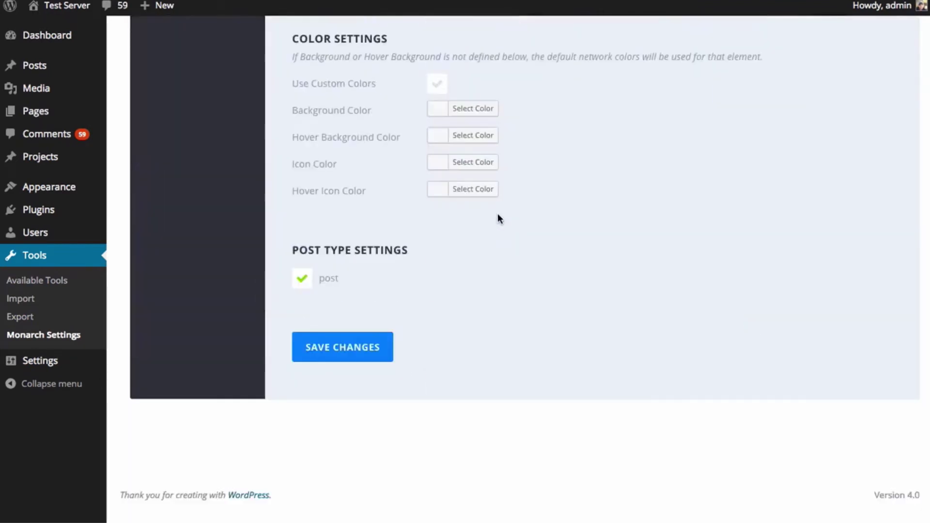
{"action": "left_click", "coordinate": [301, 280]}
{"action": "scroll", "coordinate": [602, 325], "scroll_direction": "up", "scroll_amount": 15}
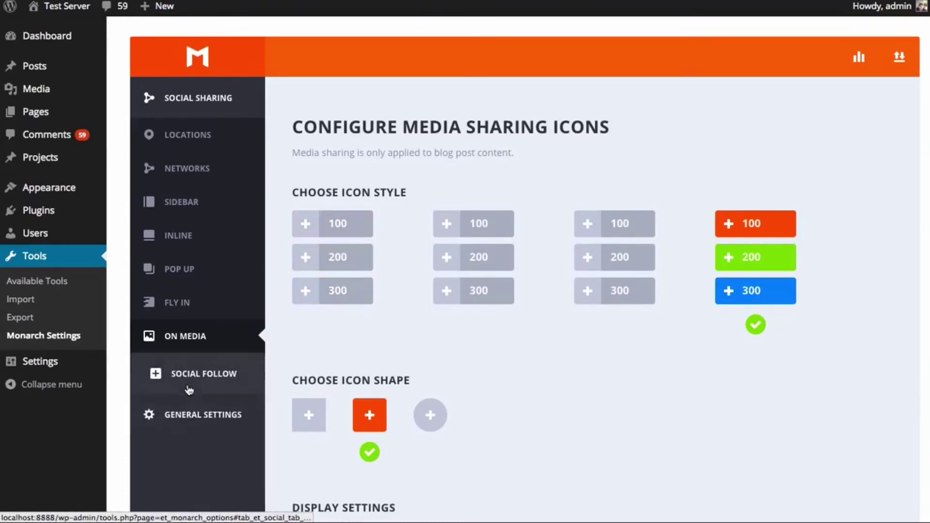
- Add Facebook, Twitter, Google+ and Pinterest to the social follow networks and move Pinterest above Google+
{"action": "left_click", "coordinate": [185, 388]}
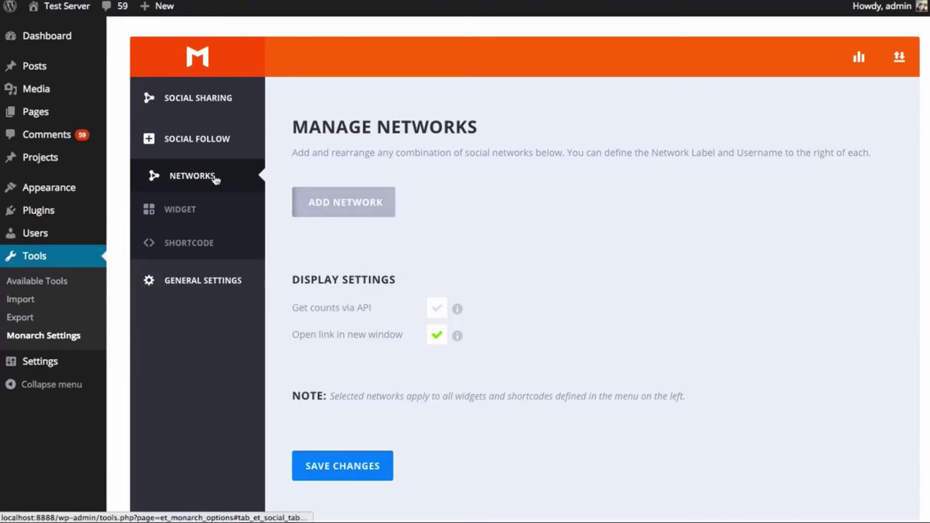
{"action": "left_click", "coordinate": [372, 209]}
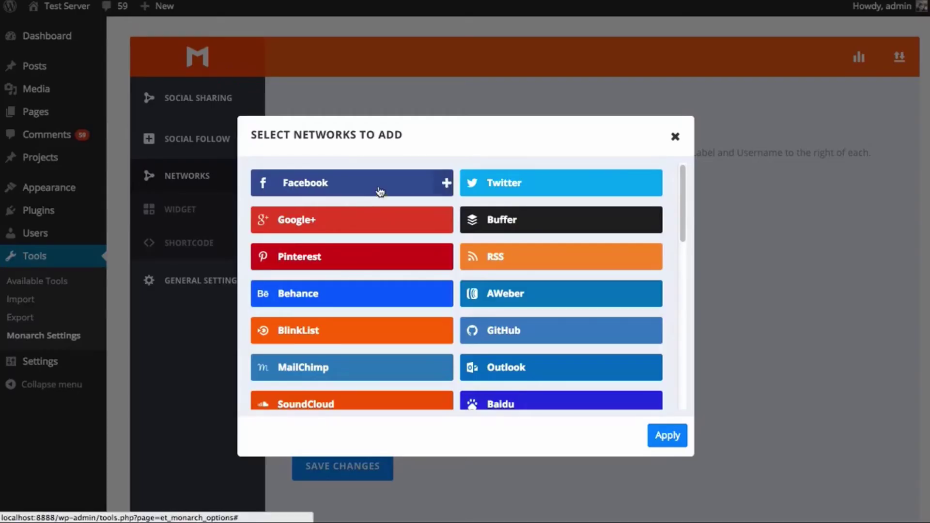
{"action": "left_click", "coordinate": [379, 191]}
{"action": "left_click", "coordinate": [515, 189]}
{"action": "left_click", "coordinate": [436, 223]}
{"action": "left_click", "coordinate": [436, 257]}
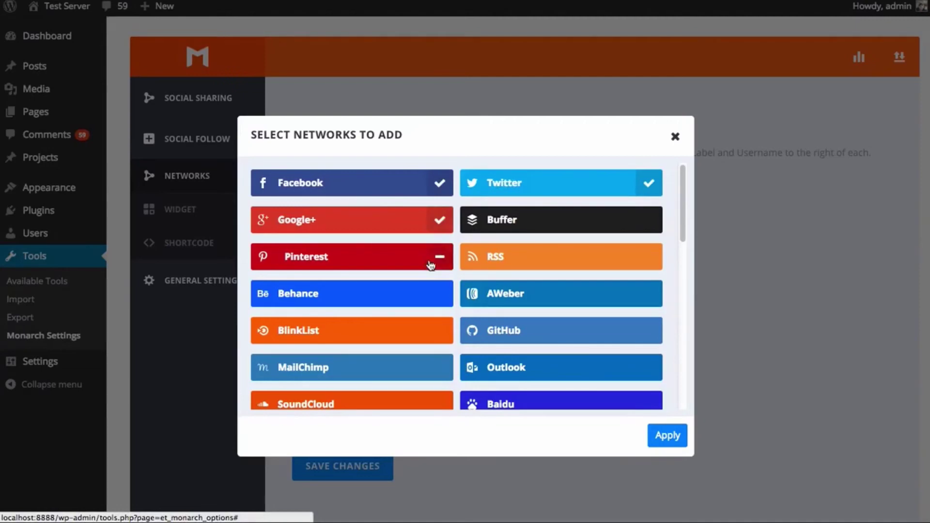
{"action": "left_click", "coordinate": [667, 435]}
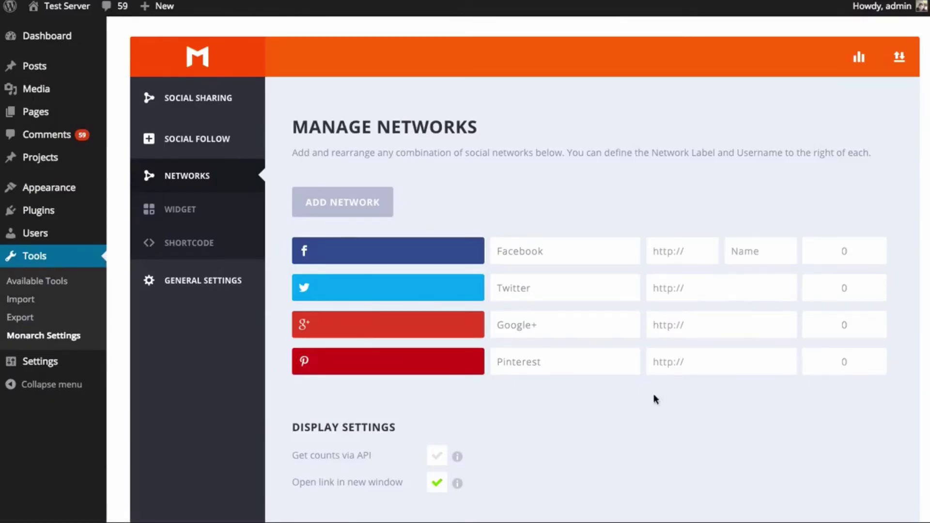
{"action": "left_click_drag", "start_coordinate": [407, 364], "coordinate": [392, 322]}
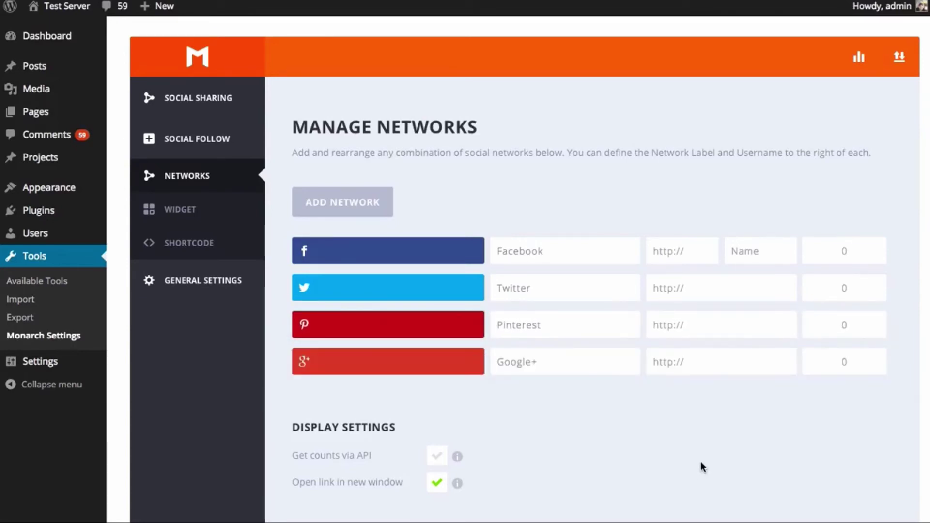
- Inspect the profile URL and label fields of the social follow networks, including the Facebook label
{"action": "left_click", "coordinate": [702, 331]}
{"action": "left_click_drag", "start_coordinate": [543, 251], "coordinate": [490, 252]}
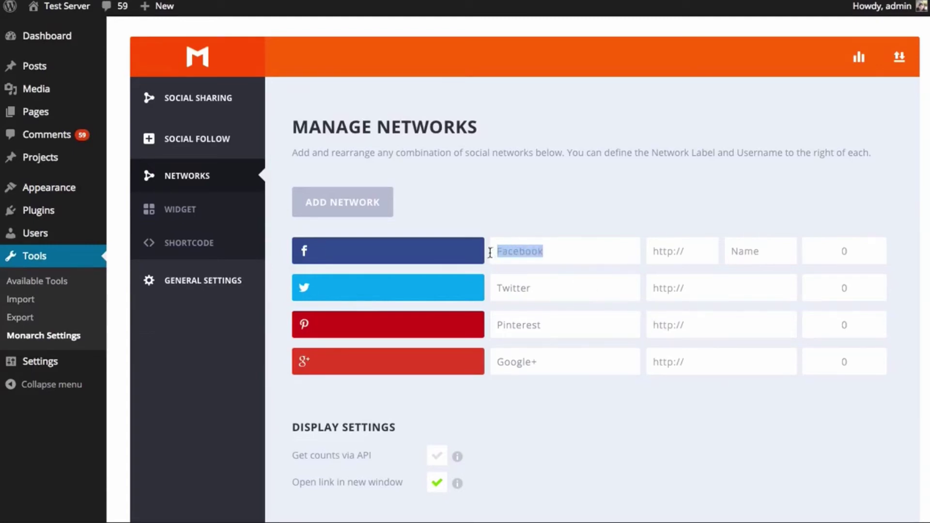
{"action": "left_click", "coordinate": [559, 251]}
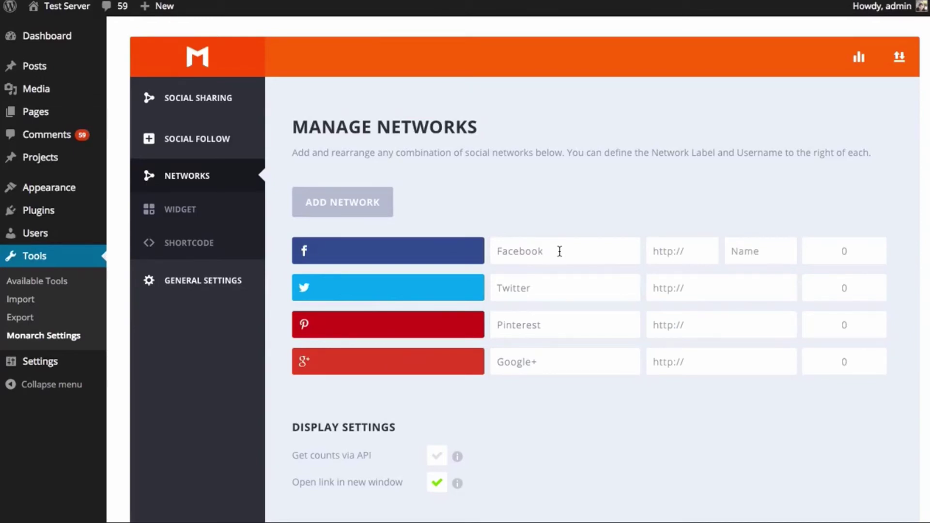
{"action": "left_click", "coordinate": [684, 251]}
{"action": "type", "text": "http://facebook.com/elegantthemes"}
{"action": "left_click", "coordinate": [746, 251]}
{"action": "type", "text": "elegantthemes"}
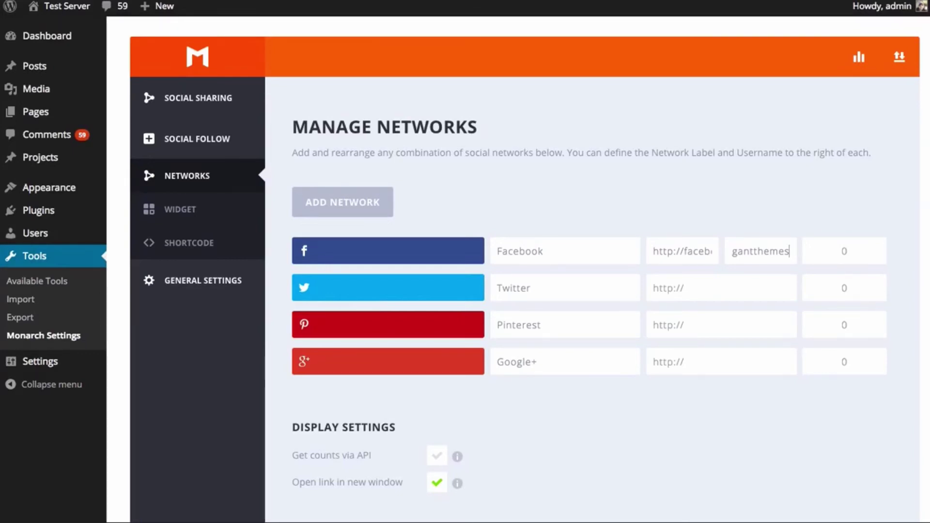
{"action": "key", "text": "Tab"}
{"action": "type", "text": "35,00"}
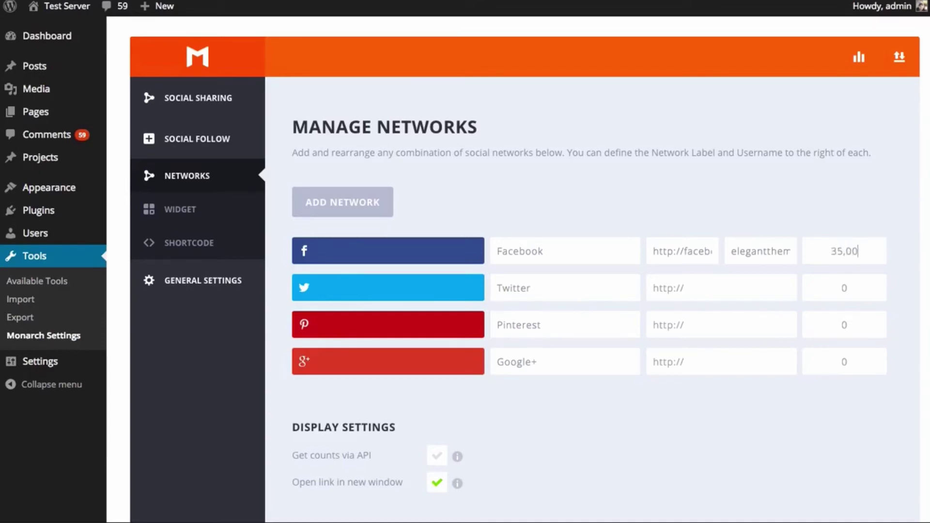
{"action": "type", "text": "0"}
{"action": "key", "text": "Left"}
{"action": "key", "text": "Left"}
{"action": "key", "text": "Left"}
{"action": "key", "text": "BackSpace"}
{"action": "left_click", "coordinate": [713, 281]}
{"action": "type", "text": "http://www.twitter.com/"}
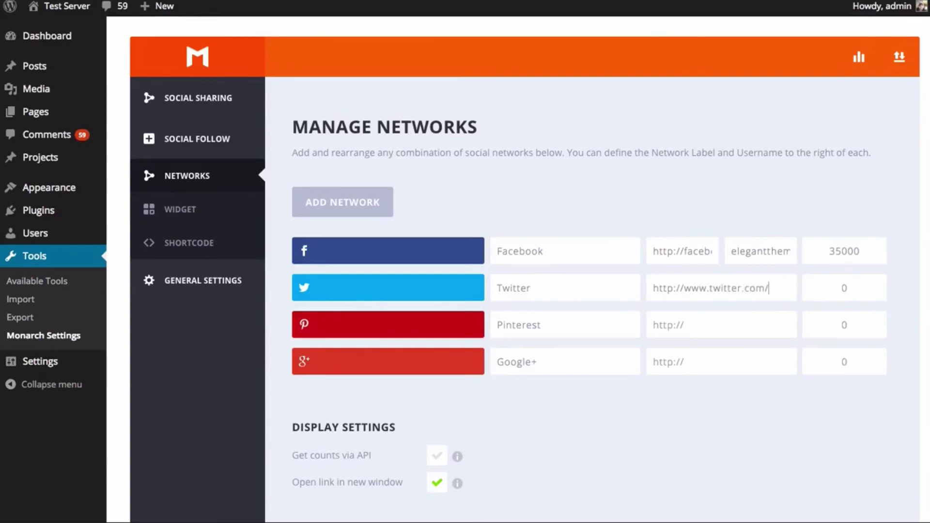
{"action": "type", "text": "elegantthemes"}
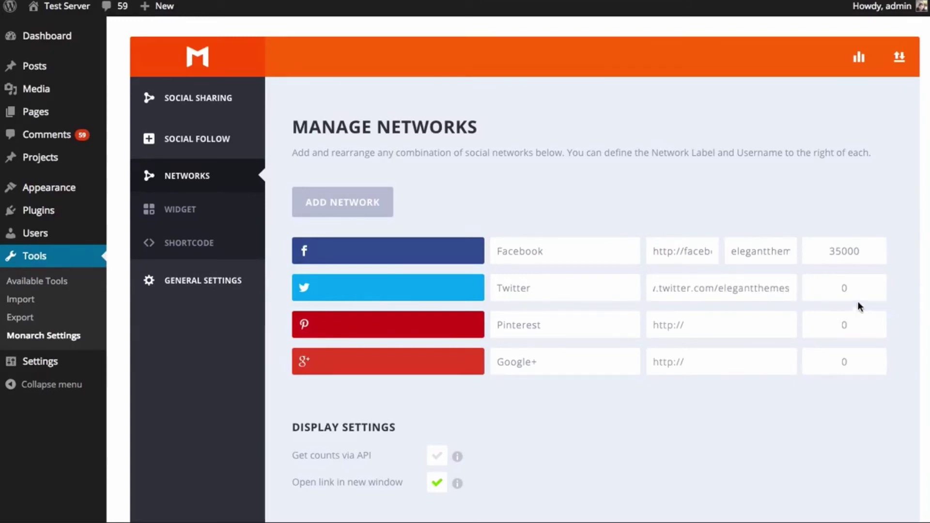
{"action": "key", "text": "Tab"}
{"action": "type", "text": "1950"}
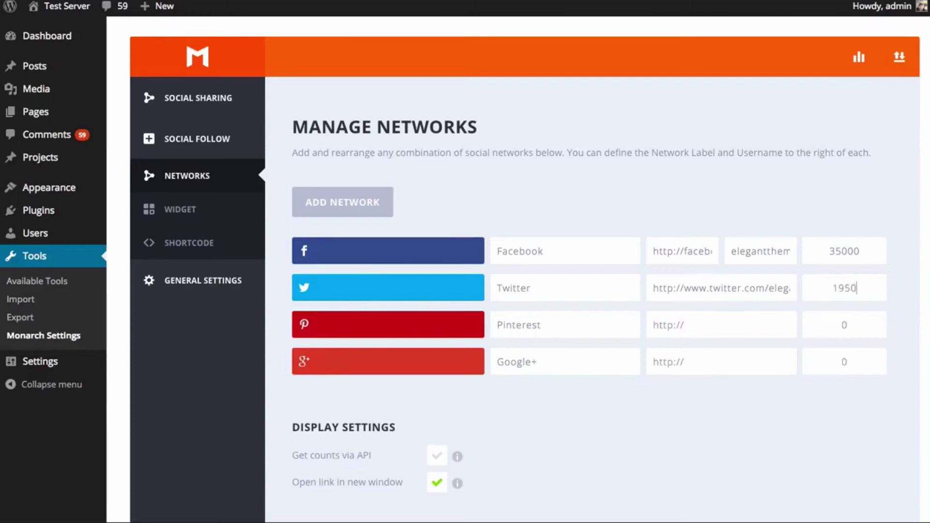
{"action": "type", "text": "0"}
- Set the follower counts to 500 for Pinterest and 1200 for Google+, and enable Get counts via API
{"action": "left_click", "coordinate": [862, 326]}
{"action": "key", "text": "BackSpace"}
{"action": "type", "text": "5"}
{"action": "left_click", "coordinate": [855, 358]}
{"action": "key", "text": "BackSpace"}
{"action": "type", "text": "1200"}
{"action": "left_click", "coordinate": [437, 458]}
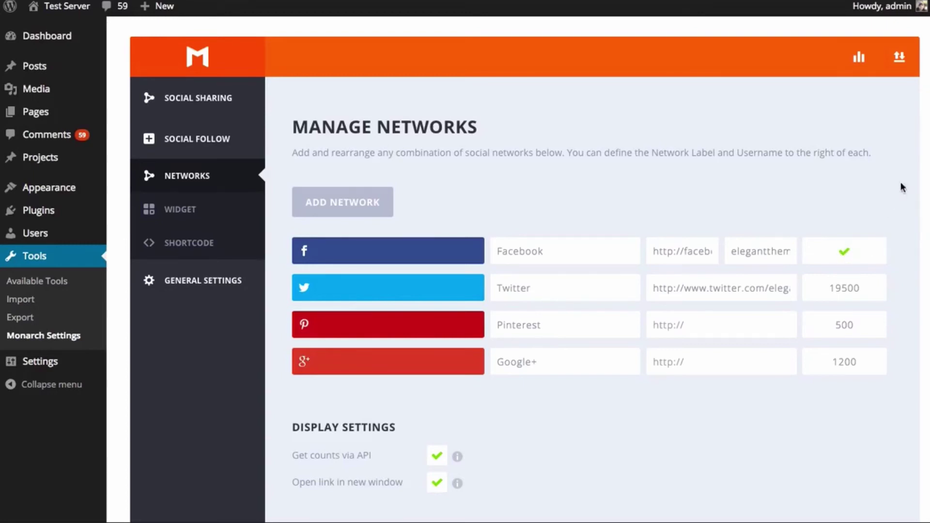
- Examine the API settings for Vimeo, Instagram and LinkedIn, including their Client ID and Client Secret fields
{"action": "scroll", "coordinate": [927, 242], "scroll_direction": "down", "scroll_amount": 10}
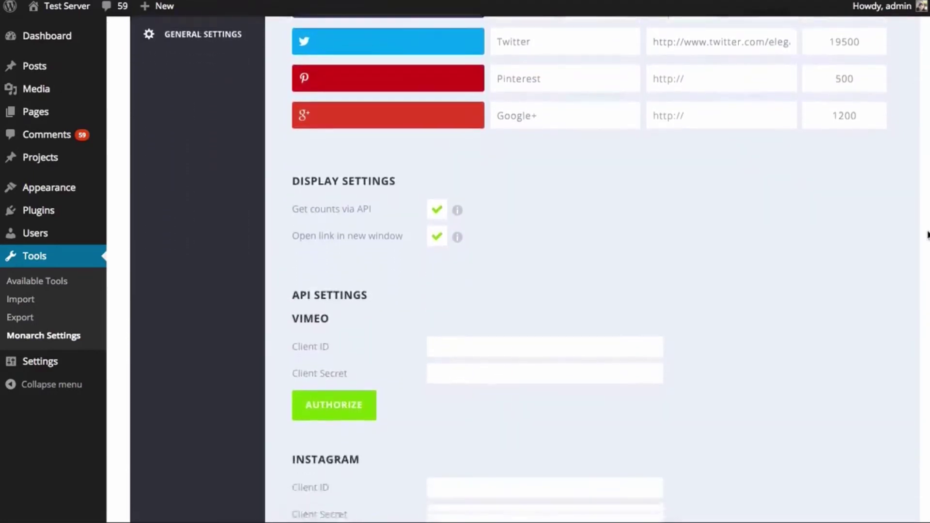
{"action": "scroll", "coordinate": [928, 264], "scroll_direction": "down", "scroll_amount": 5}
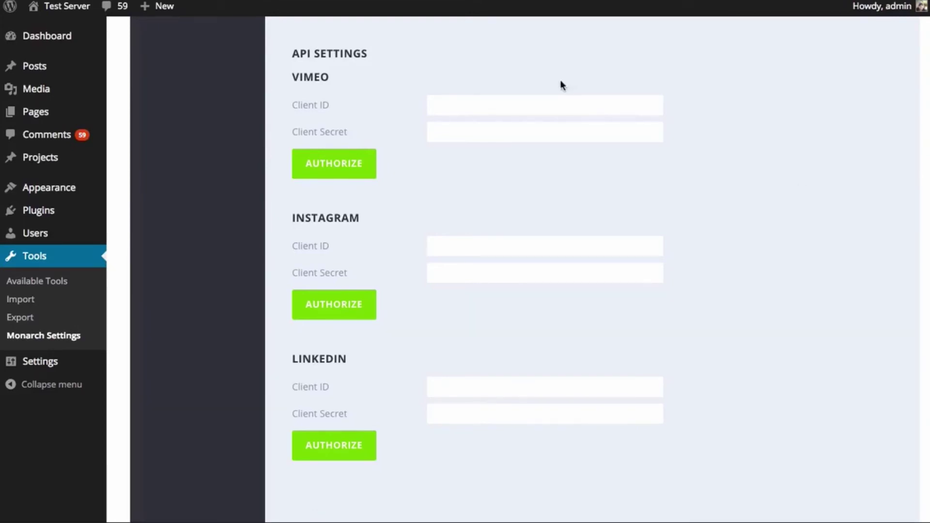
{"action": "left_click", "coordinate": [522, 105]}
{"action": "left_click", "coordinate": [502, 132]}
{"action": "left_click", "coordinate": [476, 247]}
{"action": "left_click", "coordinate": [467, 273]}
{"action": "left_click", "coordinate": [479, 386]}
{"action": "left_click", "coordinate": [479, 413]}
{"action": "left_click", "coordinate": [479, 413]}
- Save the changes to the social follow networks
{"action": "scroll", "coordinate": [525, 269], "scroll_direction": "up", "scroll_amount": 10}
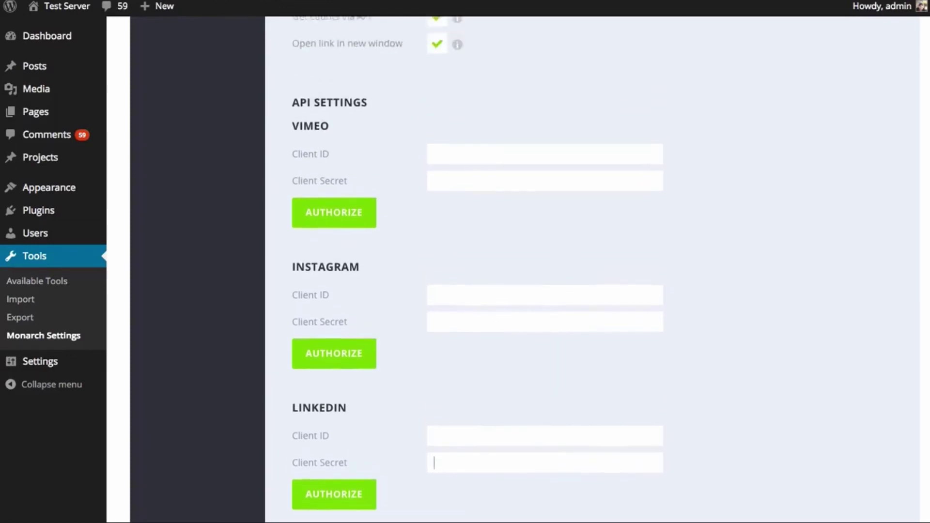
{"action": "scroll", "coordinate": [715, 148], "scroll_direction": "up", "scroll_amount": 2}
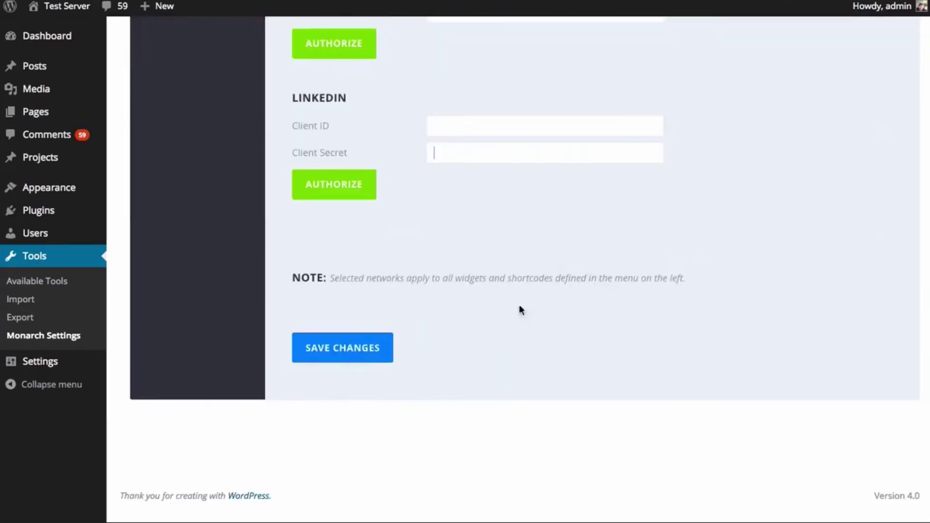
{"action": "left_click", "coordinate": [332, 347]}
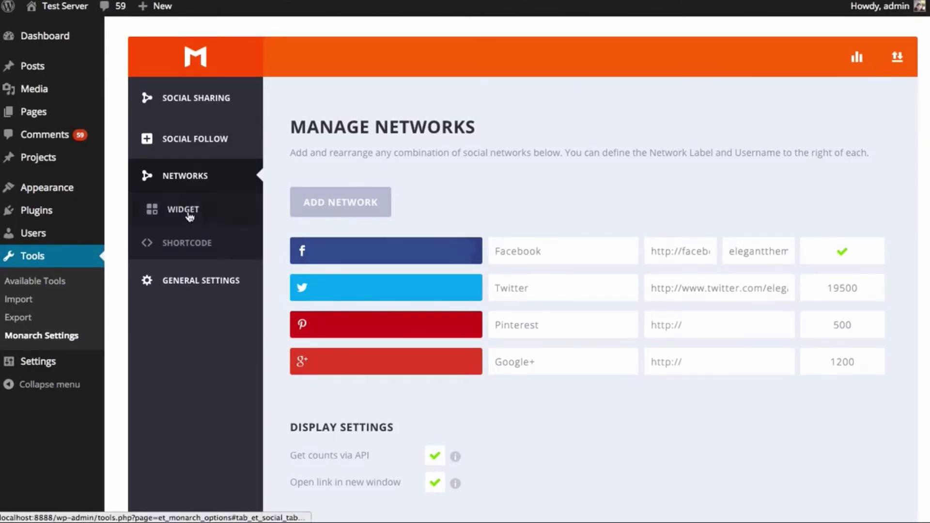
- Review the social follow widget's icon style, icon shape, display and color settings
{"action": "left_click", "coordinate": [173, 204]}
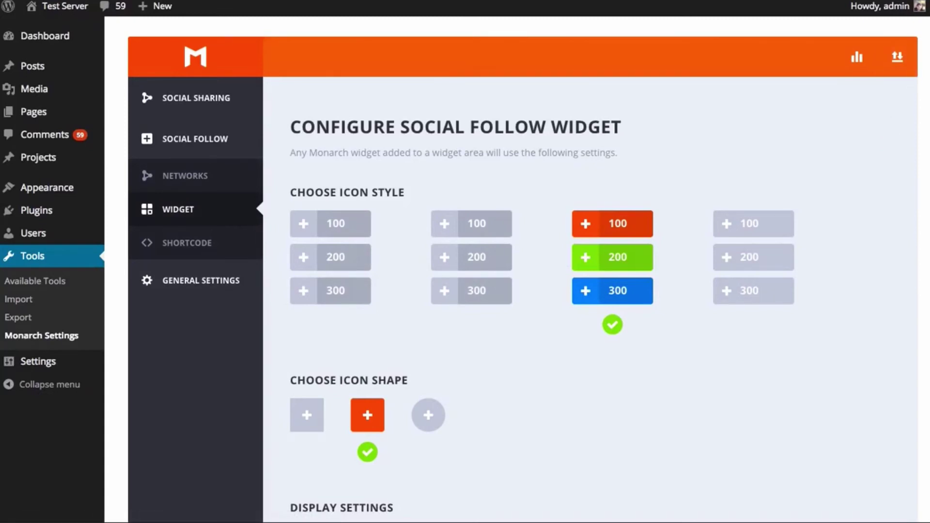
{"action": "scroll", "coordinate": [928, 66], "scroll_direction": "down", "scroll_amount": 2}
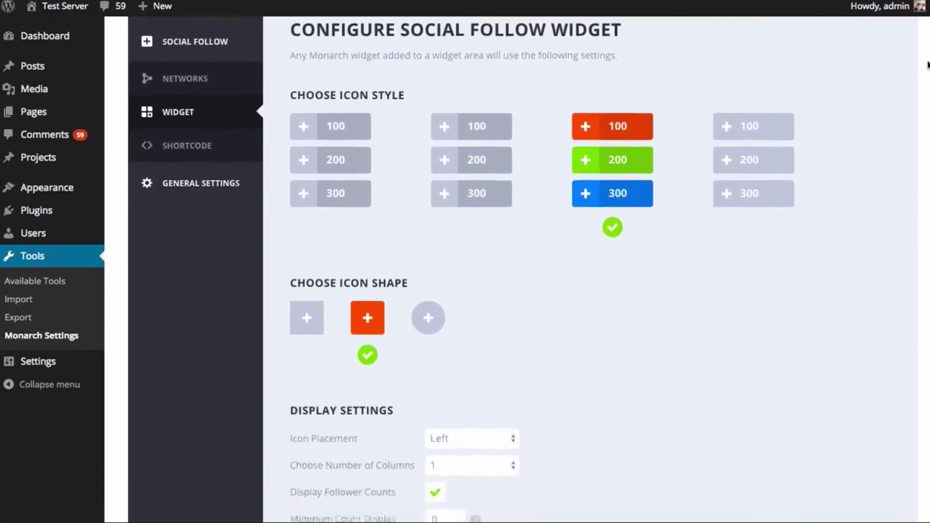
{"action": "scroll", "coordinate": [927, 66], "scroll_direction": "down", "scroll_amount": 4}
{"action": "scroll", "coordinate": [927, 158], "scroll_direction": "up", "scroll_amount": 4}
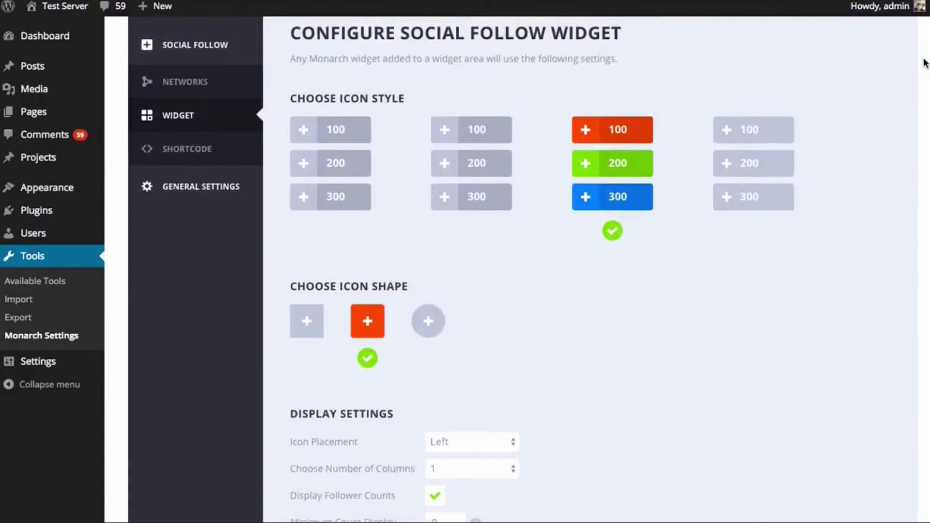
{"action": "scroll", "coordinate": [791, 104], "scroll_direction": "down", "scroll_amount": 2}
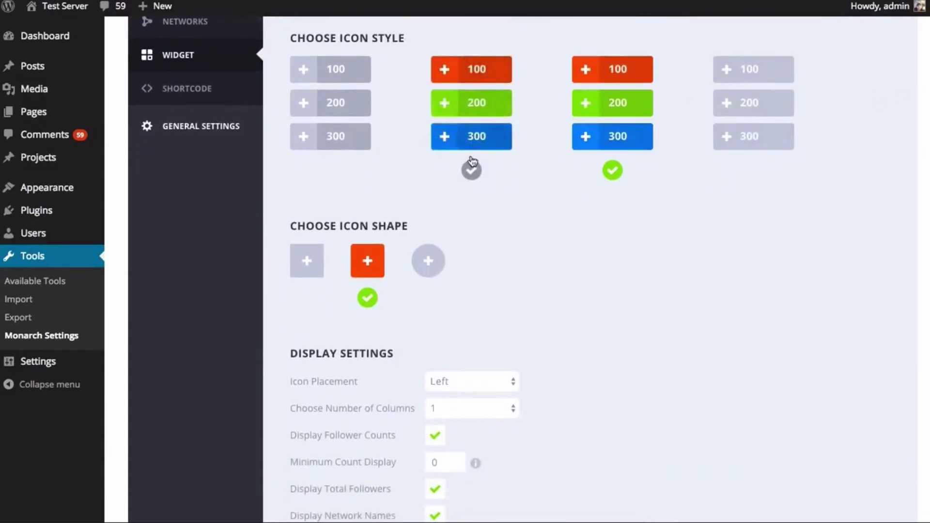
{"action": "scroll", "coordinate": [624, 256], "scroll_direction": "down", "scroll_amount": 1}
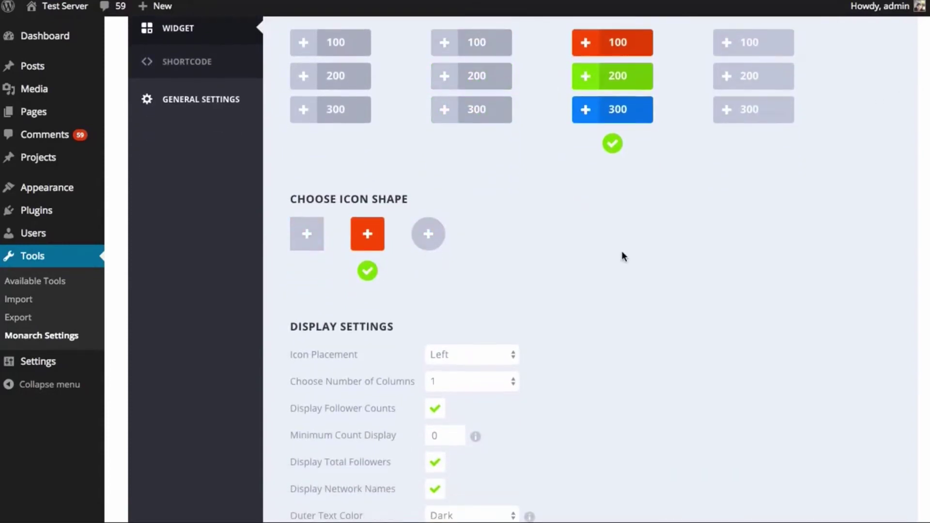
{"action": "scroll", "coordinate": [624, 256], "scroll_direction": "down", "scroll_amount": 5}
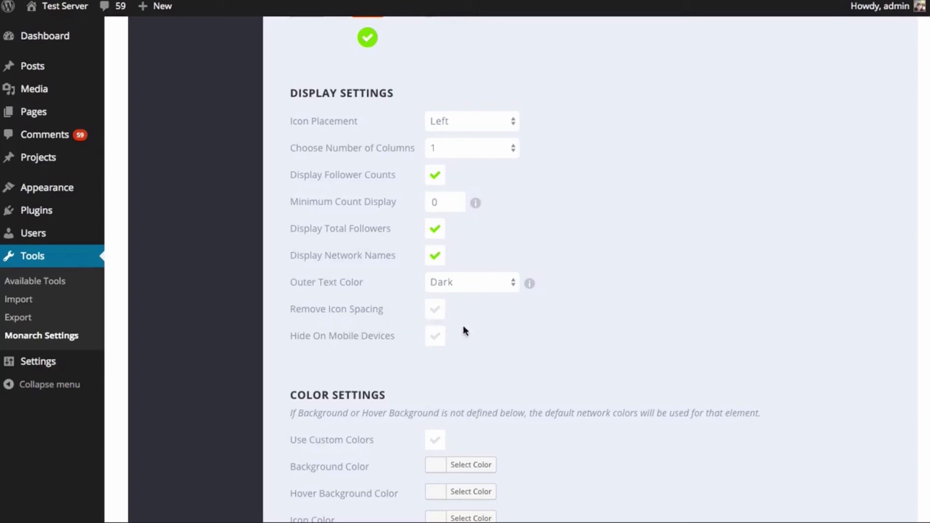
{"action": "left_click", "coordinate": [425, 316]}
{"action": "scroll", "coordinate": [665, 372], "scroll_direction": "down", "scroll_amount": 3}
{"action": "scroll", "coordinate": [670, 370], "scroll_direction": "down", "scroll_amount": 1}
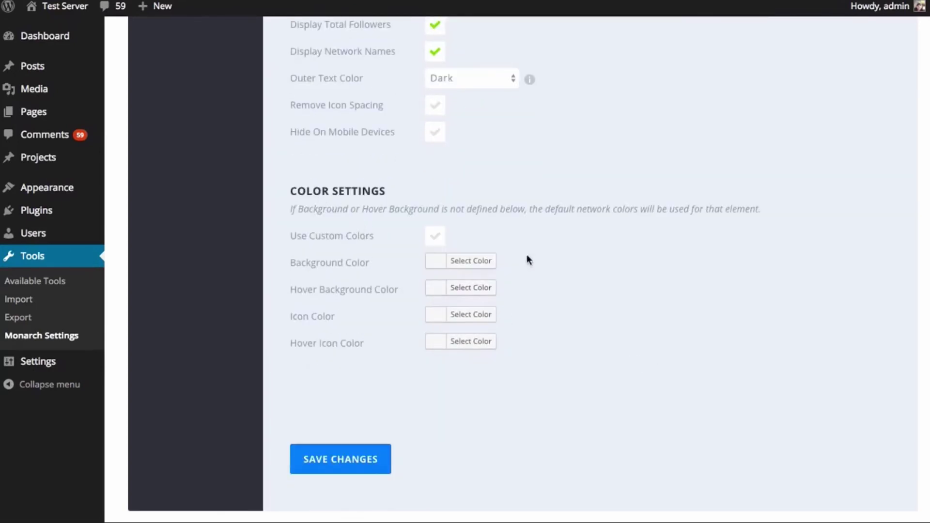
{"action": "scroll", "coordinate": [577, 398], "scroll_direction": "up", "scroll_amount": 10}
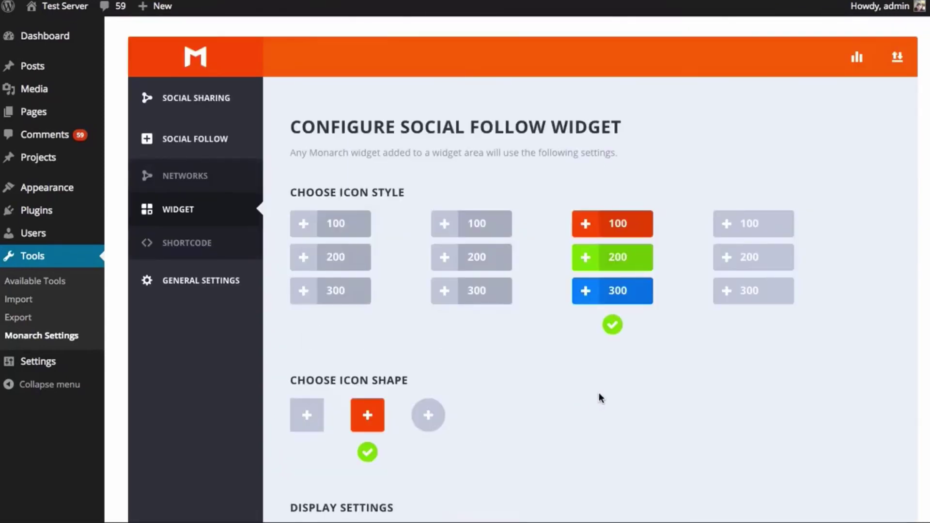
- Save the social follow widget settings
{"action": "scroll", "coordinate": [925, 194], "scroll_direction": "down", "scroll_amount": 10}
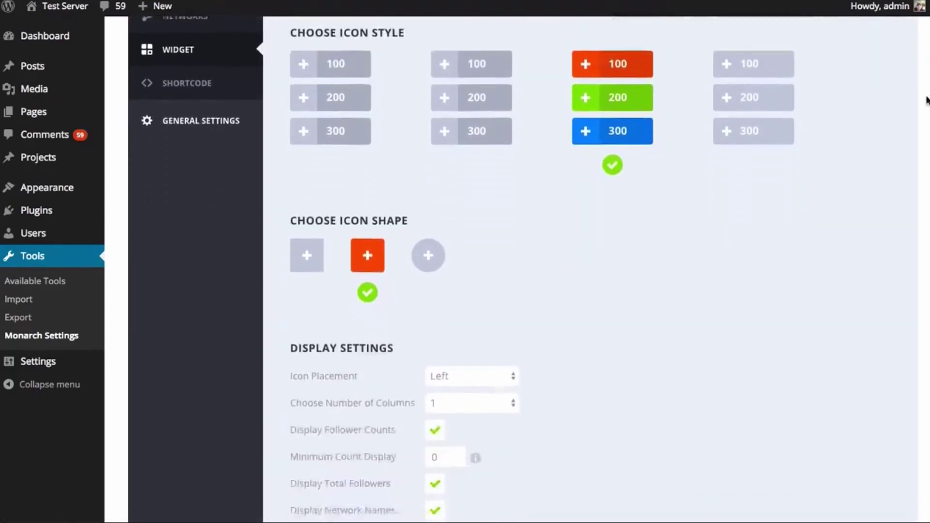
{"action": "scroll", "coordinate": [579, 171], "scroll_direction": "down", "scroll_amount": 3}
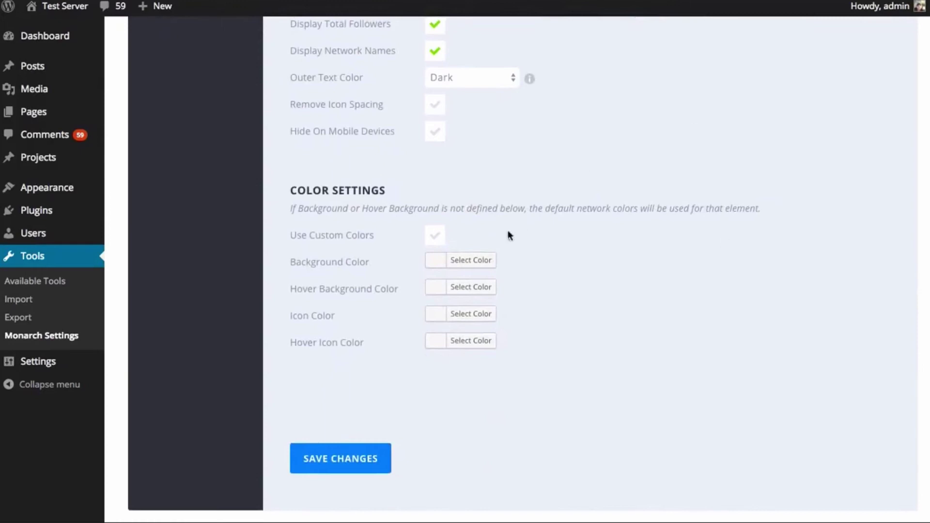
{"action": "left_click", "coordinate": [367, 460]}
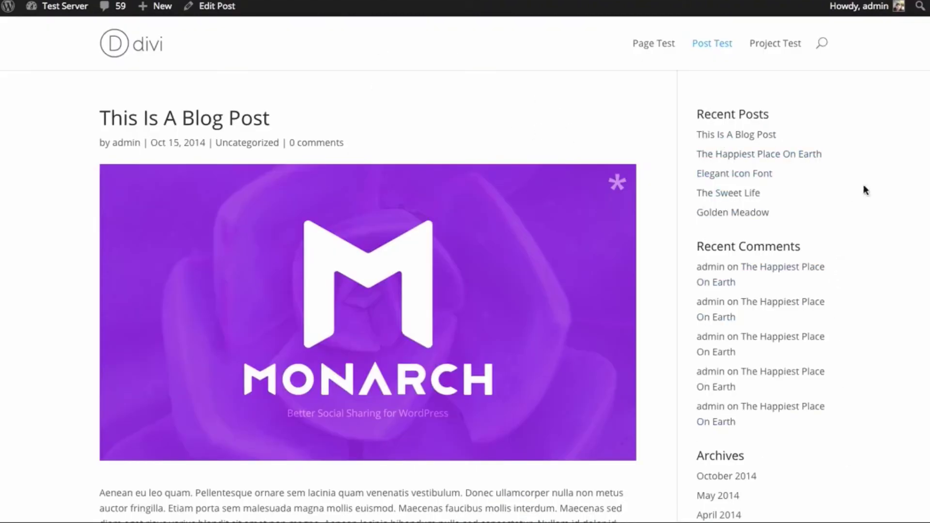
- Inspect the sidebar of the test blog post and the widgets it contains
{"action": "scroll", "coordinate": [819, 124], "scroll_direction": "down", "scroll_amount": 1}
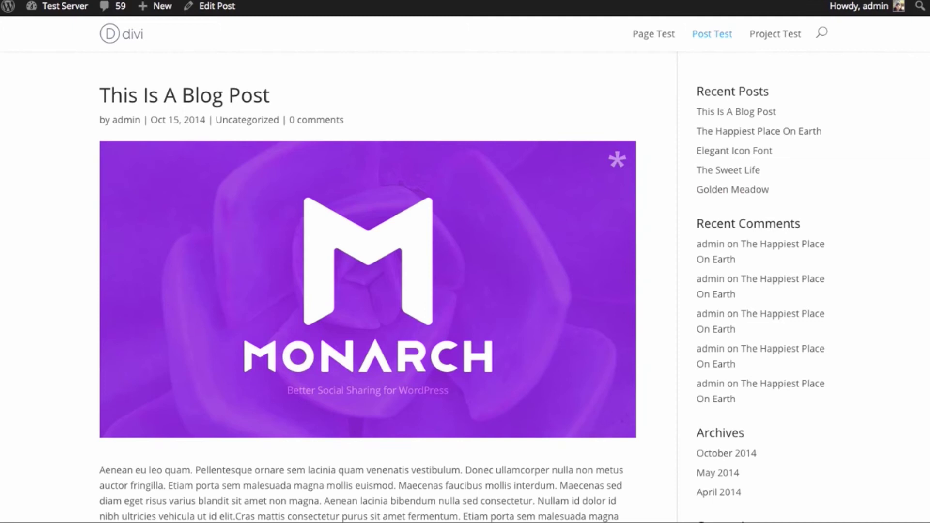
{"action": "scroll", "coordinate": [368, 290], "scroll_direction": "down", "scroll_amount": 3}
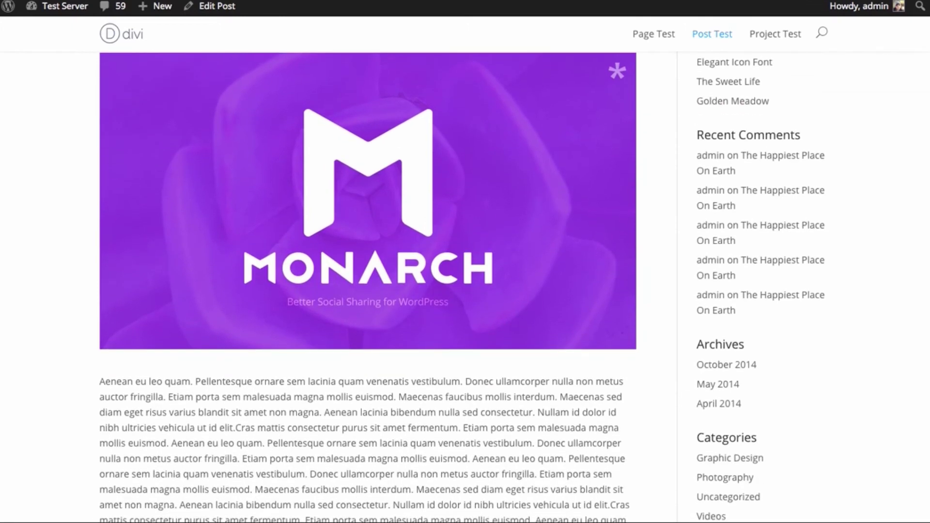
{"action": "scroll", "coordinate": [368, 291], "scroll_direction": "up", "scroll_amount": 3}
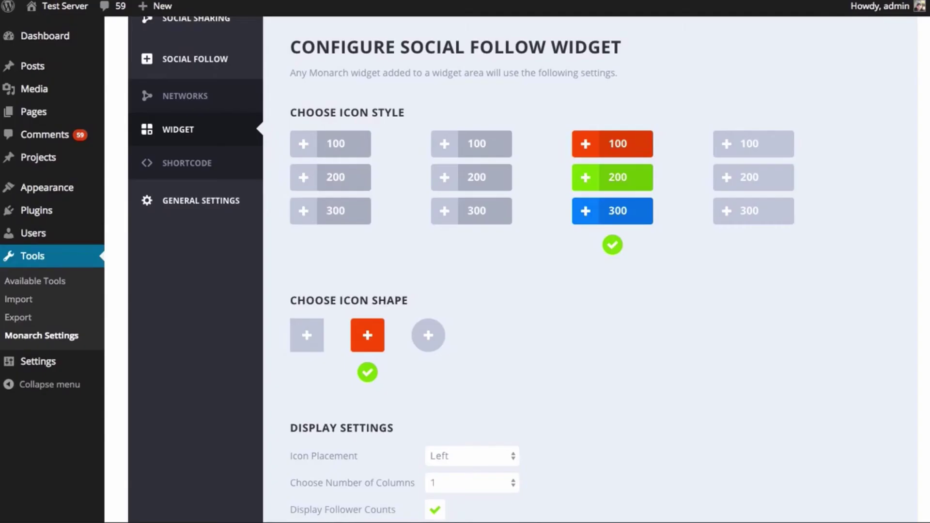
- Add the Monarch Follow widget to the Sidebar widget area, above Recent Posts
{"action": "mouse_move", "coordinate": [64, 193]}
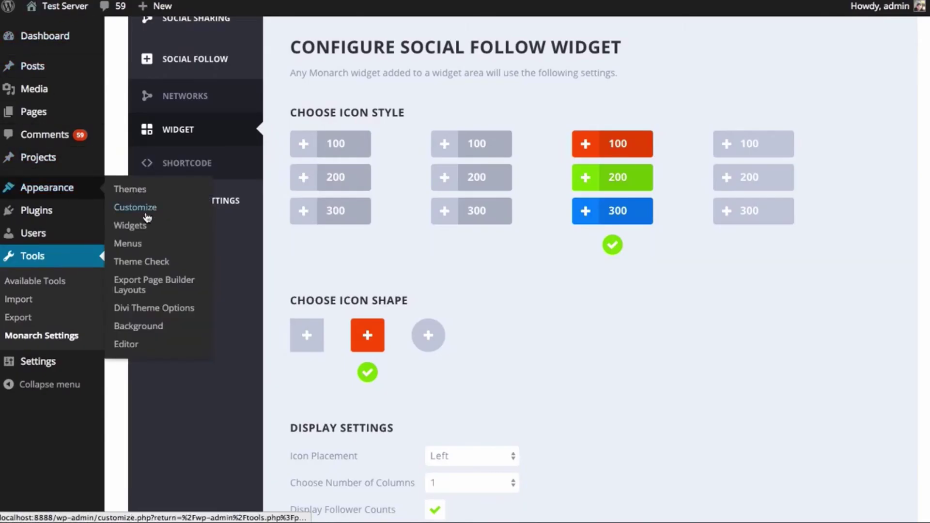
{"action": "left_click", "coordinate": [140, 227]}
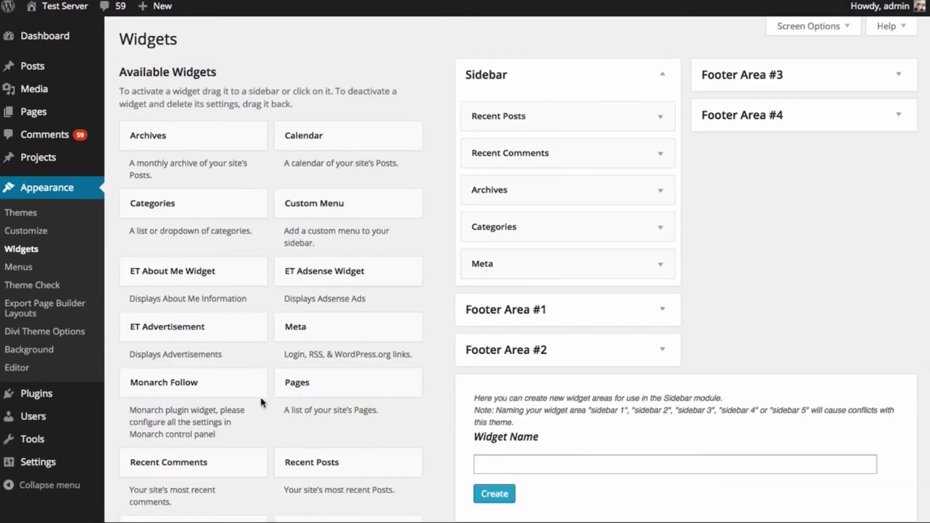
{"action": "left_click_drag", "start_coordinate": [144, 389], "coordinate": [486, 99]}
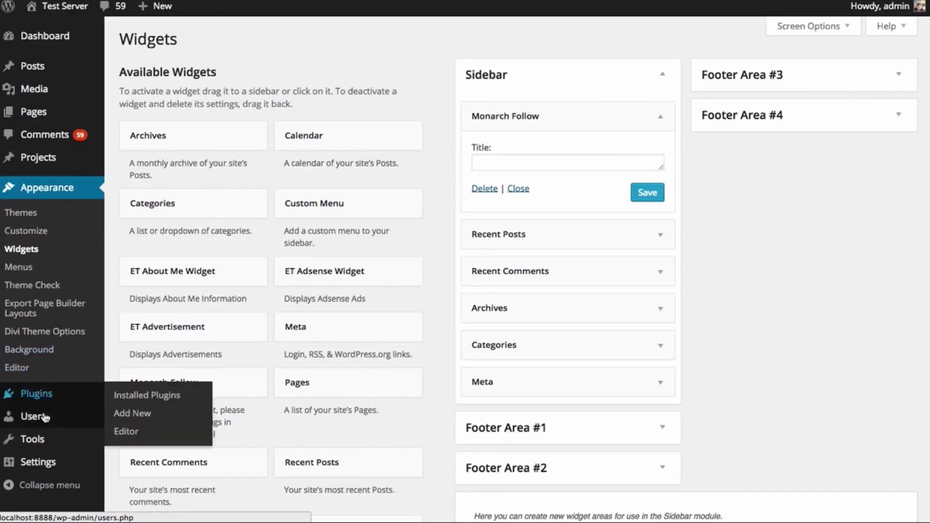
- Change the social follow widget's icon shape to circle in the Monarch settings and save the changes
{"action": "mouse_move", "coordinate": [35, 439]}
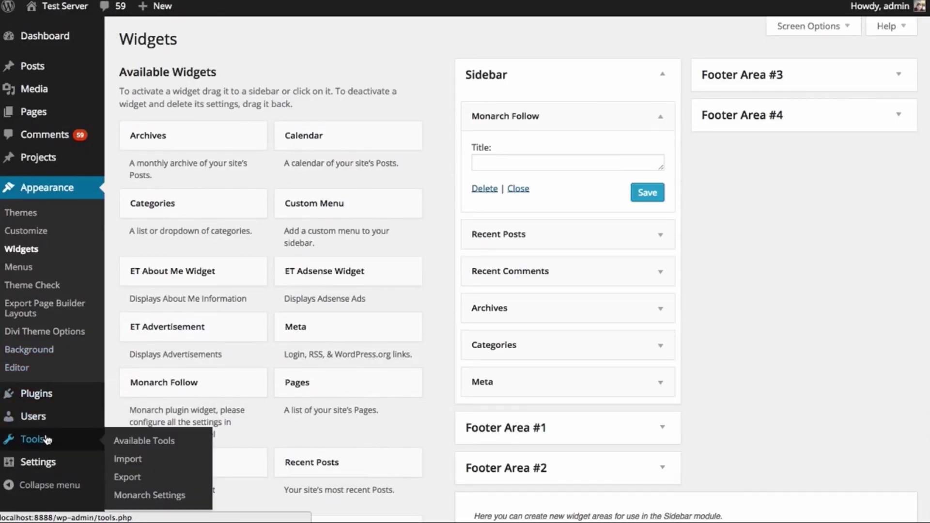
{"action": "left_click", "coordinate": [156, 496]}
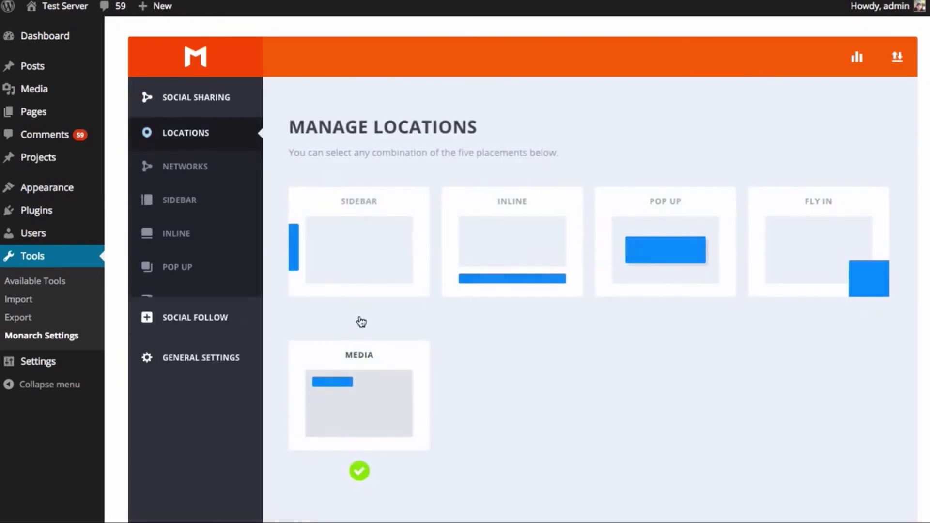
{"action": "left_click", "coordinate": [226, 371]}
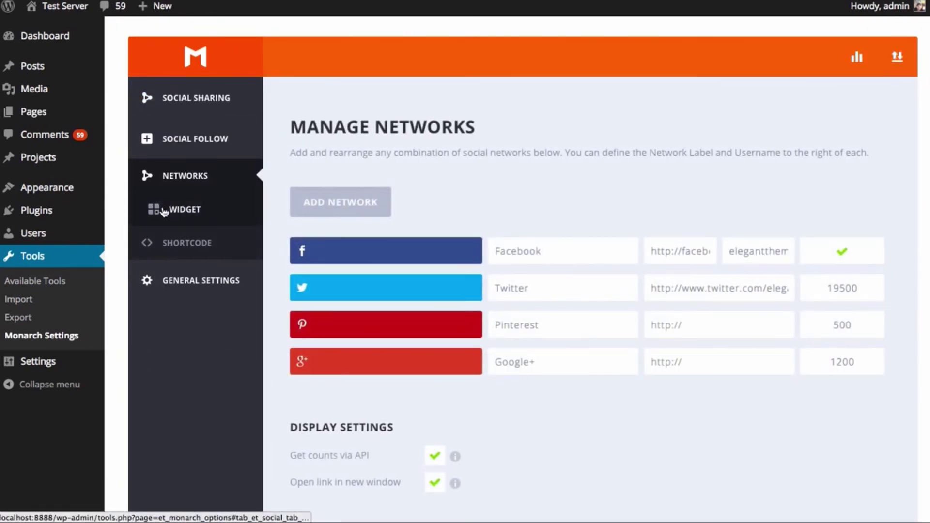
{"action": "left_click", "coordinate": [204, 205]}
{"action": "scroll", "coordinate": [566, 334], "scroll_direction": "down", "scroll_amount": 1}
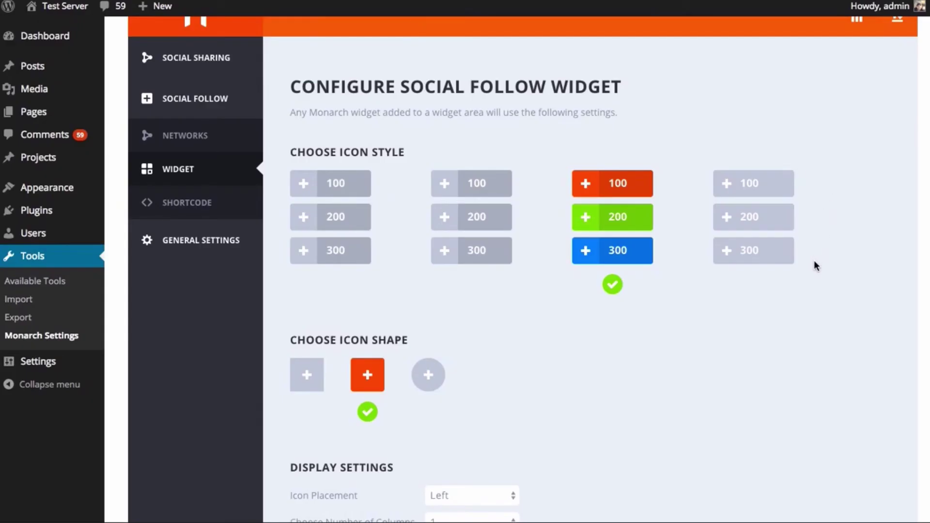
{"action": "scroll", "coordinate": [799, 271], "scroll_direction": "down", "scroll_amount": 2}
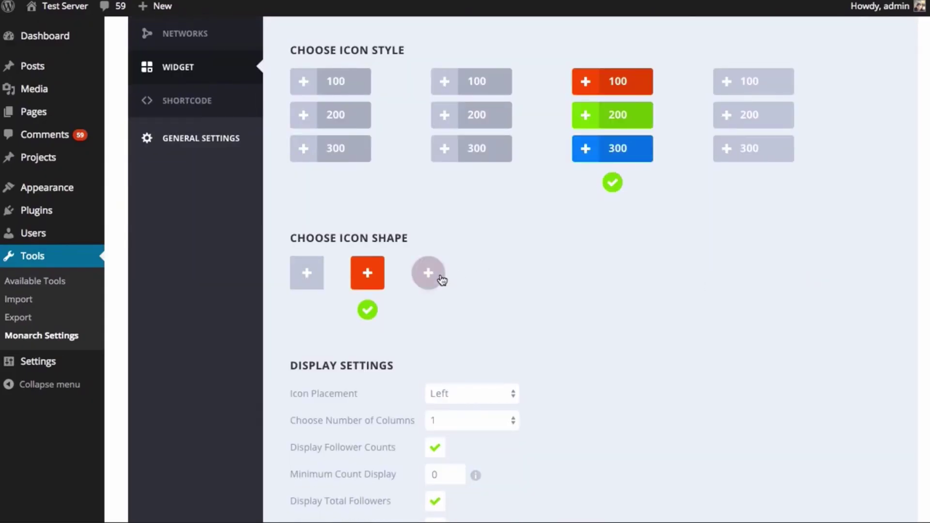
{"action": "left_click", "coordinate": [433, 274]}
{"action": "scroll", "coordinate": [658, 310], "scroll_direction": "down", "scroll_amount": 10}
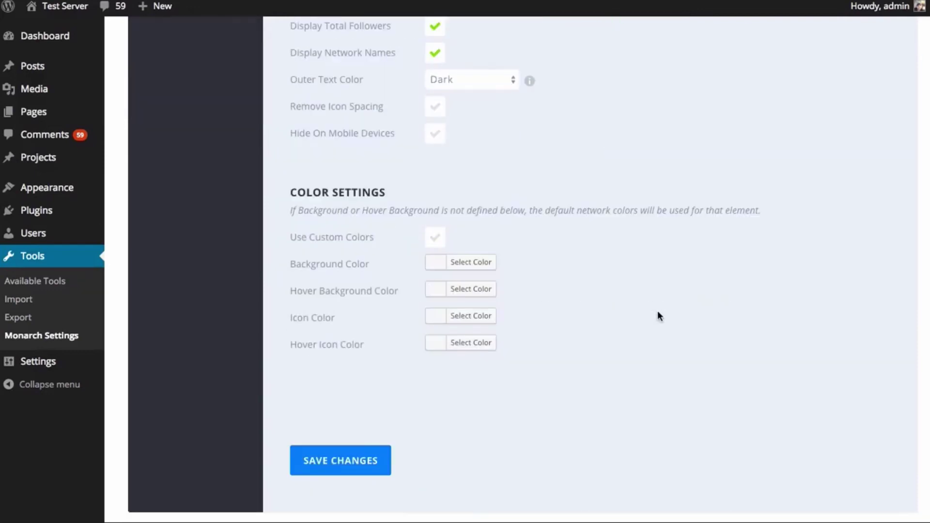
{"action": "left_click", "coordinate": [361, 460]}
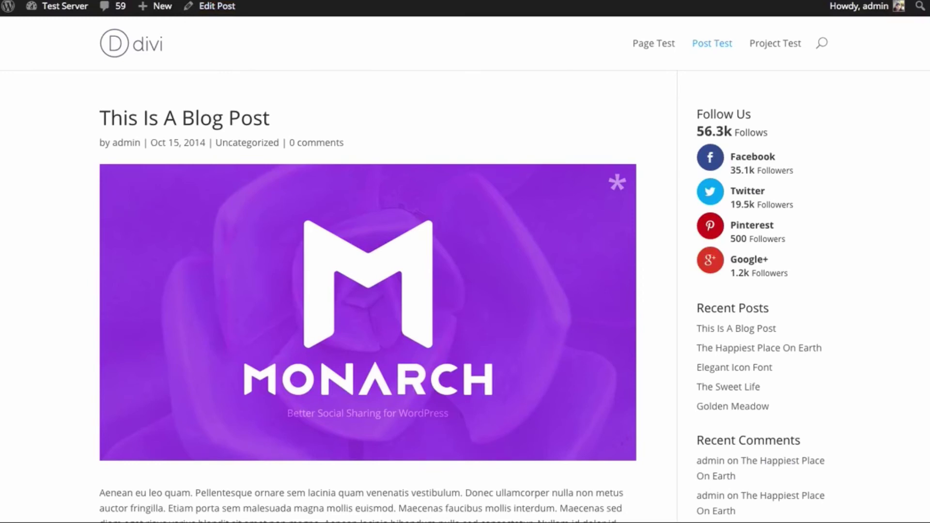
{"action": "scroll", "coordinate": [68, 173], "scroll_direction": "down", "scroll_amount": 20}
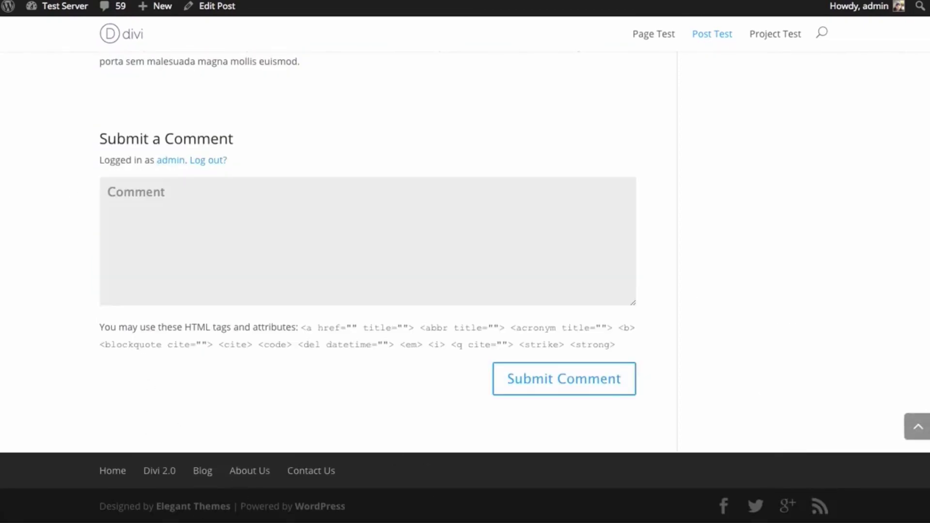
{"action": "scroll", "coordinate": [444, 466], "scroll_direction": "up", "scroll_amount": 10}
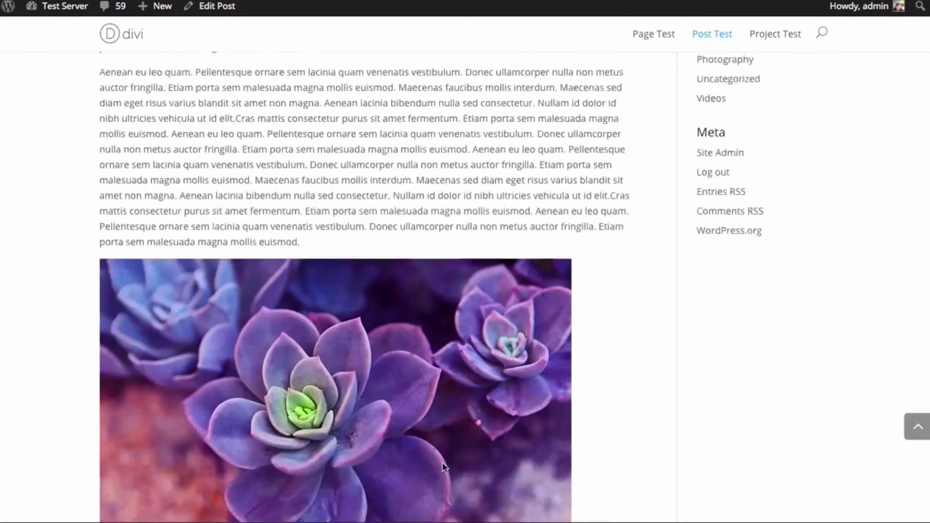
{"action": "scroll", "coordinate": [443, 462], "scroll_direction": "up", "scroll_amount": 10}
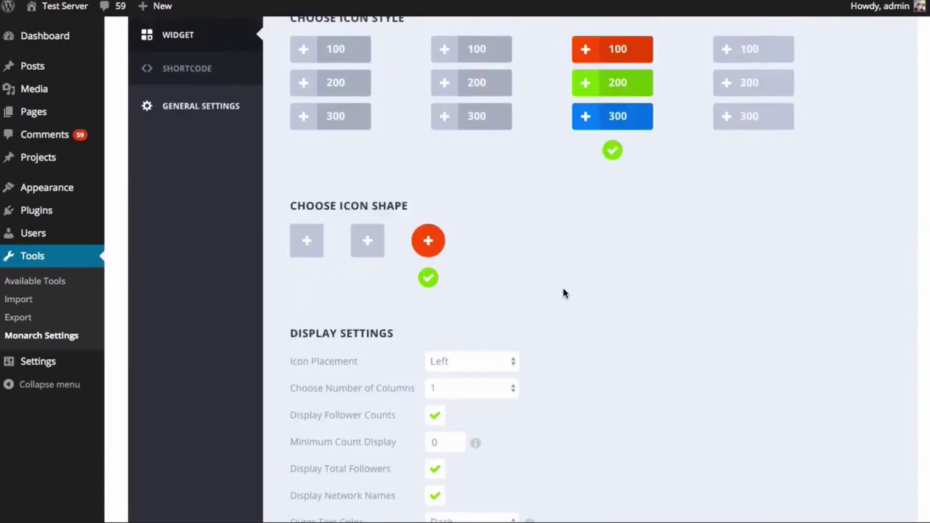
- Generate a social follow shortcode from the current Monarch shortcode settings and select its full text
{"action": "scroll", "coordinate": [567, 290], "scroll_direction": "up", "scroll_amount": 4}
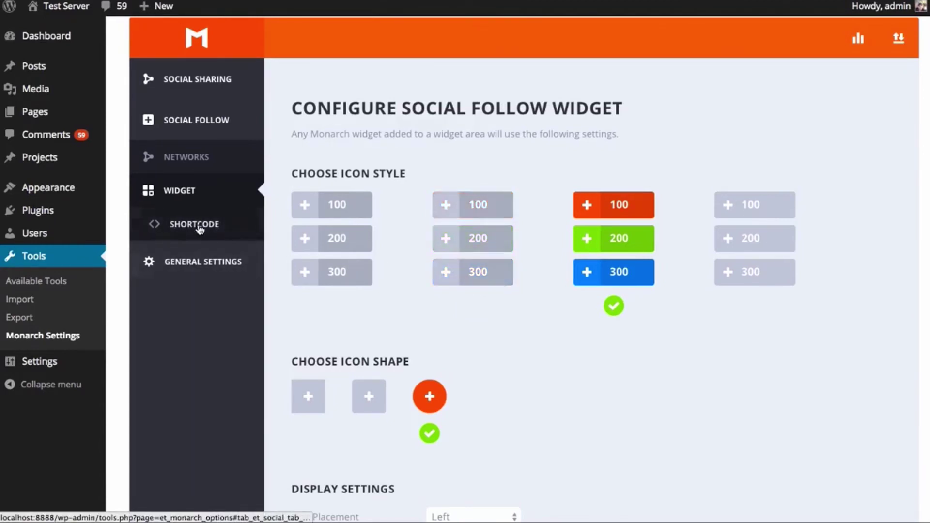
{"action": "left_click", "coordinate": [199, 227]}
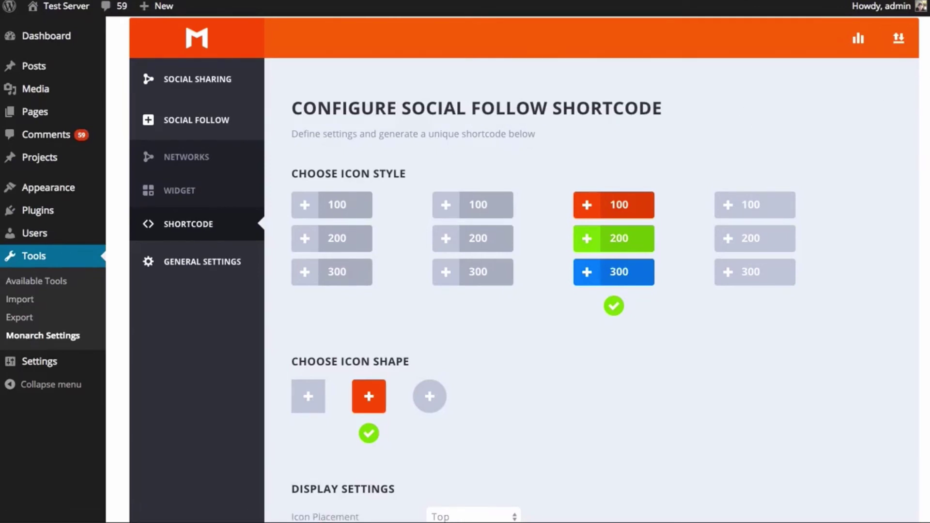
{"action": "scroll", "coordinate": [926, 184], "scroll_direction": "down", "scroll_amount": 10}
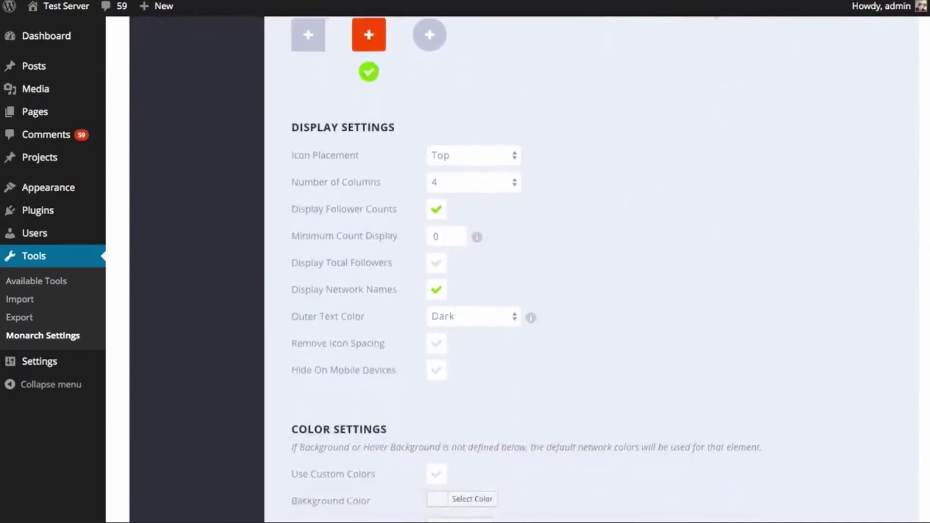
{"action": "scroll", "coordinate": [926, 184], "scroll_direction": "up", "scroll_amount": 3}
{"action": "scroll", "coordinate": [926, 185], "scroll_direction": "down", "scroll_amount": 7}
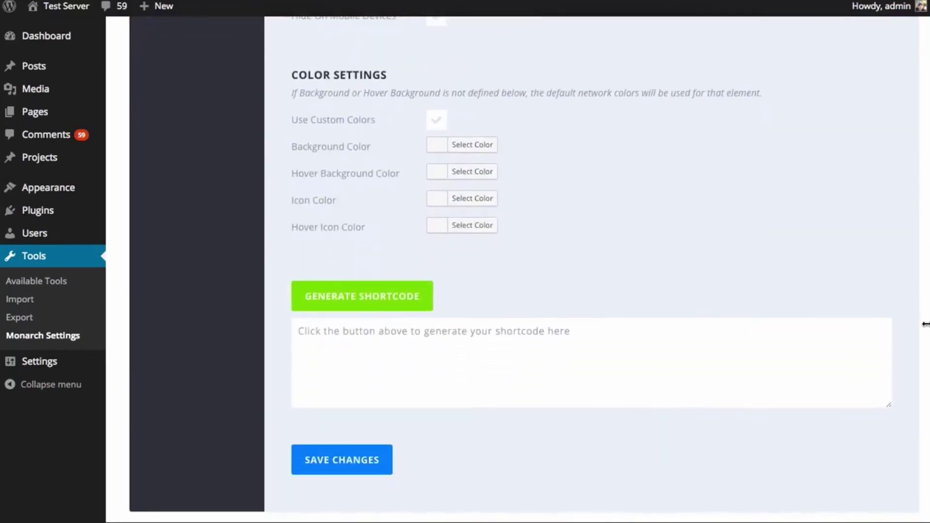
{"action": "left_click", "coordinate": [383, 304]}
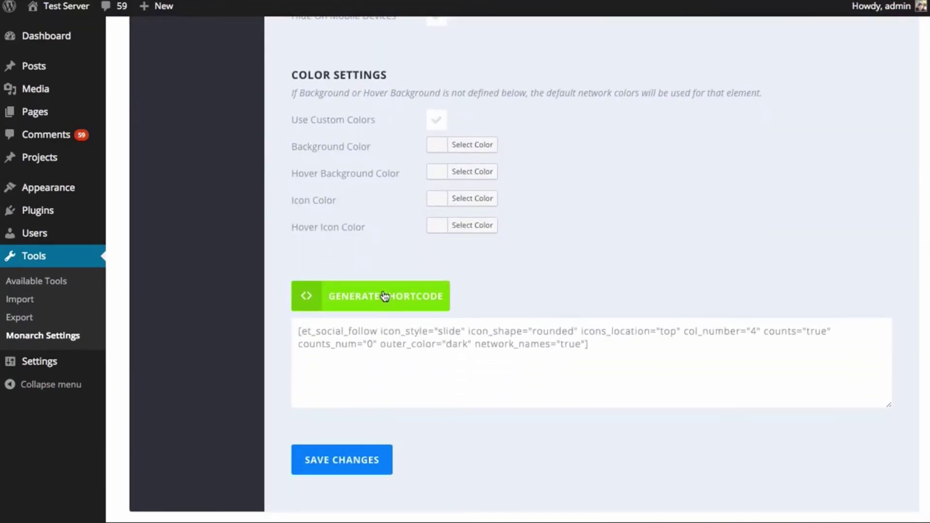
{"action": "left_click_drag", "start_coordinate": [326, 355], "coordinate": [291, 331]}
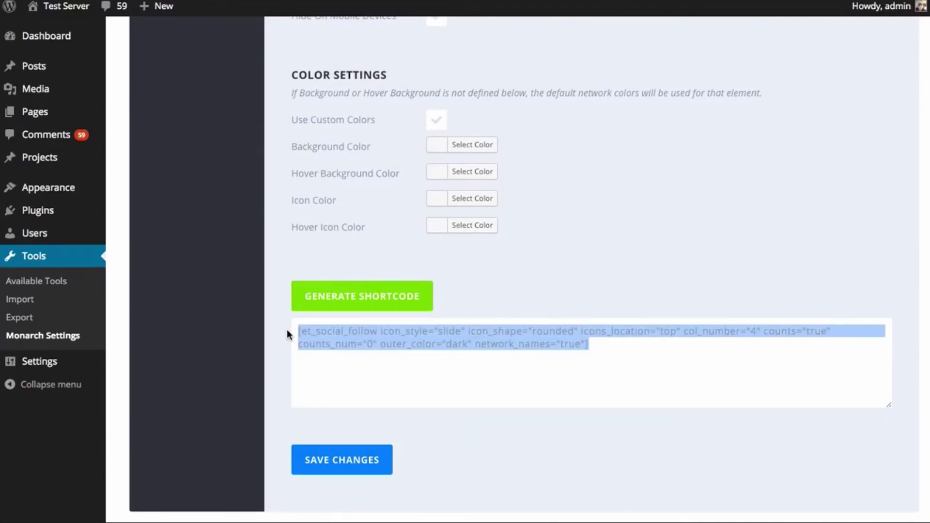
- Examine the icon style, icon shape, display and color options of the social follow shortcode settings
{"action": "scroll", "coordinate": [509, 240], "scroll_direction": "up", "scroll_amount": 10}
{"action": "scroll", "coordinate": [541, 242], "scroll_direction": "up", "scroll_amount": 1}
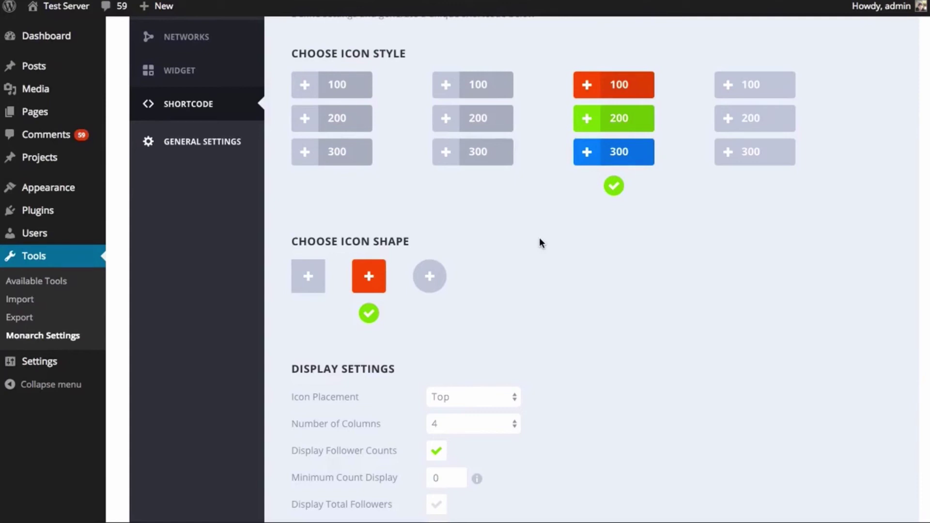
{"action": "scroll", "coordinate": [556, 274], "scroll_direction": "down", "scroll_amount": 9}
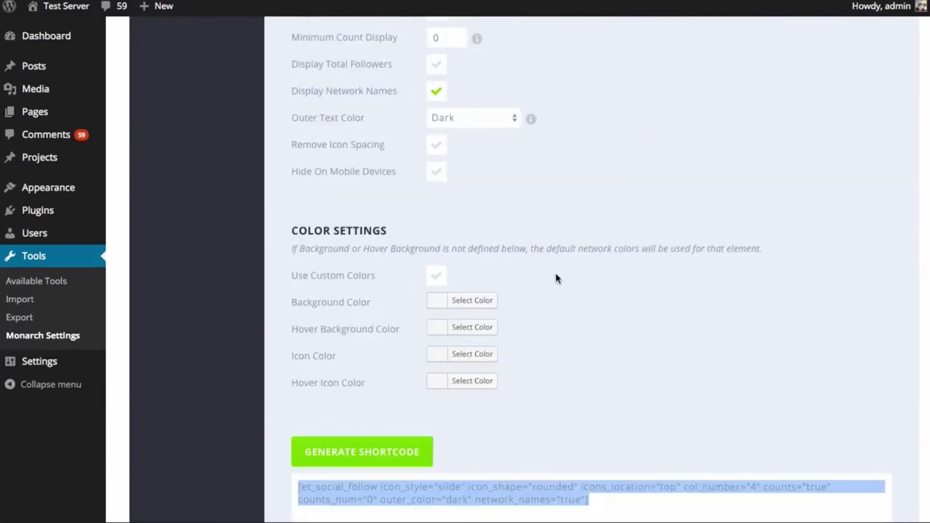
{"action": "scroll", "coordinate": [838, 260], "scroll_direction": "down", "scroll_amount": 2}
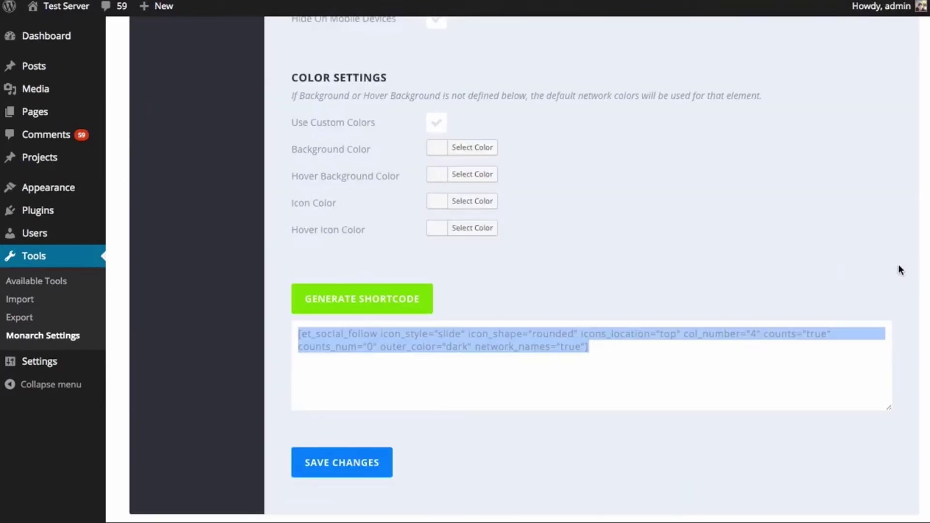
{"action": "left_click", "coordinate": [857, 243]}
{"action": "scroll", "coordinate": [857, 247], "scroll_direction": "up", "scroll_amount": 12}
{"action": "scroll", "coordinate": [857, 257], "scroll_direction": "up", "scroll_amount": 3}
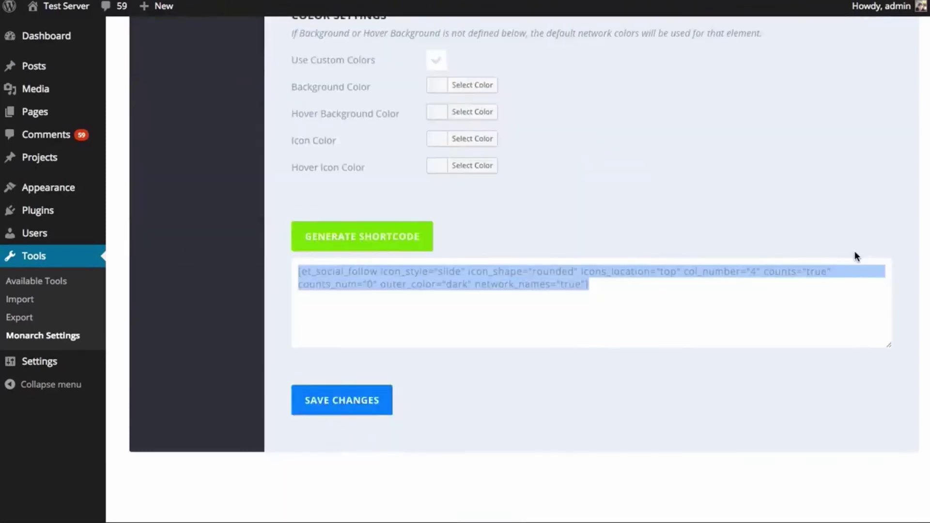
{"action": "scroll", "coordinate": [869, 228], "scroll_direction": "up", "scroll_amount": 15}
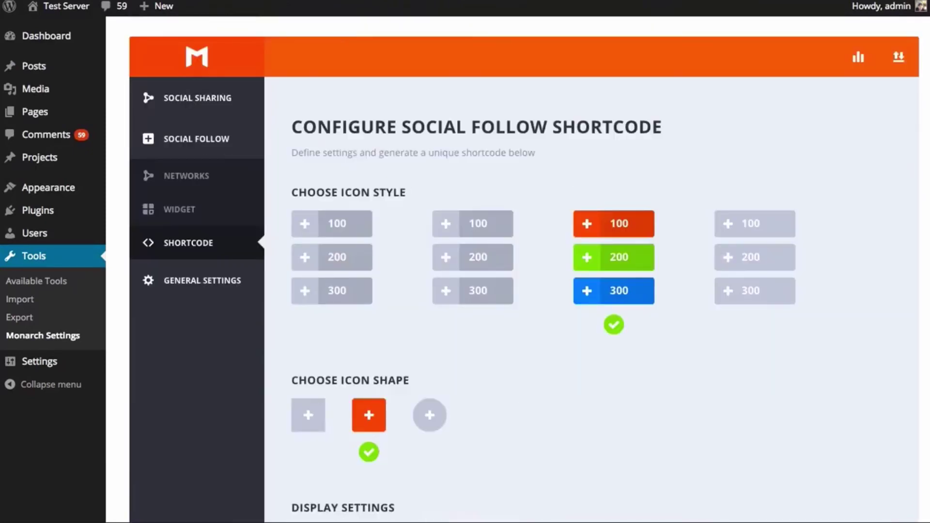
{"action": "scroll", "coordinate": [928, 127], "scroll_direction": "down", "scroll_amount": 3}
{"action": "scroll", "coordinate": [920, 194], "scroll_direction": "down", "scroll_amount": 1}
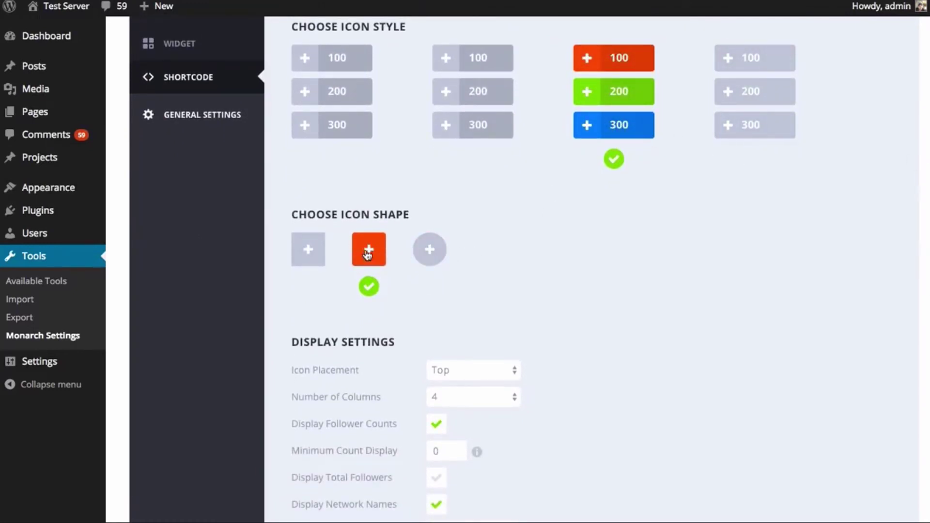
{"action": "scroll", "coordinate": [648, 259], "scroll_direction": "down", "scroll_amount": 5}
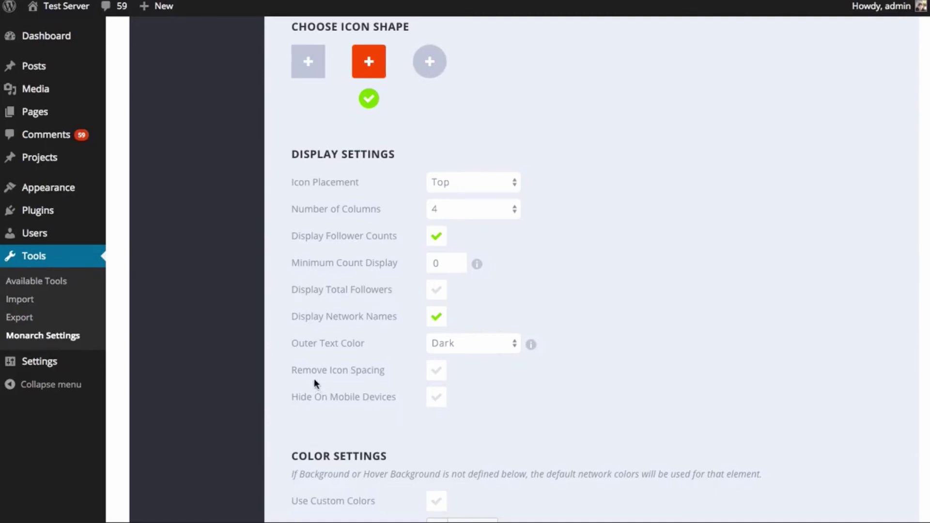
{"action": "left_click", "coordinate": [438, 399]}
{"action": "scroll", "coordinate": [605, 405], "scroll_direction": "down", "scroll_amount": 6}
{"action": "left_click", "coordinate": [617, 461]}
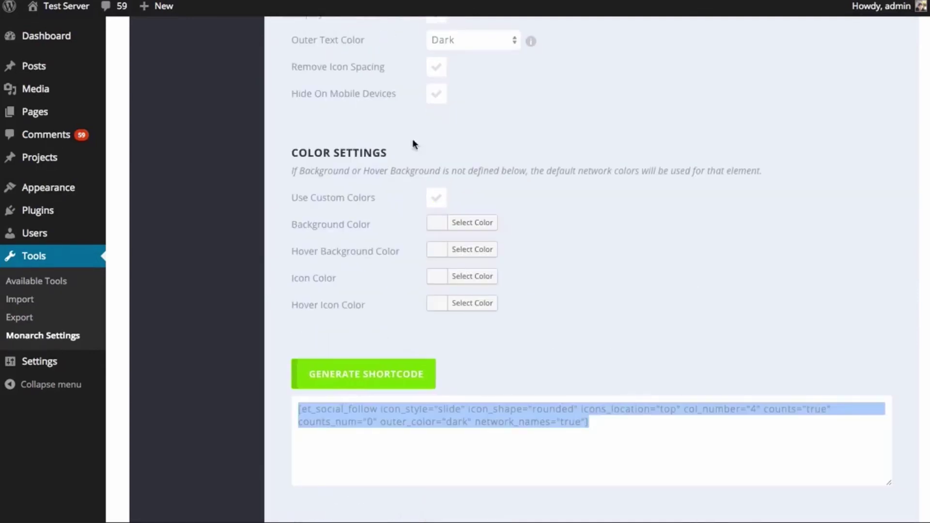
{"action": "left_click", "coordinate": [431, 194]}
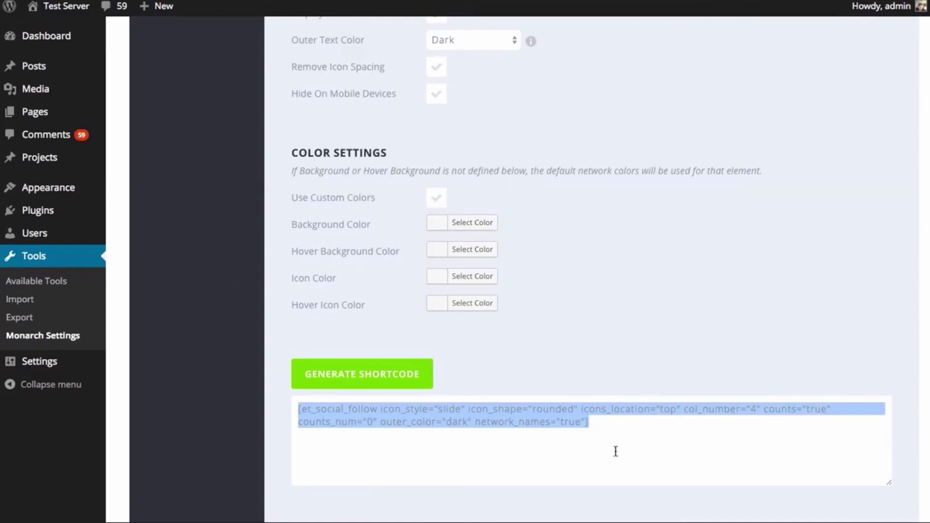
- Copy the whole generated social follow shortcode and switch to the test blog post
{"action": "left_click", "coordinate": [595, 422]}
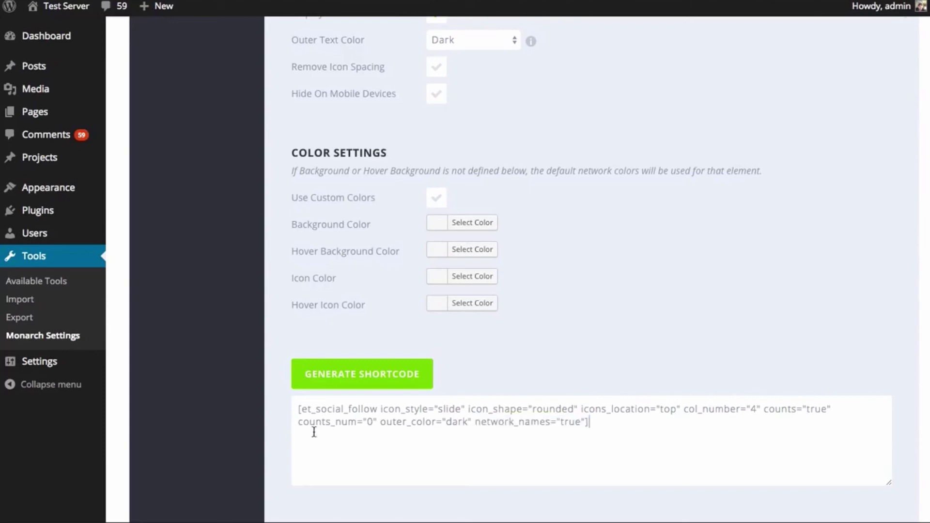
{"action": "left_click_drag", "start_coordinate": [311, 429], "coordinate": [277, 409]}
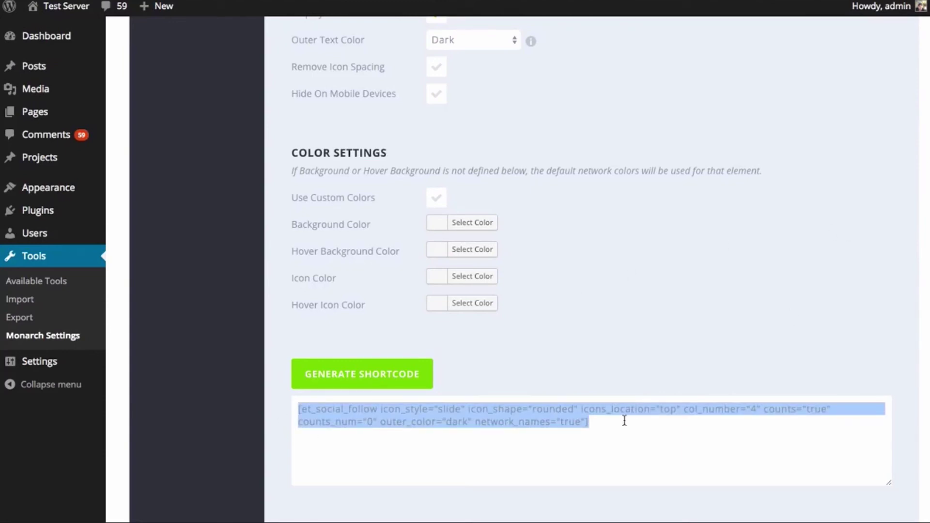
{"action": "right_click", "coordinate": [512, 413]}
{"action": "left_click", "coordinate": [533, 469]}
{"action": "left_click", "coordinate": [593, 358]}
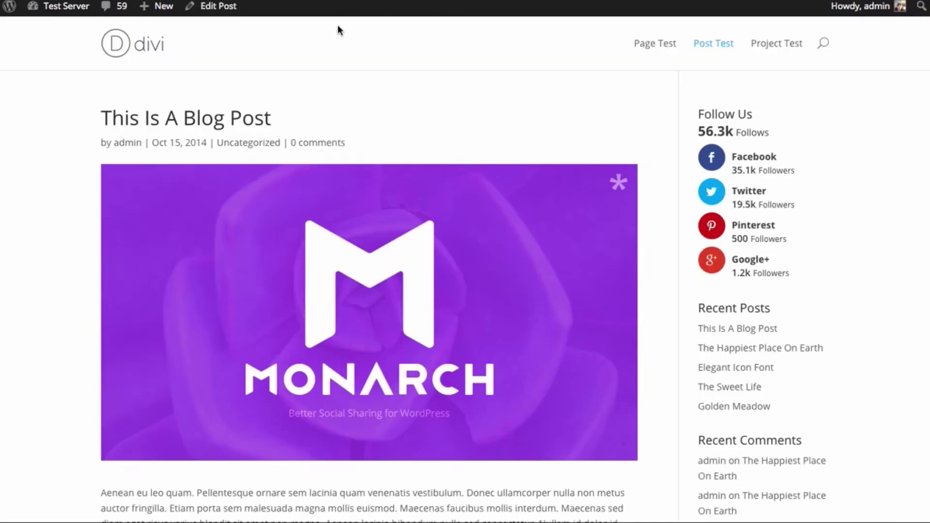
- Look through the test blog post down to the end of its text above the comment form
{"action": "scroll", "coordinate": [465, 290], "scroll_direction": "down", "scroll_amount": 5}
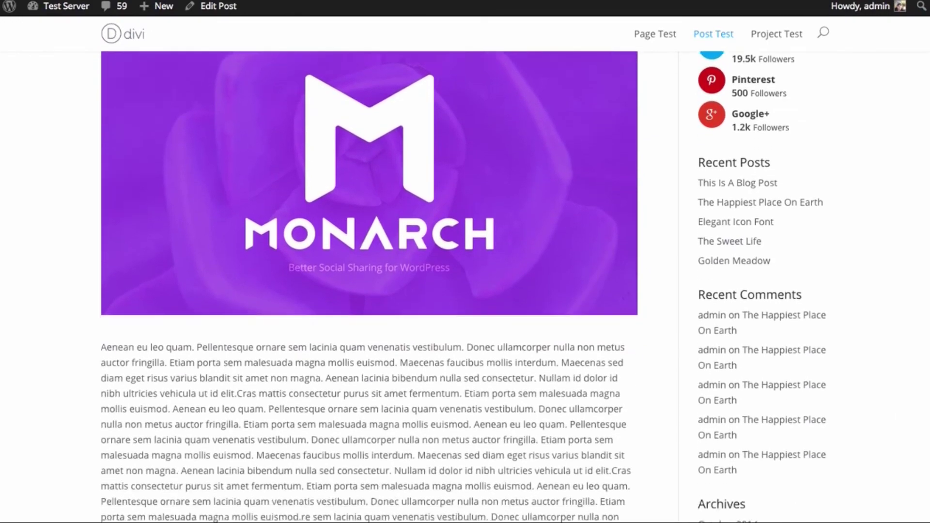
{"action": "scroll", "coordinate": [465, 291], "scroll_direction": "up", "scroll_amount": 3}
{"action": "scroll", "coordinate": [923, 194], "scroll_direction": "up", "scroll_amount": 2}
{"action": "scroll", "coordinate": [923, 194], "scroll_direction": "down", "scroll_amount": 15}
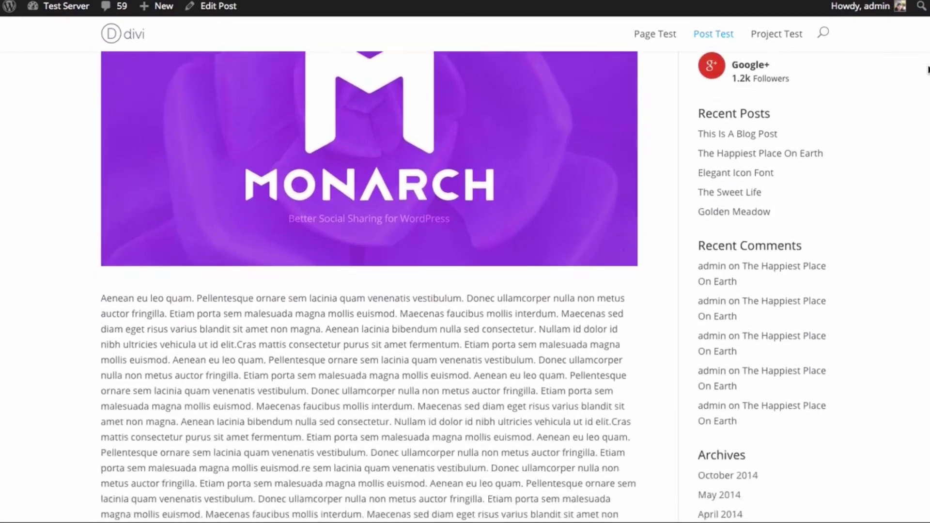
{"action": "scroll", "coordinate": [922, 236], "scroll_direction": "down", "scroll_amount": 10}
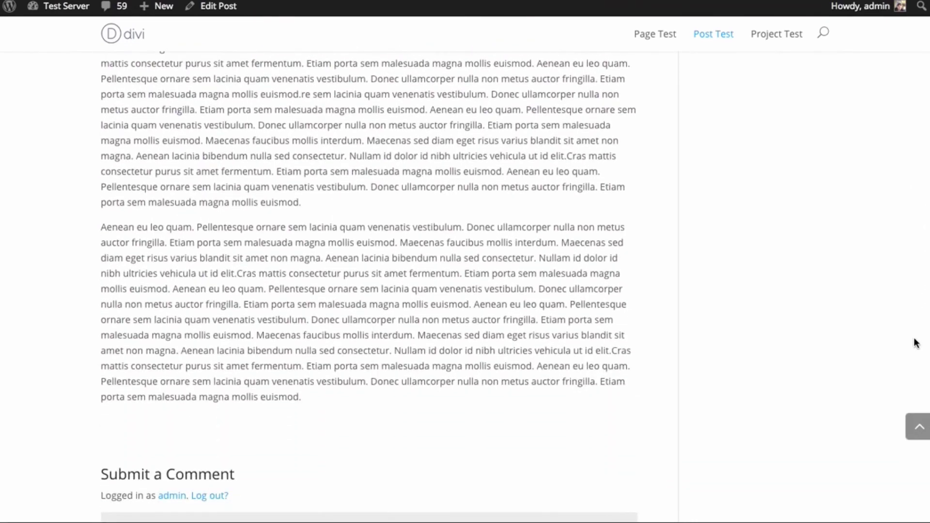
{"action": "scroll", "coordinate": [911, 354], "scroll_direction": "down", "scroll_amount": 2}
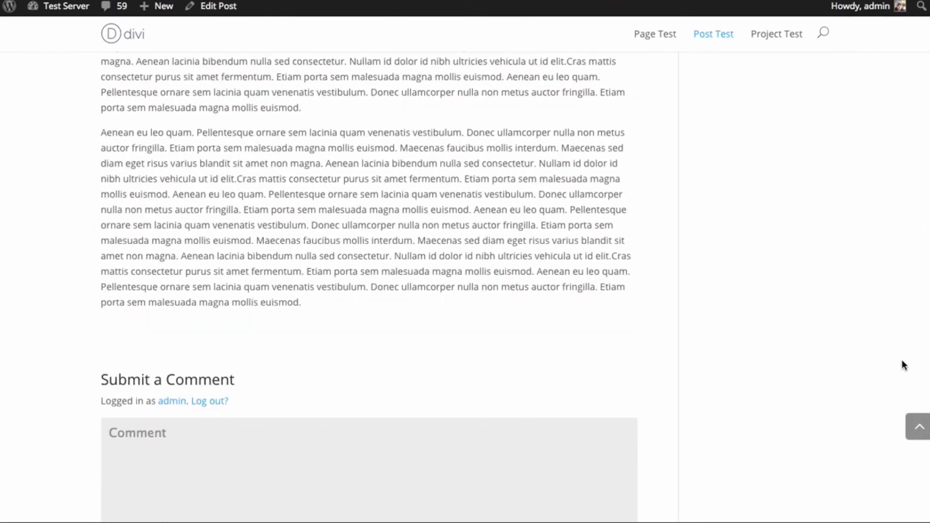
{"action": "scroll", "coordinate": [903, 366], "scroll_direction": "up", "scroll_amount": 2}
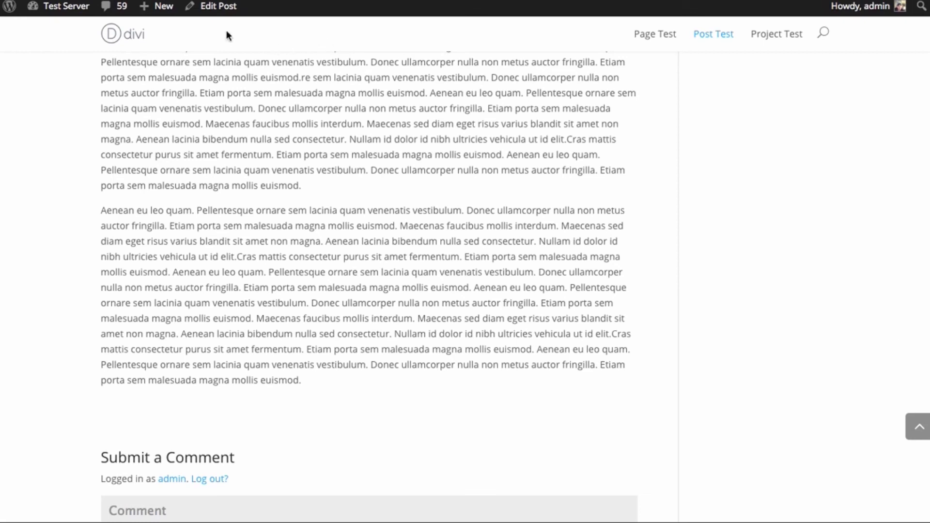
- Open the test blog post for editing and paste the social follow shortcode below its last paragraph
{"action": "left_click", "coordinate": [212, 6]}
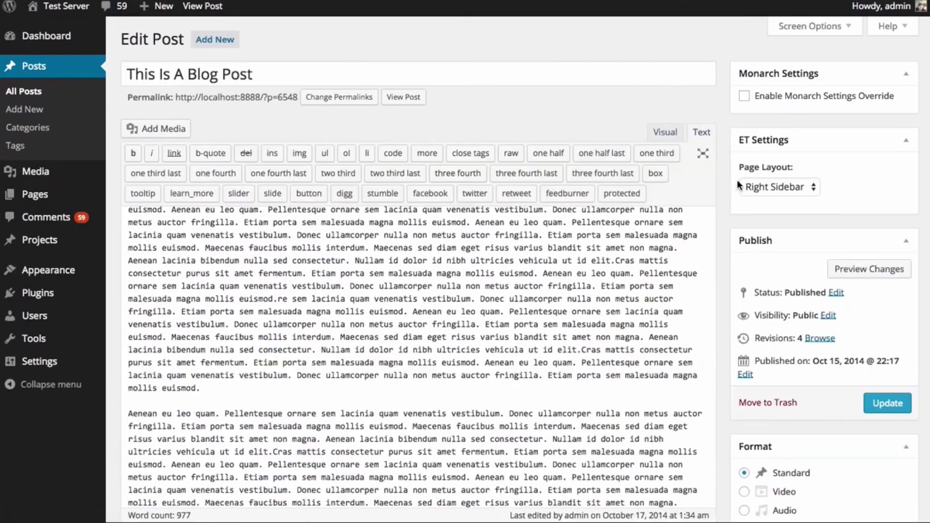
{"action": "scroll", "coordinate": [329, 362], "scroll_direction": "down", "scroll_amount": 10}
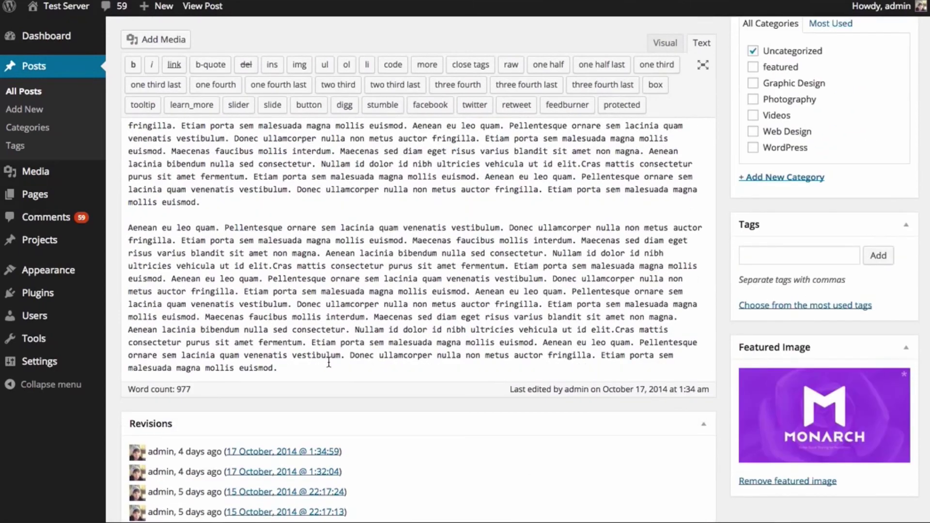
{"action": "left_click", "coordinate": [329, 362]}
{"action": "key", "text": "Return"}
{"action": "key", "text": "Return"}
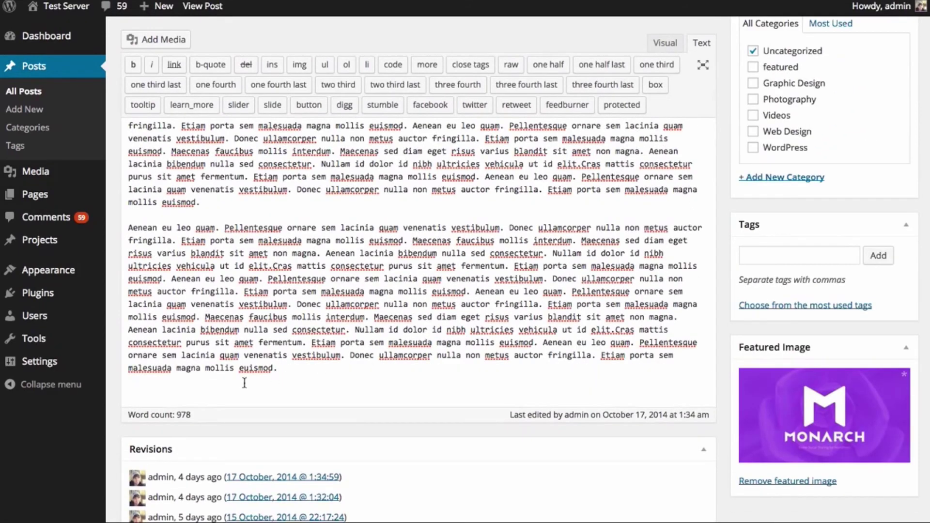
{"action": "right_click", "coordinate": [175, 393]}
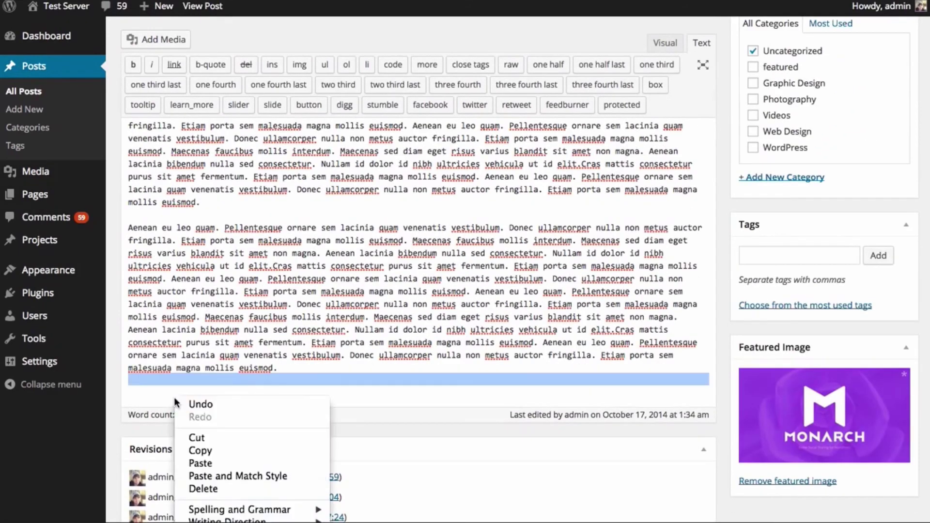
{"action": "left_click", "coordinate": [226, 464]}
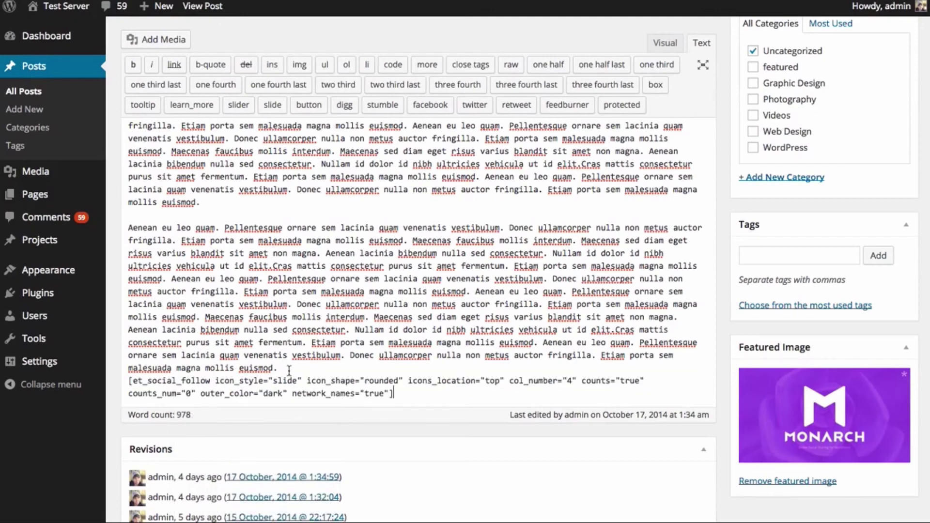
{"action": "key", "text": "Return"}
- Update the post and view the end of the published page
{"action": "scroll", "coordinate": [881, 236], "scroll_direction": "up", "scroll_amount": 8}
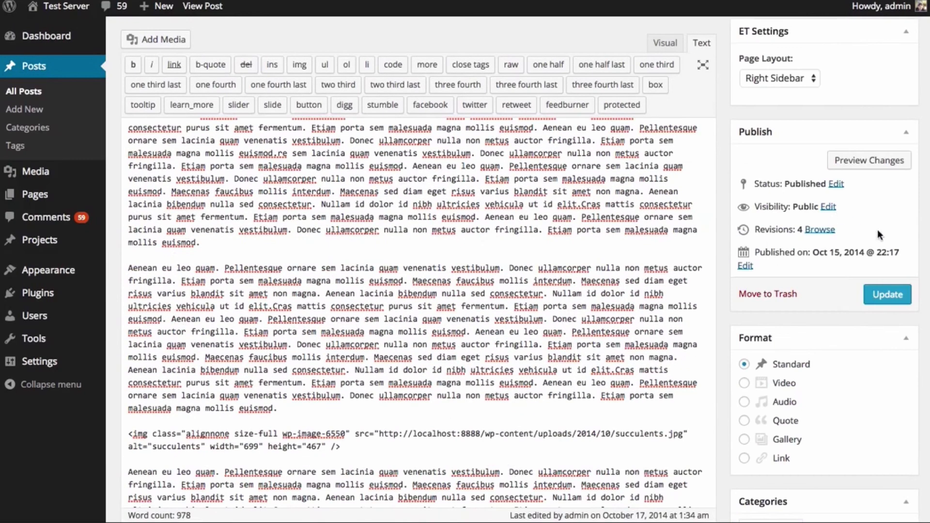
{"action": "left_click", "coordinate": [888, 296]}
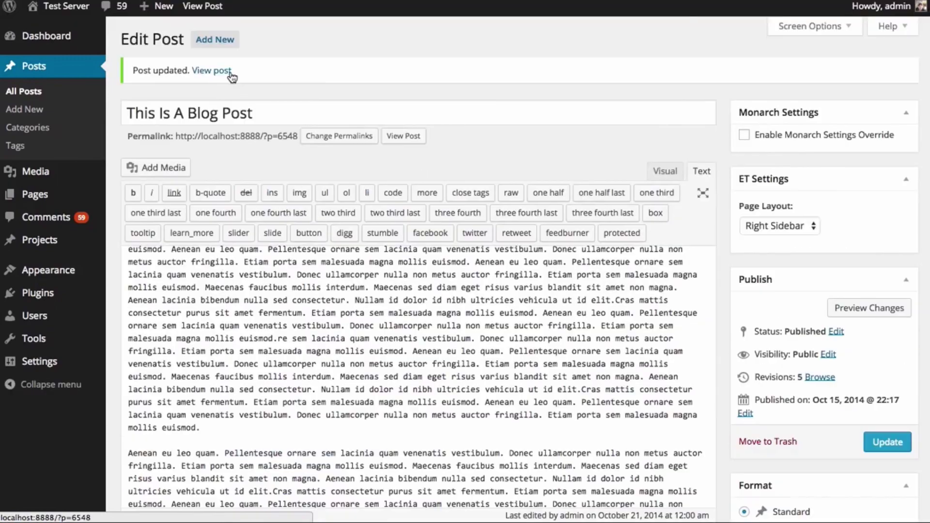
{"action": "left_click", "coordinate": [218, 71]}
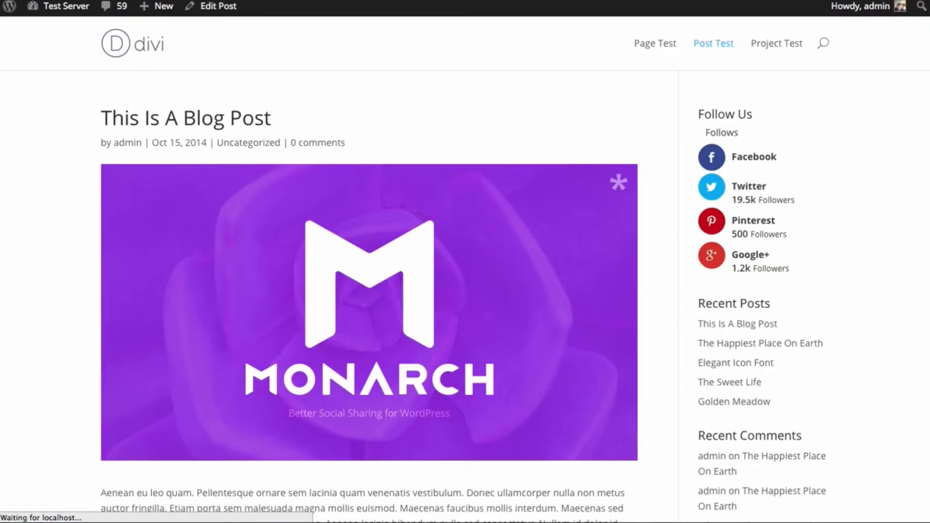
{"action": "scroll", "coordinate": [921, 348], "scroll_direction": "down", "scroll_amount": 20}
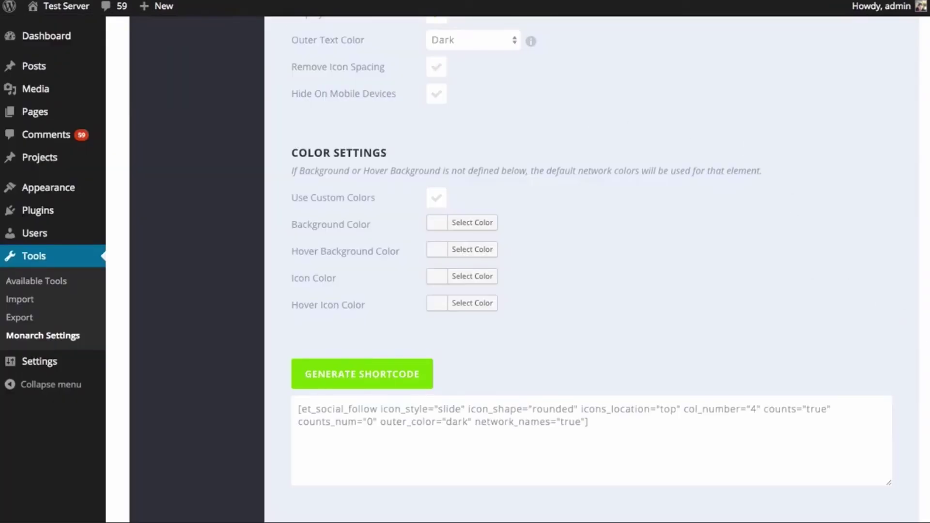
- Clear the previously generated social follow shortcode from the shortcode box
{"action": "scroll", "coordinate": [905, 318], "scroll_direction": "up", "scroll_amount": 2}
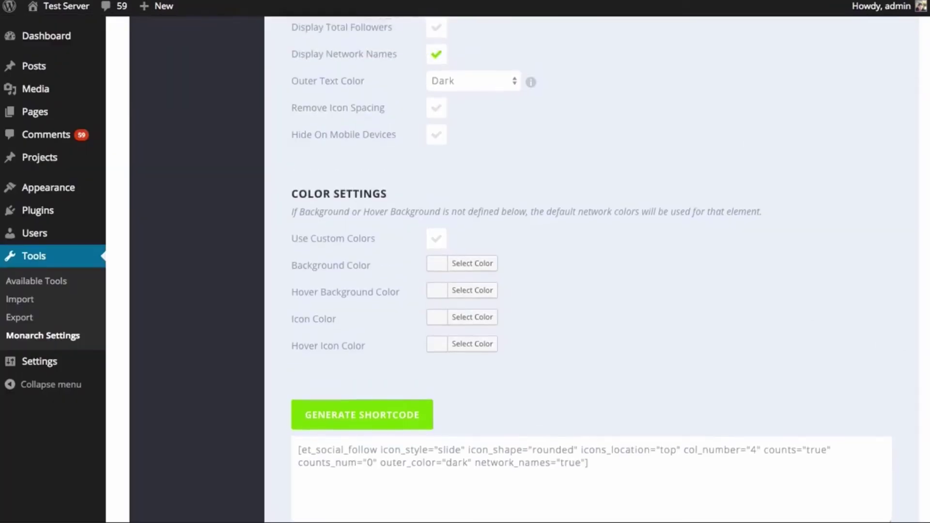
{"action": "scroll", "coordinate": [896, 342], "scroll_direction": "down", "scroll_amount": 1}
{"action": "left_click_drag", "start_coordinate": [696, 457], "coordinate": [209, 427]}
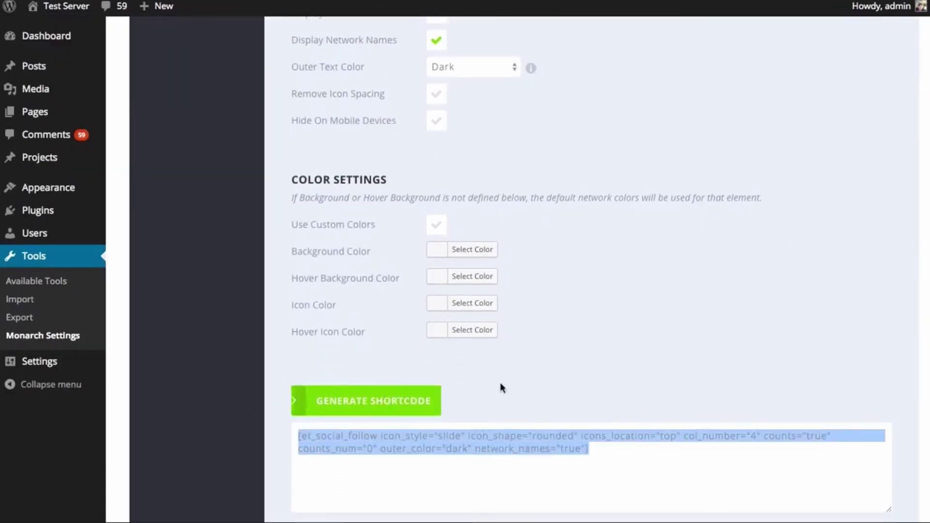
{"action": "key", "text": "ctrl+x"}
- Enable Remove Icon Spacing and set the icon placement to Left in the follow shortcode's display settings
{"action": "scroll", "coordinate": [636, 417], "scroll_direction": "up", "scroll_amount": 5}
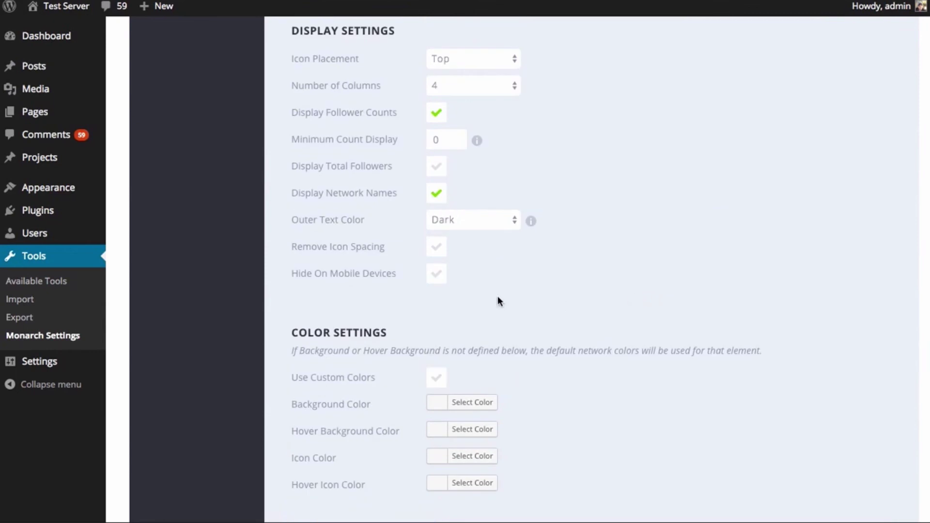
{"action": "left_click", "coordinate": [436, 247]}
{"action": "scroll", "coordinate": [481, 73], "scroll_direction": "up", "scroll_amount": 1}
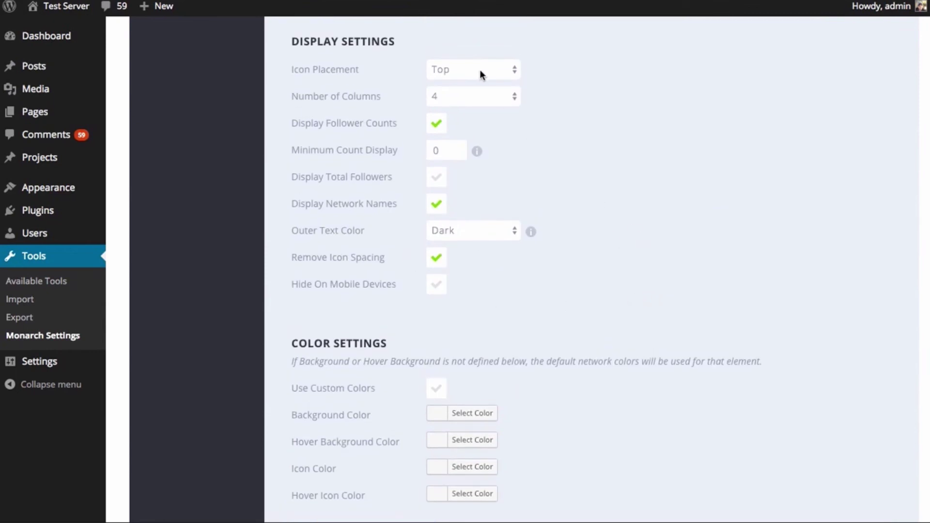
{"action": "left_click", "coordinate": [480, 69]}
{"action": "left_click", "coordinate": [471, 81]}
- Generate a new social follow shortcode from the changed settings and copy all of it for the test blog post
{"action": "scroll", "coordinate": [676, 202], "scroll_direction": "down", "scroll_amount": 3}
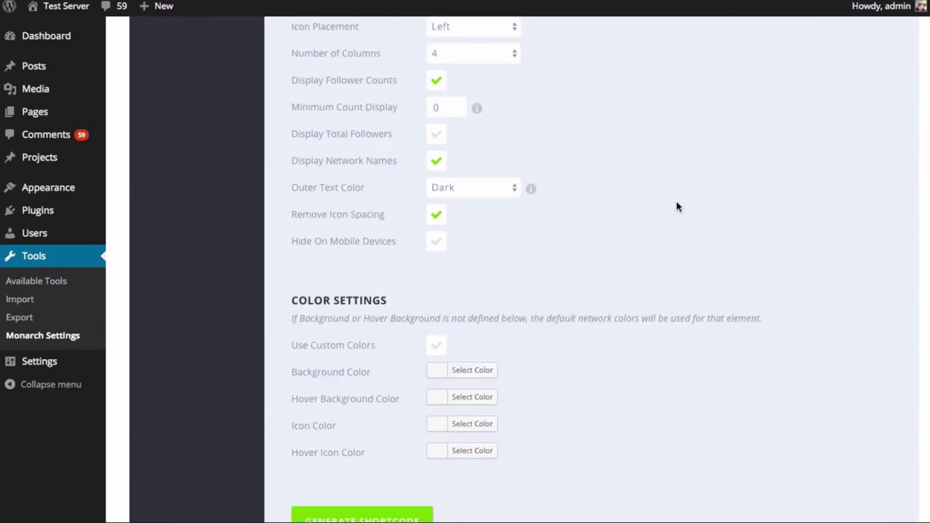
{"action": "scroll", "coordinate": [519, 252], "scroll_direction": "down", "scroll_amount": 7}
{"action": "scroll", "coordinate": [509, 252], "scroll_direction": "up", "scroll_amount": 10}
{"action": "scroll", "coordinate": [515, 256], "scroll_direction": "down", "scroll_amount": 10}
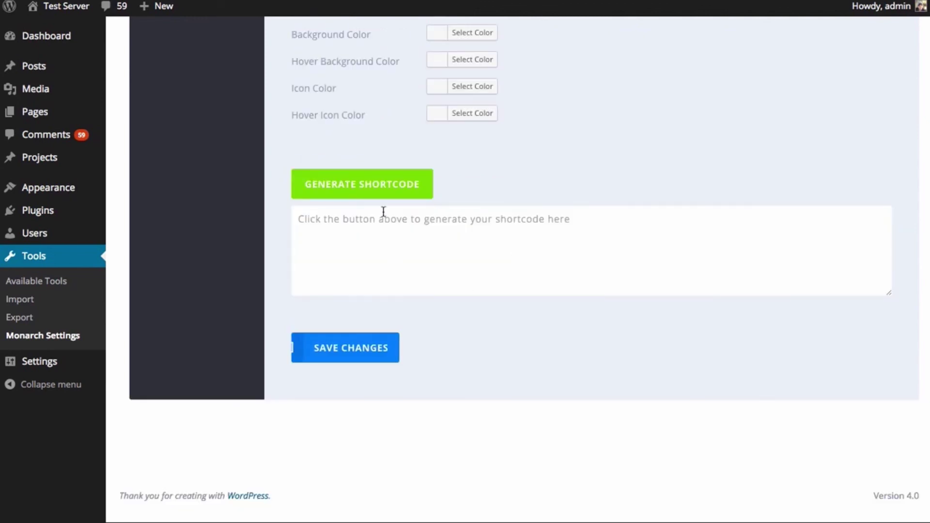
{"action": "left_click", "coordinate": [382, 183]}
{"action": "left_click_drag", "start_coordinate": [690, 243], "coordinate": [219, 213]}
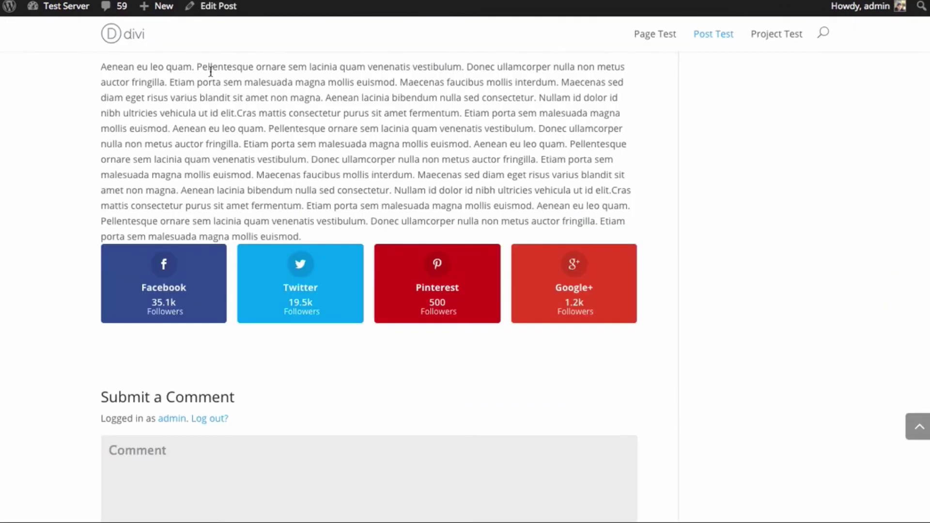
- Open the test blog post for editing and replace the old social follow shortcode at its end with the copied one
{"action": "left_click", "coordinate": [218, 5]}
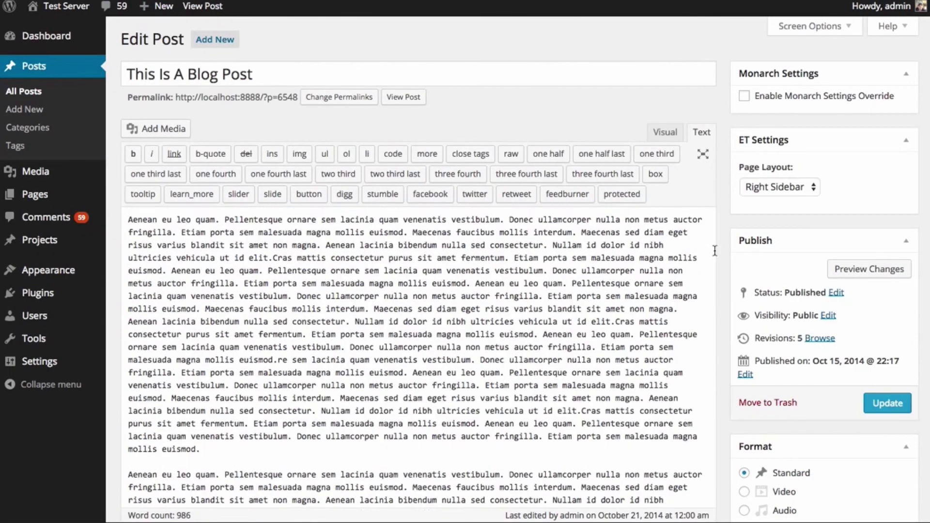
{"action": "scroll", "coordinate": [715, 250], "scroll_direction": "down", "scroll_amount": 10}
{"action": "left_click", "coordinate": [438, 191]}
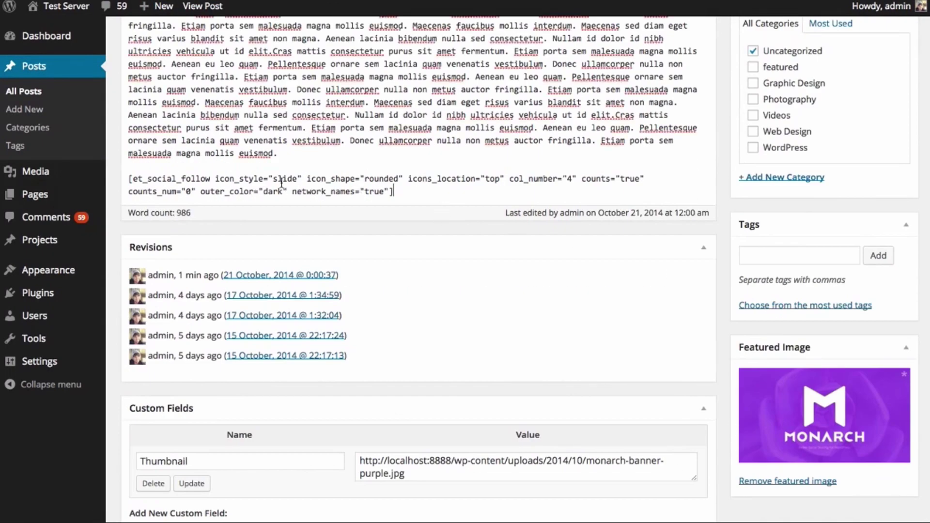
{"action": "triple_click", "coordinate": [281, 184]}
{"action": "key", "text": "ctrl+v"}
- Save the post with the replaced shortcode and view the follow icons at the end of the published text
{"action": "scroll", "coordinate": [824, 194], "scroll_direction": "up", "scroll_amount": 10}
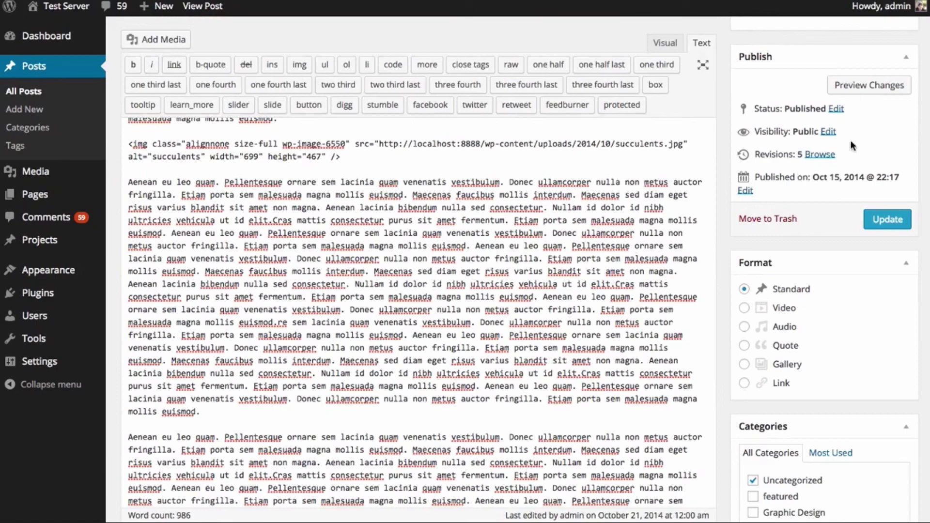
{"action": "left_click", "coordinate": [885, 218]}
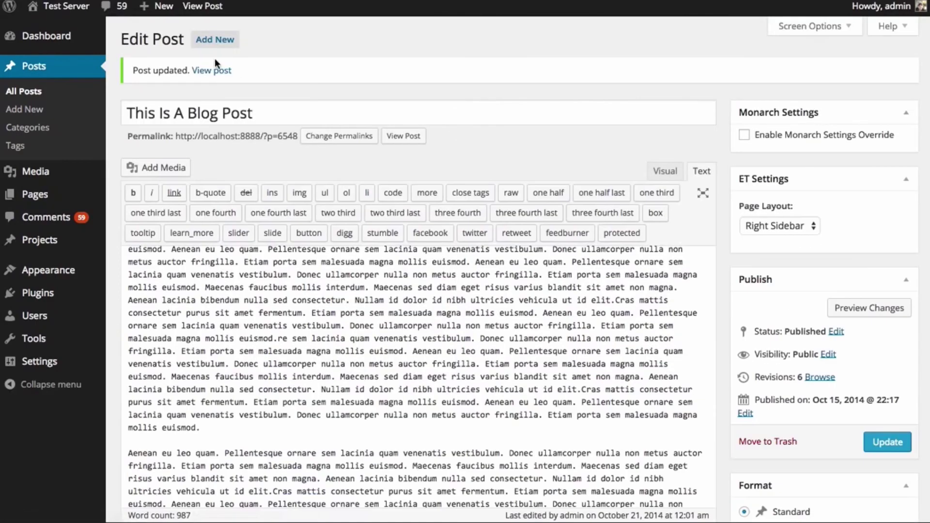
{"action": "left_click", "coordinate": [217, 70]}
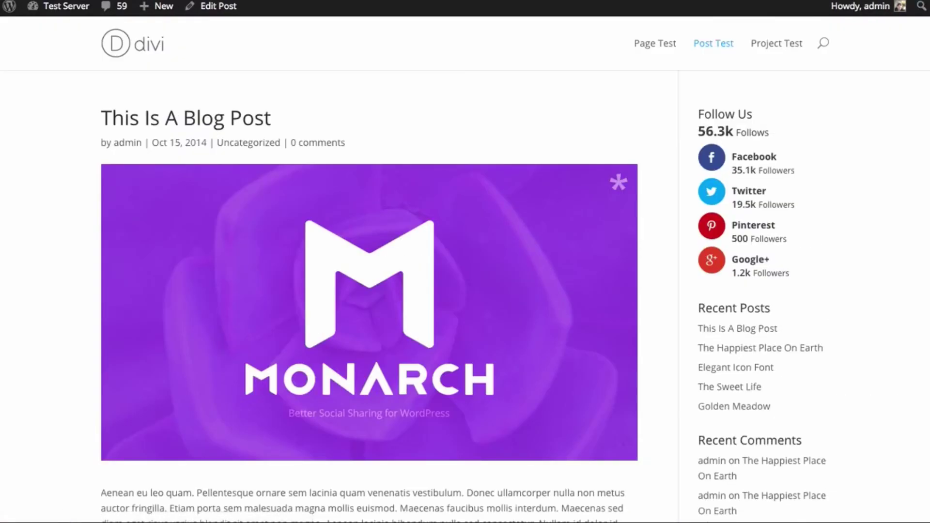
{"action": "scroll", "coordinate": [922, 374], "scroll_direction": "down", "scroll_amount": 20}
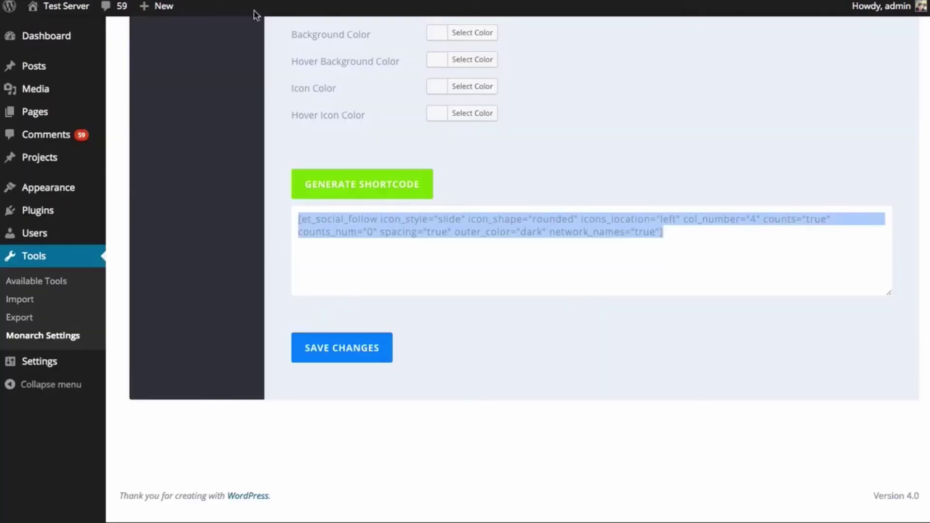
- Open Monarch's general settings and set the frequency of count updates to 3 hours
{"action": "scroll", "coordinate": [523, 270], "scroll_direction": "up", "scroll_amount": 15}
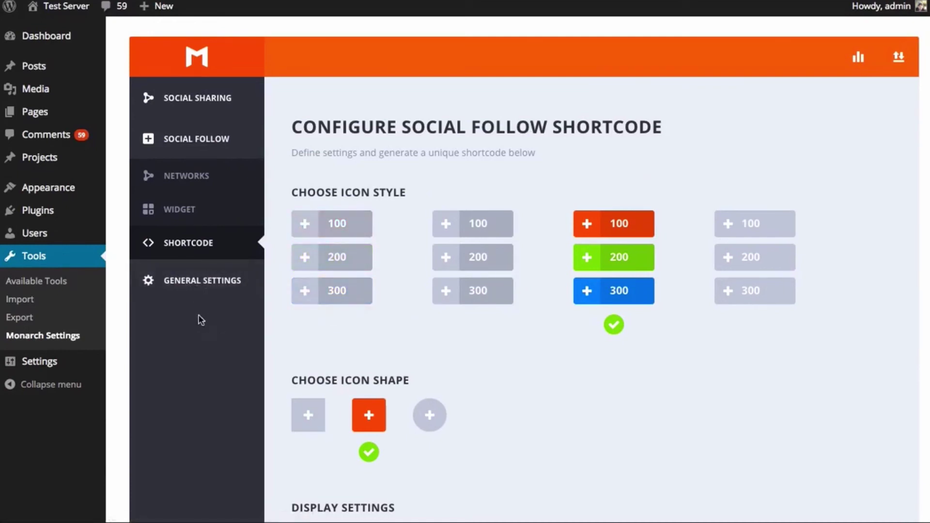
{"action": "left_click", "coordinate": [204, 289]}
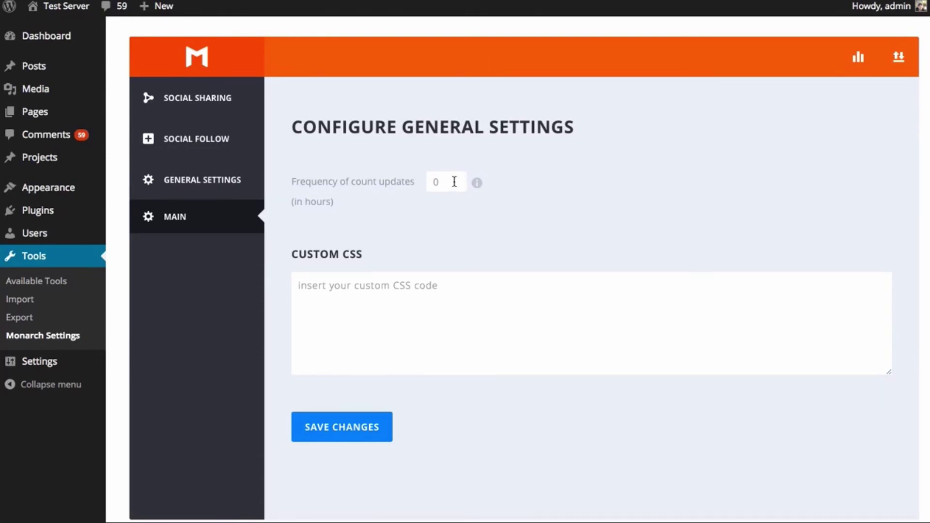
{"action": "double_click", "coordinate": [455, 182]}
{"action": "type", "text": "3"}
{"action": "left_click", "coordinate": [472, 323]}
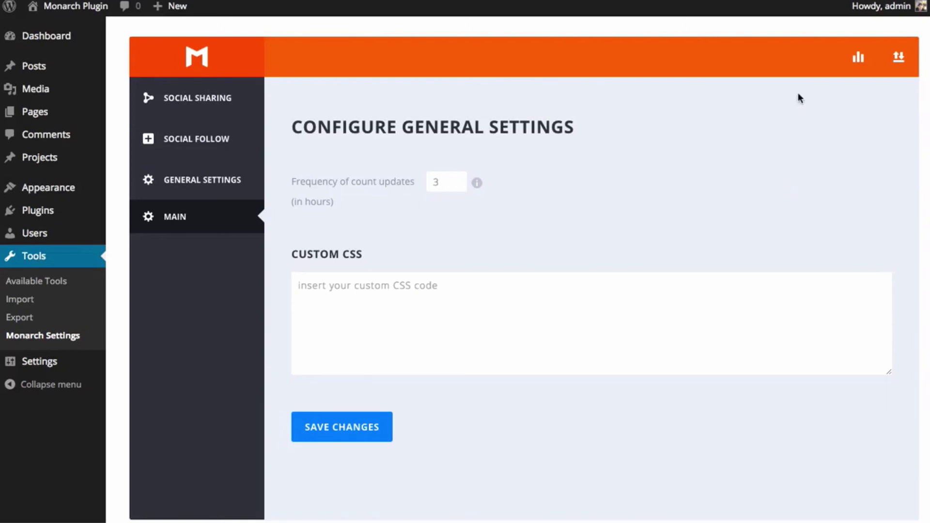
- Open the social sharing stats and examine the totals for shares, likes and follow activity
{"action": "left_click", "coordinate": [856, 61]}
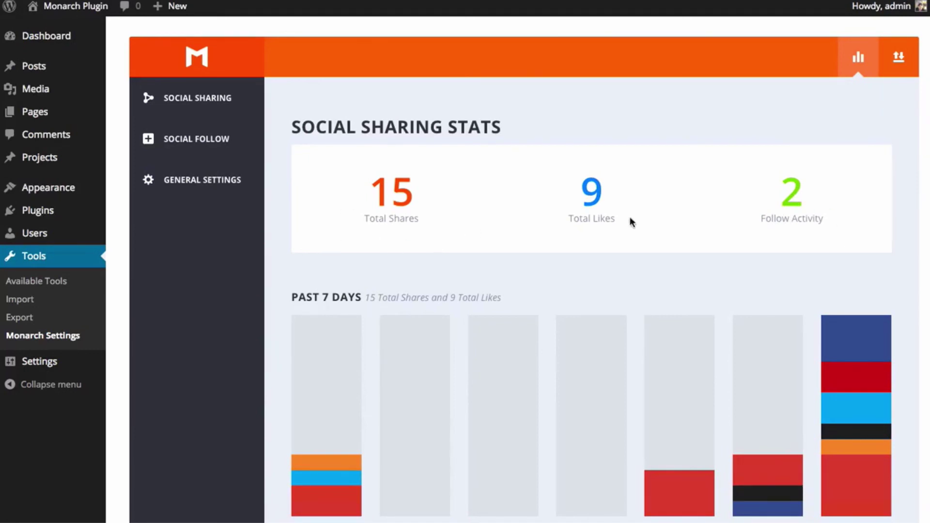
{"action": "double_click", "coordinate": [592, 191]}
{"action": "left_click", "coordinate": [609, 196]}
{"action": "left_click_drag", "start_coordinate": [599, 192], "coordinate": [584, 194]}
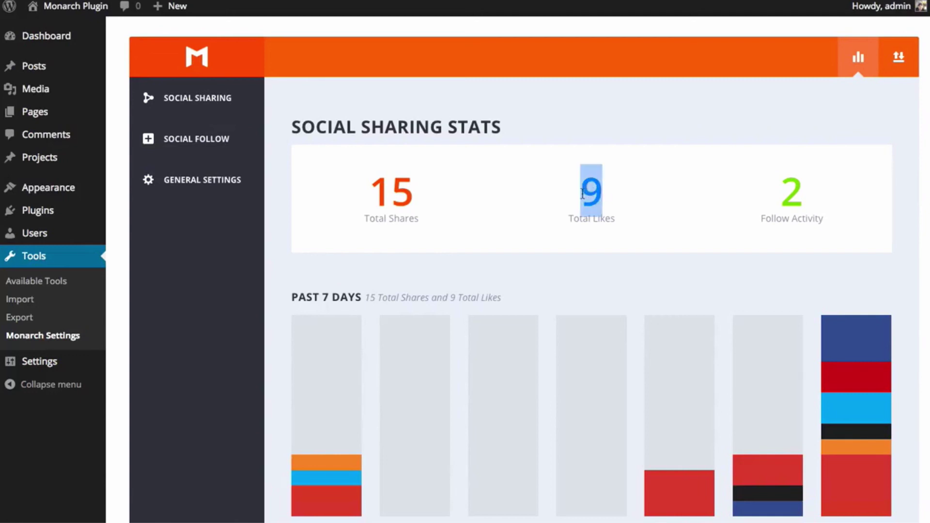
{"action": "left_click", "coordinate": [581, 193]}
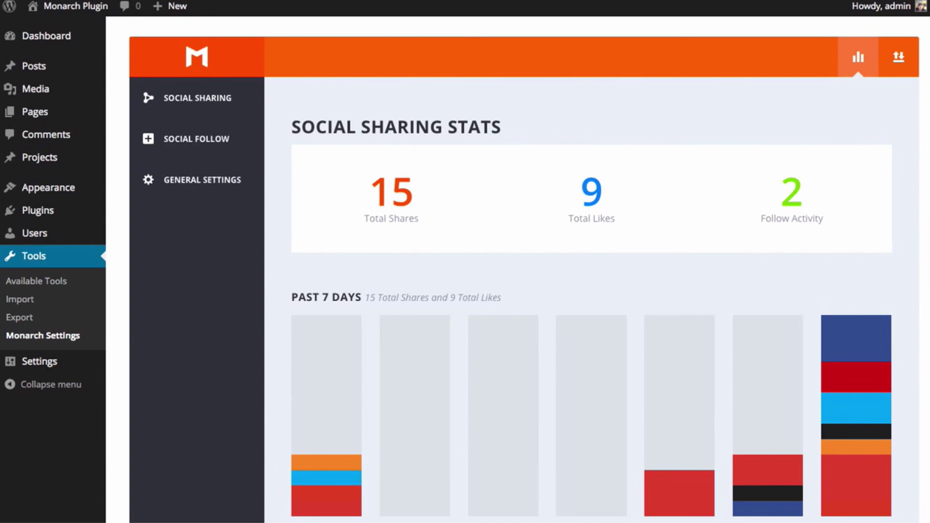
- Look through the sharing charts for the past 7 days, 30 days and 12 months
{"action": "scroll", "coordinate": [591, 271], "scroll_direction": "down", "scroll_amount": 5}
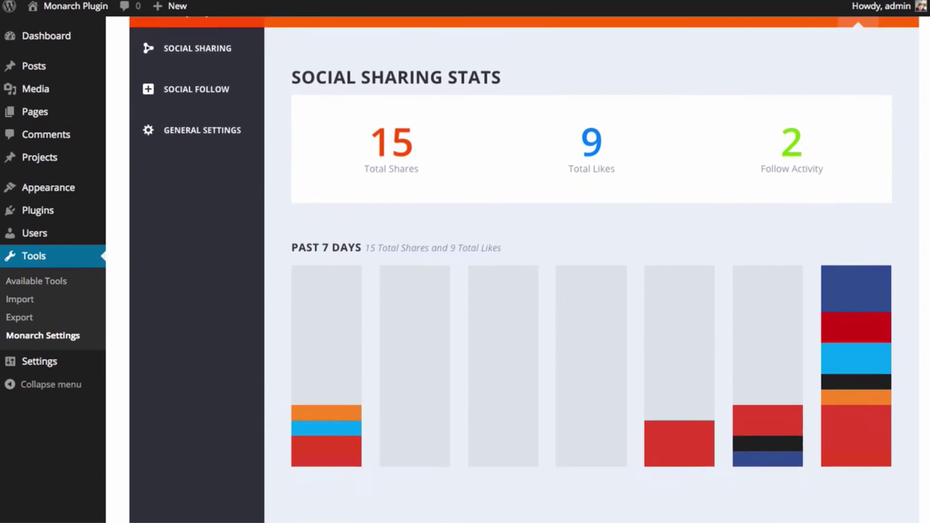
{"action": "scroll", "coordinate": [591, 272], "scroll_direction": "down", "scroll_amount": 1}
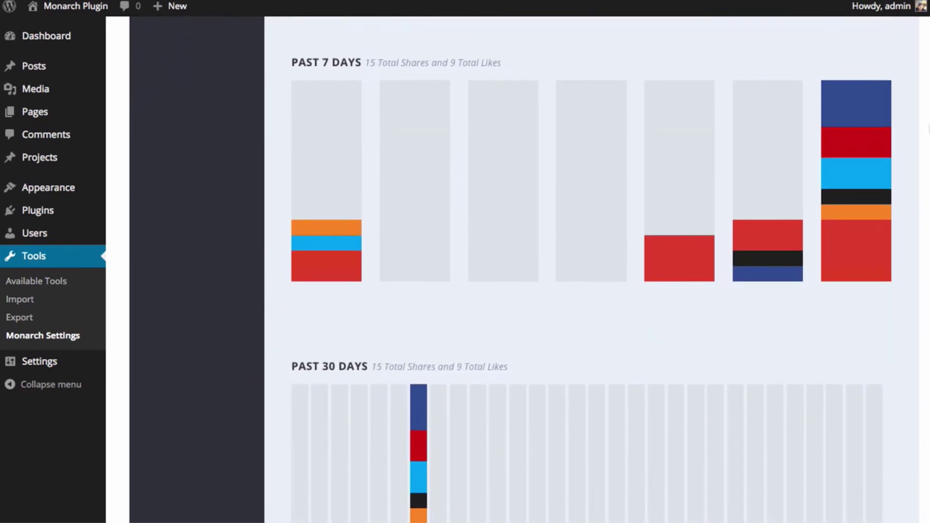
{"action": "scroll", "coordinate": [929, 131], "scroll_direction": "down", "scroll_amount": 10}
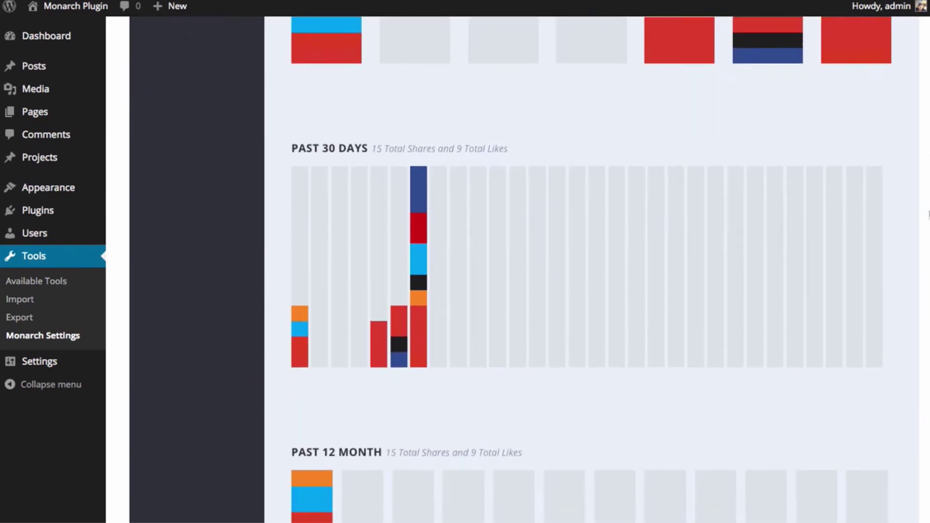
{"action": "scroll", "coordinate": [928, 233], "scroll_direction": "up", "scroll_amount": 8}
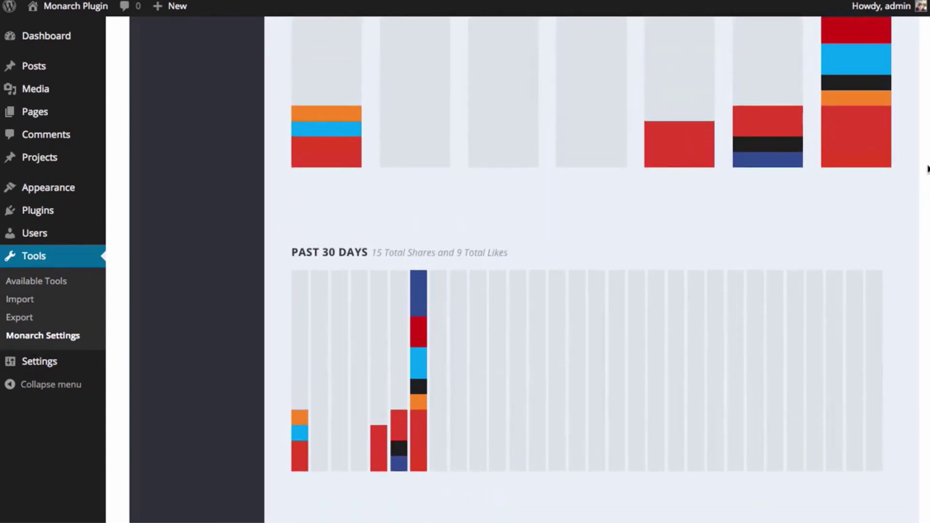
{"action": "scroll", "coordinate": [928, 169], "scroll_direction": "up", "scroll_amount": 4}
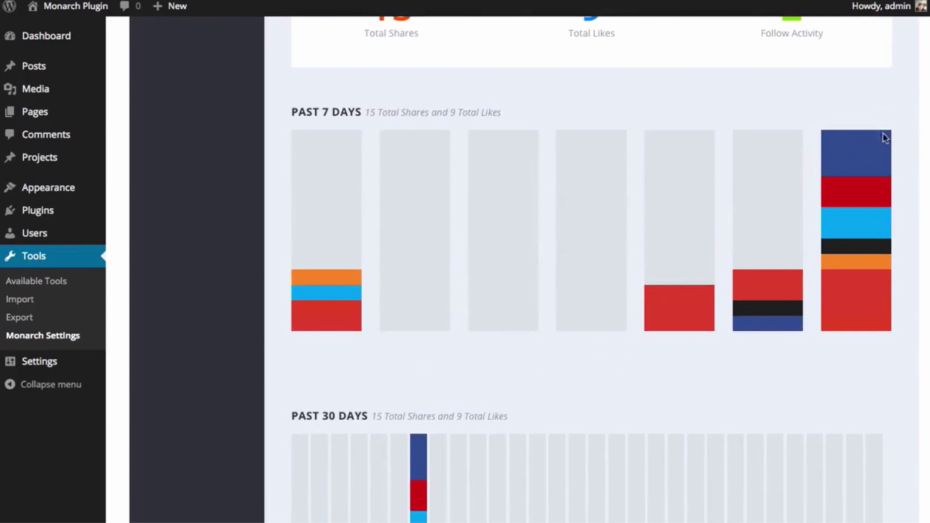
- Examine the share counts per network in the tallest bar of the past 7 days chart
{"action": "mouse_move", "coordinate": [883, 136]}
{"action": "scroll", "coordinate": [868, 162], "scroll_direction": "down", "scroll_amount": 10}
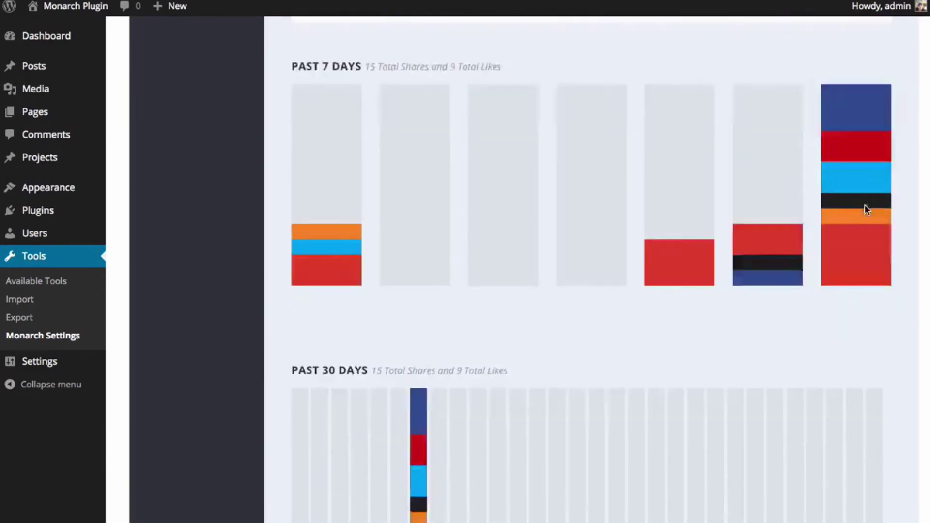
{"action": "scroll", "coordinate": [730, 263], "scroll_direction": "up", "scroll_amount": 8}
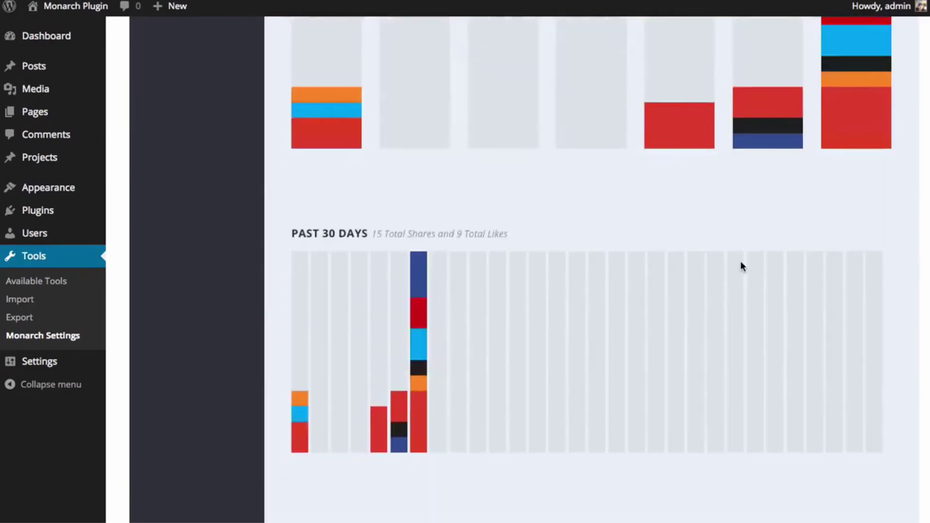
{"action": "mouse_move", "coordinate": [862, 91]}
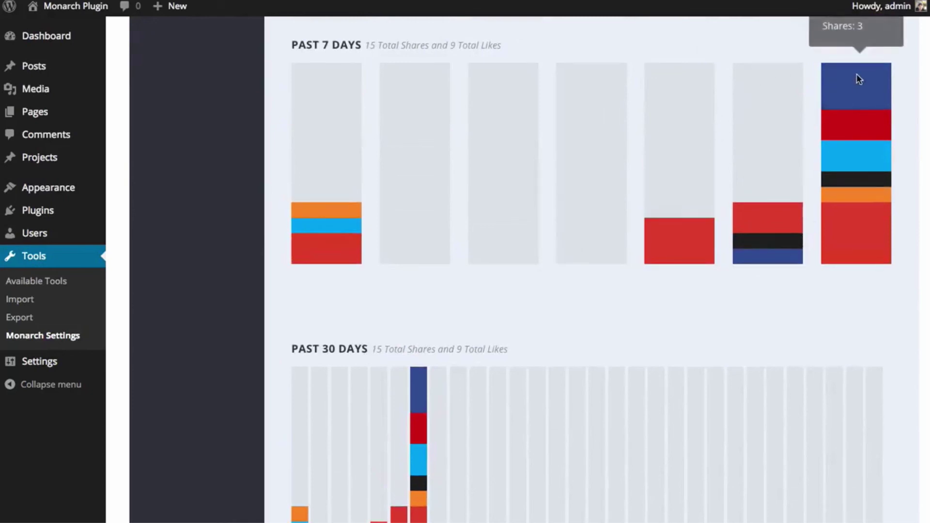
{"action": "scroll", "coordinate": [860, 90], "scroll_direction": "up", "scroll_amount": 1}
{"action": "scroll", "coordinate": [866, 119], "scroll_direction": "up", "scroll_amount": 1}
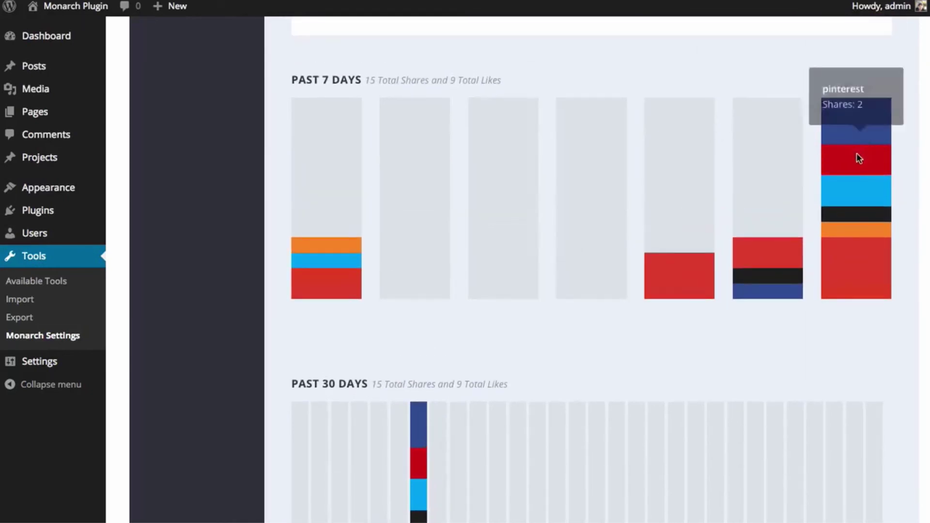
{"action": "mouse_move", "coordinate": [854, 196]}
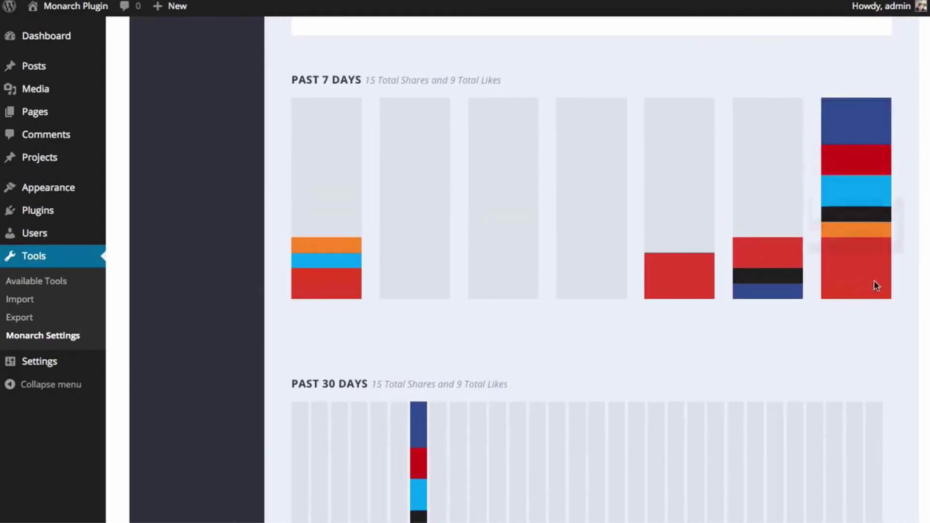
{"action": "scroll", "coordinate": [921, 275], "scroll_direction": "up", "scroll_amount": 5}
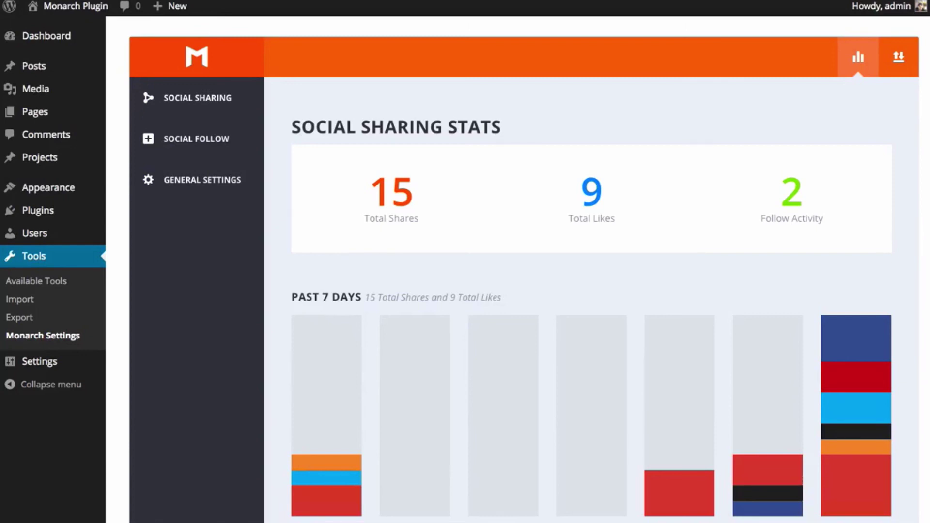
- Export the plugin settings and choose monarch-settings-export-10-21-2014.json from Downloads as the settings file to import
{"action": "left_click", "coordinate": [899, 61]}
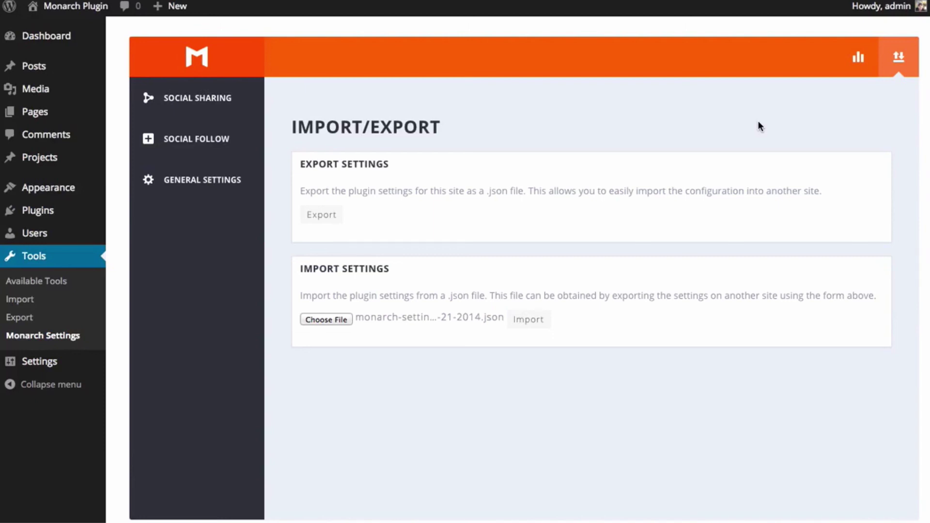
{"action": "left_click", "coordinate": [323, 219]}
{"action": "left_click", "coordinate": [320, 319]}
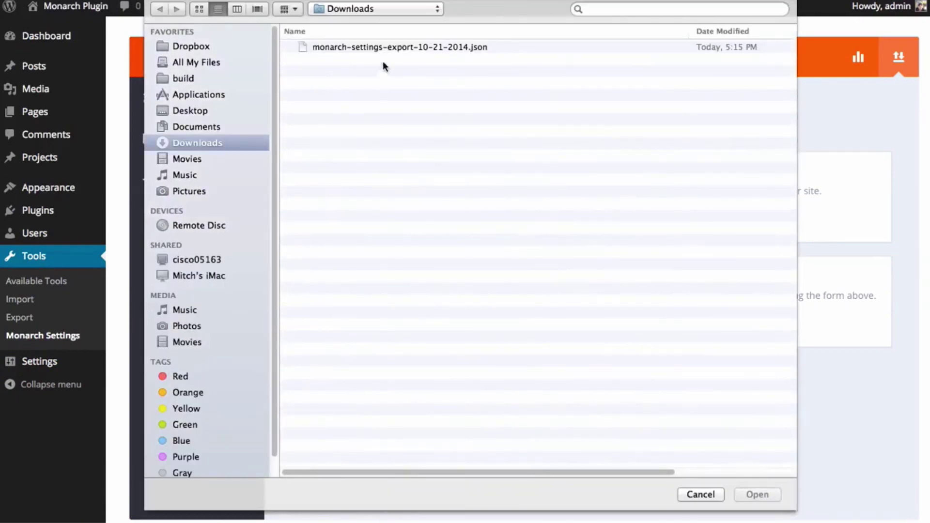
{"action": "left_click", "coordinate": [370, 47]}
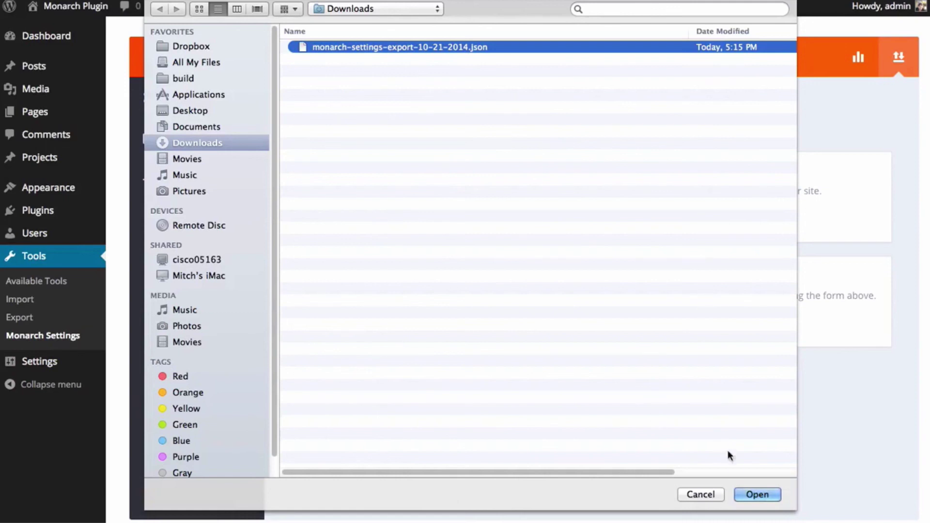
{"action": "left_click", "coordinate": [758, 493]}
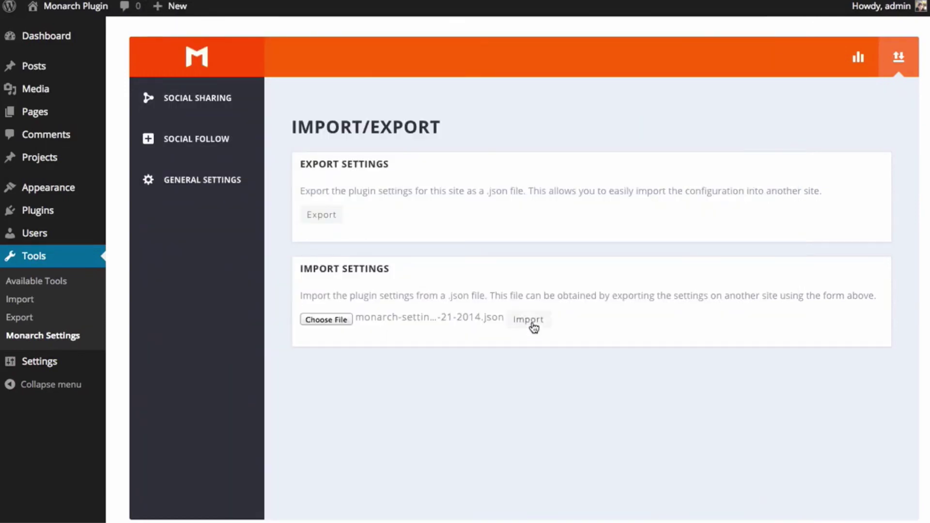